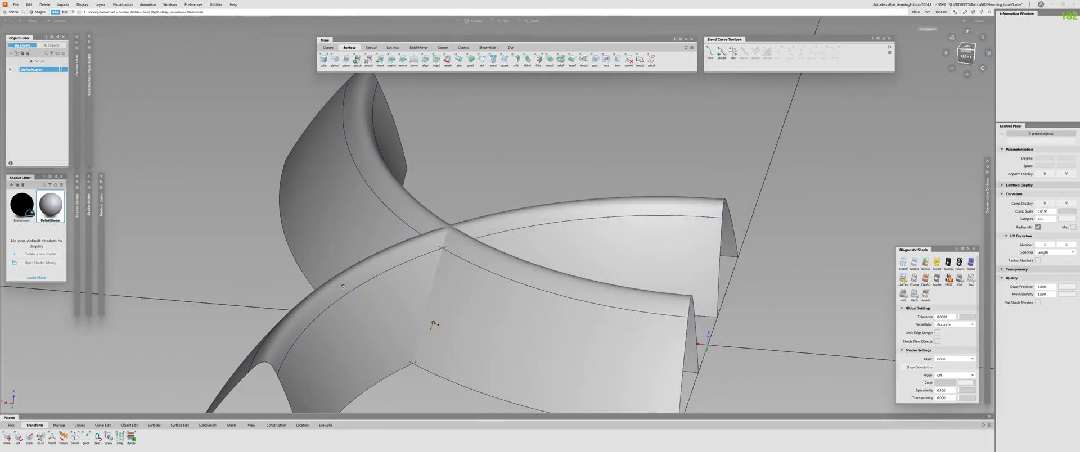
Intersect the two front side walls under the crossing arches and trim a wall back to their shared corner
{"action": "middle_click_drag", "start_coordinate": [330, 274], "coordinate": [354, 232], "text": "alt+shift"}
{"action": "left_click_drag", "start_coordinate": [355, 231], "coordinate": [315, 208], "text": "alt+shift"}
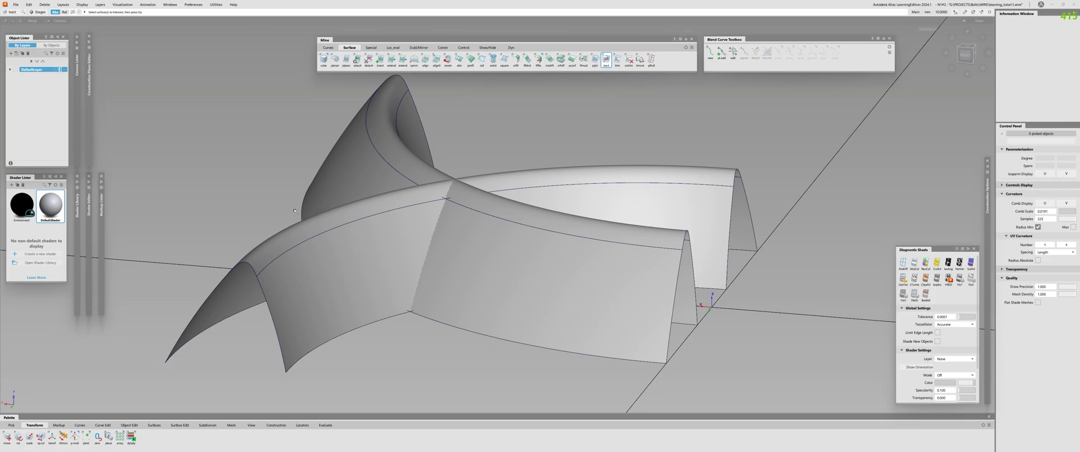
{"action": "left_click_drag", "start_coordinate": [298, 211], "coordinate": [321, 230], "text": "alt+shift"}
{"action": "left_click", "coordinate": [446, 267]}
{"action": "key", "text": "space"}
{"action": "left_click_drag", "start_coordinate": [414, 228], "coordinate": [270, 315], "text": "alt+shift"}
{"action": "key", "text": "t"}
{"action": "left_click", "coordinate": [313, 258]}
{"action": "key", "text": "space"}
{"action": "left_click_drag", "start_coordinate": [452, 279], "coordinate": [383, 268], "text": "alt+shift"}
{"action": "key", "text": "Escape"}
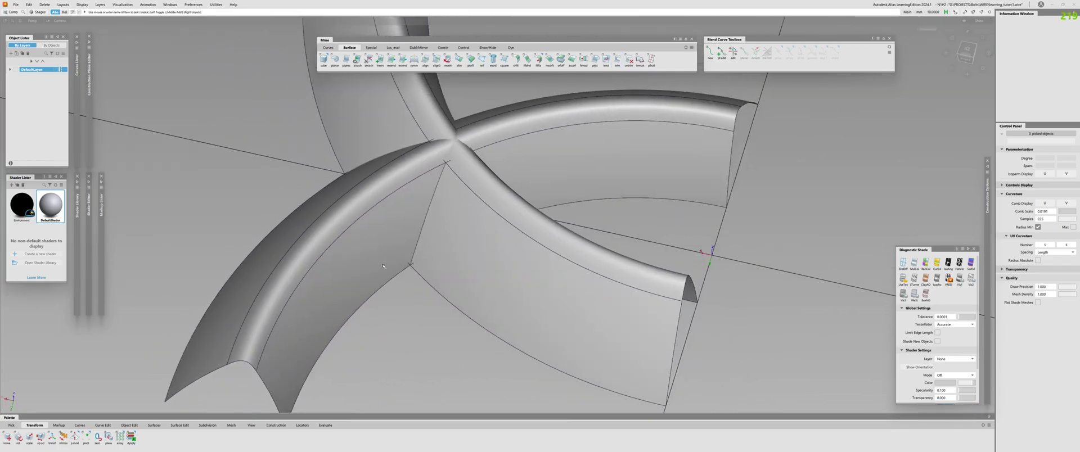
Trim the remaining side wall excess beyond the shared corner, so the two front walls end at their intersection
{"action": "left_click", "coordinate": [383, 268]}
{"action": "left_click", "coordinate": [470, 266]}
{"action": "key", "text": "Escape"}
{"action": "key", "text": "t"}
{"action": "left_click", "coordinate": [376, 252]}
{"action": "key", "text": "space"}
{"action": "left_click_drag", "start_coordinate": [376, 252], "coordinate": [396, 269], "text": "alt+shift"}
{"action": "key", "text": "Escape"}
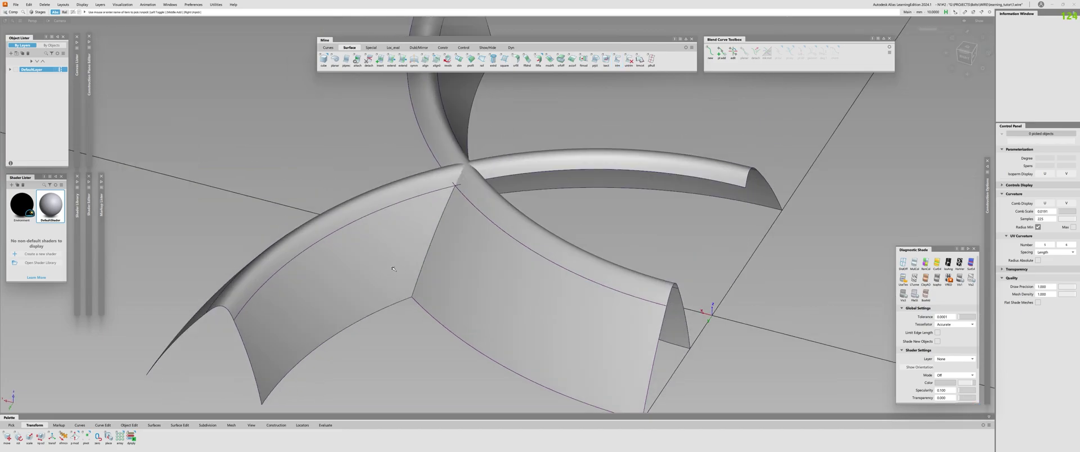
{"action": "left_click", "coordinate": [396, 270]}
{"action": "left_click", "coordinate": [468, 265]}
{"action": "key", "text": "h"}
{"action": "left_click_drag", "start_coordinate": [355, 231], "coordinate": [493, 248], "text": "alt+shift"}
{"action": "key", "text": "h"}
{"action": "key", "text": "Escape"}
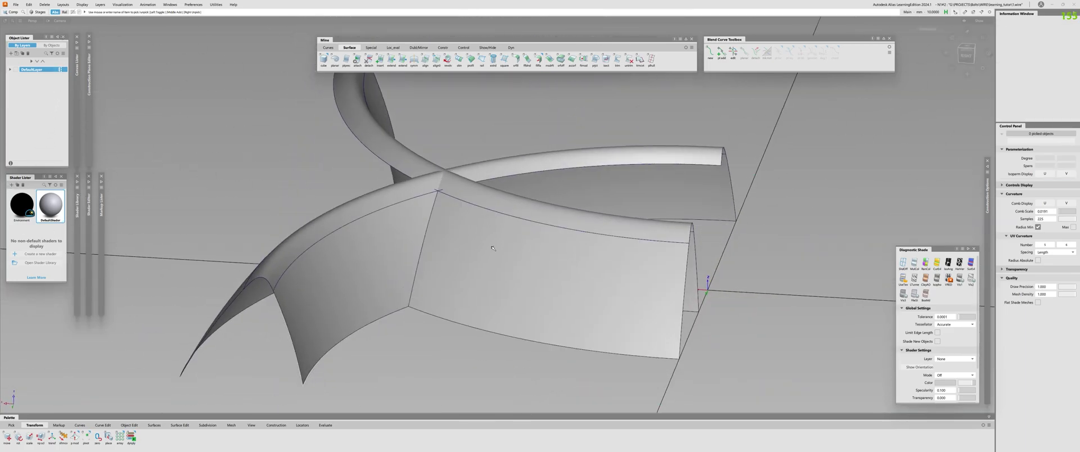
Build a surface fillet between the two front side walls with G2 curvature, edge-aligned ends and Bezier surfaces
{"action": "key", "text": "f"}
{"action": "left_click_drag", "start_coordinate": [357, 231], "coordinate": [371, 230], "text": "alt+shift"}
{"action": "right_click_drag", "start_coordinate": [371, 231], "coordinate": [385, 229], "text": "alt+shift"}
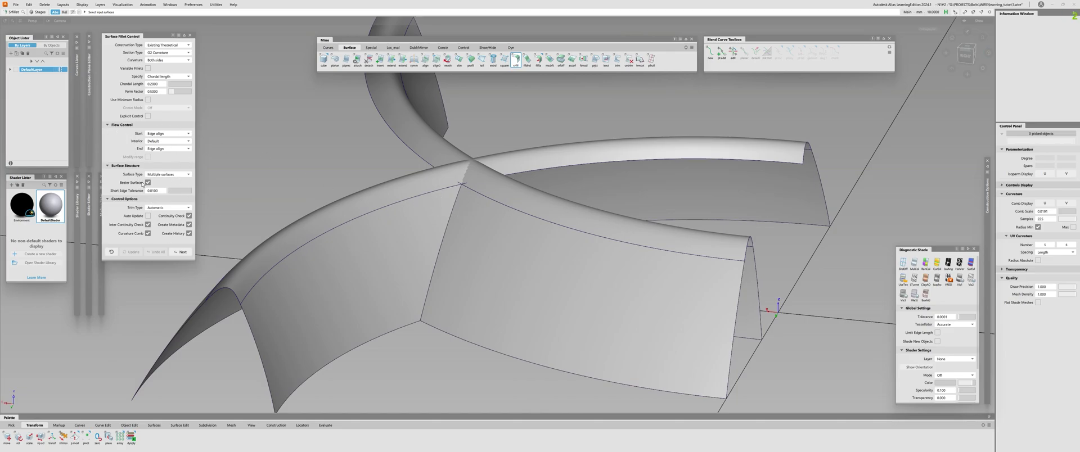
{"action": "left_click", "coordinate": [423, 231]}
{"action": "left_click", "coordinate": [471, 254]}
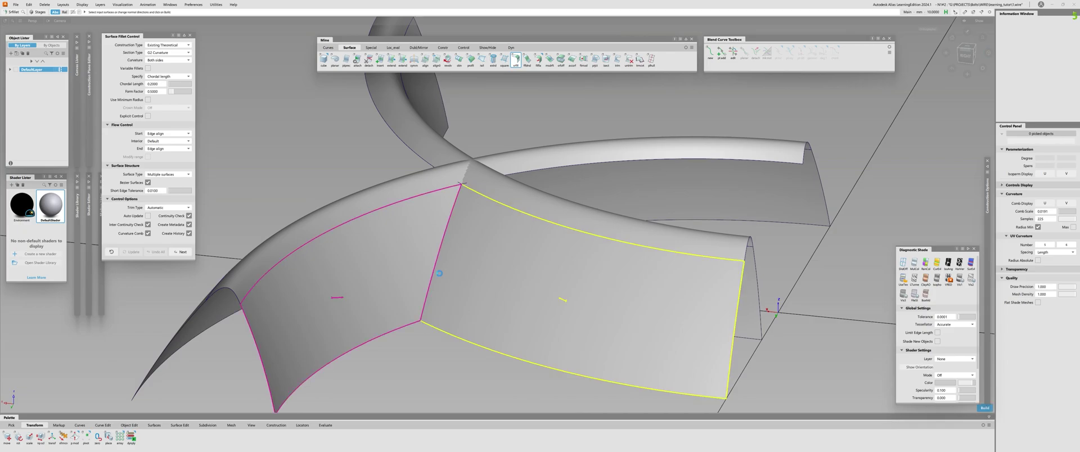
{"action": "scroll", "coordinate": [428, 278], "scroll_direction": "up", "scroll_amount": 5}
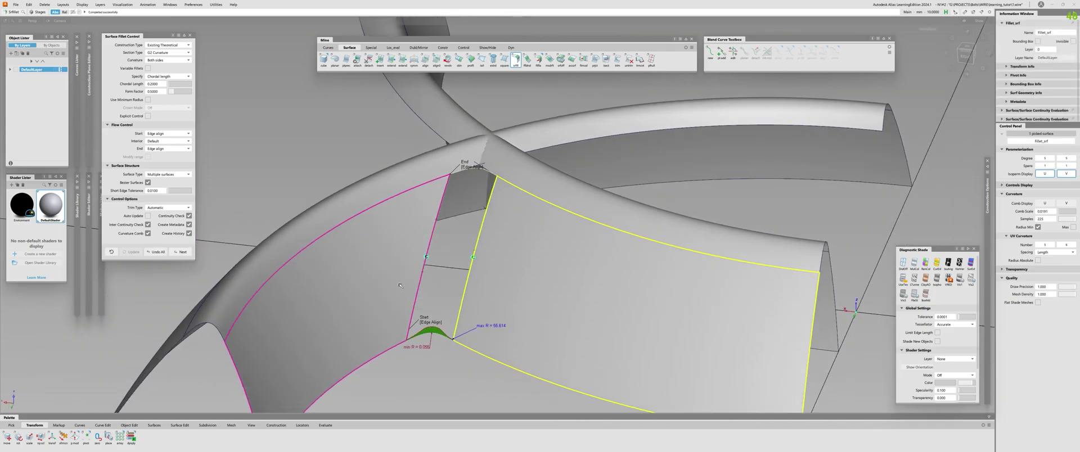
{"action": "left_click_drag", "start_coordinate": [320, 228], "coordinate": [354, 231], "text": "alt+shift"}
{"action": "key", "text": "space"}
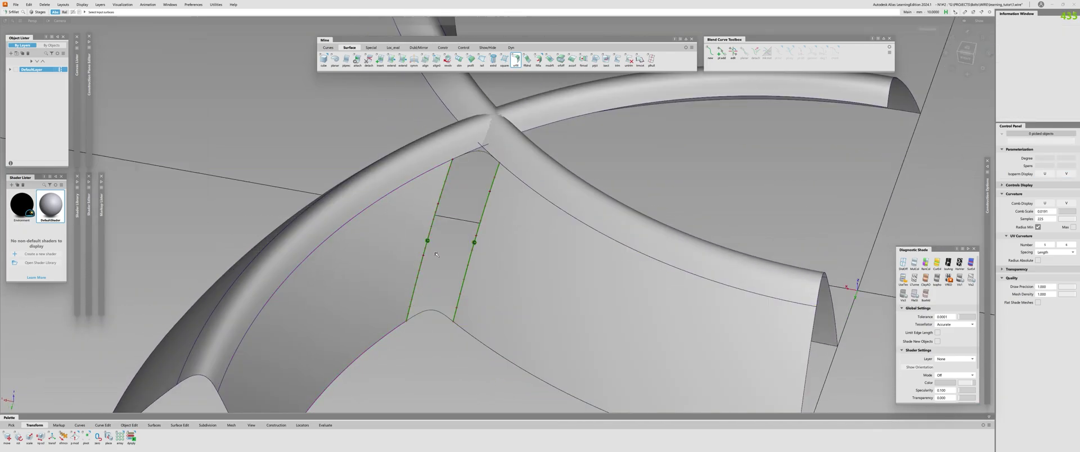
Check the surface continuity along the long edge between the new fillet and the left side wall
{"action": "left_click_drag", "start_coordinate": [427, 234], "coordinate": [470, 229], "text": "alt+shift"}
{"action": "right_click_drag", "start_coordinate": [471, 228], "coordinate": [486, 213], "text": "ctrl+shift"}
{"action": "left_click_drag", "start_coordinate": [485, 214], "coordinate": [434, 220], "text": "alt+shift"}
{"action": "key", "text": "c"}
{"action": "left_click", "coordinate": [454, 225]}
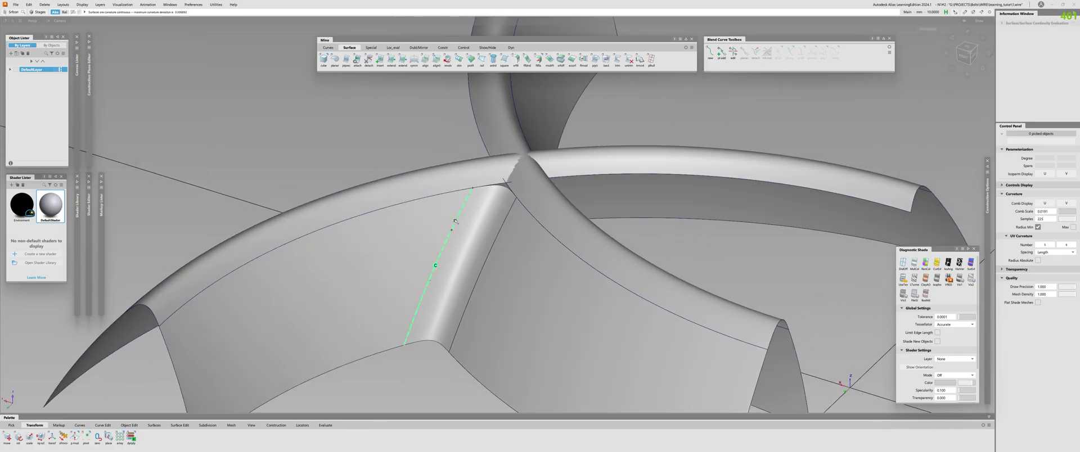
Draw two vertical straight edit-point curves rising from the two upper corners of the fillet
{"action": "key", "text": "e"}
{"action": "left_click_drag", "start_coordinate": [454, 270], "coordinate": [354, 234], "text": "alt+shift"}
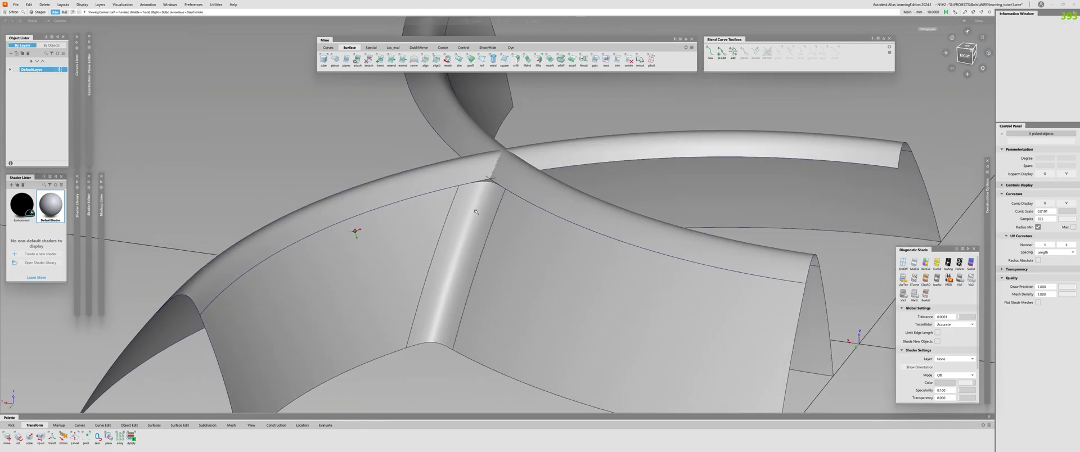
{"action": "middle_click_drag", "start_coordinate": [463, 211], "coordinate": [448, 267], "text": "alt+shift"}
{"action": "left_click", "coordinate": [435, 273]}
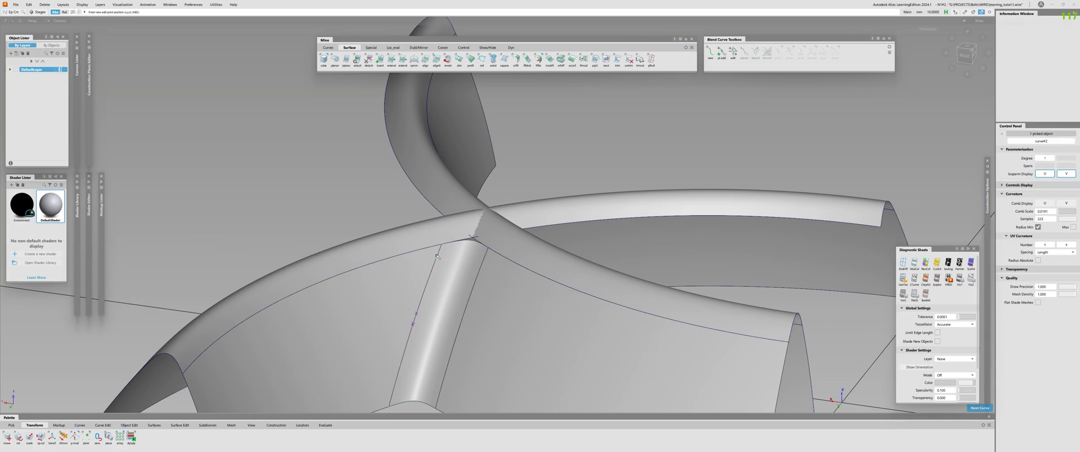
{"action": "left_click_drag", "start_coordinate": [338, 285], "coordinate": [433, 282], "text": "alt+shift"}
{"action": "right_click", "coordinate": [439, 289]}
{"action": "left_click", "coordinate": [493, 273]}
{"action": "right_click", "coordinate": [493, 274]}
Try to align the first vertical line with the fillet's side edge, and revert the alignment
{"action": "key", "text": "a"}
{"action": "left_click", "coordinate": [465, 257]}
{"action": "left_click", "coordinate": [461, 277]}
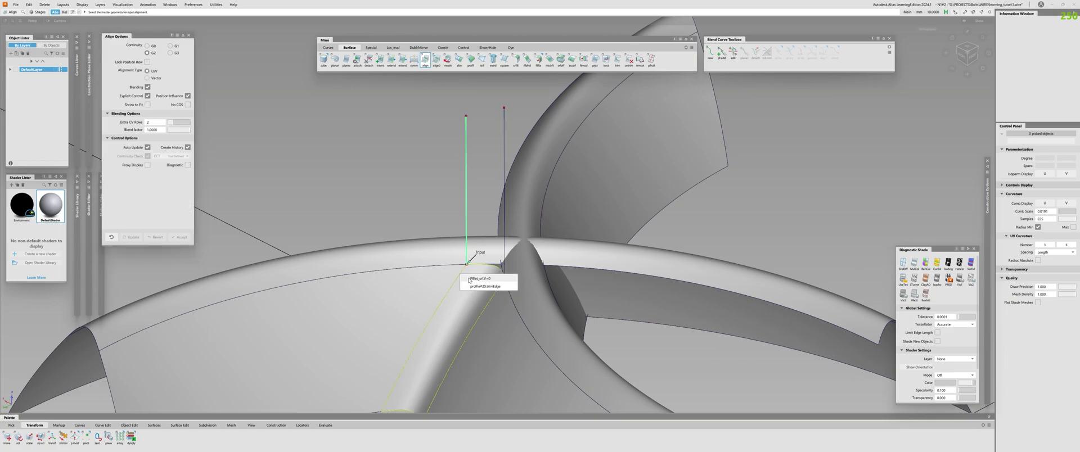
{"action": "left_click", "coordinate": [472, 287]}
{"action": "left_click_drag", "start_coordinate": [472, 287], "coordinate": [339, 292], "text": "alt+shift"}
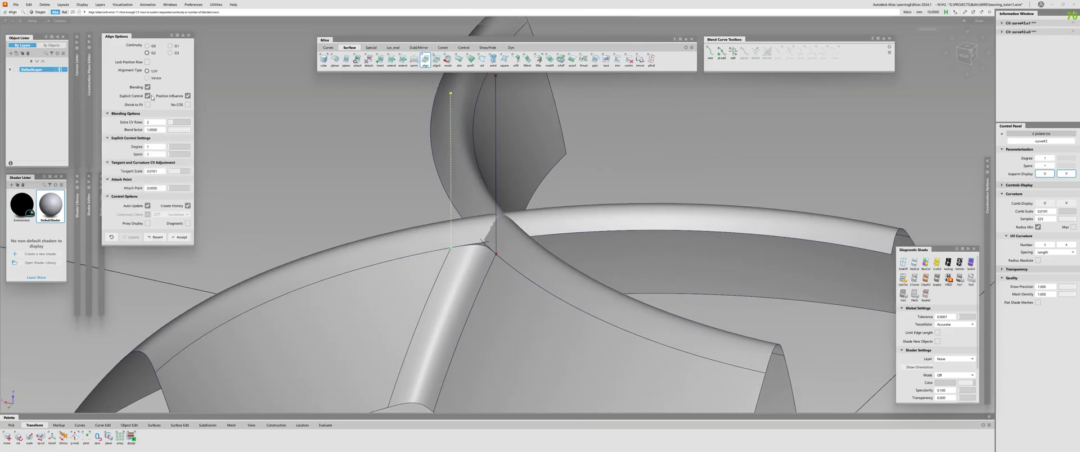
{"action": "left_click", "coordinate": [156, 236]}
Try aligning the first vertical line to the fillet surface using the Vector alignment type along Z, and revert it
{"action": "left_click", "coordinate": [147, 71]}
{"action": "left_click", "coordinate": [451, 236]}
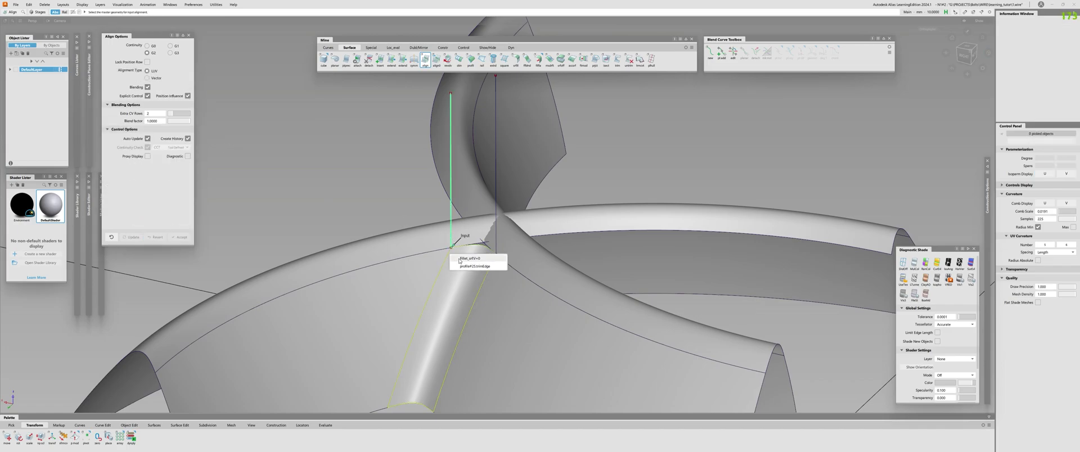
{"action": "left_click", "coordinate": [458, 261]}
{"action": "left_click", "coordinate": [146, 78]}
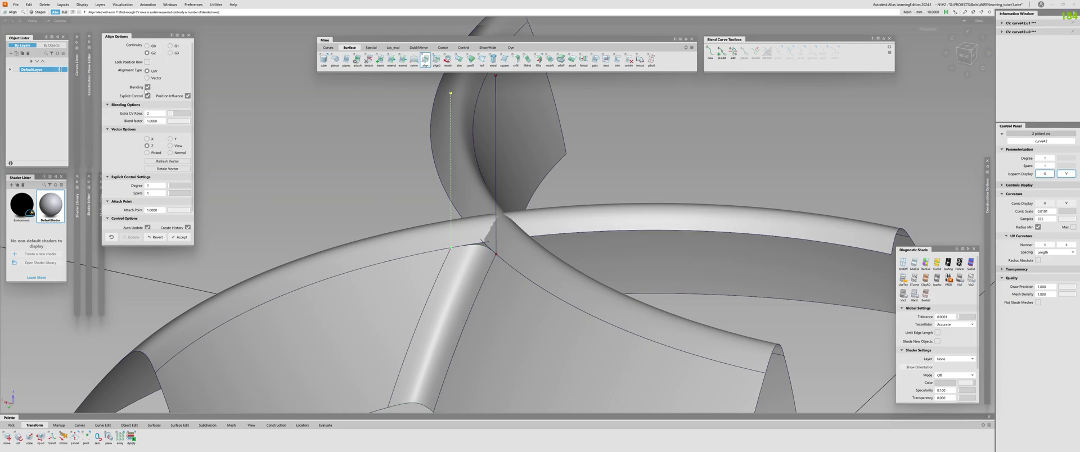
{"action": "left_click", "coordinate": [155, 237]}
Align the first vertical line to the fillet surface's edge using U/V alignment and 0 extra CV rows
{"action": "left_click_drag", "start_coordinate": [265, 306], "coordinate": [323, 292], "text": "alt+shift"}
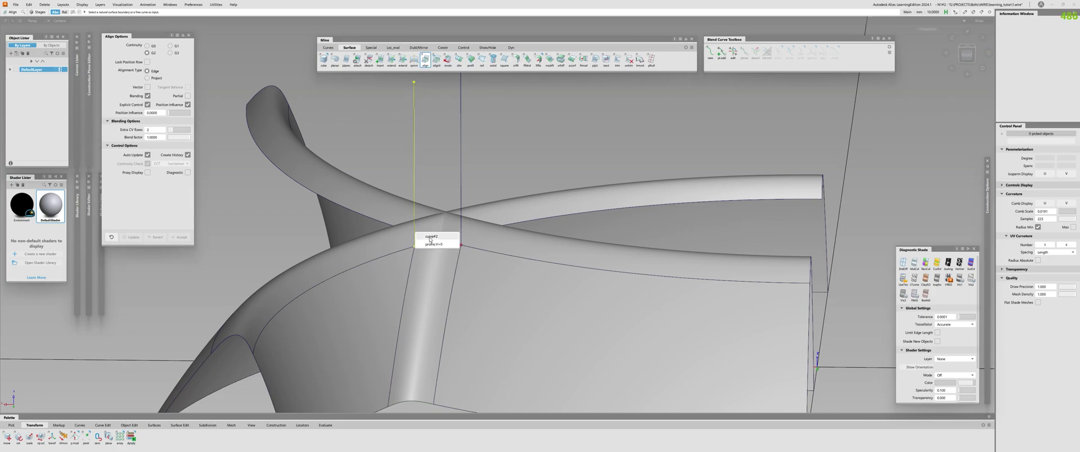
{"action": "left_click", "coordinate": [413, 248]}
{"action": "left_click", "coordinate": [413, 254]}
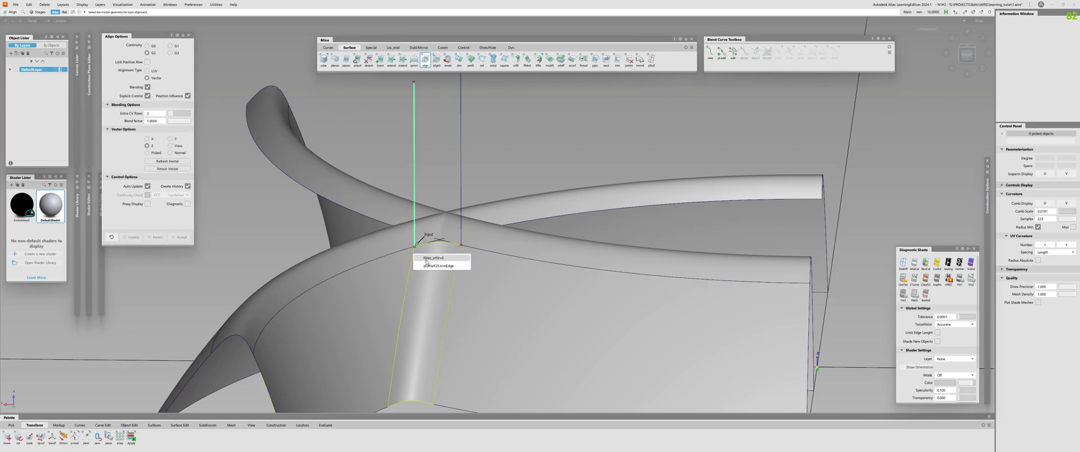
{"action": "left_click", "coordinate": [428, 262]}
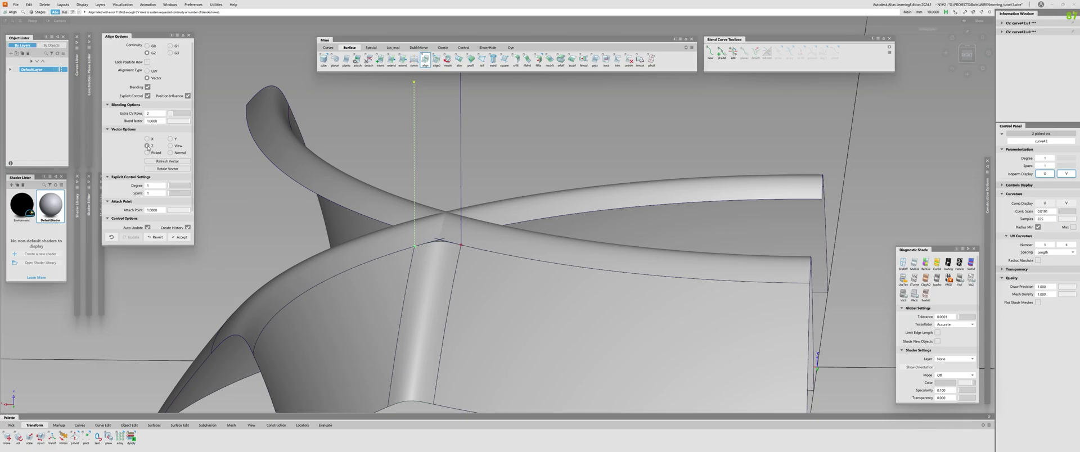
{"action": "left_click", "coordinate": [147, 71]}
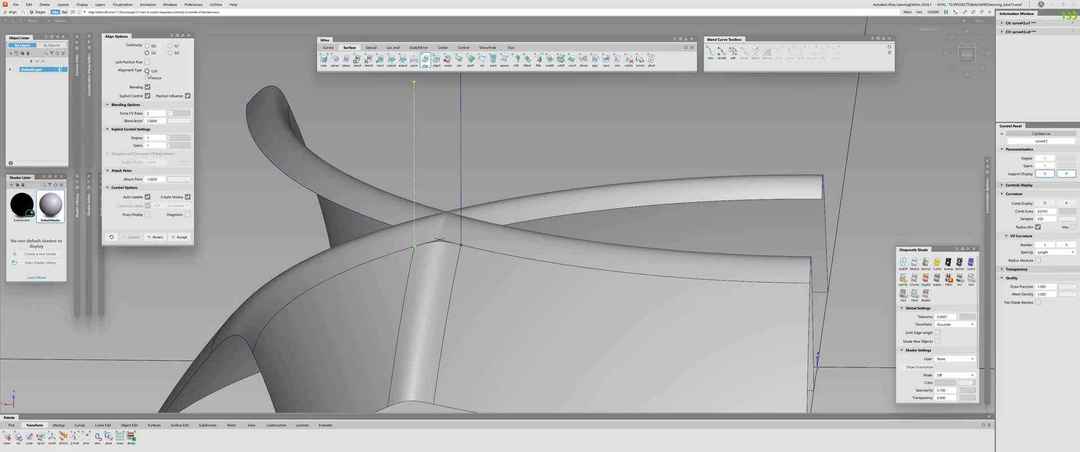
{"action": "left_click_drag", "start_coordinate": [171, 114], "coordinate": [167, 113]}
{"action": "left_click_drag", "start_coordinate": [411, 138], "coordinate": [384, 121], "text": "alt+shift"}
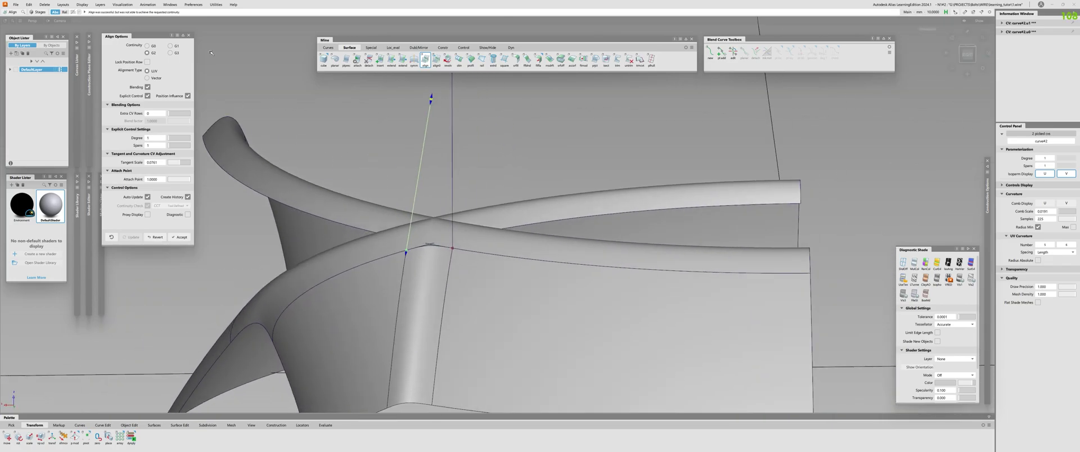
Align the second vertical line to the fillet's opposite side edge with the same U/V alignment
{"action": "left_click_drag", "start_coordinate": [232, 98], "coordinate": [268, 115], "text": "alt+shift"}
{"action": "left_click_drag", "start_coordinate": [394, 128], "coordinate": [430, 233], "text": "alt+shift"}
{"action": "key", "text": "space"}
{"action": "left_click", "coordinate": [422, 247]}
{"action": "left_click", "coordinate": [422, 268]}
{"action": "left_click", "coordinate": [432, 276]}
{"action": "left_click_drag", "start_coordinate": [431, 278], "coordinate": [405, 319], "text": "alt+shift"}
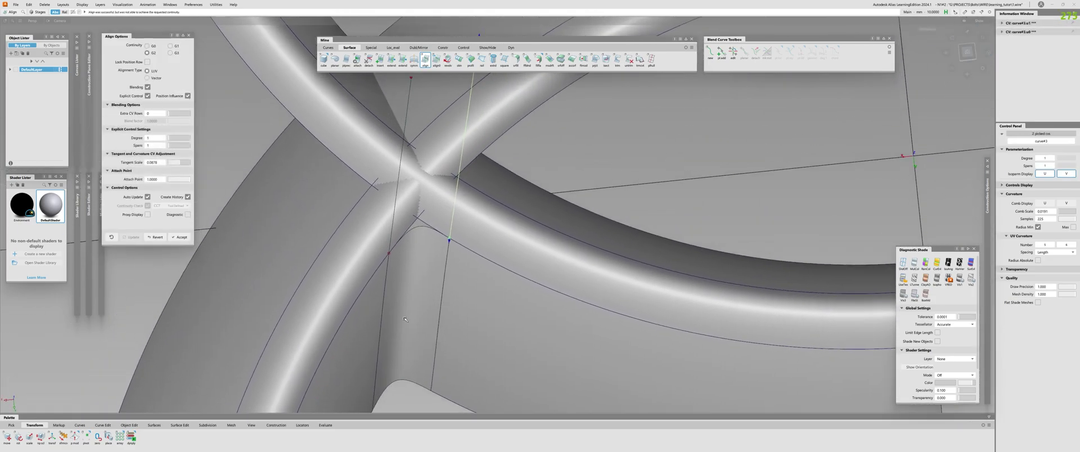
{"action": "key", "text": "space"}
Project the two aligned lines along the Z vector onto the crossing arch surfaces as curves on surface
{"action": "key", "text": "p"}
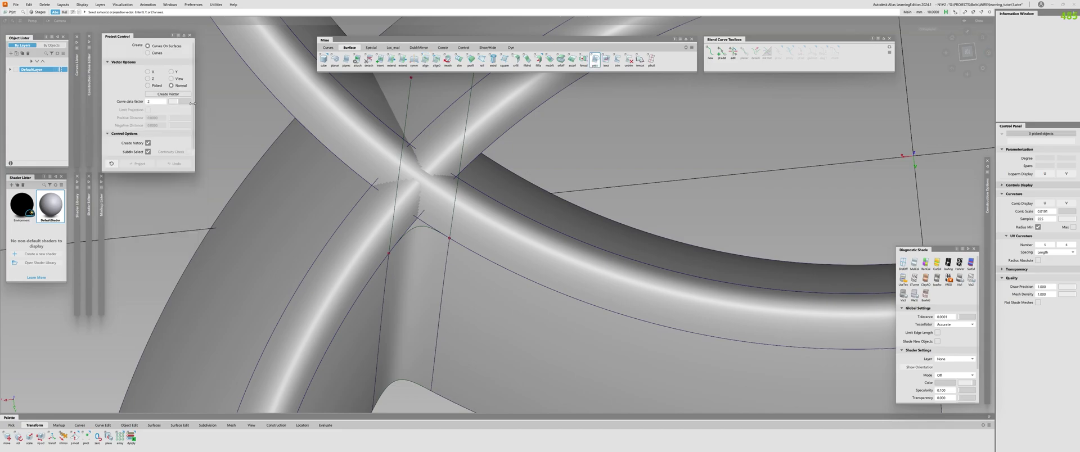
{"action": "left_click", "coordinate": [153, 79]}
{"action": "left_click", "coordinate": [356, 251]}
{"action": "left_click", "coordinate": [494, 238]}
{"action": "left_click_drag", "start_coordinate": [448, 254], "coordinate": [476, 308], "text": "alt+shift"}
{"action": "middle_click_drag", "start_coordinate": [475, 308], "coordinate": [427, 246], "text": "alt+shift"}
{"action": "key", "text": "space"}
{"action": "left_click", "coordinate": [448, 259]}
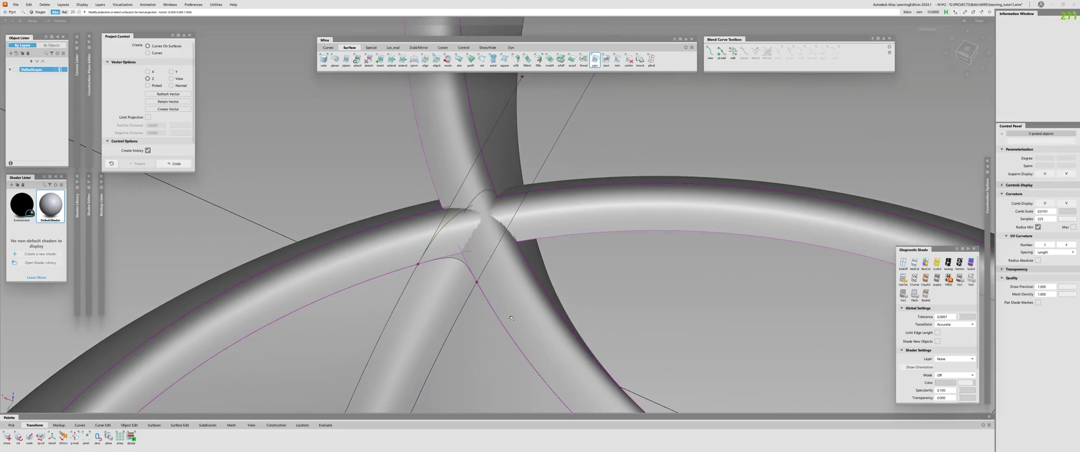
{"action": "key", "text": "space"}
{"action": "left_click", "coordinate": [489, 266]}
{"action": "key", "text": "space"}
Delete the two straight construction lines used for the projection, keeping the projected curves
{"action": "left_click_drag", "start_coordinate": [489, 266], "coordinate": [439, 217], "text": "alt+shift"}
{"action": "left_click_drag", "start_coordinate": [444, 208], "coordinate": [450, 230], "text": "ctrl+shift"}
{"action": "left_click_drag", "start_coordinate": [523, 180], "coordinate": [647, 217]}
{"action": "key", "text": "Delete"}
{"action": "left_click_drag", "start_coordinate": [433, 206], "coordinate": [316, 301], "text": "alt+shift"}
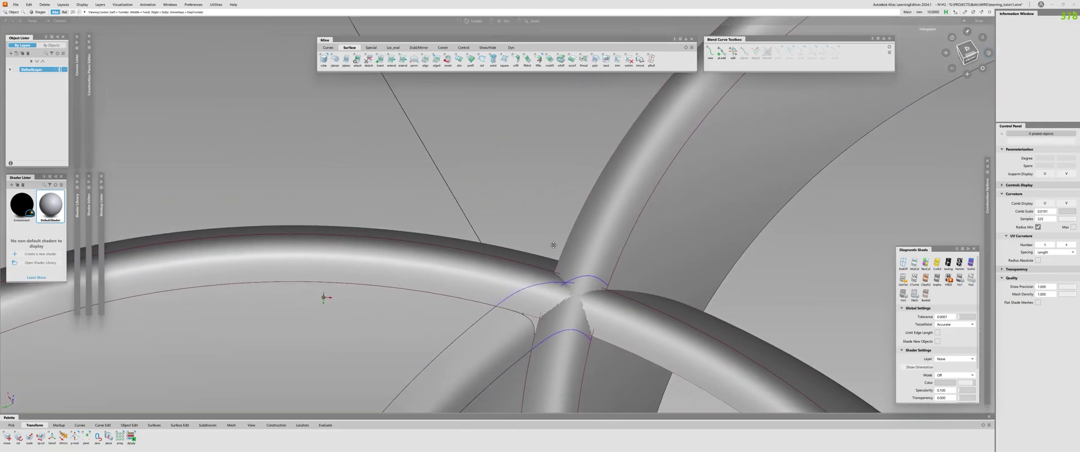
Insert a lengthwise curve along the crest of the arch that runs from the front-left leg through the crossing
{"action": "middle_click_drag", "start_coordinate": [316, 301], "coordinate": [388, 217], "text": "alt+shift"}
{"action": "left_click_drag", "start_coordinate": [389, 217], "coordinate": [608, 169], "text": "alt+shift"}
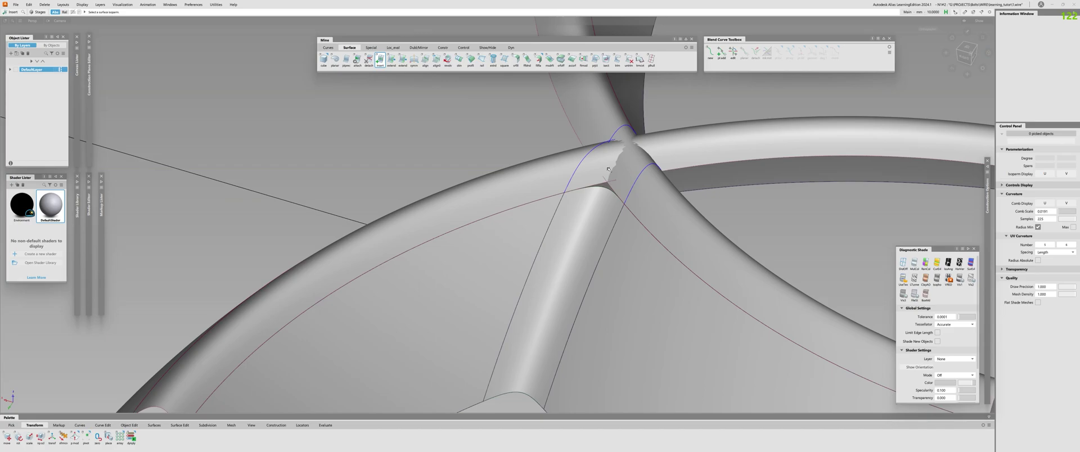
{"action": "left_click", "coordinate": [516, 208]}
{"action": "left_click", "coordinate": [532, 219]}
{"action": "left_click_drag", "start_coordinate": [470, 200], "coordinate": [463, 179], "text": "alt+shift"}
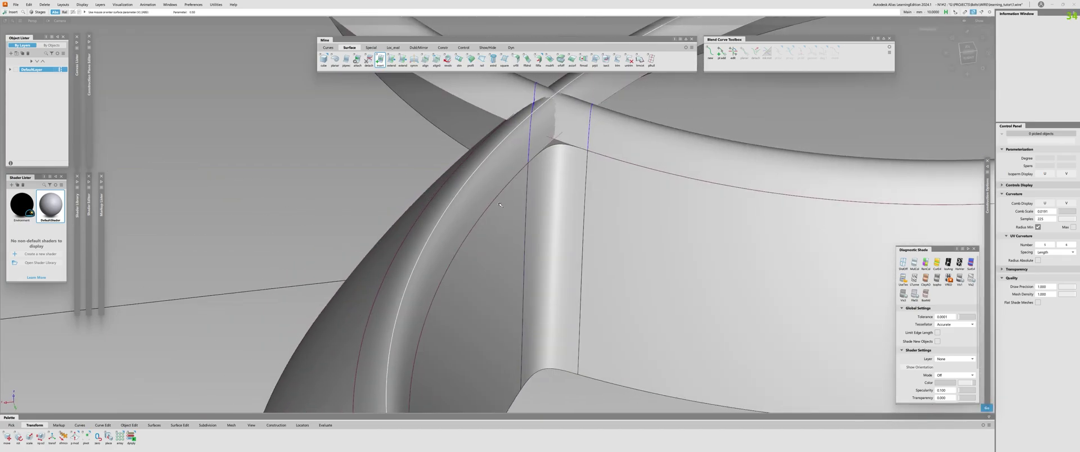
{"action": "left_click_drag", "start_coordinate": [567, 221], "coordinate": [471, 201], "text": "alt+shift"}
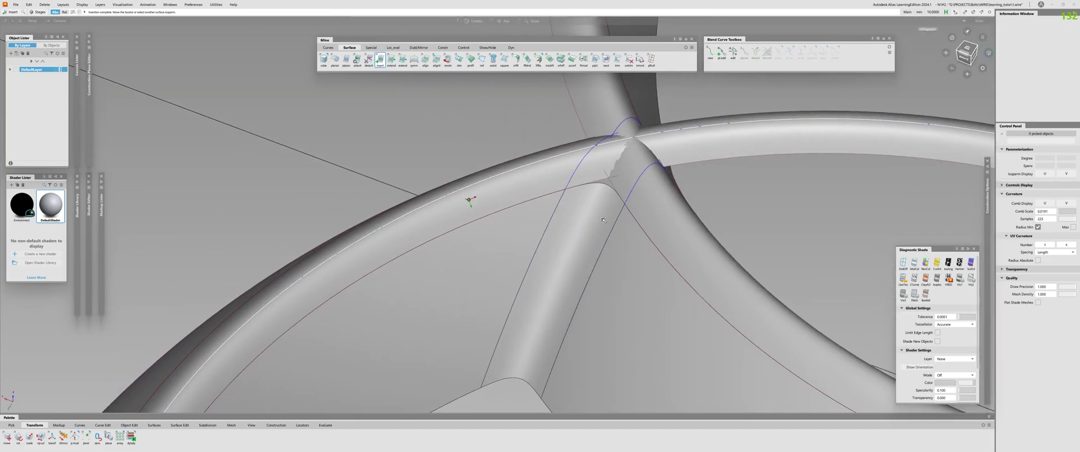
{"action": "middle_click_drag", "start_coordinate": [471, 201], "coordinate": [366, 239], "text": "alt+shift"}
{"action": "left_click", "coordinate": [561, 173]}
Insert a matching lengthwise curve along the crest of the second arch, passing through the crossing
{"action": "middle_click_drag", "start_coordinate": [492, 206], "coordinate": [457, 197], "text": "alt+shift"}
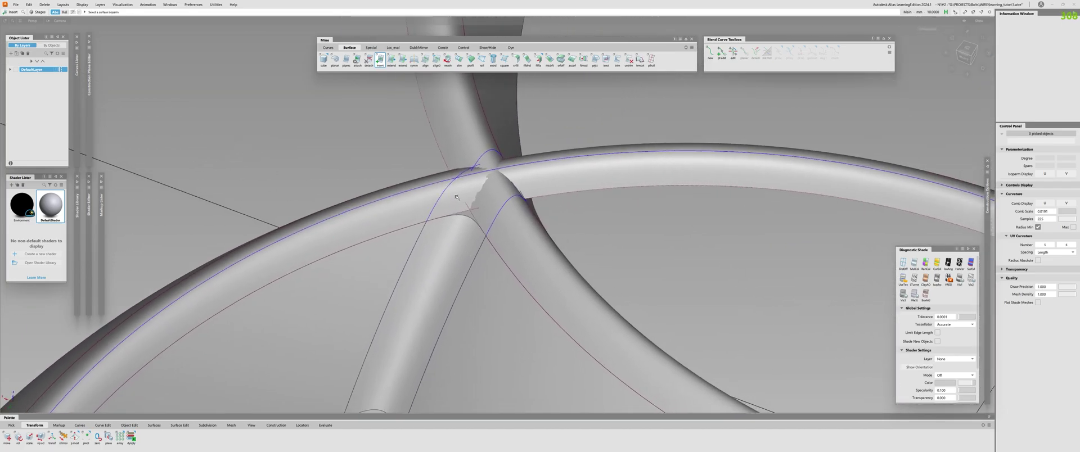
{"action": "left_click_drag", "start_coordinate": [439, 149], "coordinate": [607, 136], "text": "alt"}
{"action": "key", "text": "space"}
{"action": "left_click_drag", "start_coordinate": [450, 198], "coordinate": [396, 233], "text": "alt+shift"}
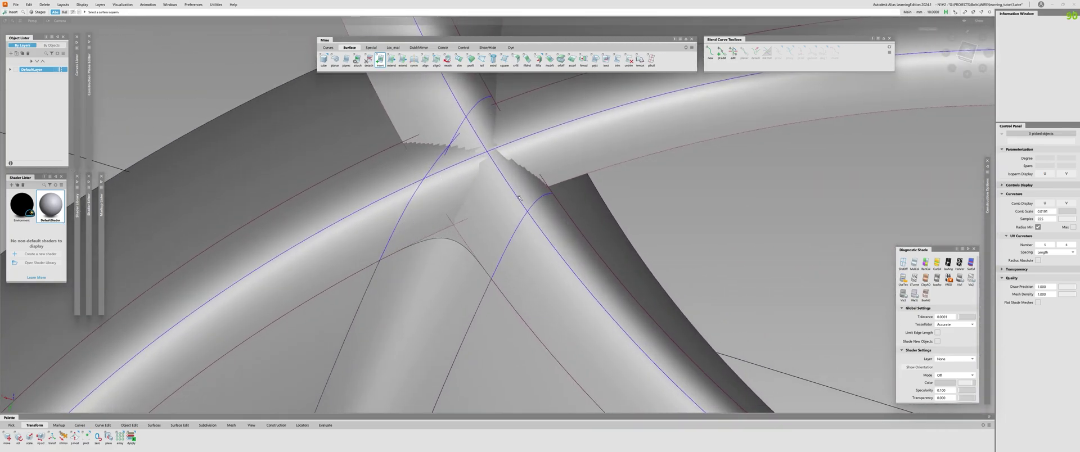
Examine the arch crossing, its projected curves and crest curves from several angles to judge the trim regions
{"action": "left_click_drag", "start_coordinate": [554, 259], "coordinate": [451, 244], "text": "alt+shift"}
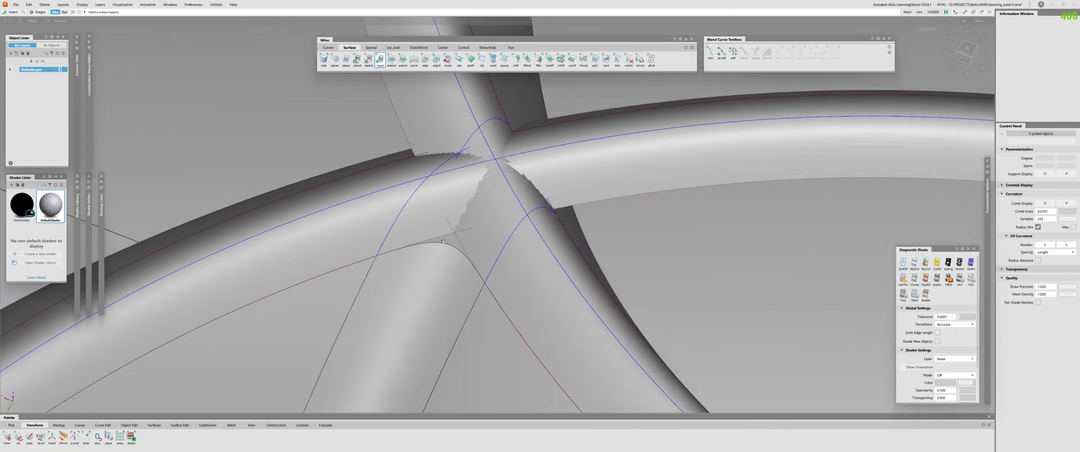
{"action": "mouse_move", "coordinate": [518, 228]}
{"action": "left_mouse_down", "text": "alt+shift"}
{"action": "mouse_move", "coordinate": [258, 248]}
{"action": "mouse_move", "coordinate": [357, 194]}
{"action": "mouse_move", "coordinate": [564, 311]}
{"action": "mouse_move", "coordinate": [455, 280]}
{"action": "mouse_move", "coordinate": [417, 226]}
{"action": "mouse_move", "coordinate": [421, 268]}
{"action": "mouse_move", "coordinate": [421, 180]}
{"action": "mouse_move", "coordinate": [427, 202]}
{"action": "mouse_move", "coordinate": [371, 215]}
{"action": "mouse_move", "coordinate": [512, 185]}
{"action": "mouse_move", "coordinate": [568, 280]}
{"action": "mouse_move", "coordinate": [550, 252]}
{"action": "mouse_move", "coordinate": [563, 213]}
{"action": "left_mouse_up", "text": "alt+shift"}
{"action": "left_click_drag", "start_coordinate": [530, 180], "coordinate": [475, 193], "text": "alt+shift"}
{"action": "left_click_drag", "start_coordinate": [527, 168], "coordinate": [501, 190], "text": "alt+shift"}
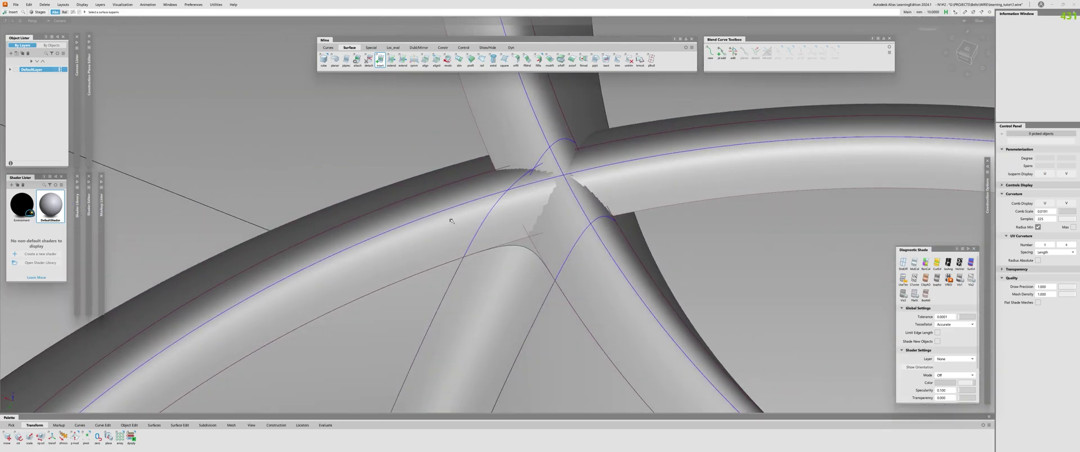
{"action": "key", "text": "t"}
{"action": "left_click_drag", "start_coordinate": [467, 270], "coordinate": [494, 233], "text": "alt+shift"}
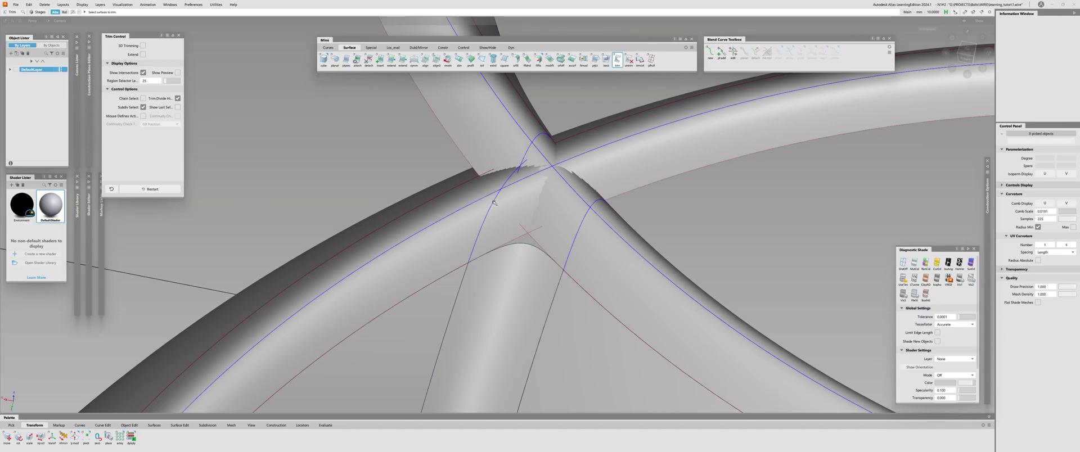
{"action": "left_click_drag", "start_coordinate": [500, 234], "coordinate": [461, 208], "text": "alt+shift"}
{"action": "left_click_drag", "start_coordinate": [367, 260], "coordinate": [488, 232], "text": "alt+shift"}
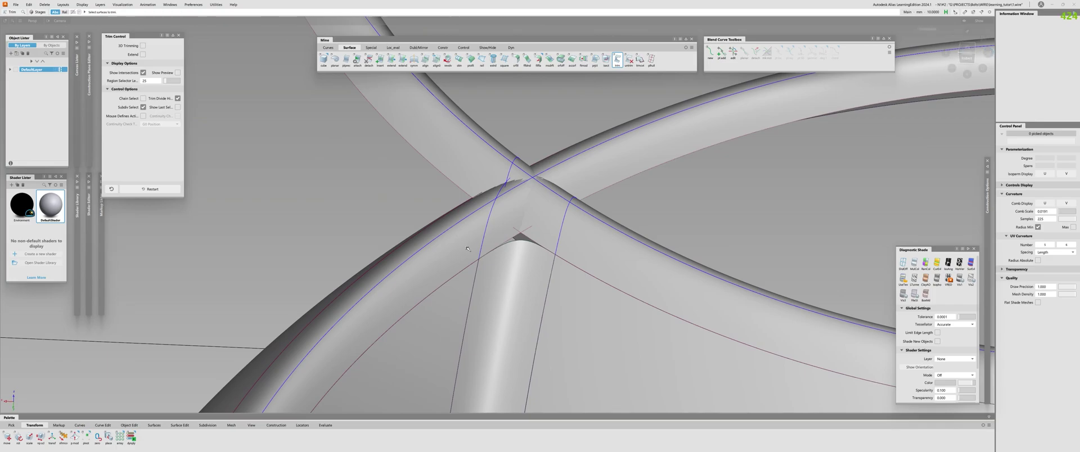
{"action": "right_click_drag", "start_coordinate": [506, 234], "coordinate": [486, 236], "text": "alt+shift"}
{"action": "middle_click_drag", "start_coordinate": [487, 236], "coordinate": [557, 144], "text": "alt+shift"}
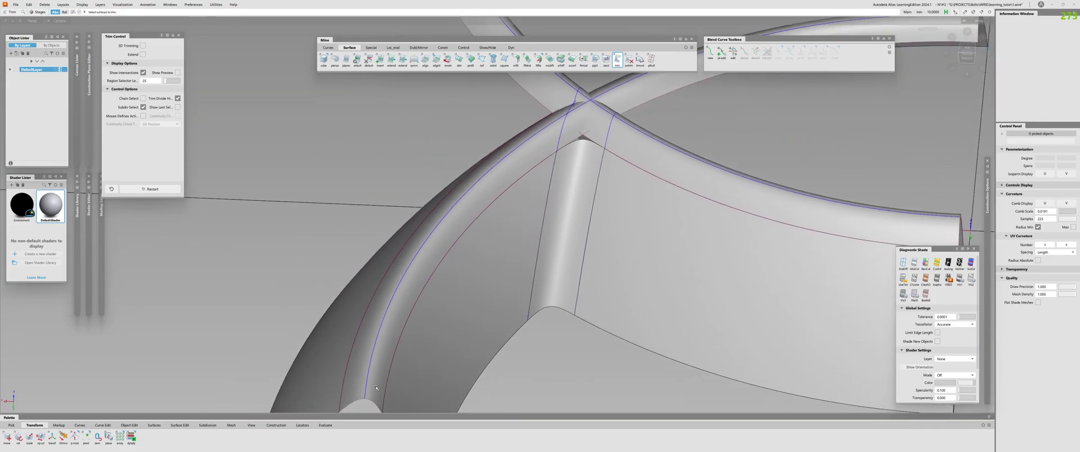
{"action": "left_click_drag", "start_coordinate": [533, 141], "coordinate": [491, 209], "text": "alt+shift"}
{"action": "left_click_drag", "start_coordinate": [228, 300], "coordinate": [434, 249], "text": "alt+shift"}
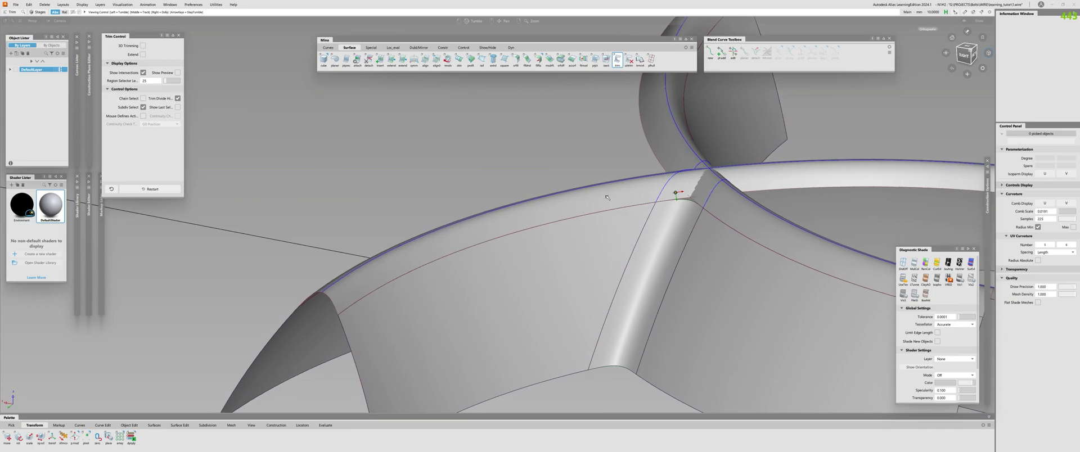
{"action": "left_click_drag", "start_coordinate": [623, 194], "coordinate": [645, 206], "text": "alt+shift"}
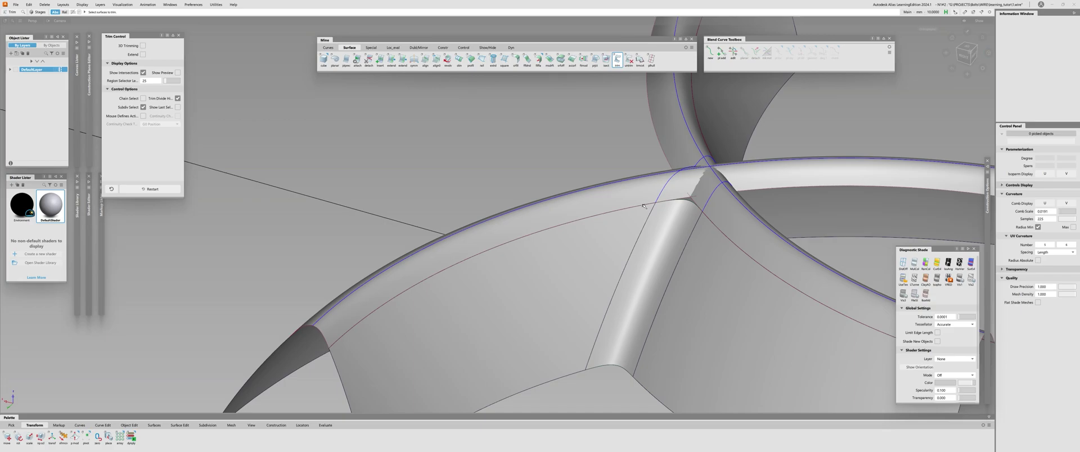
{"action": "mouse_move", "coordinate": [645, 206]}
{"action": "left_mouse_down", "text": "alt+shift"}
{"action": "mouse_move", "coordinate": [664, 212]}
{"action": "mouse_move", "coordinate": [676, 193]}
{"action": "left_mouse_up", "text": "alt+shift"}
{"action": "left_click", "coordinate": [615, 201]}
{"action": "left_click_drag", "start_coordinate": [568, 244], "coordinate": [518, 197], "text": "alt+shift"}
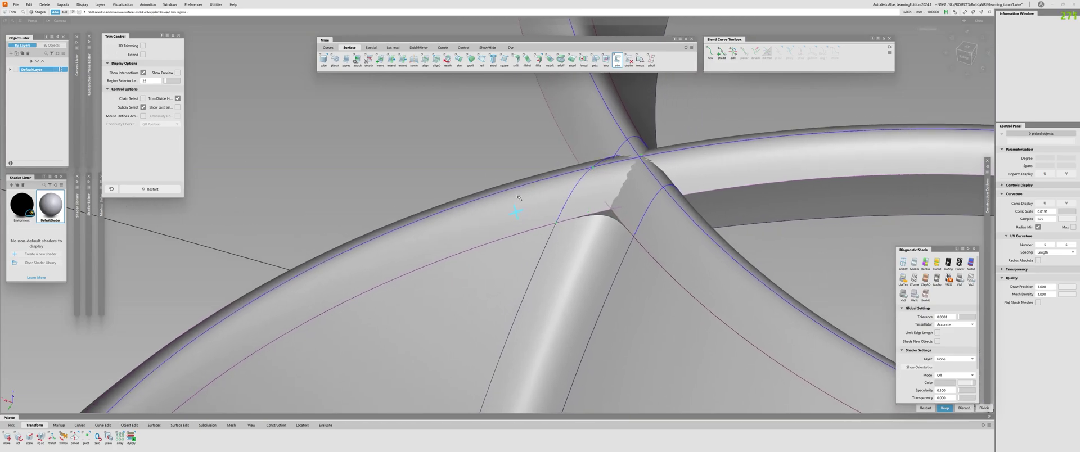
{"action": "key", "text": "space"}
{"action": "key", "text": "t"}
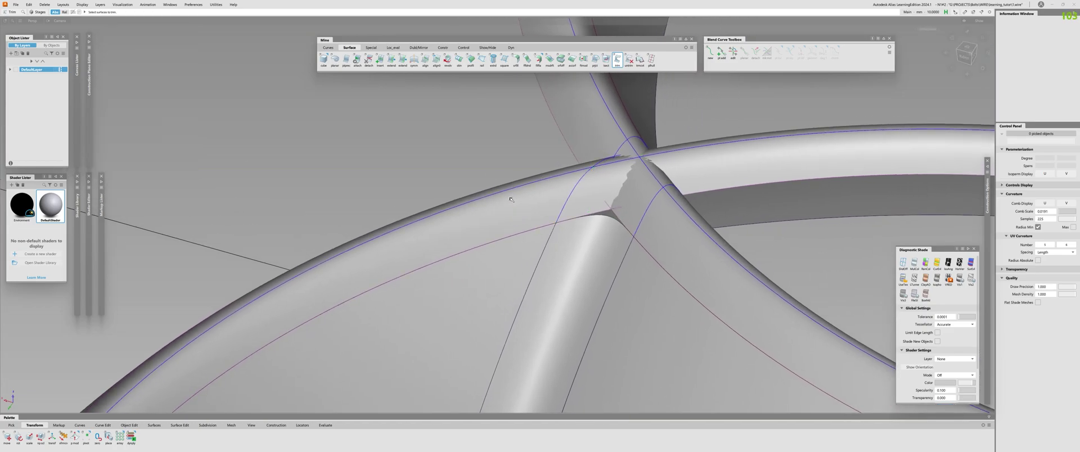
Trim-convert the left arch's inner strip between the crest curve and projected curve into a new surface with U degree 7
{"action": "mouse_move", "coordinate": [472, 239]}
{"action": "left_mouse_down", "text": "alt+shift"}
{"action": "mouse_move", "coordinate": [494, 225]}
{"action": "mouse_move", "coordinate": [504, 243]}
{"action": "left_mouse_up", "text": "alt+shift"}
{"action": "left_click", "coordinate": [535, 191]}
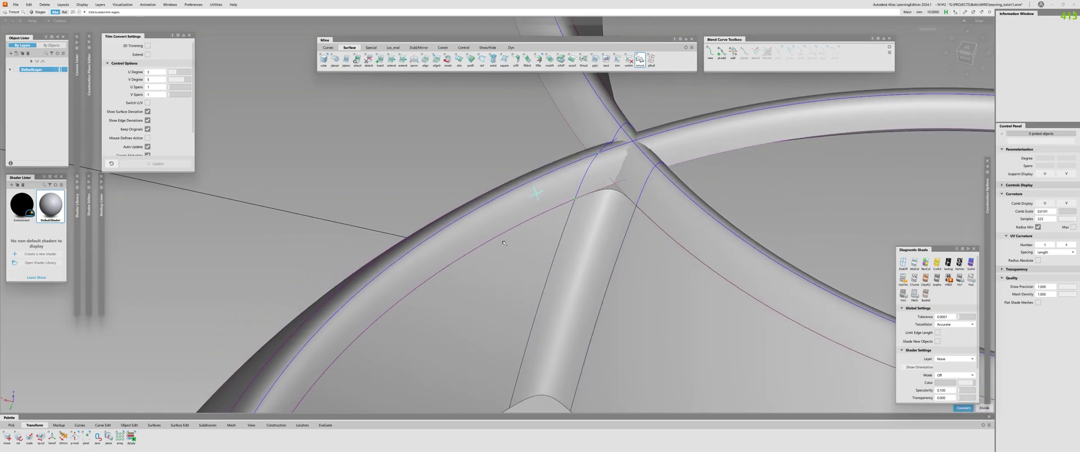
{"action": "left_click", "coordinate": [530, 222]}
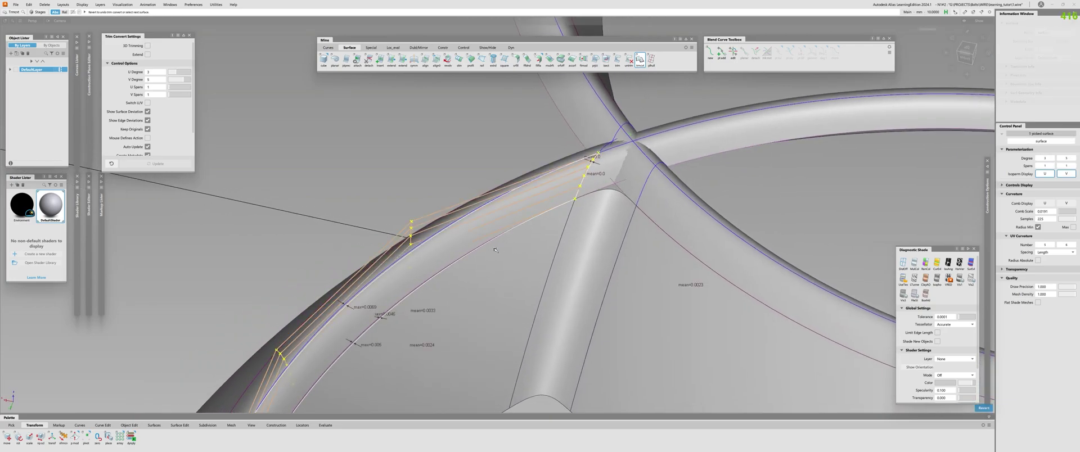
{"action": "left_click_drag", "start_coordinate": [530, 222], "coordinate": [475, 207], "text": "alt+shift"}
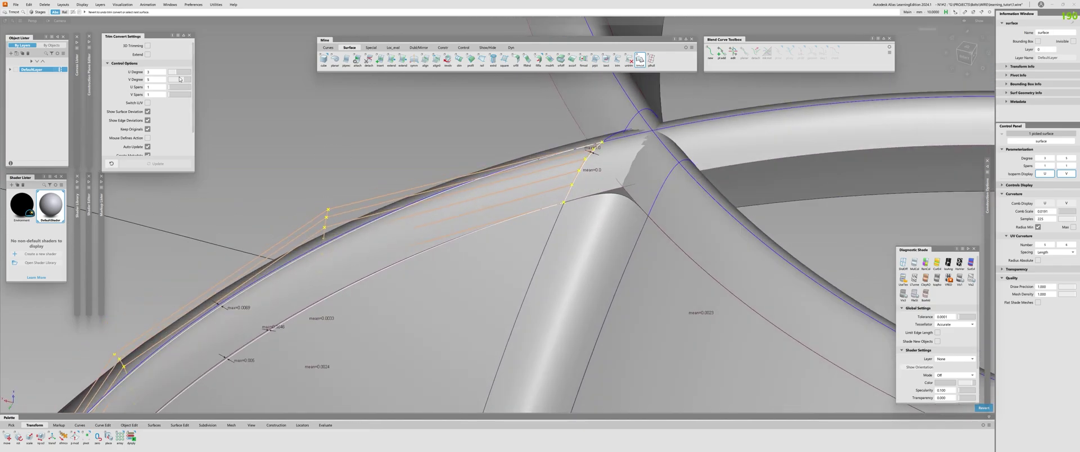
{"action": "left_click_drag", "start_coordinate": [177, 75], "coordinate": [195, 75]}
{"action": "left_click_drag", "start_coordinate": [528, 190], "coordinate": [623, 195], "text": "alt+shift"}
{"action": "key", "text": "space"}
Trim-convert the matching inner strip of the right arch into a new surface, using U degree 7
{"action": "left_click", "coordinate": [677, 234]}
{"action": "left_click_drag", "start_coordinate": [675, 230], "coordinate": [525, 212], "text": "alt+shift"}
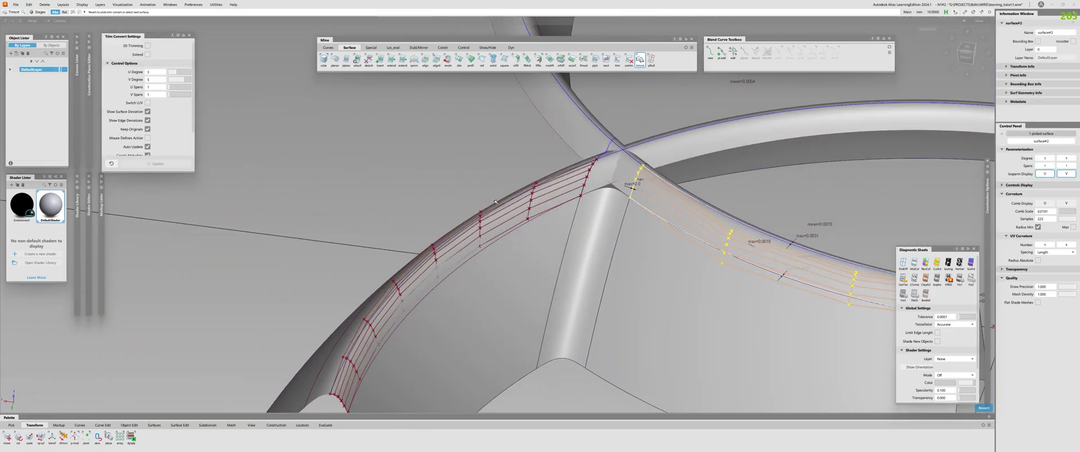
{"action": "middle_click_drag", "start_coordinate": [588, 169], "coordinate": [440, 182], "text": "alt+shift"}
{"action": "right_click_drag", "start_coordinate": [439, 182], "coordinate": [495, 185], "text": "alt+shift"}
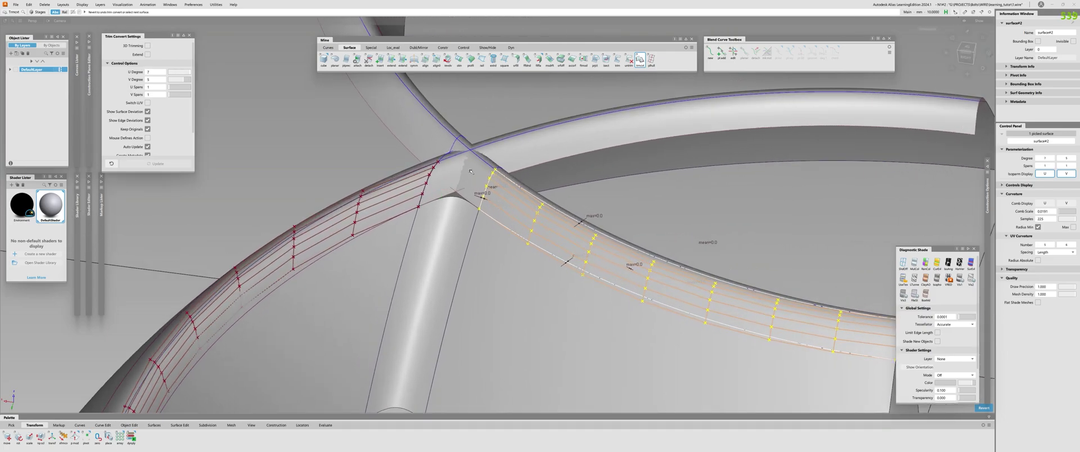
Isolate the two converted strips together with the corner fillet surface by hiding everything else
{"action": "left_click_drag", "start_coordinate": [495, 186], "coordinate": [497, 211], "text": "ctrl+shift"}
{"action": "left_click", "coordinate": [498, 195]}
{"action": "left_click", "coordinate": [428, 200]}
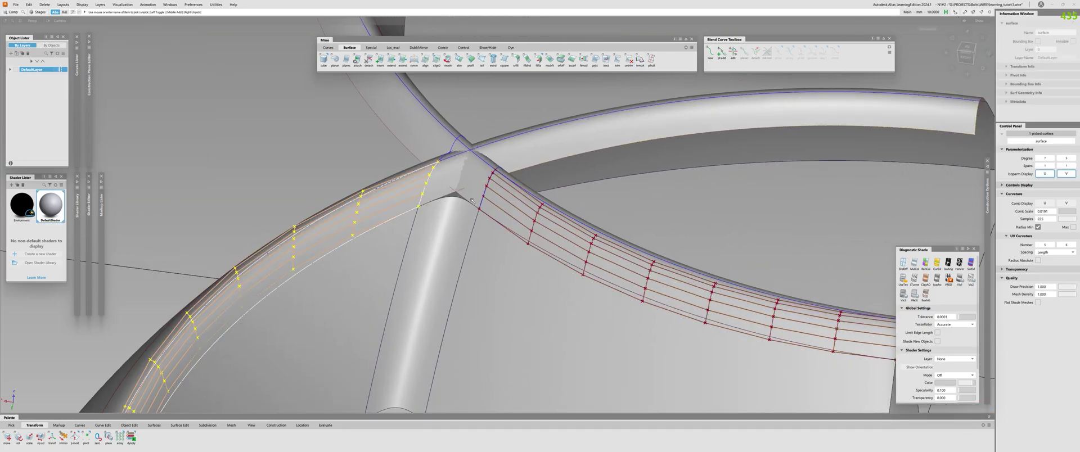
{"action": "left_click", "coordinate": [493, 203]}
{"action": "left_click", "coordinate": [452, 229]}
{"action": "left_click_drag", "start_coordinate": [452, 229], "coordinate": [432, 220], "text": "alt+shift"}
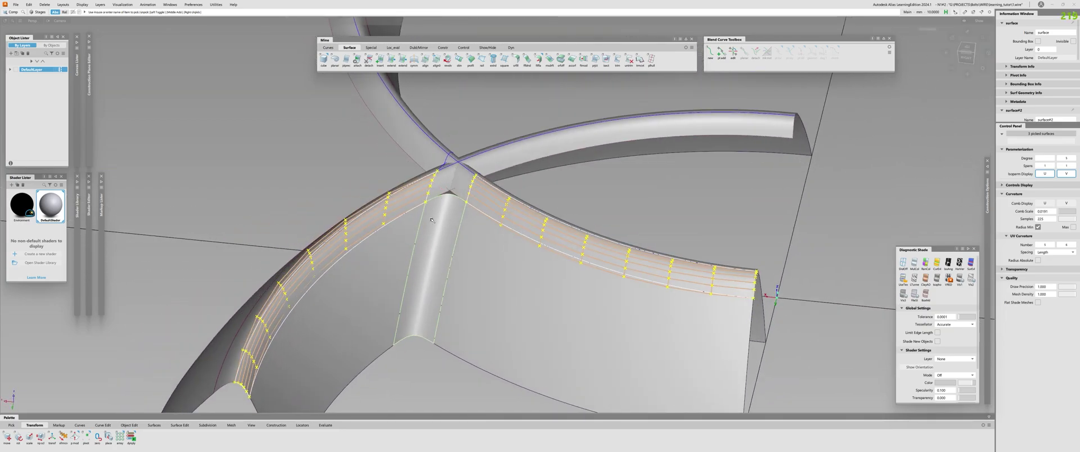
{"action": "key", "text": "alt+h"}
Create a blend curve bridging the gap between the upper inner corners of the two converted strips
{"action": "right_click_drag", "start_coordinate": [447, 200], "coordinate": [436, 139], "text": "alt+shift"}
{"action": "middle_click_drag", "start_coordinate": [437, 139], "coordinate": [446, 173], "text": "alt+shift"}
{"action": "left_click", "coordinate": [445, 172]}
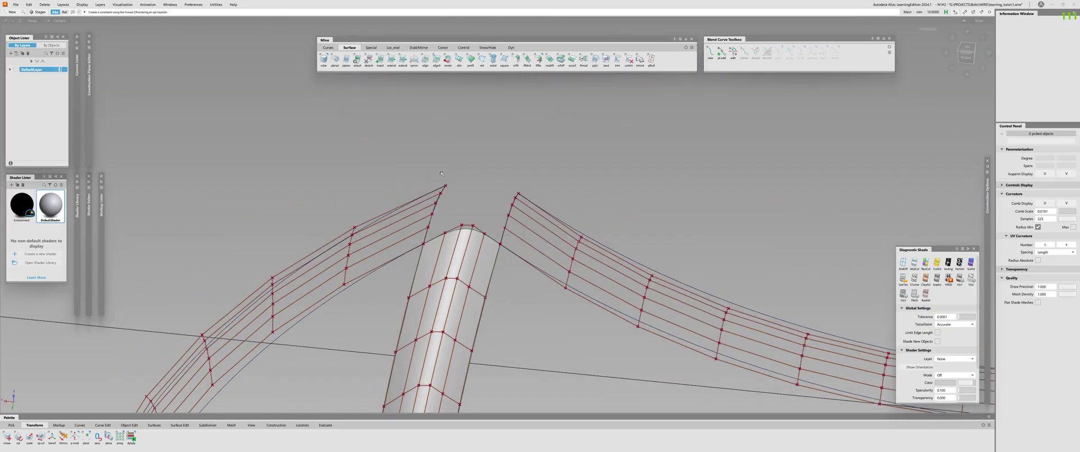
{"action": "left_click", "coordinate": [522, 196]}
{"action": "left_click_drag", "start_coordinate": [488, 184], "coordinate": [488, 186]}
{"action": "right_click_drag", "start_coordinate": [488, 186], "coordinate": [488, 161], "text": "alt+shift"}
{"action": "left_click_drag", "start_coordinate": [488, 161], "coordinate": [406, 221], "text": "alt+shift"}
{"action": "left_click", "coordinate": [835, 51]}
Try a Square surface across the corner gap with G2 Curvature to both strips and the fillet, and Free Boundary at the blend curve
{"action": "left_click", "coordinate": [477, 163]}
{"action": "left_click", "coordinate": [406, 220]}
{"action": "left_click", "coordinate": [467, 270]}
{"action": "left_click", "coordinate": [561, 253]}
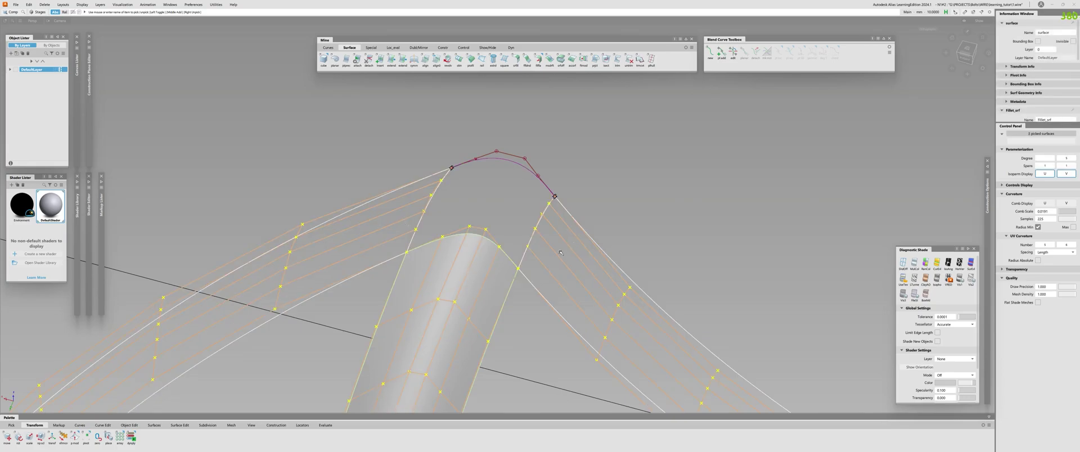
{"action": "mouse_move", "coordinate": [448, 230]}
{"action": "left_mouse_down", "text": "alt+shift"}
{"action": "mouse_move", "coordinate": [414, 226]}
{"action": "mouse_move", "coordinate": [455, 221]}
{"action": "left_mouse_up", "text": "alt+shift"}
{"action": "key", "text": "s"}
{"action": "left_click", "coordinate": [444, 237]}
{"action": "left_click", "coordinate": [543, 199]}
{"action": "left_click_drag", "start_coordinate": [540, 203], "coordinate": [436, 248], "text": "alt+shift"}
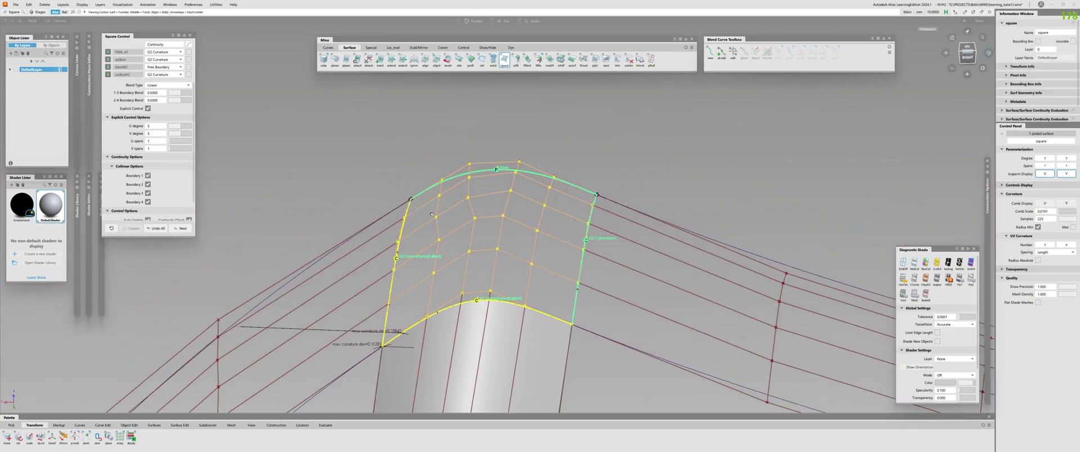
{"action": "left_click_drag", "start_coordinate": [430, 211], "coordinate": [429, 197], "text": "alt+shift"}
{"action": "left_click_drag", "start_coordinate": [447, 225], "coordinate": [464, 178], "text": "alt+shift"}
{"action": "left_click_drag", "start_coordinate": [440, 246], "coordinate": [434, 234], "text": "alt+shift"}
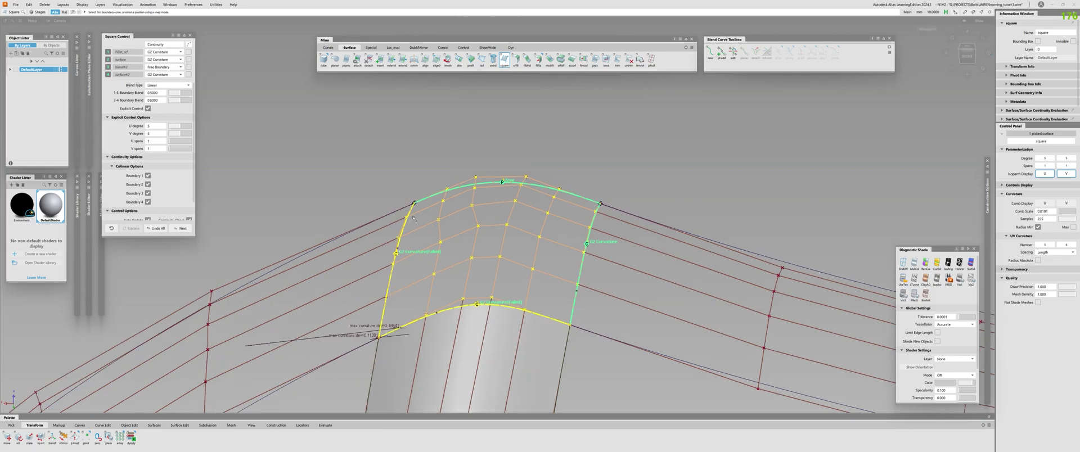
Examine the blend curve's left end and the square surface's control mesh and boundary continuity
{"action": "key", "text": "e"}
{"action": "left_click_drag", "start_coordinate": [384, 179], "coordinate": [424, 212]}
{"action": "scroll", "coordinate": [416, 170], "scroll_direction": "up", "scroll_amount": 5}
{"action": "left_click_drag", "start_coordinate": [415, 170], "coordinate": [419, 187], "text": "alt+shift"}
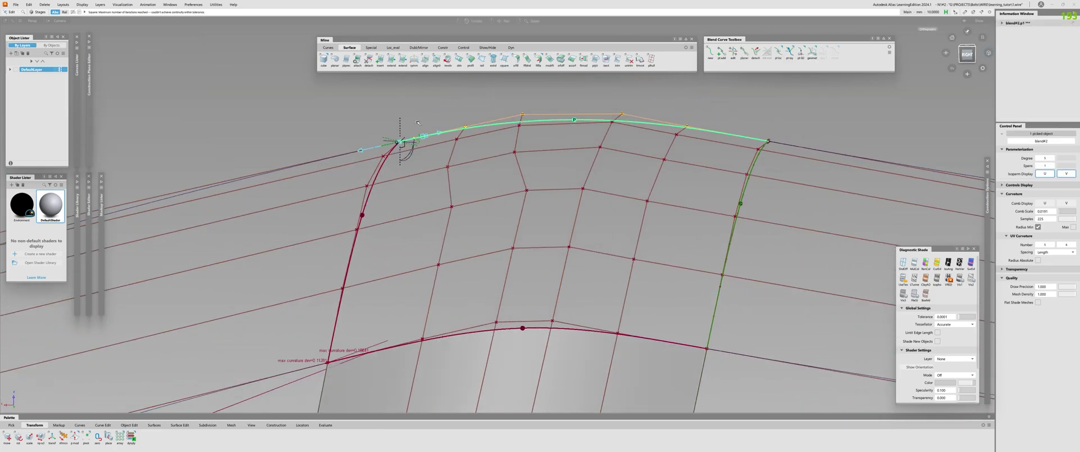
{"action": "middle_click_drag", "start_coordinate": [419, 187], "coordinate": [394, 248], "text": "alt+shift"}
{"action": "left_click_drag", "start_coordinate": [394, 247], "coordinate": [404, 228], "text": "alt+shift"}
{"action": "left_click", "coordinate": [529, 161]}
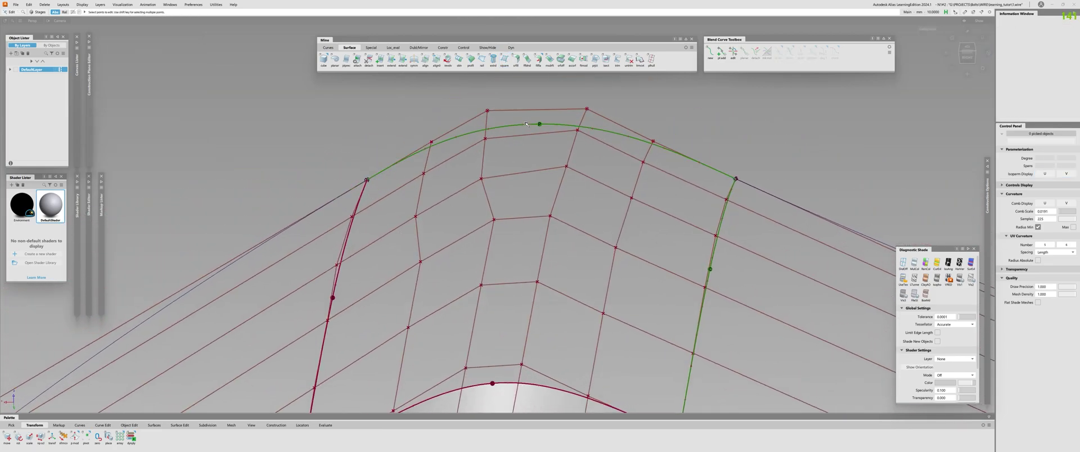
{"action": "left_click_drag", "start_coordinate": [549, 163], "coordinate": [417, 208], "text": "alt+shift"}
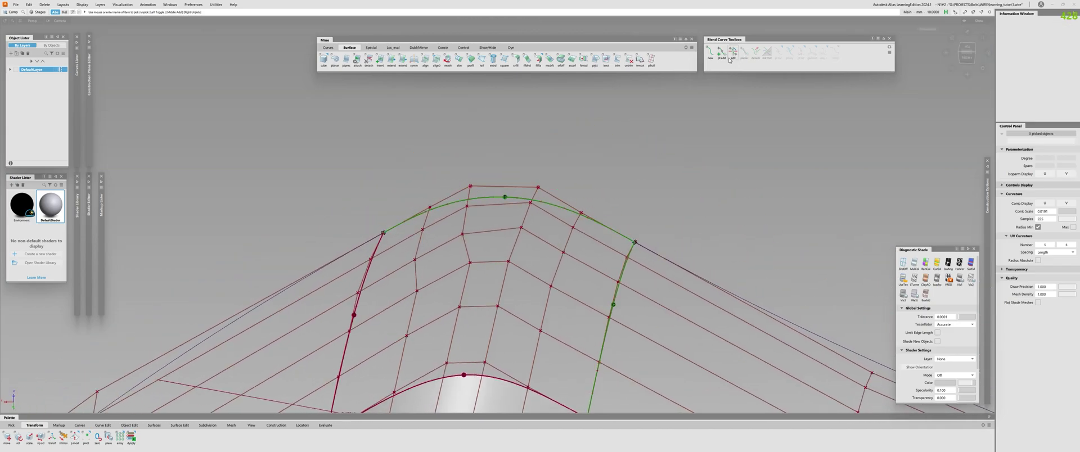
{"action": "left_click_drag", "start_coordinate": [401, 258], "coordinate": [401, 259]}
{"action": "left_click_drag", "start_coordinate": [401, 259], "coordinate": [416, 208], "text": "alt+shift"}
{"action": "left_click", "coordinate": [394, 197]}
Adjust the tangent at the blend curve's left end so the curve flows smoothly out of the left strip
{"action": "left_click_drag", "start_coordinate": [340, 155], "coordinate": [403, 198]}
{"action": "right_click_drag", "start_coordinate": [403, 199], "coordinate": [419, 141], "text": "alt+shift"}
{"action": "middle_click_drag", "start_coordinate": [410, 138], "coordinate": [405, 259], "text": "alt+shift"}
{"action": "left_click_drag", "start_coordinate": [378, 223], "coordinate": [471, 248]}
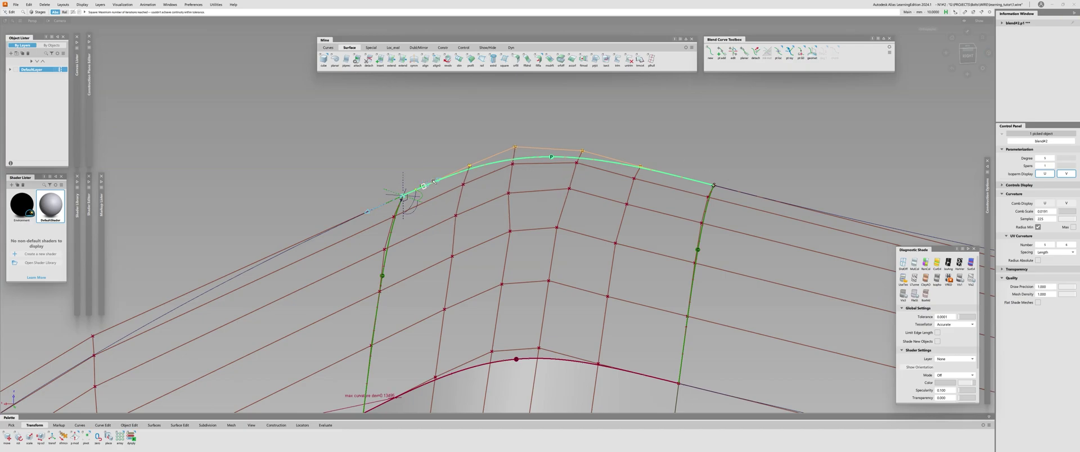
{"action": "left_click_drag", "start_coordinate": [470, 236], "coordinate": [475, 210], "text": "alt+shift"}
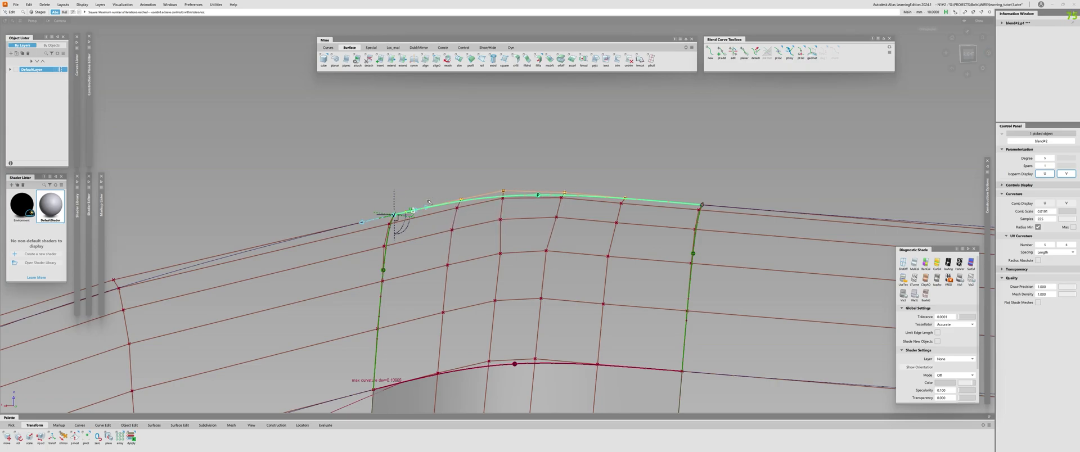
{"action": "left_click_drag", "start_coordinate": [429, 201], "coordinate": [423, 194], "text": "alt+shift"}
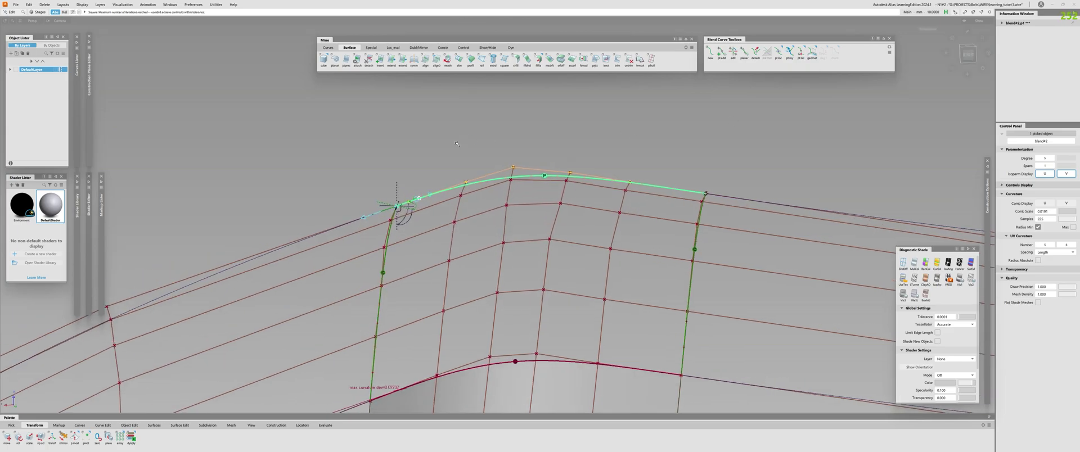
{"action": "left_click_drag", "start_coordinate": [693, 112], "coordinate": [488, 176], "text": "alt+shift"}
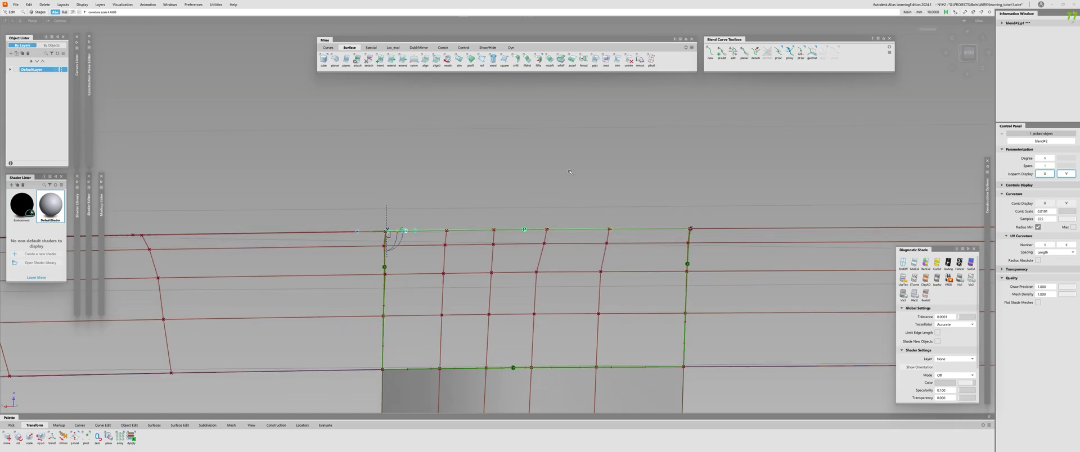
{"action": "left_click_drag", "start_coordinate": [533, 184], "coordinate": [678, 157], "text": "alt+shift"}
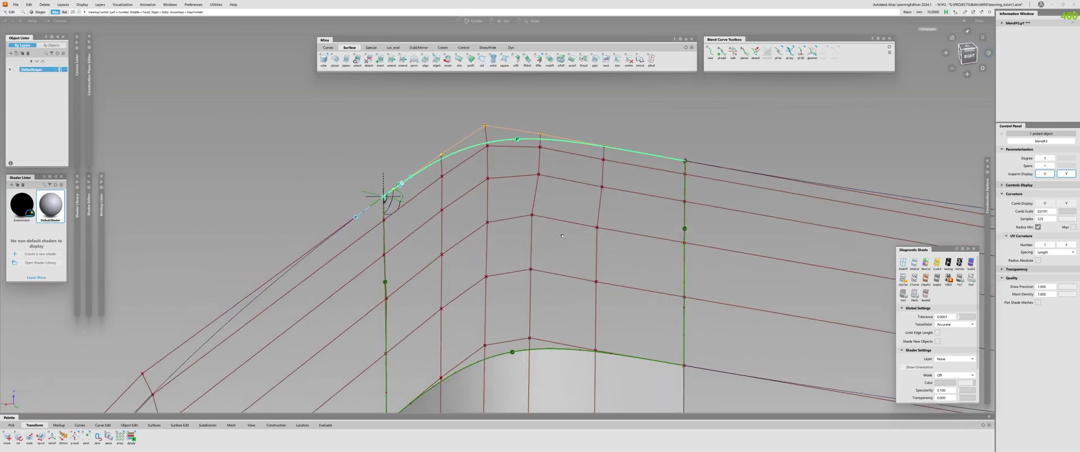
Adjust the tangent at the blend curve's right end, checking the curve's profile from the side
{"action": "middle_click_drag", "start_coordinate": [678, 156], "coordinate": [612, 194], "text": "alt+shift"}
{"action": "left_click", "coordinate": [613, 194]}
{"action": "left_click", "coordinate": [619, 198]}
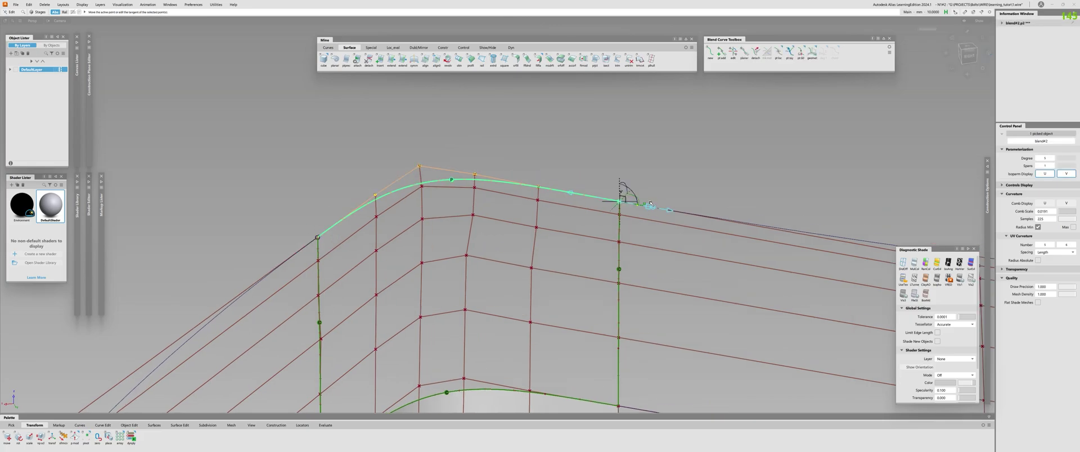
{"action": "left_click_drag", "start_coordinate": [543, 214], "coordinate": [555, 169], "text": "alt+shift"}
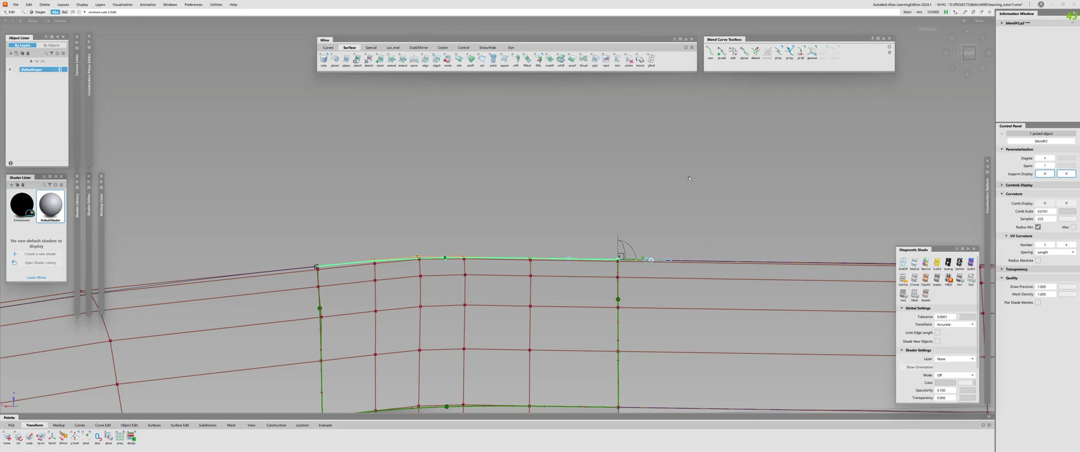
{"action": "left_click_drag", "start_coordinate": [606, 194], "coordinate": [395, 204], "text": "alt+shift"}
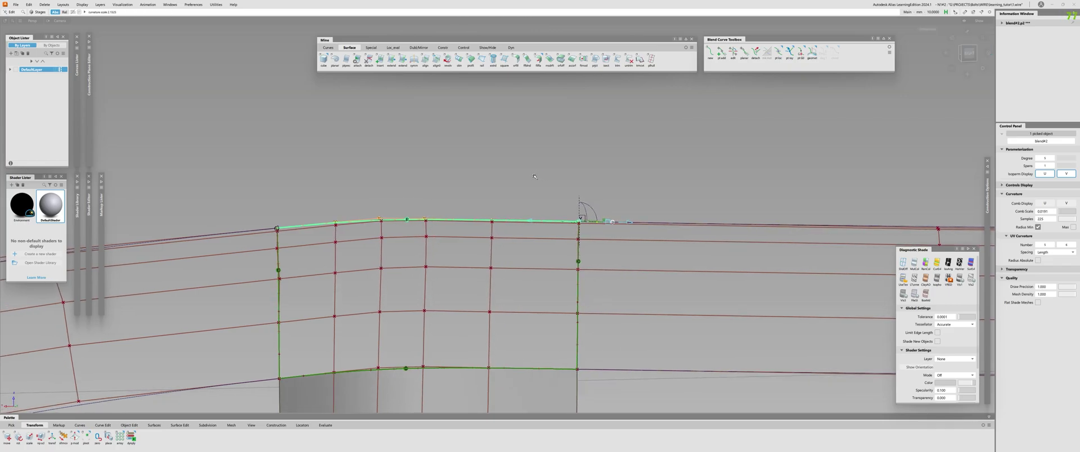
{"action": "left_click_drag", "start_coordinate": [506, 179], "coordinate": [434, 224], "text": "alt+shift"}
Reselect the blend curve's left end point and refine its tangent
{"action": "left_click", "coordinate": [274, 217]}
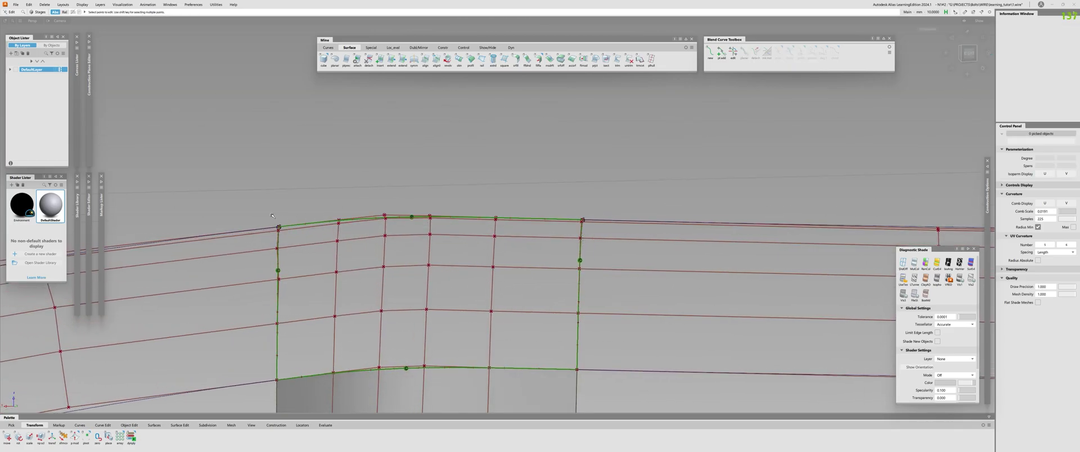
{"action": "left_click", "coordinate": [272, 216]}
{"action": "left_click_drag", "start_coordinate": [272, 217], "coordinate": [272, 193], "text": "alt+shift"}
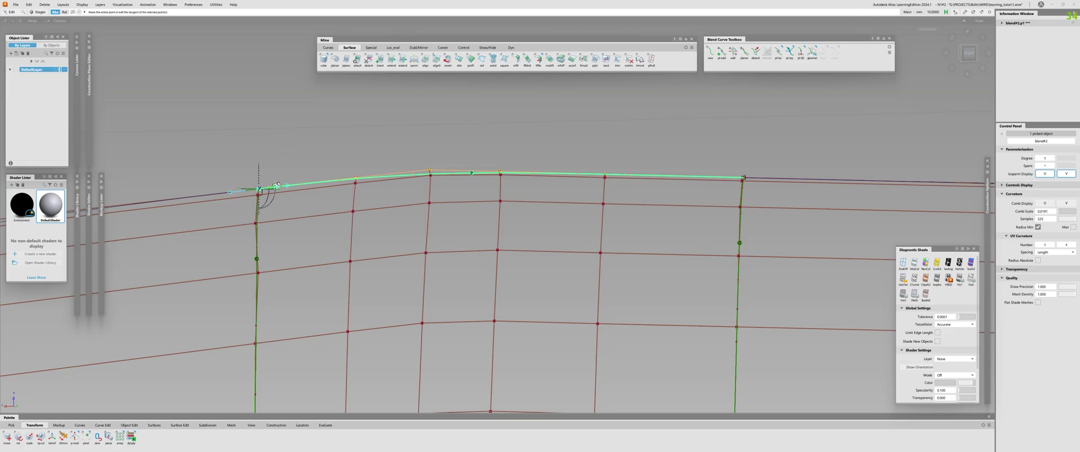
{"action": "left_click_drag", "start_coordinate": [348, 149], "coordinate": [331, 275], "text": "alt+shift"}
{"action": "right_click_drag", "start_coordinate": [331, 276], "coordinate": [315, 299], "text": "alt+shift"}
Remove the square surface from the corner gap while keeping the blend curve, and select the left strip
{"action": "left_click", "coordinate": [414, 312]}
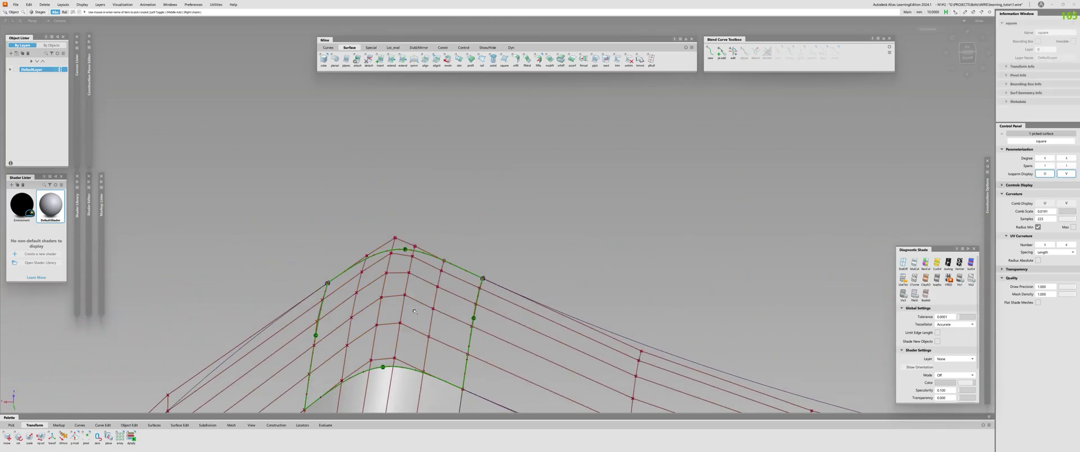
{"action": "key", "text": "ctrl+z"}
{"action": "right_click_drag", "start_coordinate": [415, 313], "coordinate": [429, 261], "text": "alt+shift"}
{"action": "key", "text": "ctrl+z"}
{"action": "middle_click_drag", "start_coordinate": [328, 365], "coordinate": [368, 271], "text": "alt+shift"}
{"action": "left_click", "coordinate": [366, 270]}
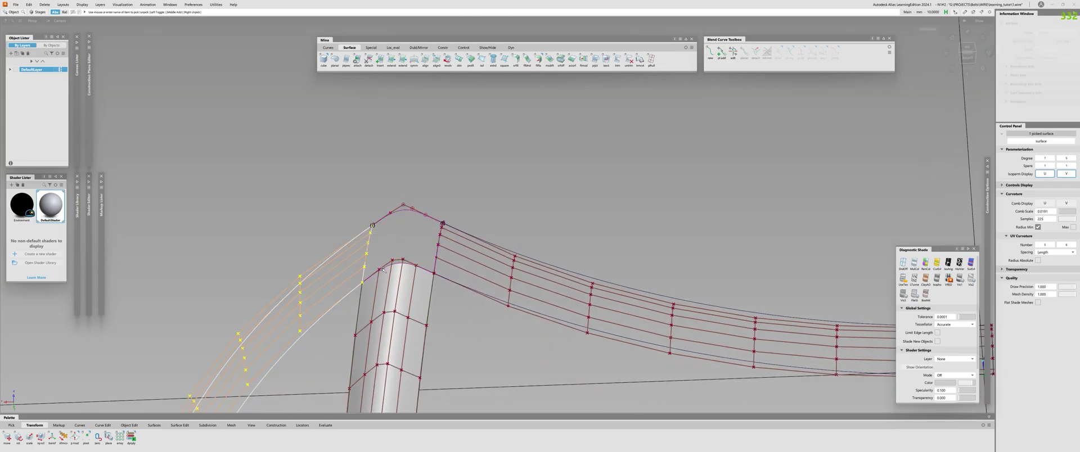
Delete the converted arch strips on both sides of the corner gap and undo the last change
{"action": "left_click", "coordinate": [471, 260]}
{"action": "key", "text": "Delete"}
{"action": "left_click", "coordinate": [411, 316]}
{"action": "left_click", "coordinate": [429, 216]}
{"action": "left_click", "coordinate": [470, 263]}
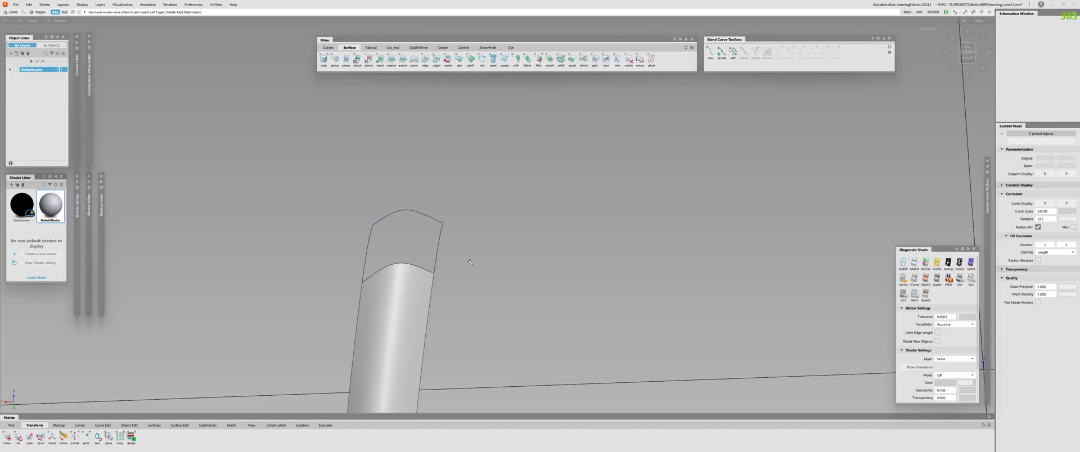
{"action": "key", "text": "ctrl+z"}
Examine the full arch junction from the front, side and rear with the surface continuity check
{"action": "left_click_drag", "start_coordinate": [470, 262], "coordinate": [410, 209], "text": "alt+shift"}
{"action": "key", "text": "ctrl+shift+c"}
{"action": "left_click", "coordinate": [362, 208]}
{"action": "left_click_drag", "start_coordinate": [503, 271], "coordinate": [456, 206], "text": "alt+shift"}
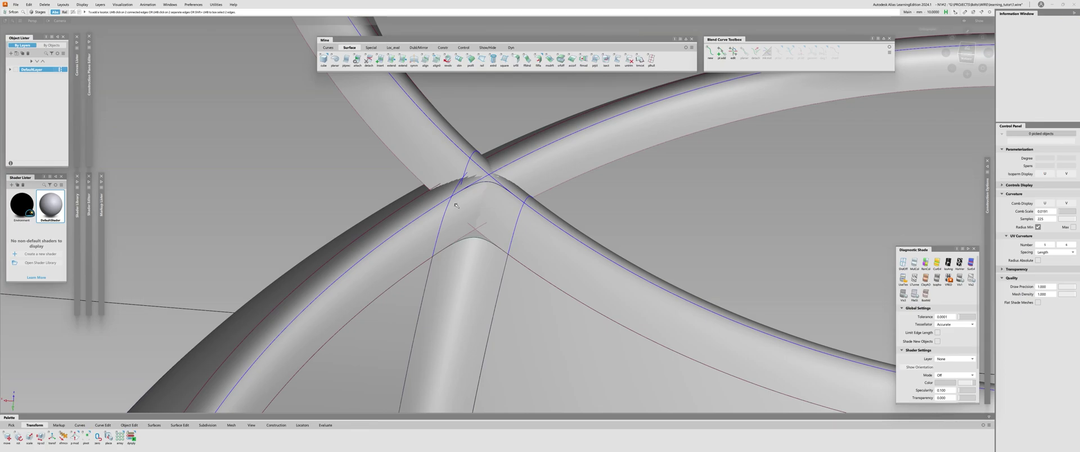
{"action": "left_click_drag", "start_coordinate": [457, 206], "coordinate": [422, 271], "text": "alt+shift"}
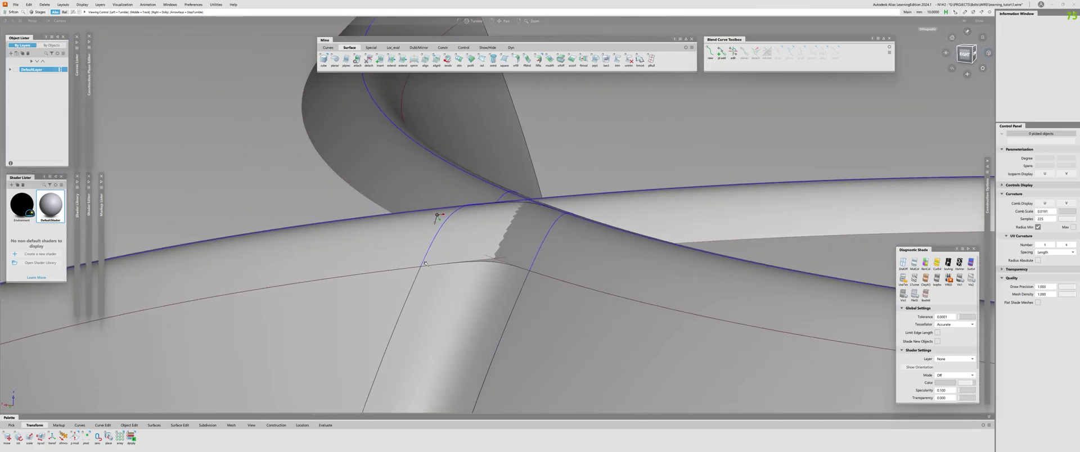
{"action": "right_click_drag", "start_coordinate": [405, 287], "coordinate": [468, 311], "text": "alt+shift"}
{"action": "left_click_drag", "start_coordinate": [468, 312], "coordinate": [473, 382], "text": "alt+shift"}
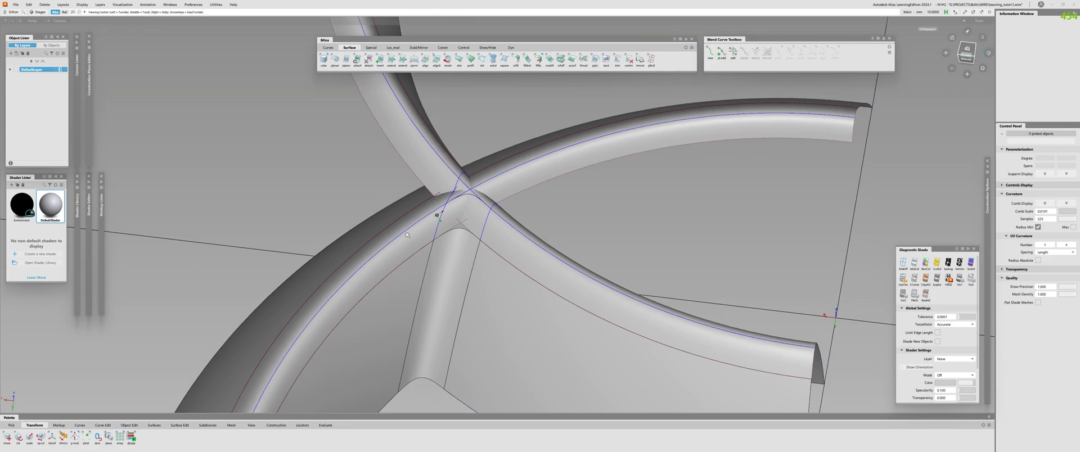
{"action": "left_click_drag", "start_coordinate": [408, 238], "coordinate": [348, 214], "text": "alt+shift"}
{"action": "left_click_drag", "start_coordinate": [384, 251], "coordinate": [547, 182], "text": "alt+shift"}
{"action": "left_click_drag", "start_coordinate": [498, 159], "coordinate": [470, 211], "text": "alt+shift"}
{"action": "middle_click_drag", "start_coordinate": [469, 211], "coordinate": [429, 258], "text": "alt+shift"}
{"action": "right_click_drag", "start_coordinate": [540, 228], "coordinate": [471, 243], "text": "alt+shift"}
{"action": "key", "text": "ctrl+a"}
{"action": "key", "text": "ctrl+h"}
{"action": "key", "text": "Return"}
{"action": "left_click_drag", "start_coordinate": [601, 323], "coordinate": [410, 284], "text": "alt+shift"}
{"action": "right_click_drag", "start_coordinate": [410, 285], "coordinate": [431, 277], "text": "alt+shift"}
{"action": "left_click_drag", "start_coordinate": [431, 277], "coordinate": [459, 270], "text": "alt+shift"}
{"action": "right_click_drag", "start_coordinate": [377, 225], "coordinate": [426, 213], "text": "alt+shift"}
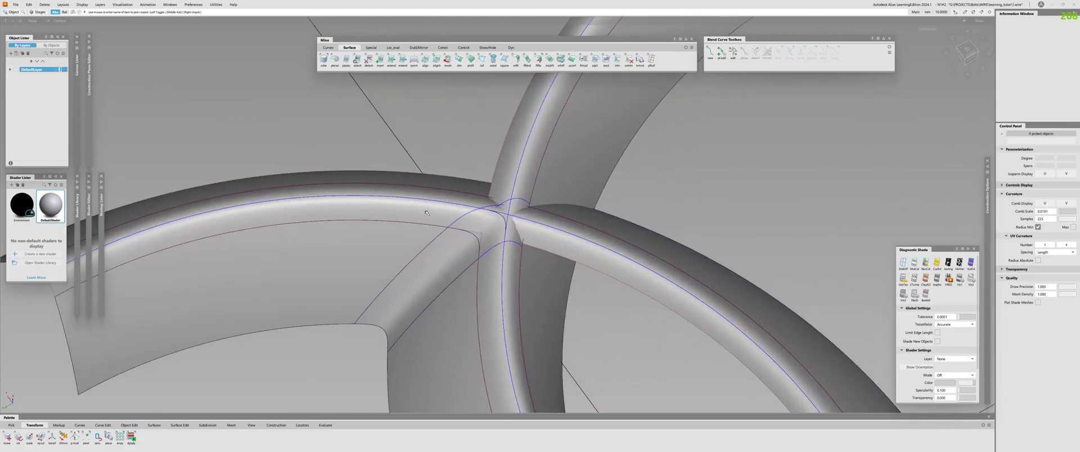
Trim the rear arch fillet along the curves on surface at the junction, discarding its outer band
{"action": "key", "text": "ctrl+t"}
{"action": "left_click", "coordinate": [498, 279]}
{"action": "key", "text": "space"}
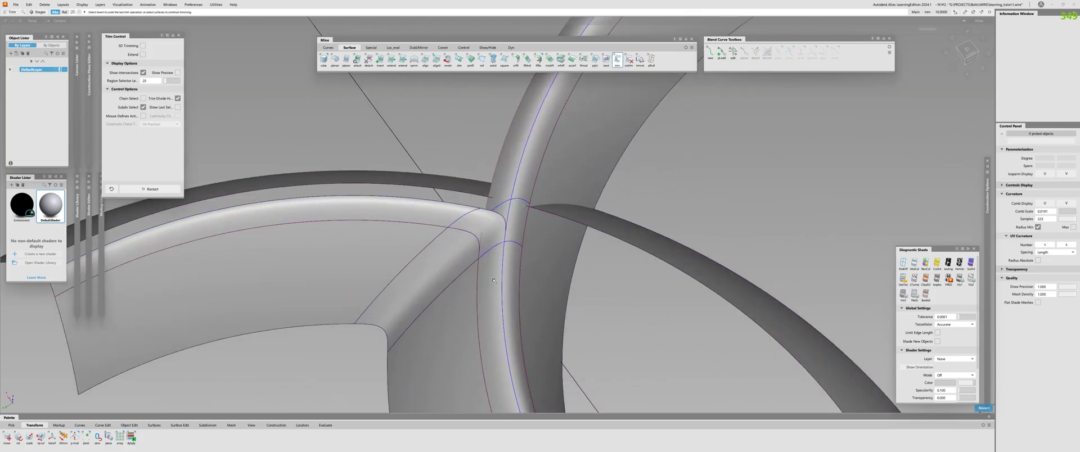
{"action": "left_click_drag", "start_coordinate": [497, 280], "coordinate": [515, 270], "text": "alt+shift"}
{"action": "right_click_drag", "start_coordinate": [515, 270], "coordinate": [403, 272], "text": "alt+shift"}
{"action": "left_click_drag", "start_coordinate": [403, 273], "coordinate": [428, 262], "text": "alt+shift"}
{"action": "key", "text": "Escape"}
Delete the two crossing rear arch surfaces
{"action": "left_click_drag", "start_coordinate": [507, 212], "coordinate": [564, 137]}
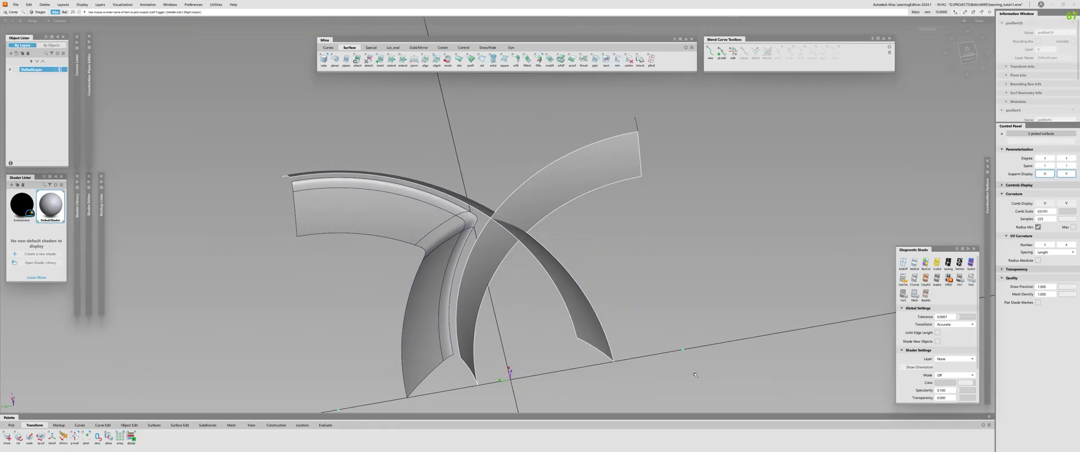
{"action": "key", "text": "Delete"}
{"action": "key", "text": "ctrl+a"}
Duplicate the remaining corner surfaces onto the opposite side of the junction
{"action": "left_click", "coordinate": [689, 185]}
{"action": "left_click_drag", "start_coordinate": [632, 116], "coordinate": [656, 164], "text": "alt+shift"}
{"action": "left_click_drag", "start_coordinate": [645, 192], "coordinate": [555, 214], "text": "alt+shift"}
{"action": "left_click_drag", "start_coordinate": [241, 143], "coordinate": [556, 212]}
{"action": "right_click_drag", "start_coordinate": [556, 212], "coordinate": [556, 195], "text": "ctrl+shift"}
{"action": "left_click", "coordinate": [326, 238]}
{"action": "mouse_move", "coordinate": [326, 238]}
{"action": "left_mouse_down", "text": "alt+shift"}
{"action": "mouse_move", "coordinate": [562, 245]}
{"action": "mouse_move", "coordinate": [516, 210]}
{"action": "left_mouse_up", "text": "alt+shift"}
{"action": "right_click_drag", "start_coordinate": [516, 210], "coordinate": [532, 194], "text": "ctrl+shift"}
Draw two long straight edit point curves across the junction, snapped to the ends of the corner edges
{"action": "mouse_move", "coordinate": [531, 195]}
{"action": "left_mouse_down", "text": "alt+shift"}
{"action": "mouse_move", "coordinate": [442, 196]}
{"action": "mouse_move", "coordinate": [453, 189]}
{"action": "left_mouse_up", "text": "alt+shift"}
{"action": "middle_click_drag", "start_coordinate": [453, 189], "coordinate": [464, 181], "text": "ctrl+shift"}
{"action": "left_click", "coordinate": [467, 177], "text": "ctrl"}
{"action": "middle_click_drag", "start_coordinate": [163, 209], "coordinate": [174, 201], "text": "ctrl+shift"}
{"action": "left_click", "coordinate": [467, 205], "text": "ctrl"}
{"action": "key", "text": "ctrl+z"}
{"action": "left_click", "coordinate": [373, 180]}
{"action": "mouse_move", "coordinate": [391, 219]}
{"action": "middle_mouse_down", "text": "ctrl+shift"}
{"action": "mouse_move", "coordinate": [406, 233]}
{"action": "mouse_move", "coordinate": [400, 208]}
{"action": "mouse_move", "coordinate": [388, 219]}
{"action": "middle_mouse_up", "text": "ctrl+shift"}
{"action": "left_click", "coordinate": [394, 180]}
{"action": "left_click_drag", "start_coordinate": [372, 225], "coordinate": [501, 173], "text": "alt+shift"}
{"action": "left_click", "coordinate": [487, 172], "text": "ctrl+alt"}
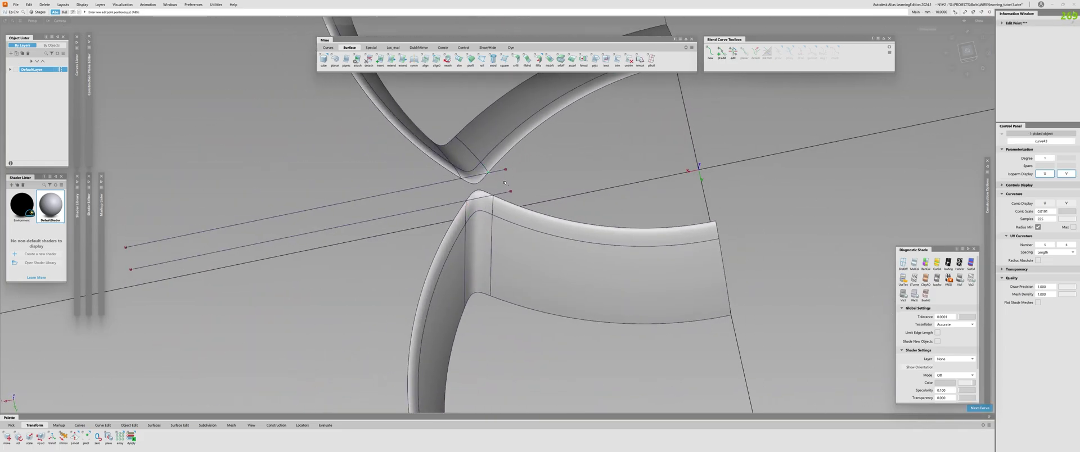
{"action": "left_click_drag", "start_coordinate": [529, 165], "coordinate": [523, 146]}
{"action": "left_click", "coordinate": [532, 163]}
{"action": "middle_click_drag", "start_coordinate": [540, 163], "coordinate": [529, 149], "text": "ctrl+shift"}
Delete the unneeded surfaces on the far side of the junction and untrim the side wall at the corner
{"action": "left_click_drag", "start_coordinate": [551, 163], "coordinate": [585, 129], "text": "alt+shift"}
{"action": "left_click_drag", "start_coordinate": [587, 117], "coordinate": [614, 170]}
{"action": "key", "text": "Delete"}
{"action": "left_click_drag", "start_coordinate": [393, 183], "coordinate": [320, 183], "text": "alt+shift"}
{"action": "right_click_drag", "start_coordinate": [554, 266], "coordinate": [523, 260], "text": "ctrl+shift"}
{"action": "left_click", "coordinate": [523, 260]}
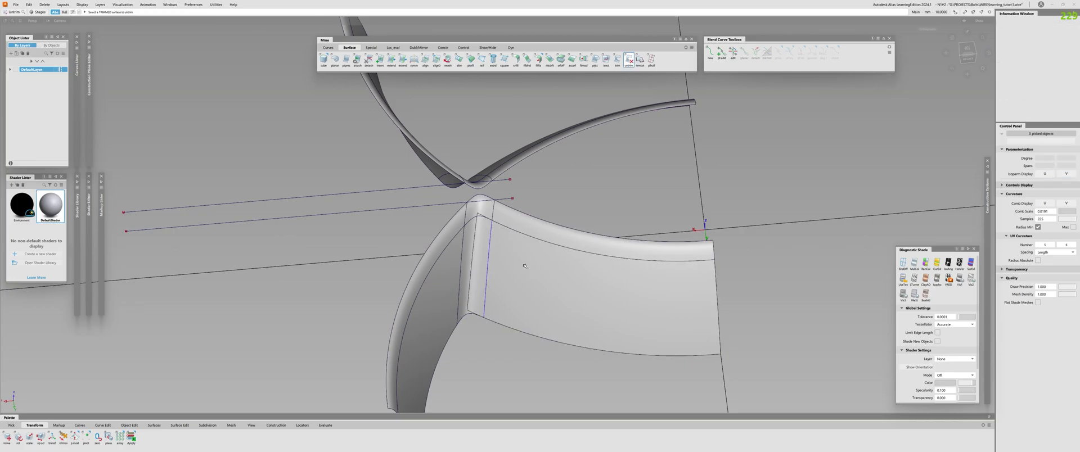
Project the two straight lines onto the side walls as curves on surface and delete the lines
{"action": "left_click_drag", "start_coordinate": [526, 265], "coordinate": [527, 206], "text": "alt+shift"}
{"action": "left_click_drag", "start_coordinate": [524, 209], "coordinate": [704, 181], "text": "alt+shift"}
{"action": "left_click", "coordinate": [595, 59]}
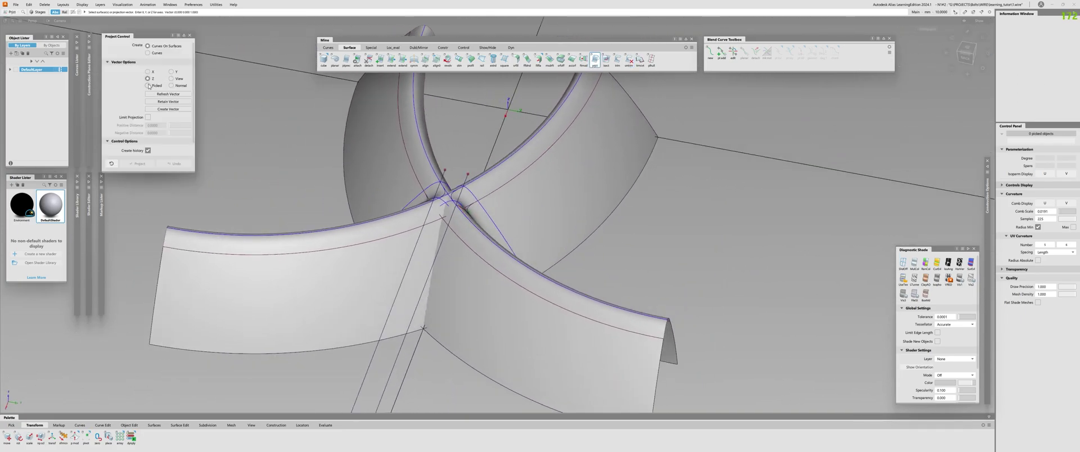
{"action": "left_click", "coordinate": [395, 255]}
{"action": "left_click", "coordinate": [458, 262]}
{"action": "key", "text": "space"}
{"action": "left_click_drag", "start_coordinate": [480, 286], "coordinate": [181, 276], "text": "alt+shift"}
{"action": "left_click_drag", "start_coordinate": [209, 248], "coordinate": [276, 322]}
{"action": "key", "text": "Delete"}
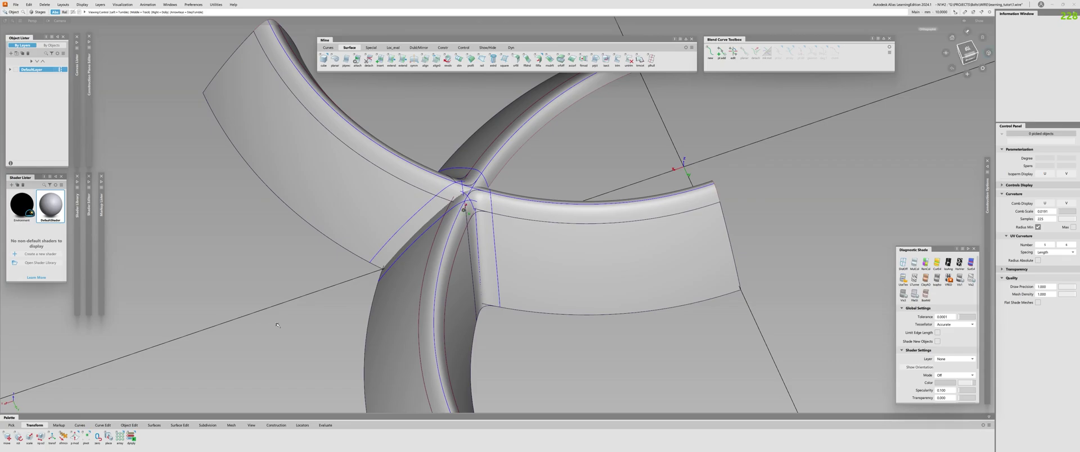
Examine closely where the projected curve on the side wall crosses the lower edge of the arch fillet
{"action": "right_click_drag", "start_coordinate": [275, 322], "coordinate": [318, 215], "text": "alt+shift"}
{"action": "left_click_drag", "start_coordinate": [318, 214], "coordinate": [625, 158], "text": "alt+shift"}
{"action": "left_click_drag", "start_coordinate": [383, 243], "coordinate": [287, 216], "text": "alt+shift"}
{"action": "right_click_drag", "start_coordinate": [287, 216], "coordinate": [352, 202], "text": "alt+shift"}
{"action": "right_click_drag", "start_coordinate": [361, 248], "coordinate": [335, 220], "text": "alt+shift"}
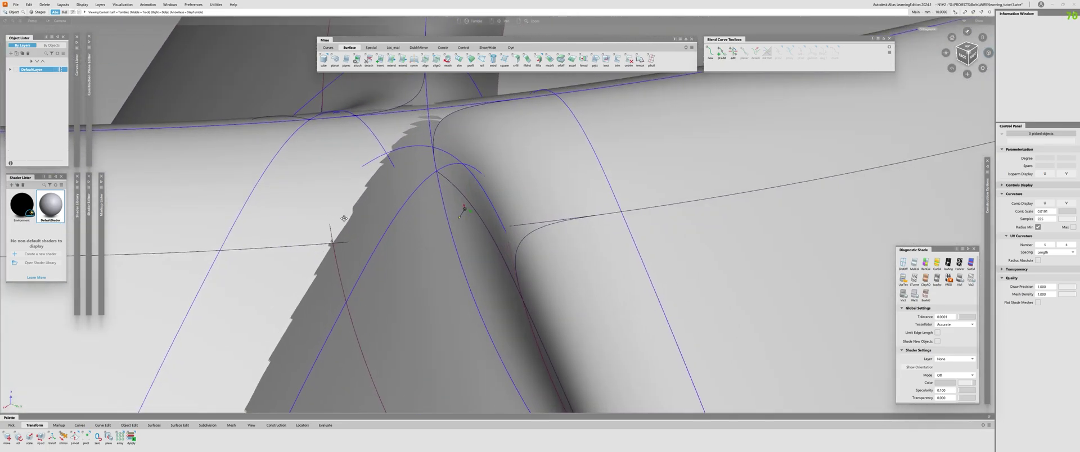
{"action": "middle_click_drag", "start_coordinate": [335, 220], "coordinate": [573, 180], "text": "alt+shift"}
{"action": "right_click_drag", "start_coordinate": [446, 241], "coordinate": [446, 204], "text": "alt+shift"}
{"action": "left_click_drag", "start_coordinate": [446, 204], "coordinate": [487, 212], "text": "alt+shift"}
{"action": "right_click_drag", "start_coordinate": [488, 212], "coordinate": [439, 175], "text": "alt+shift"}
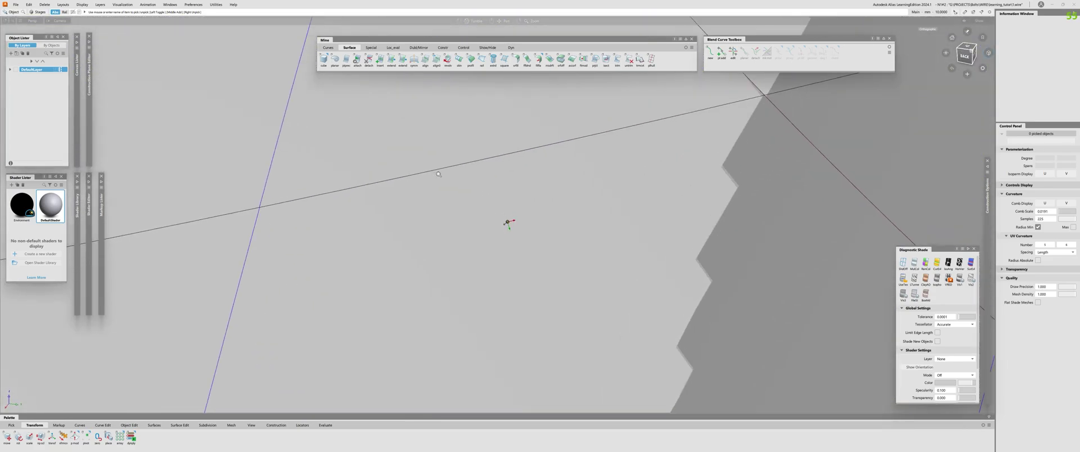
{"action": "middle_click_drag", "start_coordinate": [439, 175], "coordinate": [460, 238], "text": "alt+shift"}
{"action": "right_click_drag", "start_coordinate": [497, 210], "coordinate": [522, 128], "text": "alt+shift"}
{"action": "left_click_drag", "start_coordinate": [555, 307], "coordinate": [518, 294], "text": "alt+shift"}
{"action": "middle_click_drag", "start_coordinate": [518, 294], "coordinate": [481, 240], "text": "alt+shift"}
{"action": "right_click_drag", "start_coordinate": [482, 240], "coordinate": [534, 225], "text": "alt+shift"}
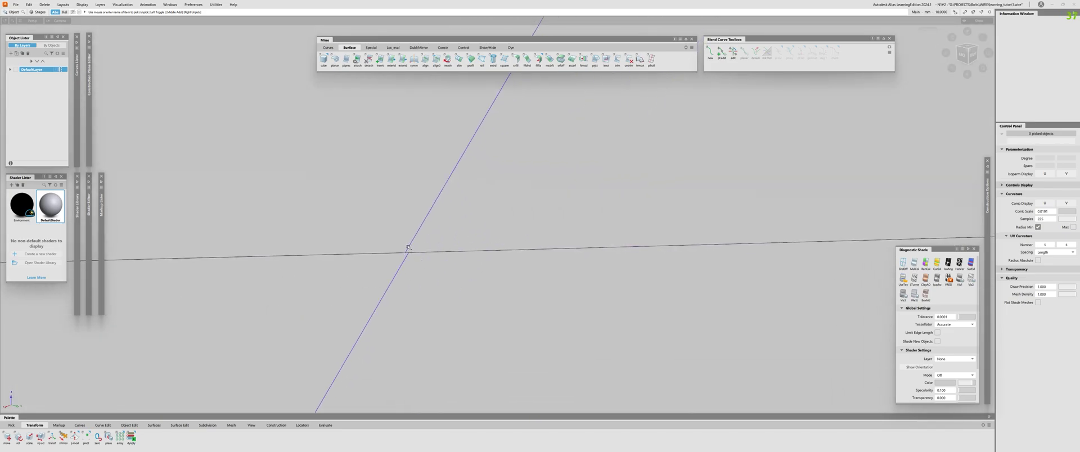
{"action": "left_click_drag", "start_coordinate": [406, 253], "coordinate": [673, 236], "text": "alt+shift"}
{"action": "mouse_move", "coordinate": [482, 236]}
{"action": "right_mouse_down", "text": "alt+shift"}
{"action": "mouse_move", "coordinate": [407, 306]}
{"action": "mouse_move", "coordinate": [473, 214]}
{"action": "mouse_move", "coordinate": [420, 289]}
{"action": "right_mouse_up", "text": "alt+shift"}
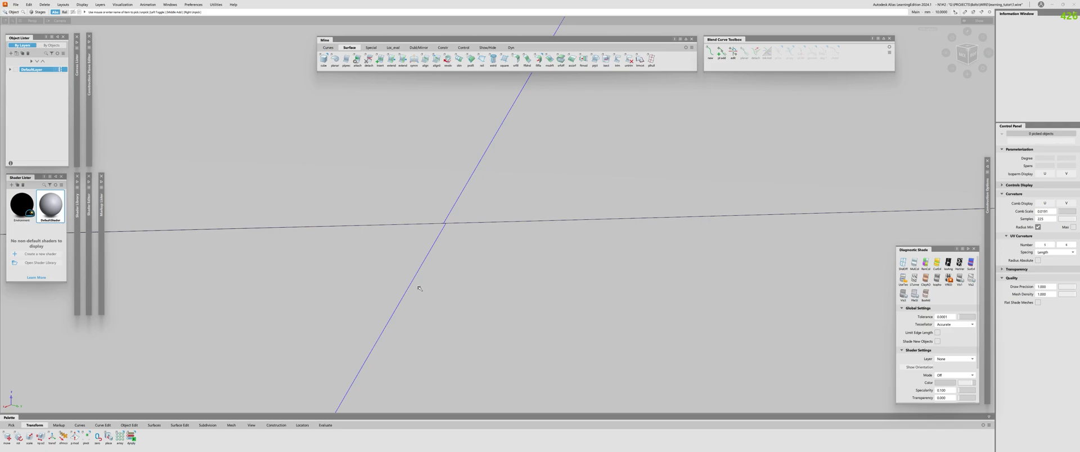
{"action": "mouse_move", "coordinate": [419, 289]}
{"action": "left_mouse_down", "text": "alt+shift"}
{"action": "mouse_move", "coordinate": [458, 205]}
{"action": "mouse_move", "coordinate": [458, 176]}
{"action": "mouse_move", "coordinate": [344, 219]}
{"action": "mouse_move", "coordinate": [487, 229]}
{"action": "mouse_move", "coordinate": [535, 294]}
{"action": "mouse_move", "coordinate": [495, 181]}
{"action": "mouse_move", "coordinate": [463, 248]}
{"action": "mouse_move", "coordinate": [366, 183]}
{"action": "mouse_move", "coordinate": [520, 192]}
{"action": "mouse_move", "coordinate": [490, 250]}
{"action": "mouse_move", "coordinate": [472, 248]}
{"action": "mouse_move", "coordinate": [548, 234]}
{"action": "mouse_move", "coordinate": [452, 345]}
{"action": "mouse_move", "coordinate": [507, 231]}
{"action": "mouse_move", "coordinate": [463, 250]}
{"action": "mouse_move", "coordinate": [506, 243]}
{"action": "left_mouse_up", "text": "alt+shift"}
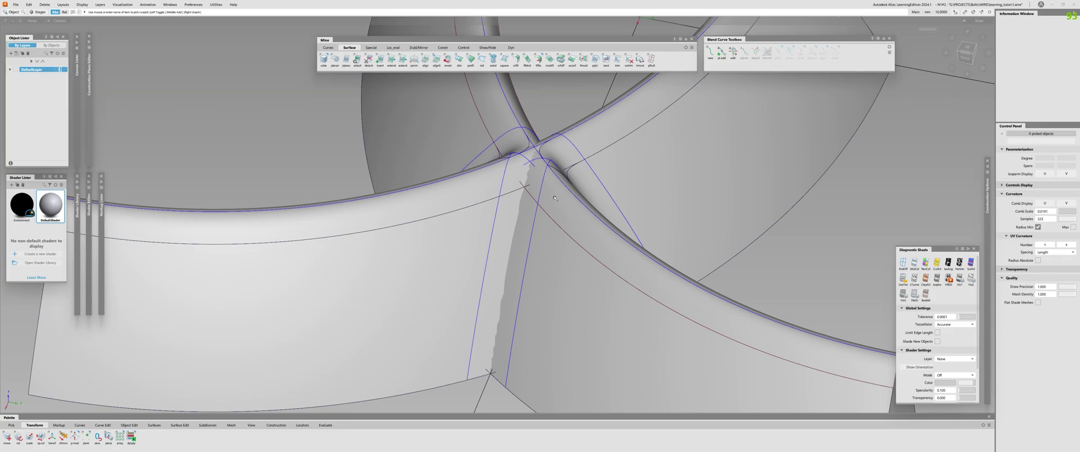
Trim both side walls along the projected curves, keeping the large outer portions and opening a gap at the corner
{"action": "mouse_move", "coordinate": [473, 217]}
{"action": "left_mouse_down", "text": "alt+shift"}
{"action": "mouse_move", "coordinate": [485, 310]}
{"action": "mouse_move", "coordinate": [532, 234]}
{"action": "left_mouse_up", "text": "alt+shift"}
{"action": "middle_click_drag", "start_coordinate": [478, 298], "coordinate": [537, 239], "text": "alt+shift"}
{"action": "left_click_drag", "start_coordinate": [537, 239], "coordinate": [481, 263], "text": "alt+shift"}
{"action": "key", "text": "ctrl+t"}
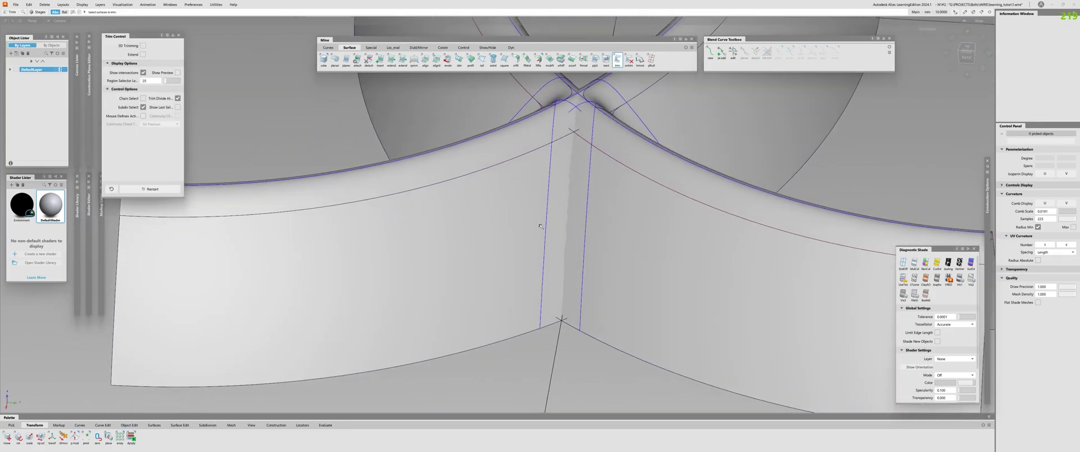
{"action": "left_click", "coordinate": [452, 234]}
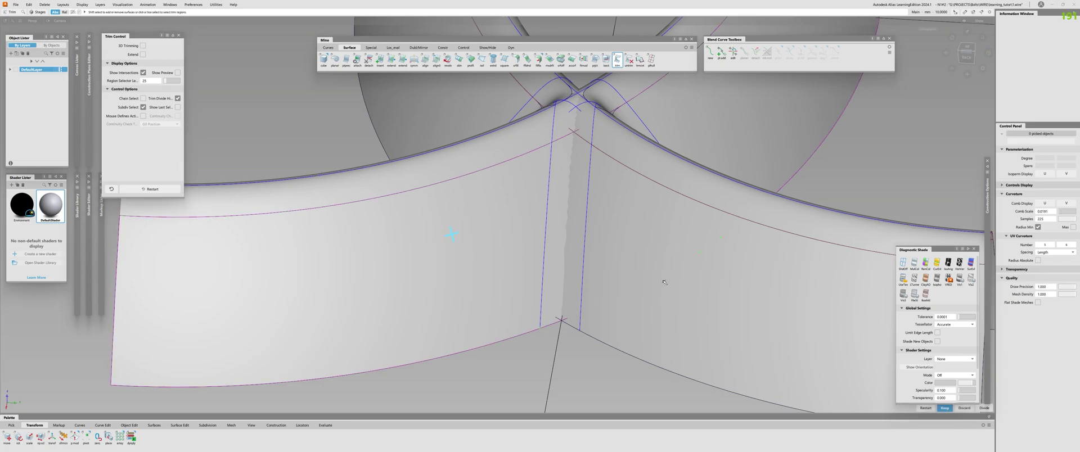
{"action": "key", "text": "space"}
{"action": "left_click", "coordinate": [654, 265]}
{"action": "left_click", "coordinate": [653, 265]}
{"action": "key", "text": "space"}
{"action": "left_click_drag", "start_coordinate": [608, 278], "coordinate": [547, 294], "text": "alt+shift"}
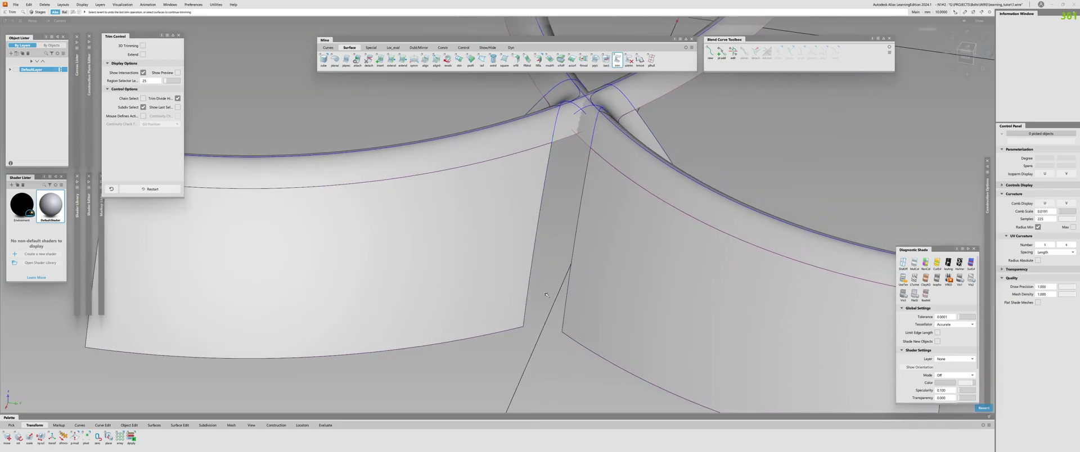
{"action": "key", "text": "Escape"}
Create a Freeform Blend between the two trimmed wall edges with G2 curvature on both sides and Edge align at start and end
{"action": "key", "text": "ctrl+f"}
{"action": "left_click", "coordinate": [541, 225]}
{"action": "left_click", "coordinate": [576, 219]}
{"action": "right_click_drag", "start_coordinate": [552, 143], "coordinate": [581, 160], "text": "alt+shift"}
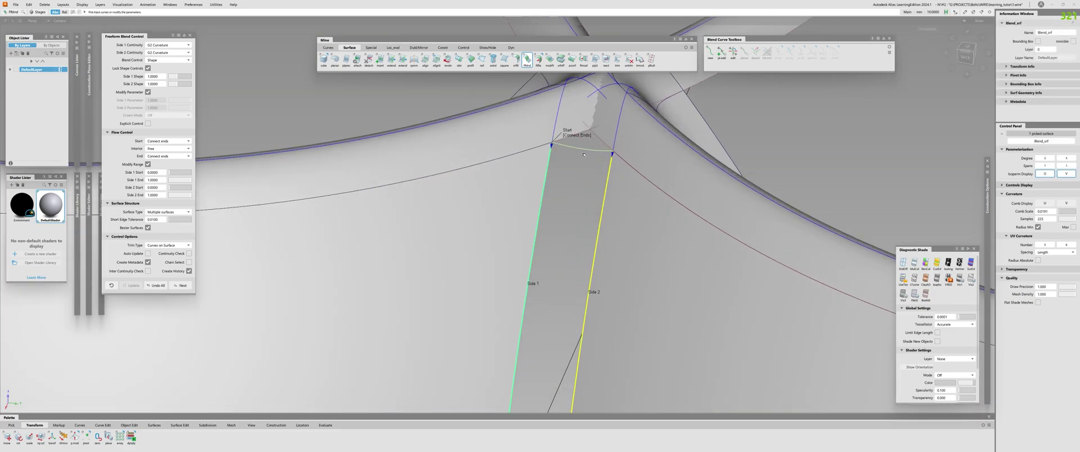
{"action": "middle_click_drag", "start_coordinate": [563, 281], "coordinate": [576, 147], "text": "alt+shift"}
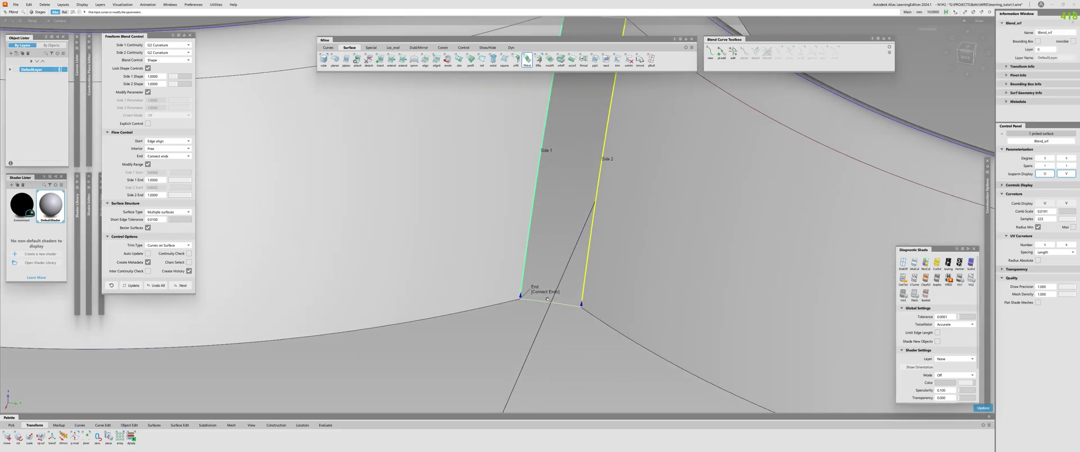
{"action": "key", "text": "space"}
{"action": "middle_click_drag", "start_coordinate": [537, 251], "coordinate": [497, 366], "text": "alt+shift"}
{"action": "left_click_drag", "start_coordinate": [497, 293], "coordinate": [557, 251], "text": "alt+shift"}
{"action": "left_click_drag", "start_coordinate": [190, 79], "coordinate": [179, 78]}
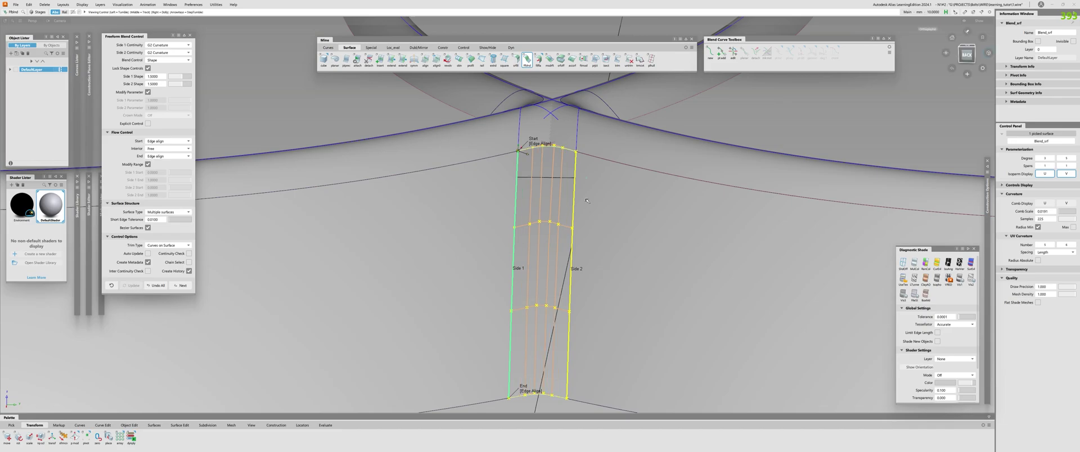
Examine the corner blend's shape, control points and upper edge alignment from several angles
{"action": "right_click_drag", "start_coordinate": [554, 256], "coordinate": [503, 276], "text": "alt+shift"}
{"action": "left_click_drag", "start_coordinate": [504, 276], "coordinate": [436, 244], "text": "alt+shift"}
{"action": "right_click_drag", "start_coordinate": [419, 219], "coordinate": [454, 195], "text": "alt+shift"}
{"action": "left_click", "coordinate": [173, 60]}
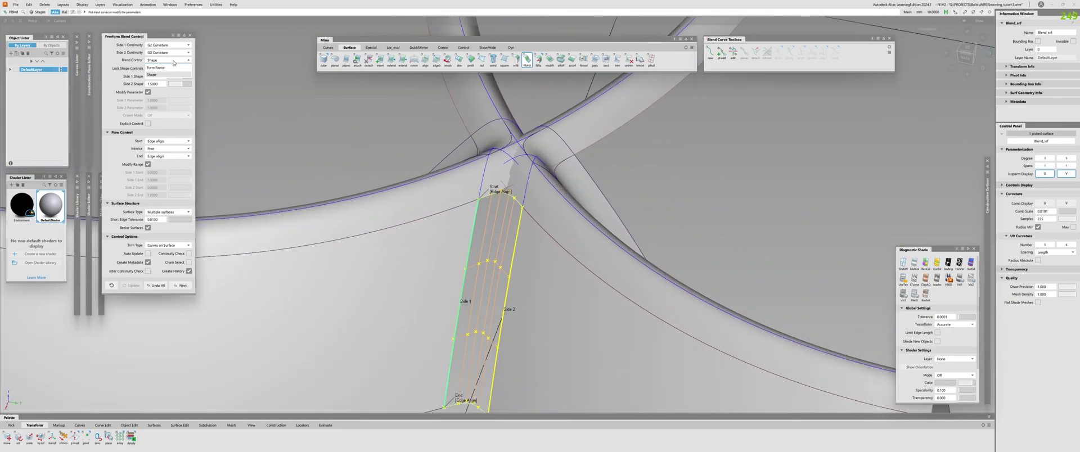
{"action": "left_click_drag", "start_coordinate": [360, 225], "coordinate": [366, 236], "text": "alt+shift"}
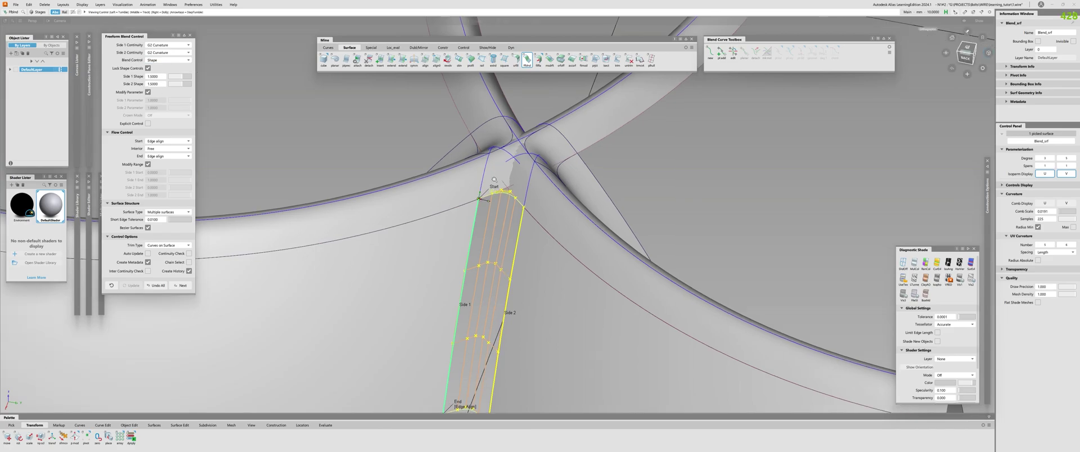
{"action": "right_click_drag", "start_coordinate": [366, 237], "coordinate": [413, 242], "text": "alt+shift"}
{"action": "mouse_move", "coordinate": [414, 242]}
{"action": "left_mouse_down", "text": "alt+shift"}
{"action": "mouse_move", "coordinate": [338, 267]}
{"action": "mouse_move", "coordinate": [573, 219]}
{"action": "mouse_move", "coordinate": [557, 227]}
{"action": "left_mouse_up", "text": "alt+shift"}
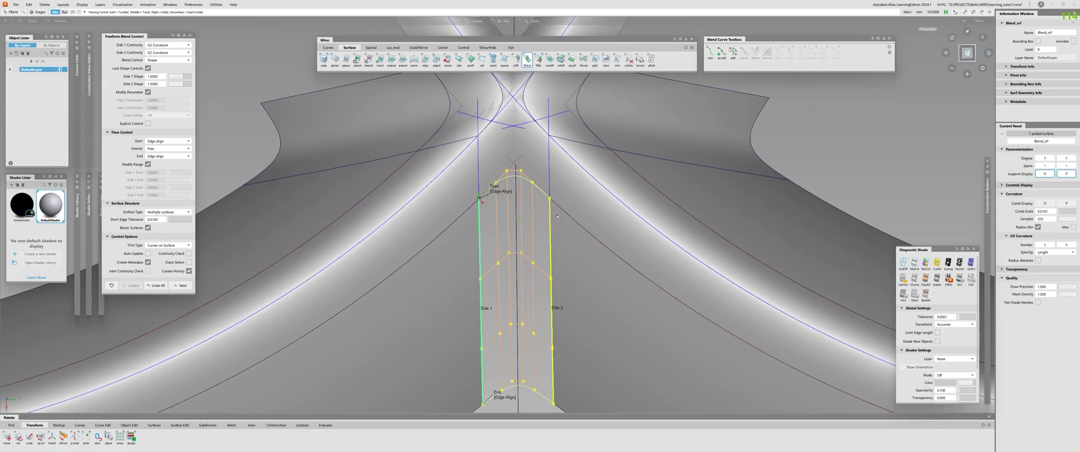
{"action": "left_click_drag", "start_coordinate": [512, 159], "coordinate": [506, 257], "text": "alt+shift"}
{"action": "mouse_move", "coordinate": [518, 189]}
{"action": "left_mouse_down", "text": "alt+shift"}
{"action": "mouse_move", "coordinate": [520, 180]}
{"action": "mouse_move", "coordinate": [481, 191]}
{"action": "left_mouse_up", "text": "alt+shift"}
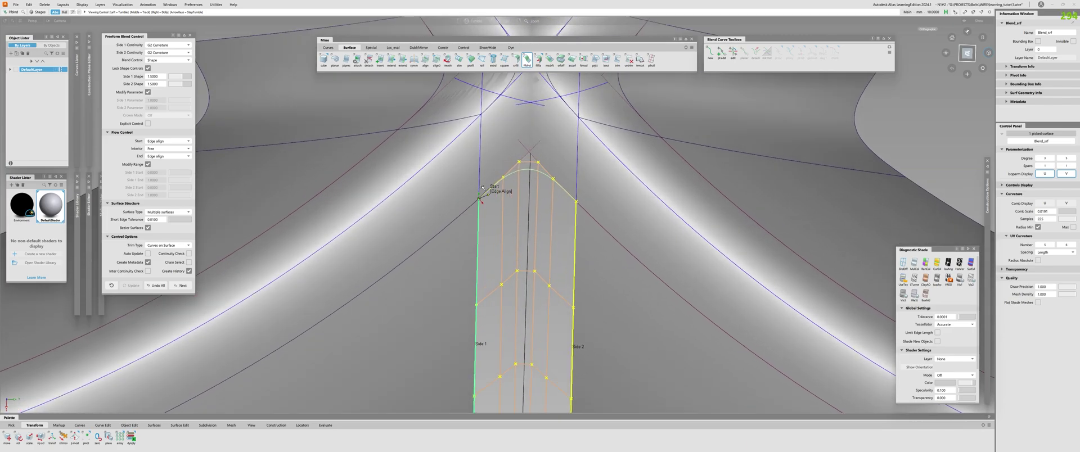
{"action": "left_click_drag", "start_coordinate": [559, 246], "coordinate": [503, 157], "text": "alt+shift"}
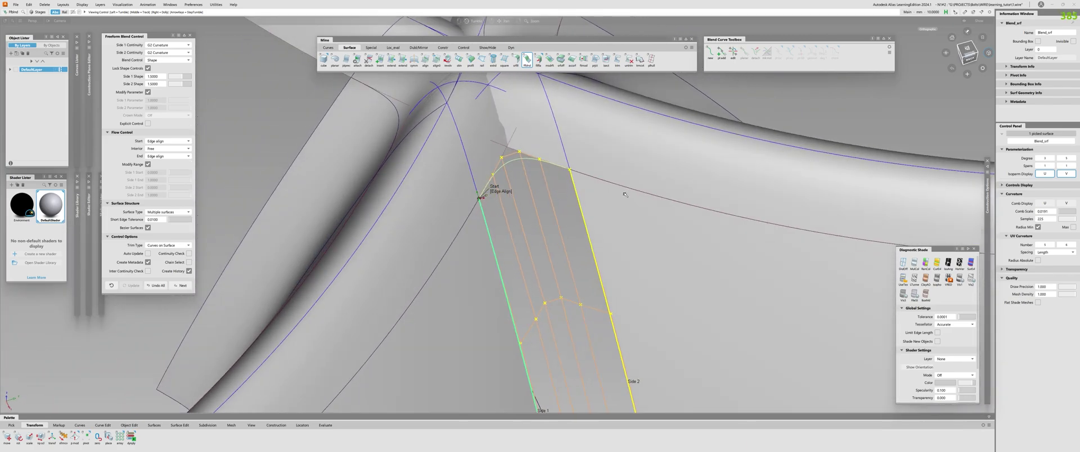
{"action": "left_click_drag", "start_coordinate": [445, 178], "coordinate": [450, 250], "text": "alt+shift"}
Check the surface continuity along the edge between the corner blend and the right side wall
{"action": "key", "text": "ctrl+z"}
{"action": "key", "text": "ctrl+z"}
{"action": "left_click", "coordinate": [545, 221]}
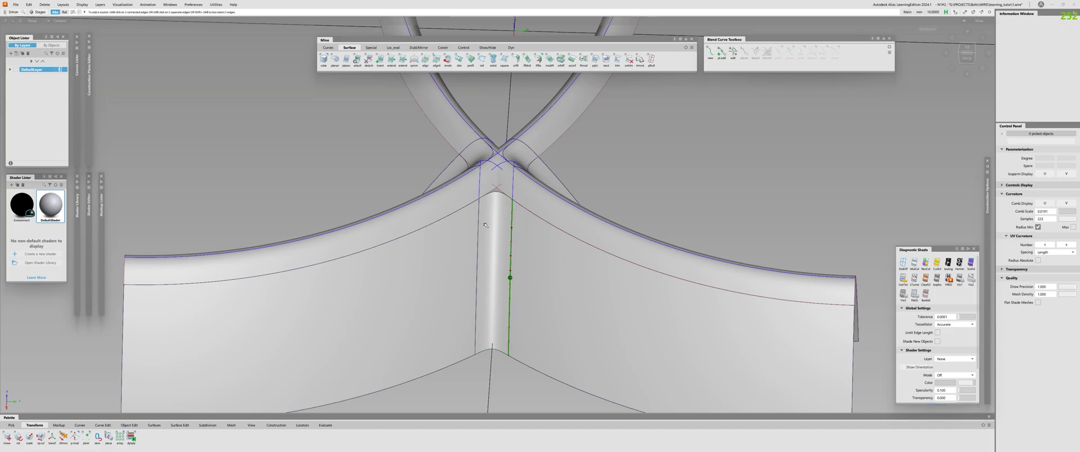
Convert the left arch fillet strip, up to the corner curve, into an untrimmed surface with Trim Convert
{"action": "left_click_drag", "start_coordinate": [479, 199], "coordinate": [459, 269], "text": "alt+shift"}
{"action": "right_click_drag", "start_coordinate": [458, 269], "coordinate": [446, 254], "text": "alt+shift"}
{"action": "left_click_drag", "start_coordinate": [456, 239], "coordinate": [449, 195], "text": "ctrl+shift"}
{"action": "right_click_drag", "start_coordinate": [468, 244], "coordinate": [450, 204], "text": "alt+shift"}
{"action": "left_click_drag", "start_coordinate": [450, 204], "coordinate": [470, 204], "text": "alt+shift"}
{"action": "key", "text": "space"}
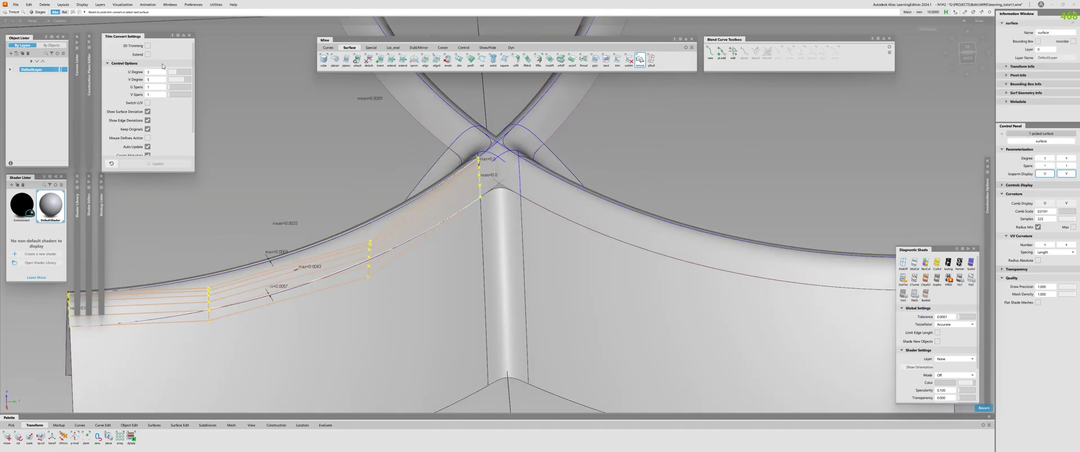
Raise the converted strip's U degree and isolate the strip with the left wall and corner blend
{"action": "left_click_drag", "start_coordinate": [177, 73], "coordinate": [191, 73]}
{"action": "right_click_drag", "start_coordinate": [332, 93], "coordinate": [349, 124], "text": "alt+shift"}
{"action": "left_click_drag", "start_coordinate": [349, 125], "coordinate": [482, 173], "text": "alt+shift"}
{"action": "left_click_drag", "start_coordinate": [483, 173], "coordinate": [483, 189], "text": "ctrl+shift"}
{"action": "left_click", "coordinate": [485, 175]}
{"action": "left_click", "coordinate": [509, 222]}
{"action": "left_click", "coordinate": [605, 193]}
{"action": "key", "text": "alt+h"}
Examine closely how the converted strip's lower end corner meets the left wall and the corner blend
{"action": "right_click_drag", "start_coordinate": [597, 147], "coordinate": [609, 127], "text": "alt+shift"}
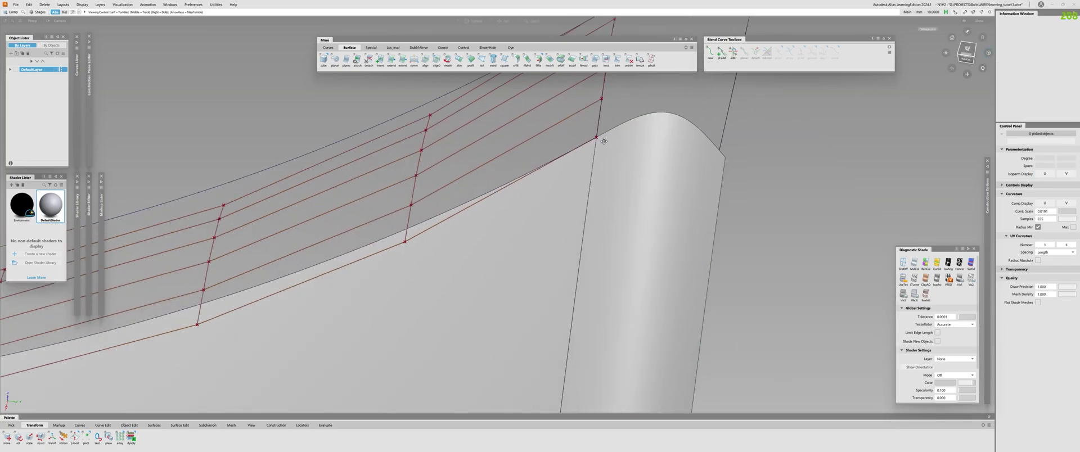
{"action": "middle_click_drag", "start_coordinate": [609, 128], "coordinate": [533, 248], "text": "alt+shift"}
{"action": "right_click_drag", "start_coordinate": [530, 284], "coordinate": [518, 190], "text": "alt+shift"}
{"action": "middle_click_drag", "start_coordinate": [518, 190], "coordinate": [538, 348], "text": "alt+shift"}
{"action": "right_click_drag", "start_coordinate": [537, 347], "coordinate": [521, 159], "text": "alt+shift"}
{"action": "middle_click_drag", "start_coordinate": [521, 160], "coordinate": [527, 238], "text": "alt+shift"}
{"action": "right_click_drag", "start_coordinate": [499, 367], "coordinate": [520, 169], "text": "alt+shift"}
{"action": "middle_click_drag", "start_coordinate": [521, 169], "coordinate": [505, 253], "text": "alt+shift"}
{"action": "middle_click_drag", "start_coordinate": [528, 82], "coordinate": [480, 272], "text": "alt+shift"}
{"action": "right_click_drag", "start_coordinate": [567, 215], "coordinate": [565, 160], "text": "alt+shift"}
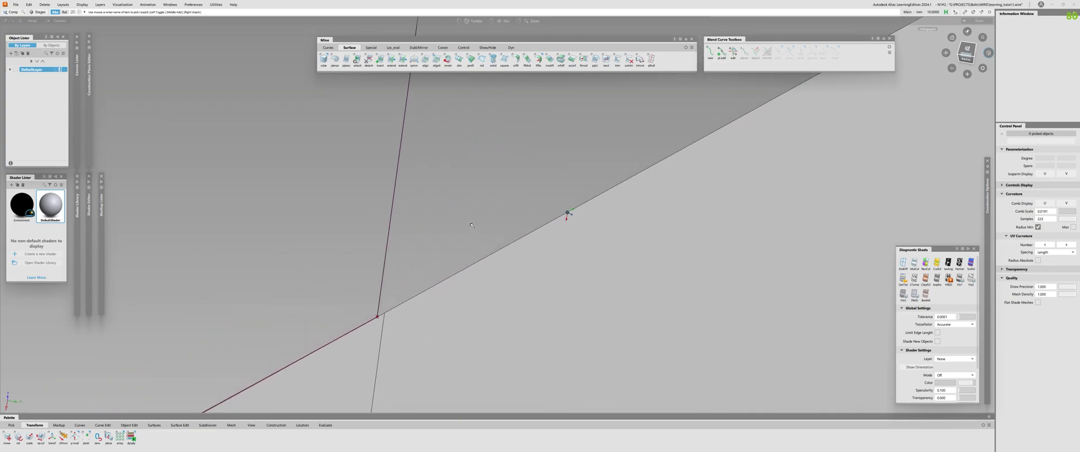
{"action": "left_click", "coordinate": [383, 282]}
{"action": "left_click_drag", "start_coordinate": [448, 282], "coordinate": [448, 266], "text": "ctrl+shift"}
{"action": "middle_click_drag", "start_coordinate": [381, 314], "coordinate": [567, 214], "text": "alt+shift"}
{"action": "right_click_drag", "start_coordinate": [566, 215], "coordinate": [394, 338], "text": "alt+shift"}
Align the converted strip's lower edge to the left wall's top edge with G2 continuity and position influence 1
{"action": "left_click", "coordinate": [482, 244]}
{"action": "left_click_drag", "start_coordinate": [444, 309], "coordinate": [414, 255], "text": "alt+shift"}
{"action": "right_click_drag", "start_coordinate": [415, 255], "coordinate": [395, 207], "text": "alt+shift"}
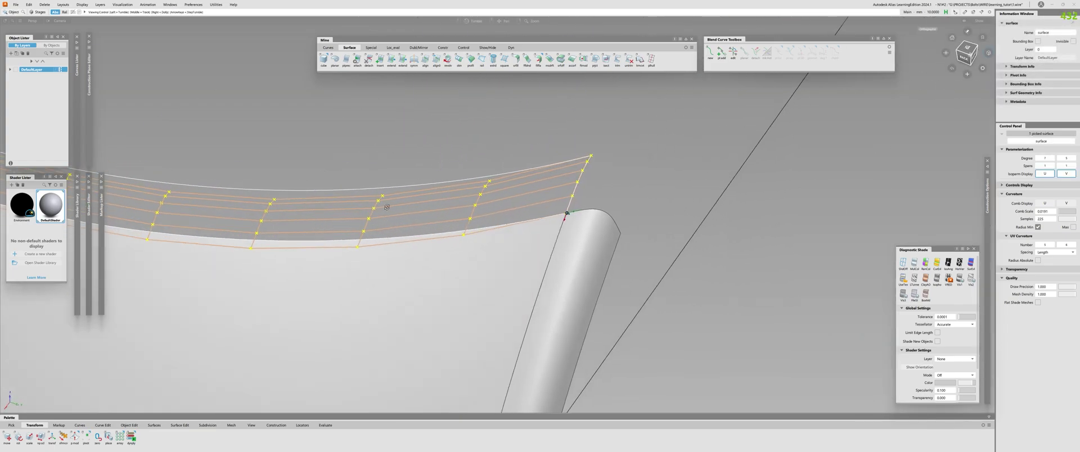
{"action": "left_click_drag", "start_coordinate": [395, 207], "coordinate": [465, 278], "text": "alt+shift"}
{"action": "right_click_drag", "start_coordinate": [465, 278], "coordinate": [467, 265], "text": "ctrl+shift"}
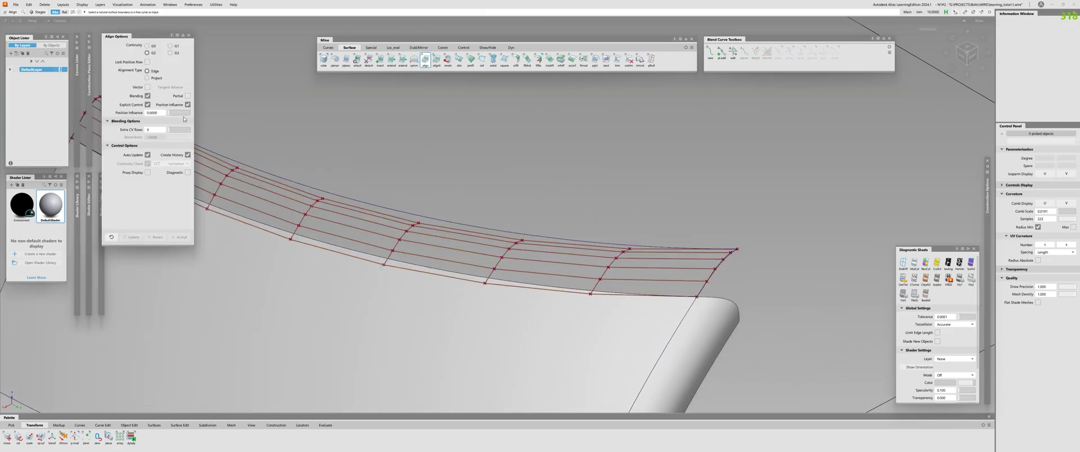
{"action": "right_click_drag", "start_coordinate": [293, 163], "coordinate": [337, 169], "text": "alt+shift"}
{"action": "middle_click_drag", "start_coordinate": [337, 169], "coordinate": [343, 166], "text": "alt+shift"}
{"action": "left_click_drag", "start_coordinate": [169, 113], "coordinate": [192, 113]}
{"action": "middle_click_drag", "start_coordinate": [506, 223], "coordinate": [544, 155], "text": "alt+shift"}
{"action": "left_click", "coordinate": [548, 212]}
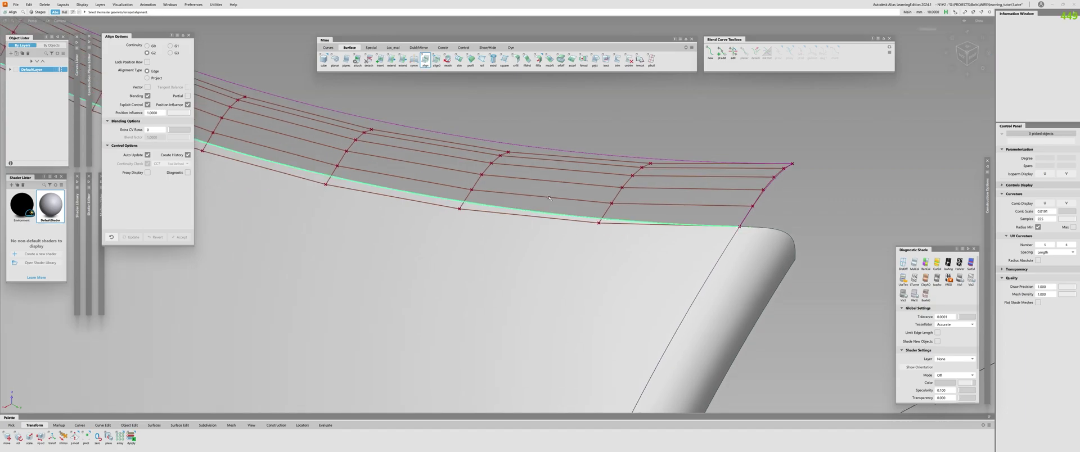
{"action": "left_click_drag", "start_coordinate": [549, 211], "coordinate": [583, 231], "text": "alt+shift"}
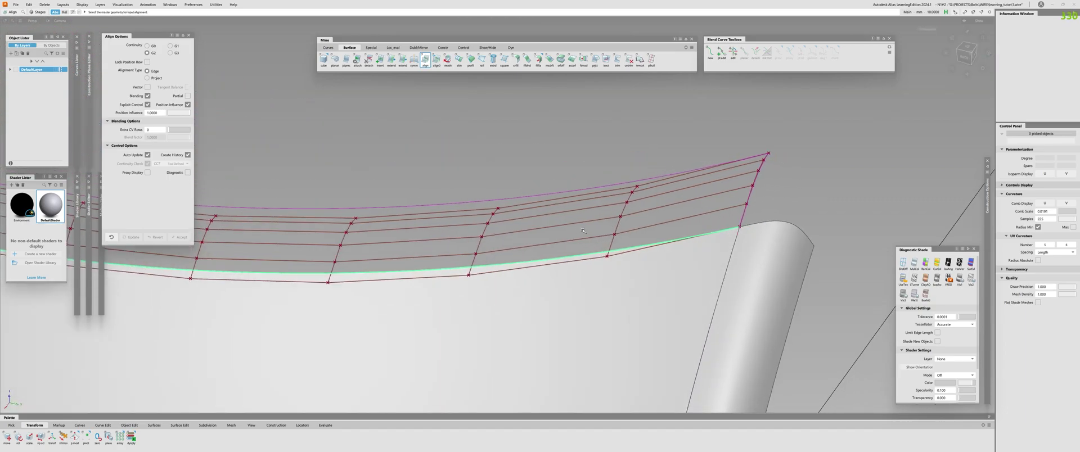
{"action": "left_click", "coordinate": [572, 257]}
Check how the aligned strip's end row runs relative to the corner blend's side edge
{"action": "left_click_drag", "start_coordinate": [772, 234], "coordinate": [742, 254], "text": "alt+shift"}
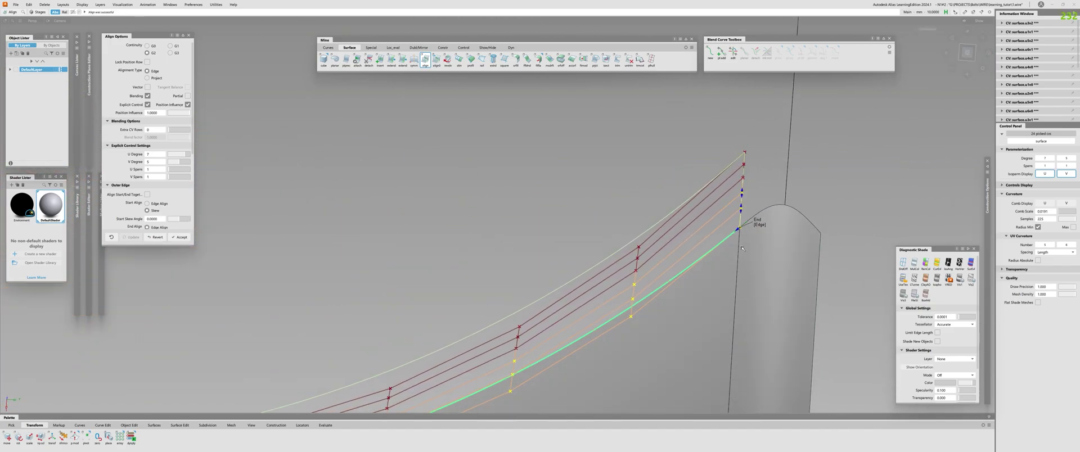
{"action": "left_click_drag", "start_coordinate": [757, 115], "coordinate": [537, 262], "text": "alt+shift"}
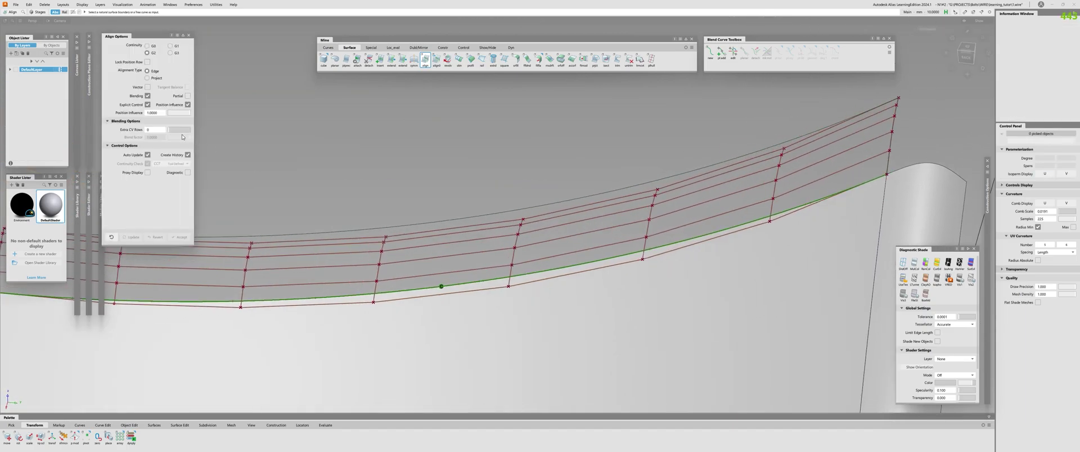
{"action": "left_click_drag", "start_coordinate": [721, 214], "coordinate": [676, 224], "text": "alt+shift"}
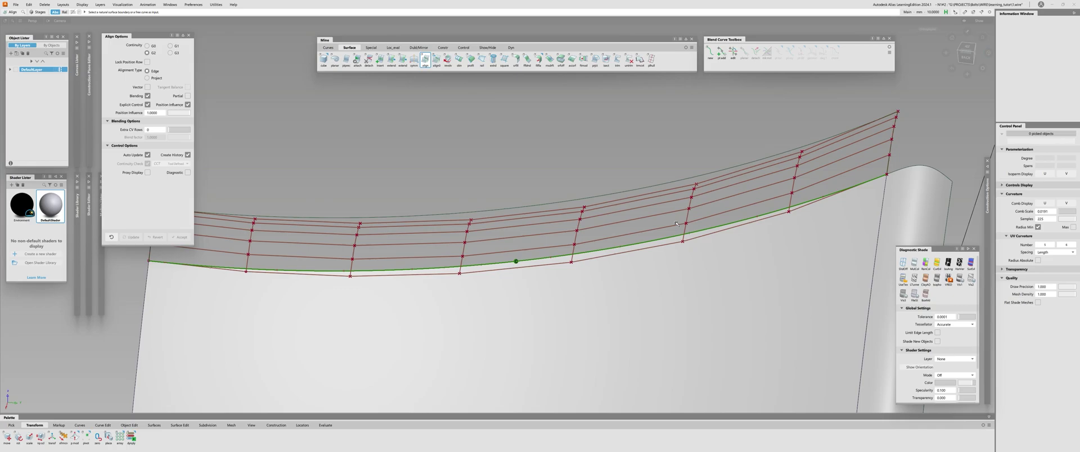
{"action": "right_click_drag", "start_coordinate": [680, 211], "coordinate": [656, 241], "text": "alt+shift"}
{"action": "left_click_drag", "start_coordinate": [656, 241], "coordinate": [689, 244], "text": "alt+shift"}
{"action": "middle_click_drag", "start_coordinate": [689, 244], "coordinate": [636, 304], "text": "alt+shift"}
{"action": "left_click_drag", "start_coordinate": [636, 304], "coordinate": [649, 261], "text": "ctrl+shift"}
{"action": "left_click", "coordinate": [651, 311]}
{"action": "left_click", "coordinate": [650, 261]}
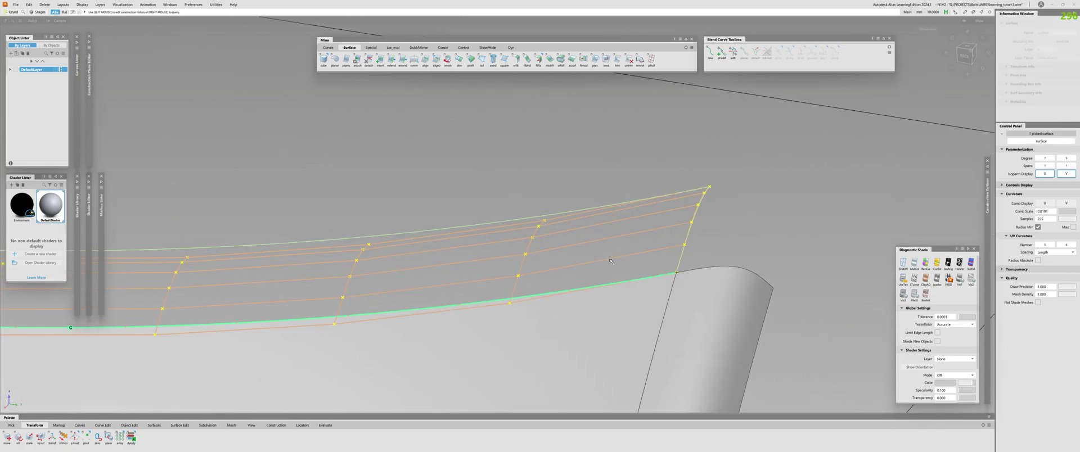
Inspect both ends of the aligned strip at close range along the left wall's top edge
{"action": "right_click_drag", "start_coordinate": [350, 175], "coordinate": [687, 209], "text": "alt+shift"}
{"action": "left_click", "coordinate": [319, 177]}
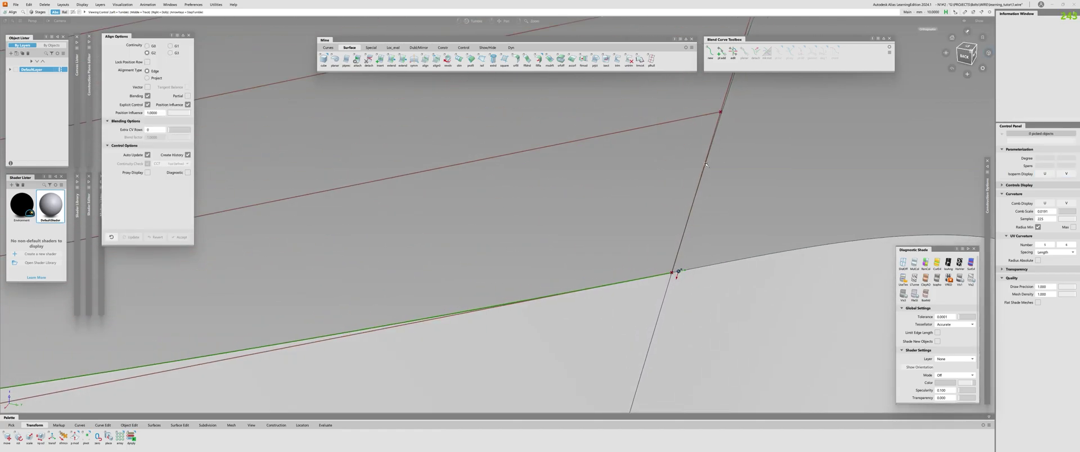
{"action": "right_click_drag", "start_coordinate": [666, 289], "coordinate": [573, 342], "text": "alt+shift"}
{"action": "middle_click_drag", "start_coordinate": [270, 293], "coordinate": [653, 312], "text": "alt+shift"}
{"action": "right_click_drag", "start_coordinate": [653, 313], "coordinate": [500, 310], "text": "alt+shift"}
{"action": "middle_click_drag", "start_coordinate": [499, 309], "coordinate": [194, 300], "text": "alt+shift"}
{"action": "right_click_drag", "start_coordinate": [194, 300], "coordinate": [461, 276], "text": "alt+shift"}
{"action": "left_click_drag", "start_coordinate": [462, 275], "coordinate": [521, 238], "text": "alt+shift"}
{"action": "key", "text": "ctrl+5"}
{"action": "left_click", "coordinate": [541, 259]}
{"action": "left_click", "coordinate": [581, 289]}
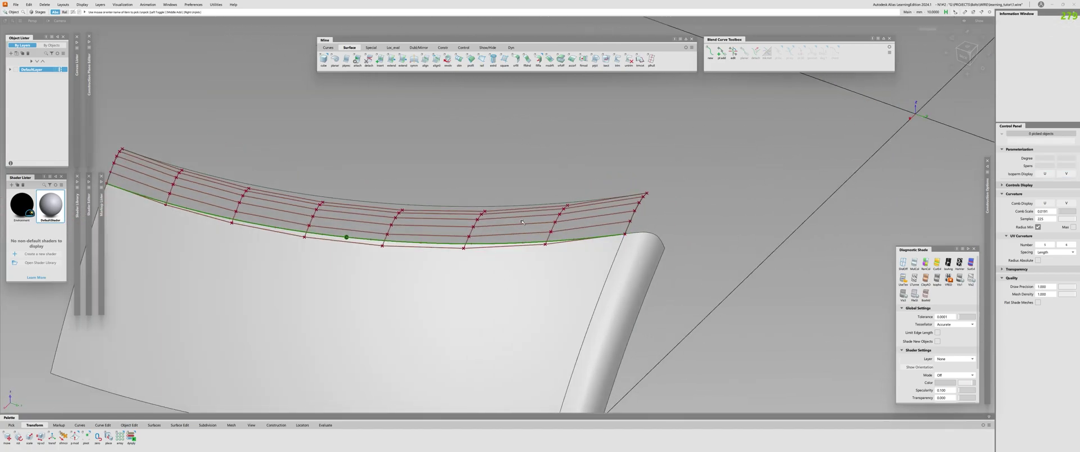
Mirror the aligned fillet strip to the opposite side of the corner blend
{"action": "left_click", "coordinate": [538, 205]}
{"action": "left_click_drag", "start_coordinate": [664, 191], "coordinate": [646, 192], "text": "ctrl+shift"}
{"action": "left_click_drag", "start_coordinate": [551, 225], "coordinate": [629, 197], "text": "alt+shift"}
{"action": "middle_click_drag", "start_coordinate": [629, 196], "coordinate": [456, 227], "text": "alt+shift"}
Create a blend curve joining the upper end corners of the two mirrored strips
{"action": "left_click", "coordinate": [501, 206]}
{"action": "left_click_drag", "start_coordinate": [497, 209], "coordinate": [520, 197], "text": "ctrl+shift"}
{"action": "left_click_drag", "start_coordinate": [520, 197], "coordinate": [431, 218], "text": "alt+shift"}
{"action": "mouse_move", "coordinate": [431, 218]}
{"action": "right_mouse_down", "text": "alt+shift"}
{"action": "mouse_move", "coordinate": [457, 215]}
{"action": "mouse_move", "coordinate": [439, 204]}
{"action": "right_mouse_up", "text": "alt+shift"}
{"action": "left_click", "coordinate": [530, 189]}
{"action": "left_click", "coordinate": [486, 167]}
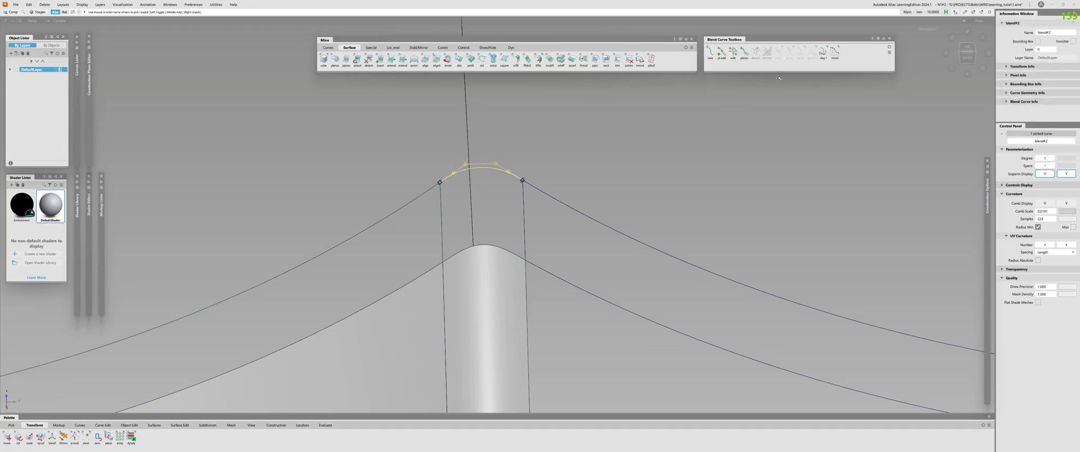
{"action": "left_click", "coordinate": [834, 52]}
Build a Square surface between the corner blend, both strips and the blend curve, with the curve side free and G2 curvature elsewhere
{"action": "left_click_drag", "start_coordinate": [371, 223], "coordinate": [473, 204], "text": "alt+shift"}
{"action": "key", "text": "s"}
{"action": "left_click", "coordinate": [477, 254]}
{"action": "left_click", "coordinate": [452, 220]}
{"action": "left_click", "coordinate": [526, 233]}
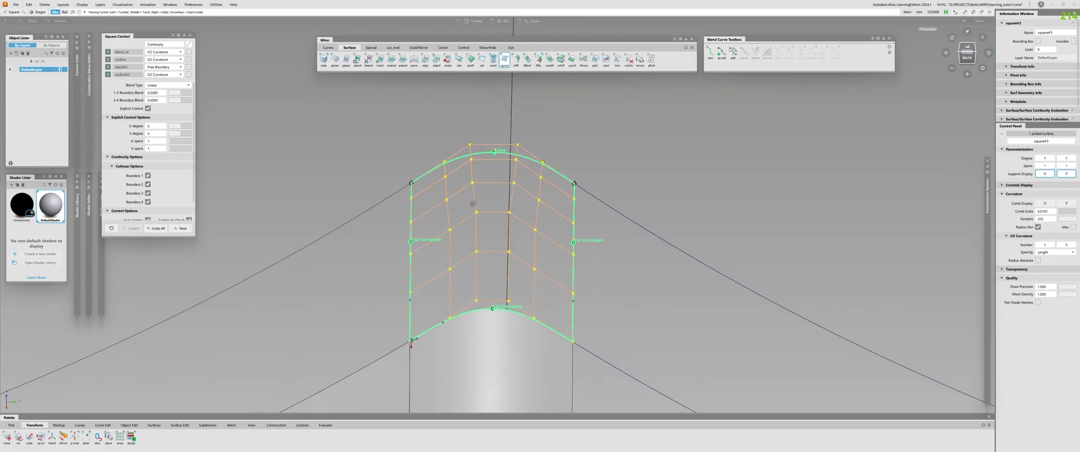
{"action": "right_click_drag", "start_coordinate": [473, 203], "coordinate": [466, 195], "text": "alt+shift"}
{"action": "middle_click_drag", "start_coordinate": [466, 195], "coordinate": [434, 246], "text": "alt+shift"}
{"action": "left_click_drag", "start_coordinate": [434, 246], "coordinate": [300, 223], "text": "alt+shift"}
Try reshaping the upper blend curve by adjusting its end magnitude and rotation, and undo the changes
{"action": "key", "text": "e"}
{"action": "right_click_drag", "start_coordinate": [433, 245], "coordinate": [638, 189], "text": "alt+shift"}
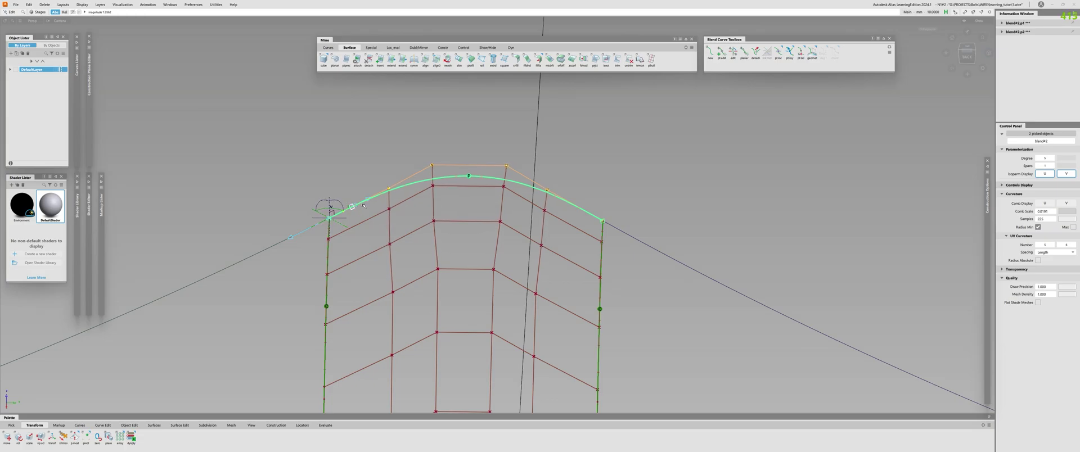
{"action": "mouse_move", "coordinate": [369, 203]}
{"action": "left_mouse_down", "text": "alt+shift"}
{"action": "mouse_move", "coordinate": [380, 173]}
{"action": "mouse_move", "coordinate": [358, 206]}
{"action": "left_mouse_up", "text": "alt+shift"}
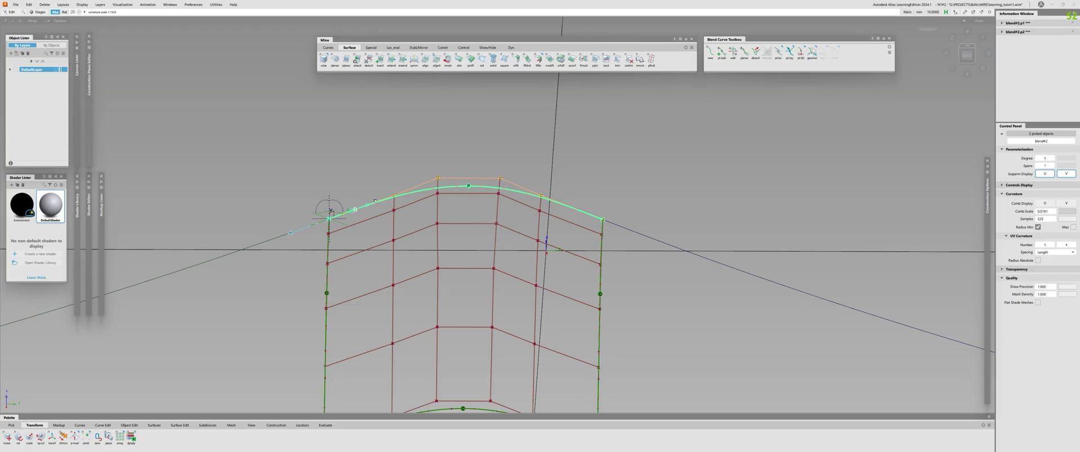
{"action": "left_click_drag", "start_coordinate": [635, 133], "coordinate": [432, 206], "text": "alt+shift"}
{"action": "right_click_drag", "start_coordinate": [432, 207], "coordinate": [419, 206], "text": "alt+shift"}
{"action": "left_click_drag", "start_coordinate": [419, 206], "coordinate": [444, 204], "text": "alt+shift"}
{"action": "key", "text": "ctrl+z"}
{"action": "key", "text": "ctrl+z"}
Delete the two fillet strips and the blend curve between their upper ends
{"action": "right_click_drag", "start_coordinate": [467, 199], "coordinate": [400, 285], "text": "alt+shift"}
{"action": "middle_click_drag", "start_coordinate": [400, 284], "coordinate": [410, 231], "text": "alt+shift"}
{"action": "left_click", "coordinate": [410, 239]}
{"action": "left_click", "coordinate": [487, 247]}
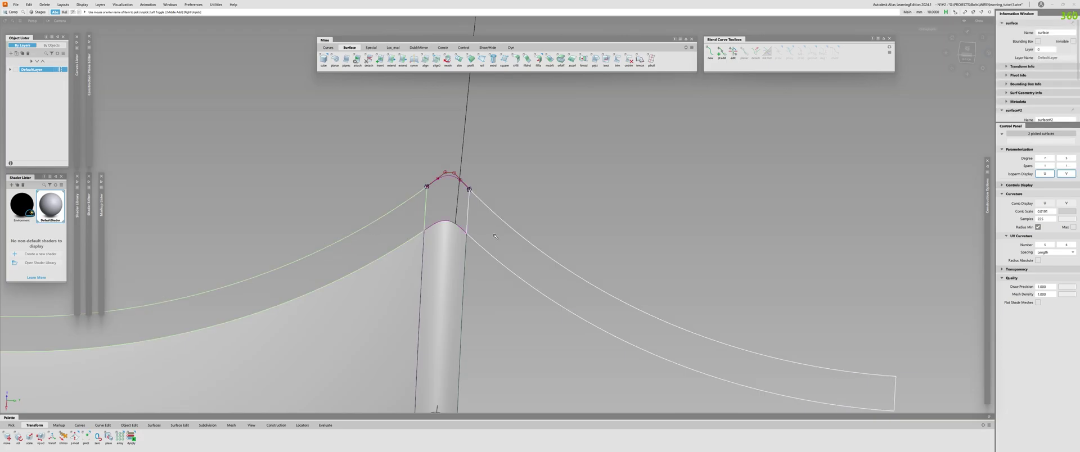
{"action": "left_click", "coordinate": [495, 236]}
{"action": "left_click", "coordinate": [455, 173]}
{"action": "key", "text": "Delete"}
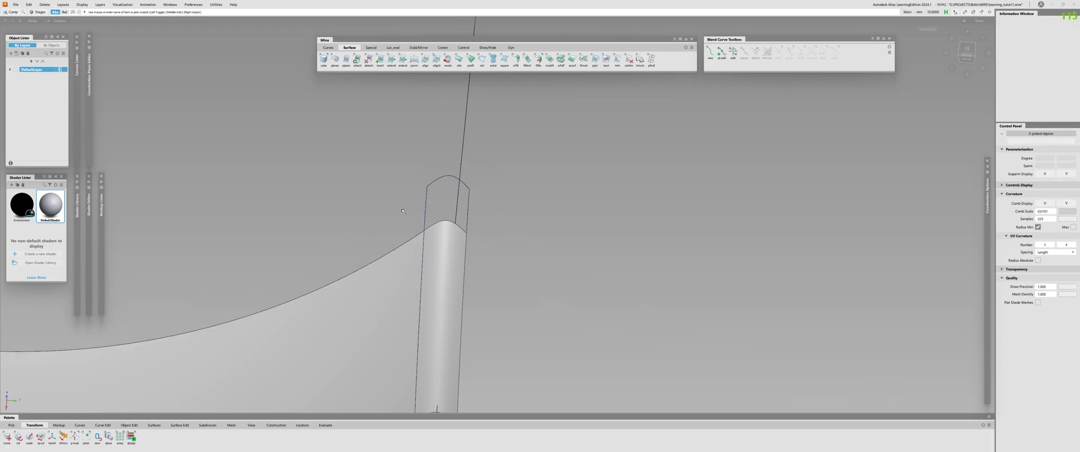
Bring back the whole arch model and remove the corner blend between the side walls
{"action": "left_click_drag", "start_coordinate": [402, 210], "coordinate": [479, 238], "text": "alt+shift"}
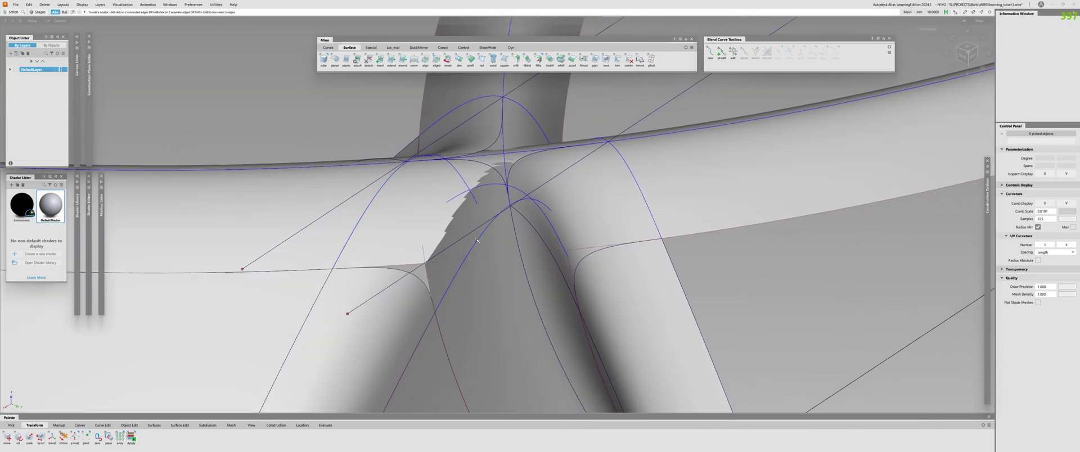
{"action": "right_click_drag", "start_coordinate": [478, 241], "coordinate": [403, 255], "text": "alt+shift"}
{"action": "right_click", "coordinate": [453, 230], "text": "ctrl+shift"}
{"action": "left_click_drag", "start_coordinate": [402, 254], "coordinate": [467, 209], "text": "alt+shift"}
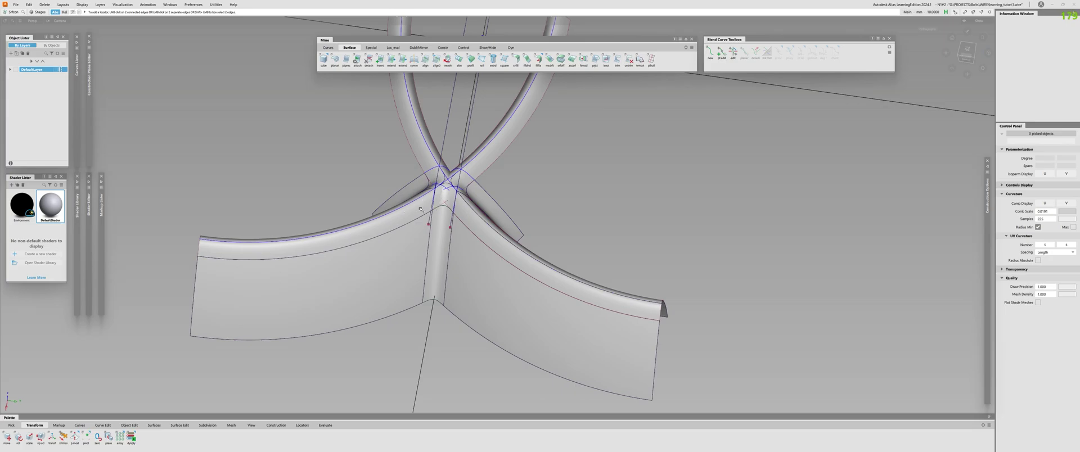
{"action": "left_click_drag", "start_coordinate": [387, 233], "coordinate": [516, 239], "text": "alt+shift"}
{"action": "left_click_drag", "start_coordinate": [571, 218], "coordinate": [594, 276], "text": "alt+shift"}
{"action": "key", "text": "ctrl+a"}
{"action": "key", "text": "shift+d"}
{"action": "left_click", "coordinate": [613, 352]}
Untrim the two side walls so they extend to their intersection at the corner
{"action": "left_click_drag", "start_coordinate": [612, 352], "coordinate": [440, 276], "text": "alt+shift"}
{"action": "key", "text": "u"}
{"action": "left_click", "coordinate": [553, 231]}
{"action": "left_click", "coordinate": [334, 231]}
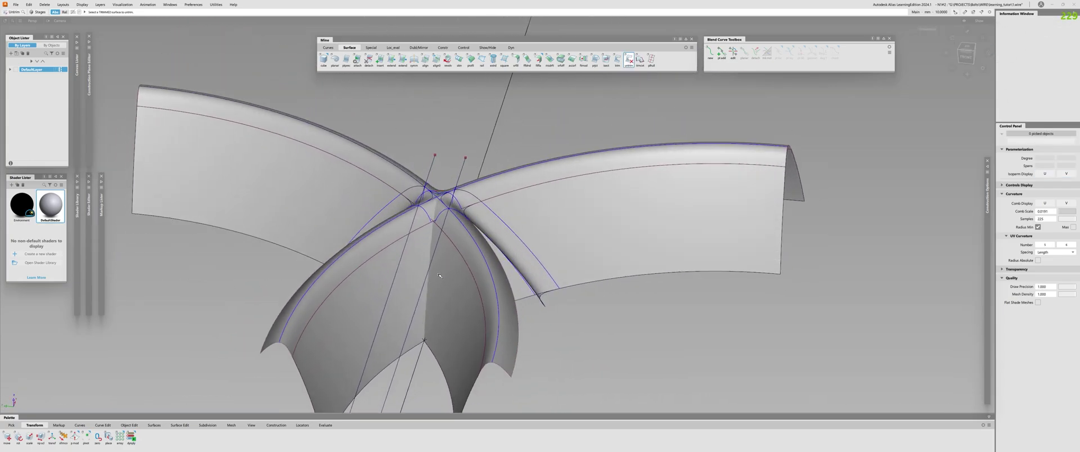
Project the straight construction lines onto the side walls as curves on surface
{"action": "key", "text": "p"}
{"action": "left_click", "coordinate": [399, 252]}
{"action": "key", "text": "space"}
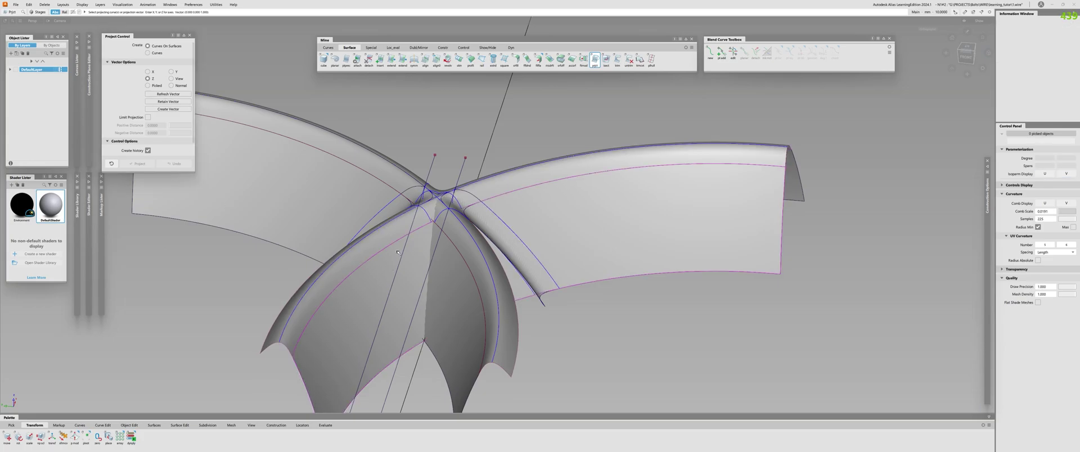
{"action": "left_click_drag", "start_coordinate": [383, 280], "coordinate": [400, 301], "text": "alt+shift"}
{"action": "left_click", "coordinate": [469, 262]}
{"action": "left_click", "coordinate": [454, 260]}
{"action": "key", "text": "p"}
{"action": "right_click_drag", "start_coordinate": [400, 301], "coordinate": [355, 280], "text": "alt+shift"}
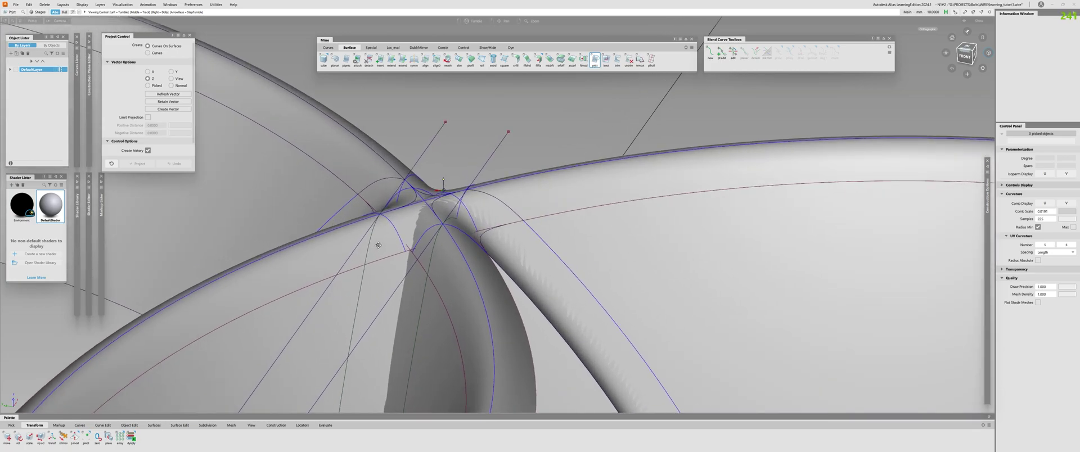
Delete the straight construction lines used for the projection
{"action": "middle_click_drag", "start_coordinate": [355, 280], "coordinate": [420, 237], "text": "alt+shift"}
{"action": "right_click_drag", "start_coordinate": [420, 236], "coordinate": [270, 242], "text": "alt+shift"}
{"action": "left_click_drag", "start_coordinate": [270, 242], "coordinate": [225, 265], "text": "alt+shift"}
{"action": "left_click_drag", "start_coordinate": [227, 357], "coordinate": [269, 404]}
{"action": "key", "text": "Delete"}
Convert the left arch fillet strip, up to the corner curve, with Trim Convert and raise its U degree
{"action": "right_click_drag", "start_coordinate": [329, 332], "coordinate": [544, 192], "text": "alt+shift"}
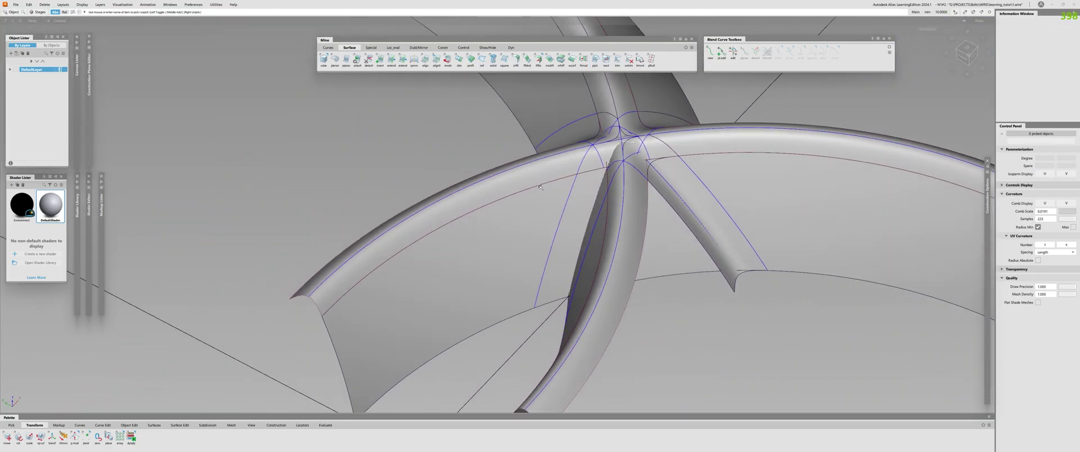
{"action": "key", "text": "ctrl+shift+t"}
{"action": "left_click_drag", "start_coordinate": [533, 245], "coordinate": [554, 244], "text": "alt+shift"}
{"action": "key", "text": "space"}
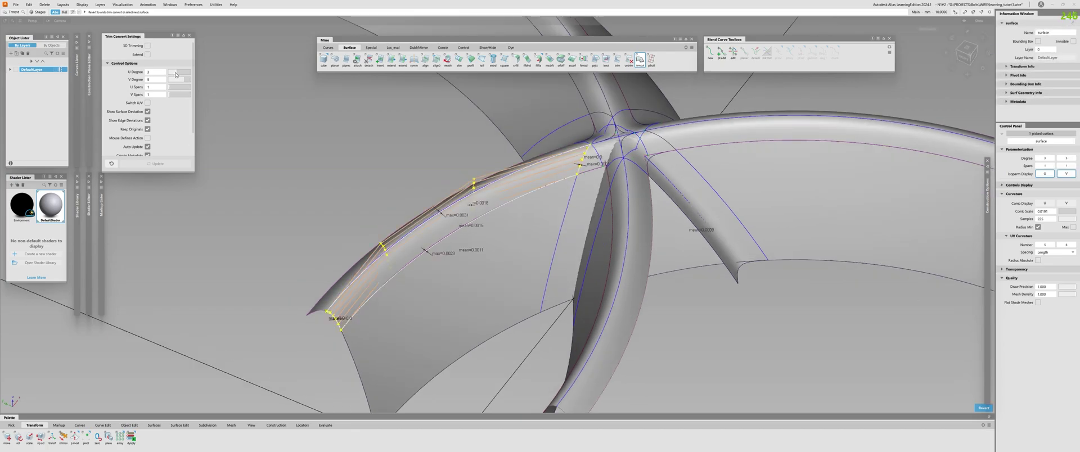
{"action": "right_click_drag", "start_coordinate": [575, 188], "coordinate": [581, 171], "text": "alt+shift"}
{"action": "middle_click_drag", "start_coordinate": [581, 171], "coordinate": [531, 242], "text": "alt+shift"}
{"action": "right_click_drag", "start_coordinate": [530, 241], "coordinate": [491, 245], "text": "alt+shift"}
{"action": "mouse_move", "coordinate": [491, 245]}
{"action": "left_mouse_down", "text": "alt+shift"}
{"action": "mouse_move", "coordinate": [503, 315]}
{"action": "mouse_move", "coordinate": [498, 248]}
{"action": "left_mouse_up", "text": "alt+shift"}
{"action": "right_click_drag", "start_coordinate": [541, 268], "coordinate": [503, 288], "text": "alt+shift"}
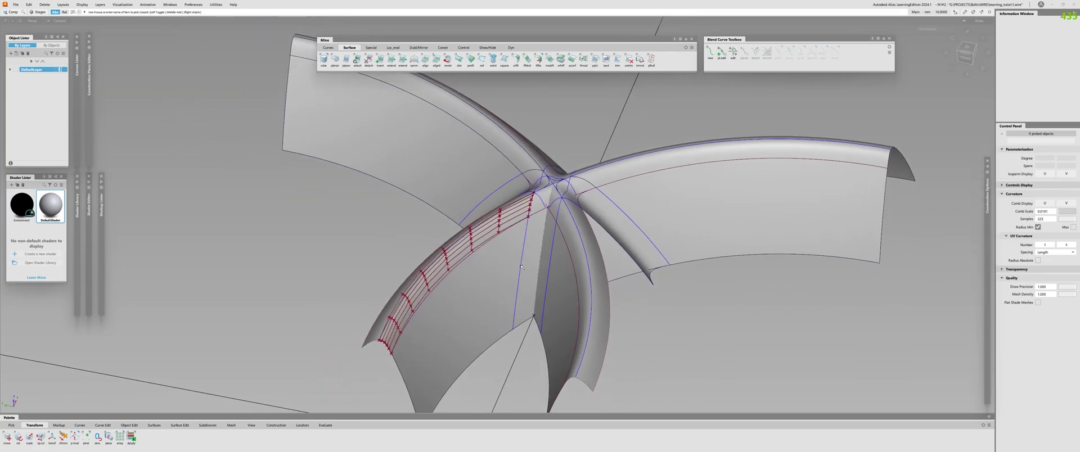
Trim both side walls at the projected curves to open a gap at the corner
{"action": "key", "text": "t"}
{"action": "left_click_drag", "start_coordinate": [533, 298], "coordinate": [281, 394], "text": "alt+shift"}
{"action": "left_click_drag", "start_coordinate": [575, 276], "coordinate": [529, 254], "text": "alt+shift"}
{"action": "left_click", "coordinate": [528, 218]}
{"action": "left_click", "coordinate": [537, 281]}
Build a Freeform Blend between the trimmed wall edges with G2 curvature on both sides, edge-aligned ends and explicit control
{"action": "key", "text": "b"}
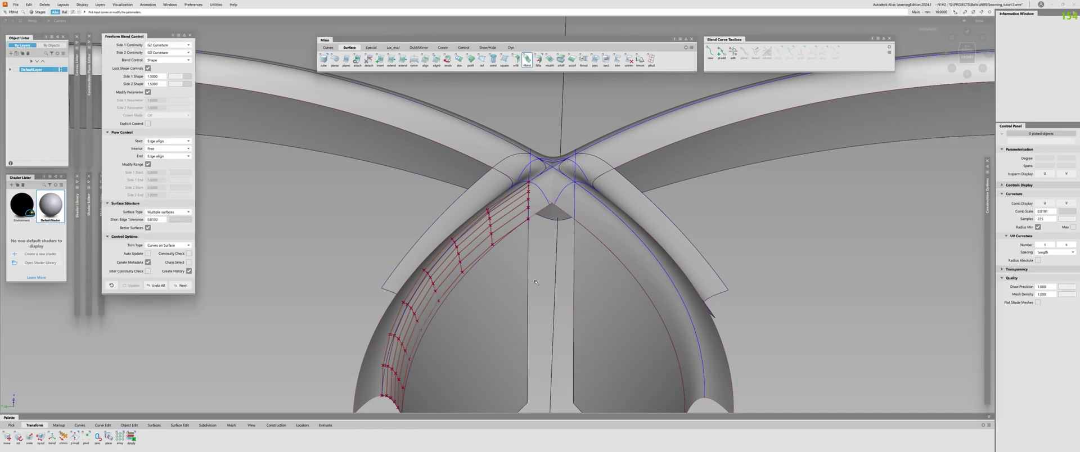
{"action": "left_click", "coordinate": [573, 283]}
{"action": "left_click_drag", "start_coordinate": [572, 283], "coordinate": [510, 274], "text": "alt+shift"}
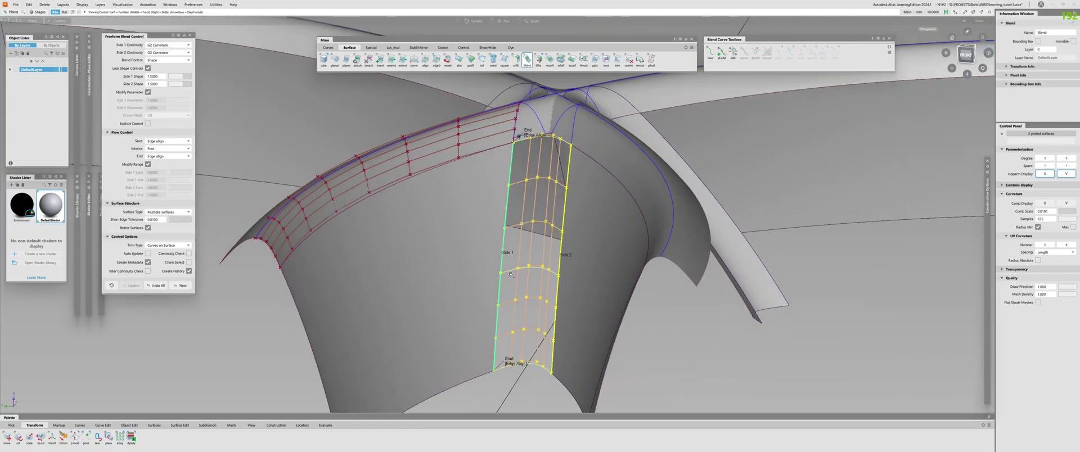
{"action": "left_click", "coordinate": [148, 124]}
{"action": "left_click_drag", "start_coordinate": [482, 228], "coordinate": [551, 239], "text": "alt+shift"}
{"action": "key", "text": "ctrl+shift+c"}
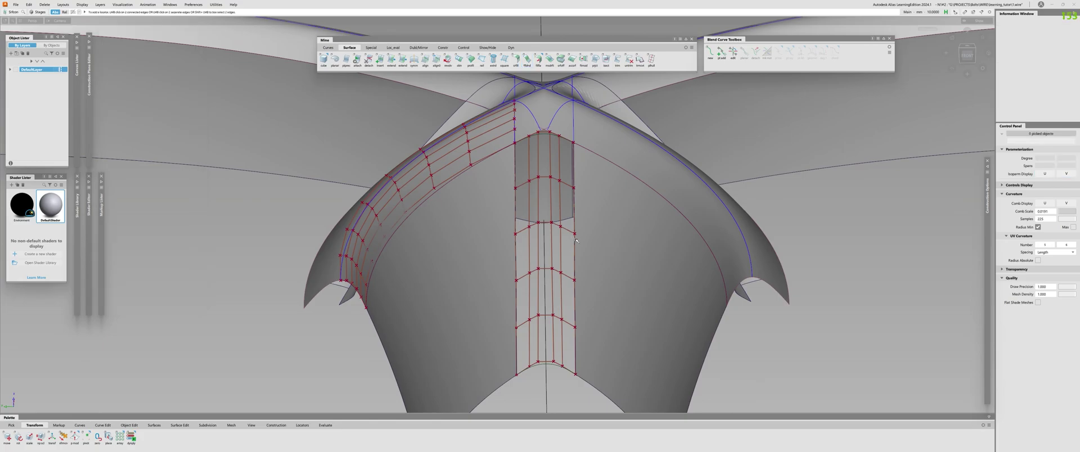
Isolate the new corner blend, the left wall and the converted fillet strip
{"action": "right_click_drag", "start_coordinate": [556, 281], "coordinate": [556, 218], "text": "alt+shift"}
{"action": "left_click_drag", "start_coordinate": [555, 218], "coordinate": [521, 198], "text": "alt+shift"}
{"action": "left_click", "coordinate": [520, 197]}
{"action": "middle_click_drag", "start_coordinate": [521, 196], "coordinate": [500, 275], "text": "alt+shift"}
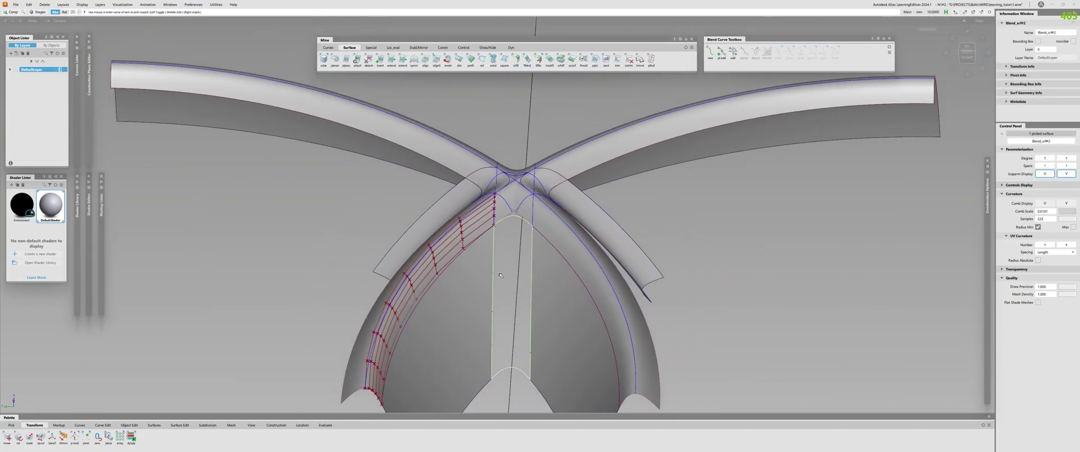
{"action": "left_click", "coordinate": [481, 226], "text": "shift"}
{"action": "key", "text": "alt+h"}
{"action": "left_click", "coordinate": [484, 209]}
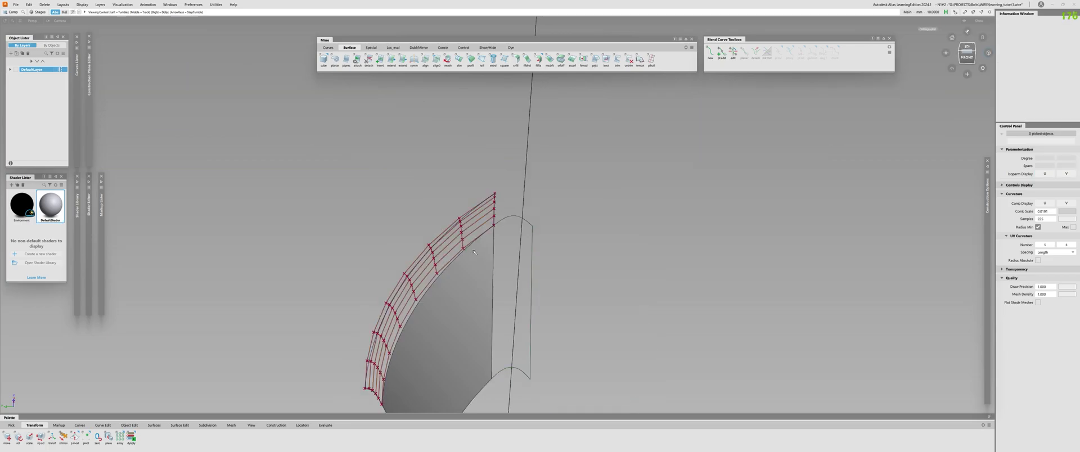
Align the new strip's lower edge to the left wall's top edge with G2 continuity and position influence 1
{"action": "right_click_drag", "start_coordinate": [497, 221], "coordinate": [520, 107], "text": "alt+shift"}
{"action": "right_click_drag", "start_coordinate": [460, 277], "coordinate": [440, 293], "text": "alt+shift"}
{"action": "middle_click_drag", "start_coordinate": [440, 293], "coordinate": [506, 171], "text": "alt+shift"}
{"action": "left_click_drag", "start_coordinate": [506, 172], "coordinate": [463, 169], "text": "alt+shift"}
{"action": "key", "text": "alt+a"}
{"action": "middle_click_drag", "start_coordinate": [464, 155], "coordinate": [441, 236], "text": "alt+shift"}
{"action": "right_click_drag", "start_coordinate": [440, 236], "coordinate": [461, 174], "text": "alt+shift"}
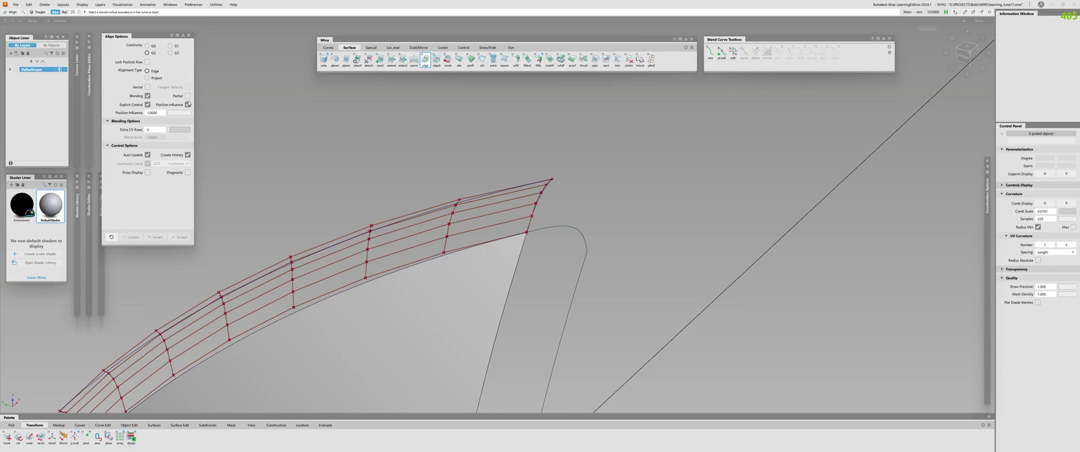
{"action": "left_click", "coordinate": [440, 257]}
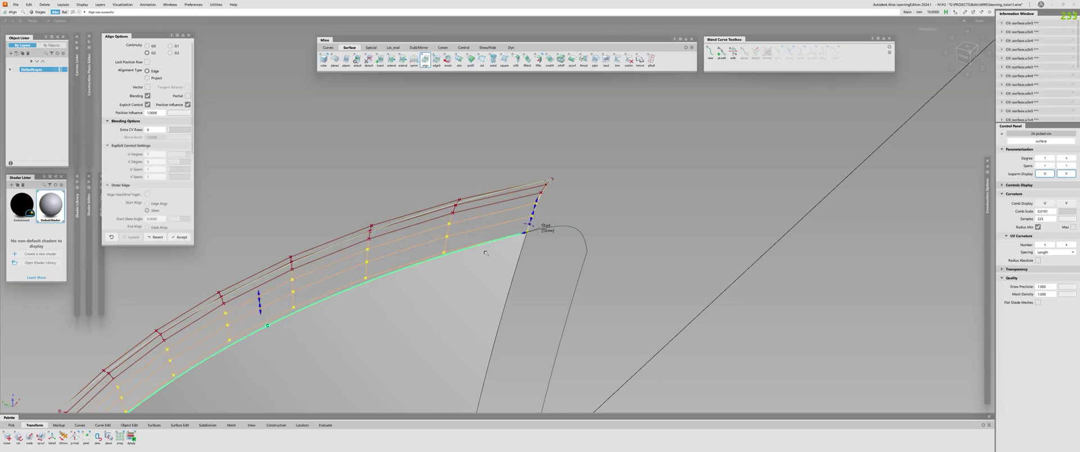
Examine from the front and at close range how the strip's end row lines up with the wall's side edge
{"action": "left_click_drag", "start_coordinate": [546, 229], "coordinate": [617, 169], "text": "alt+shift"}
{"action": "left_click", "coordinate": [967, 51]}
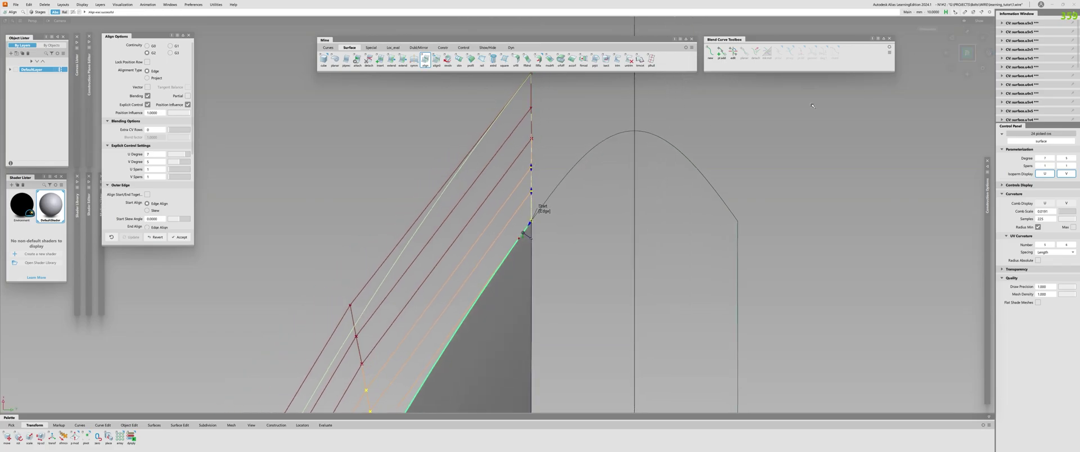
{"action": "left_click_drag", "start_coordinate": [520, 211], "coordinate": [492, 203], "text": "ctrl+shift"}
{"action": "left_click_drag", "start_coordinate": [512, 208], "coordinate": [515, 227], "text": "ctrl+shift"}
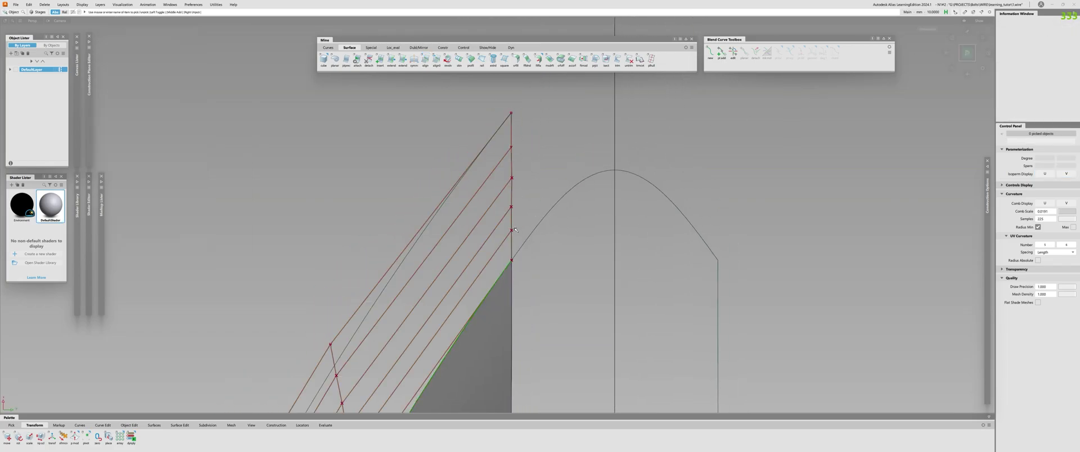
{"action": "left_click_drag", "start_coordinate": [487, 298], "coordinate": [398, 276], "text": "alt+shift"}
{"action": "key", "text": "h"}
{"action": "left_click_drag", "start_coordinate": [495, 270], "coordinate": [520, 208], "text": "alt+shift"}
{"action": "left_click_drag", "start_coordinate": [521, 203], "coordinate": [484, 178], "text": "ctrl+shift"}
{"action": "left_click_drag", "start_coordinate": [498, 210], "coordinate": [331, 214], "text": "alt+shift"}
{"action": "right_click_drag", "start_coordinate": [330, 214], "coordinate": [467, 239], "text": "alt+shift"}
Turn on shading for the corner blend beside the aligned strip
{"action": "left_click", "coordinate": [469, 235]}
{"action": "left_click_drag", "start_coordinate": [470, 236], "coordinate": [476, 231], "text": "ctrl+shift"}
{"action": "mouse_move", "coordinate": [476, 232]}
{"action": "left_mouse_down", "text": "alt+shift"}
{"action": "mouse_move", "coordinate": [128, 219]}
{"action": "mouse_move", "coordinate": [429, 154]}
{"action": "mouse_move", "coordinate": [623, 141]}
{"action": "mouse_move", "coordinate": [509, 237]}
{"action": "mouse_move", "coordinate": [597, 225]}
{"action": "mouse_move", "coordinate": [504, 234]}
{"action": "mouse_move", "coordinate": [520, 222]}
{"action": "mouse_move", "coordinate": [567, 230]}
{"action": "left_mouse_up", "text": "alt+shift"}
{"action": "left_click", "coordinate": [498, 229]}
{"action": "right_click_drag", "start_coordinate": [562, 213], "coordinate": [563, 242], "text": "ctrl+shift"}
{"action": "left_click_drag", "start_coordinate": [562, 225], "coordinate": [513, 192], "text": "alt+shift"}
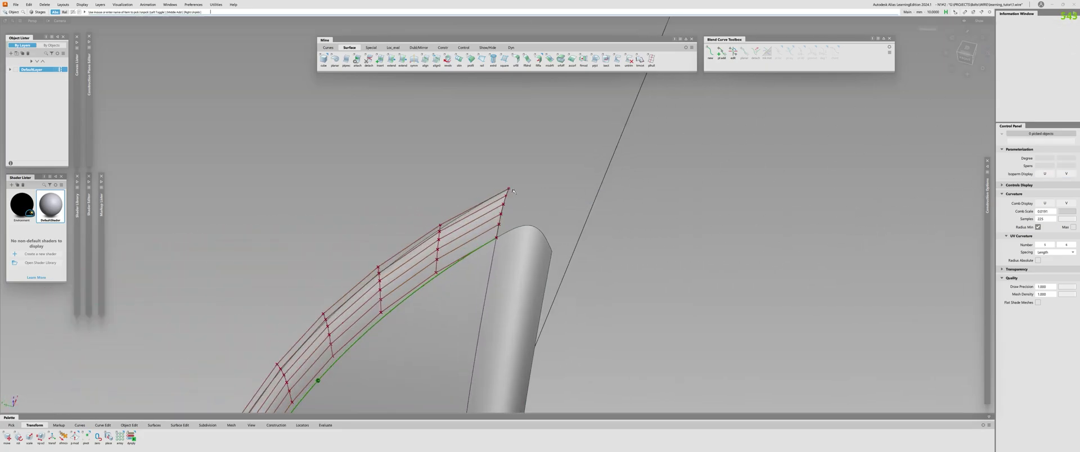
Mirror-duplicate the newly aligned strip onto the right side of the corner blend
{"action": "left_click", "coordinate": [464, 226]}
{"action": "middle_click_drag", "start_coordinate": [467, 226], "coordinate": [490, 219], "text": "ctrl+shift"}
{"action": "left_click_drag", "start_coordinate": [495, 220], "coordinate": [495, 239], "text": "ctrl+shift"}
{"action": "left_click_drag", "start_coordinate": [501, 222], "coordinate": [564, 214], "text": "alt+shift"}
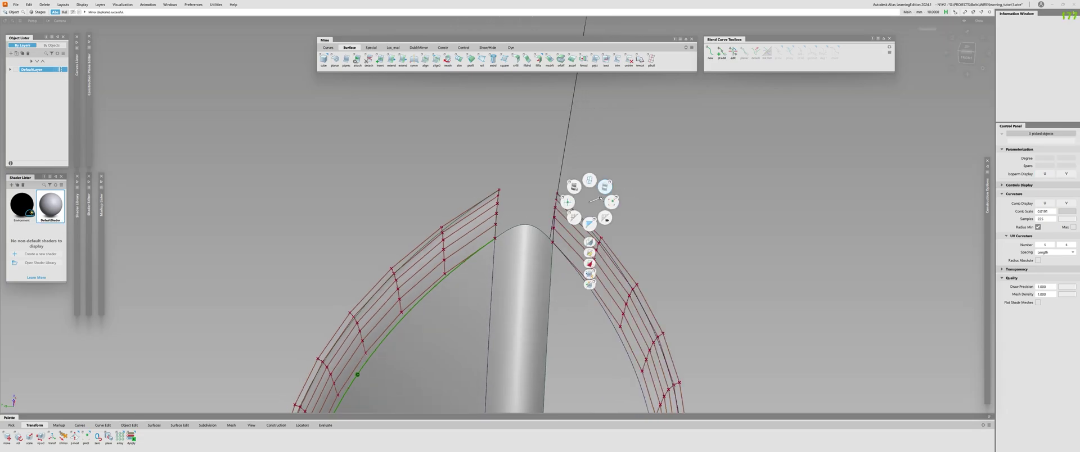
Create a blend curve joining the upper ends of the left and right strips over the corner gap and change its knot spacing
{"action": "right_click_drag", "start_coordinate": [600, 199], "coordinate": [590, 242], "text": "ctrl+shift"}
{"action": "right_click_drag", "start_coordinate": [585, 239], "coordinate": [476, 232], "text": "alt+shift"}
{"action": "middle_click_drag", "start_coordinate": [569, 159], "coordinate": [515, 191], "text": "alt+shift"}
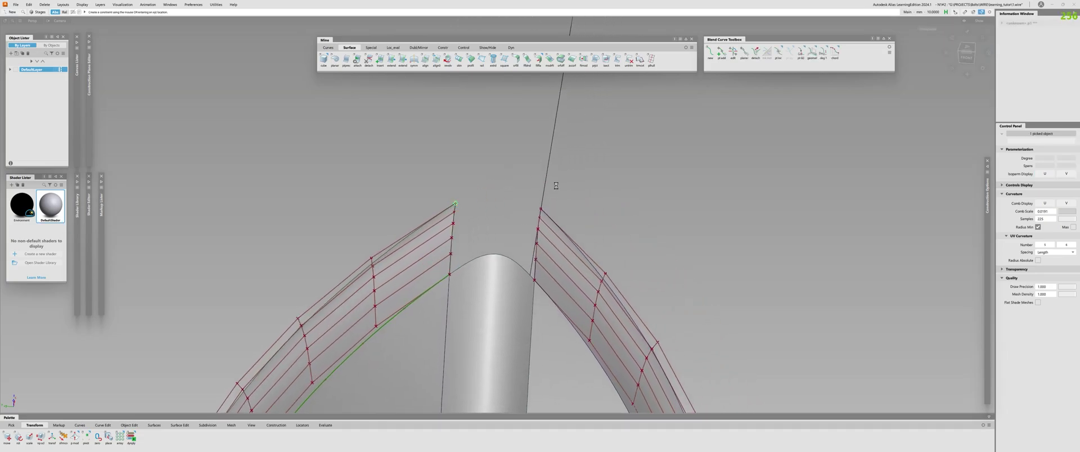
{"action": "left_click", "coordinate": [506, 191]}
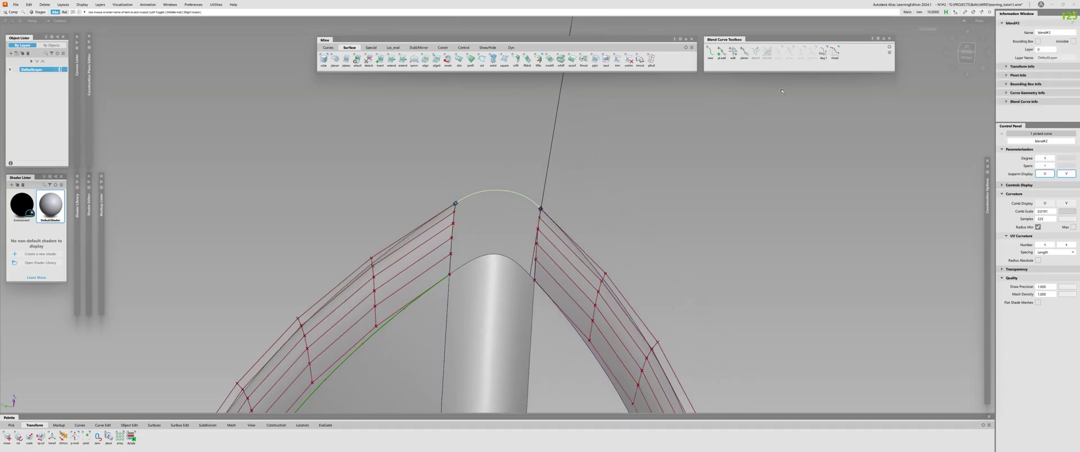
{"action": "left_click", "coordinate": [721, 120]}
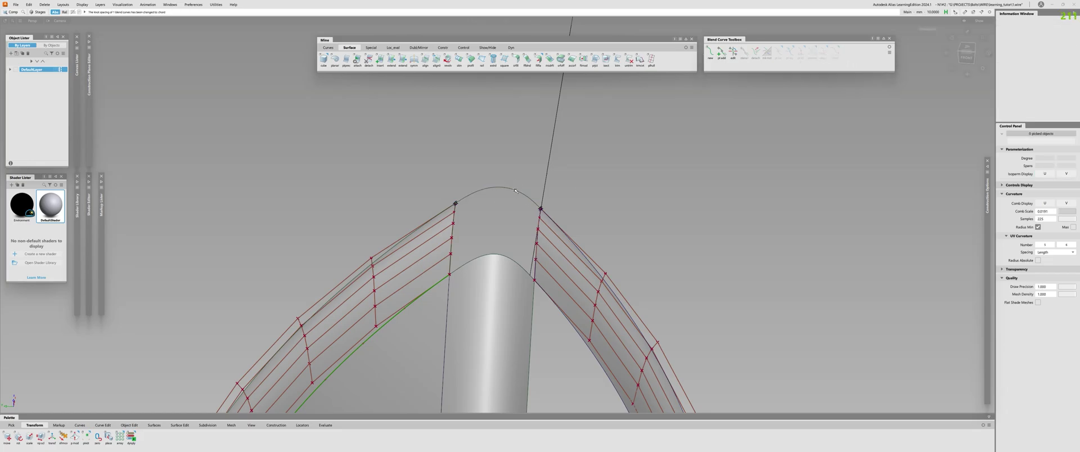
Build a Square surface across the corner gap with G2 curvature on three edges and a free boundary at the new blend curve
{"action": "right_click_drag", "start_coordinate": [545, 177], "coordinate": [499, 180], "text": "alt+shift"}
{"action": "left_click", "coordinate": [504, 59]}
{"action": "left_click", "coordinate": [513, 251]}
{"action": "left_click_drag", "start_coordinate": [466, 237], "coordinate": [437, 233]}
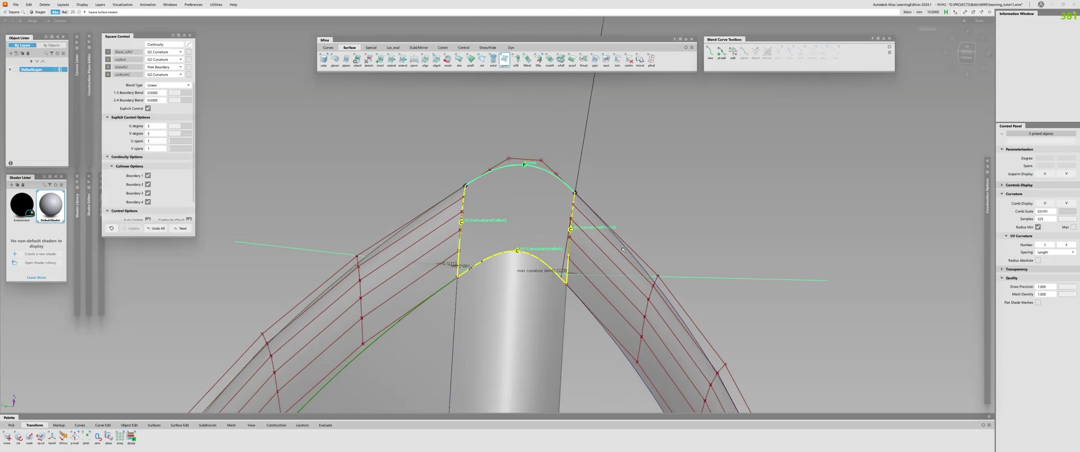
{"action": "left_click_drag", "start_coordinate": [617, 249], "coordinate": [557, 233]}
{"action": "right_click_drag", "start_coordinate": [489, 183], "coordinate": [509, 180], "text": "alt+shift"}
{"action": "mouse_move", "coordinate": [509, 180]}
{"action": "left_mouse_down", "text": "alt+shift"}
{"action": "mouse_move", "coordinate": [514, 141]}
{"action": "mouse_move", "coordinate": [518, 189]}
{"action": "left_mouse_up", "text": "alt+shift"}
{"action": "middle_click_drag", "start_coordinate": [533, 185], "coordinate": [502, 243], "text": "alt+shift"}
{"action": "left_click_drag", "start_coordinate": [502, 243], "coordinate": [500, 219], "text": "alt+shift"}
{"action": "key", "text": "space"}
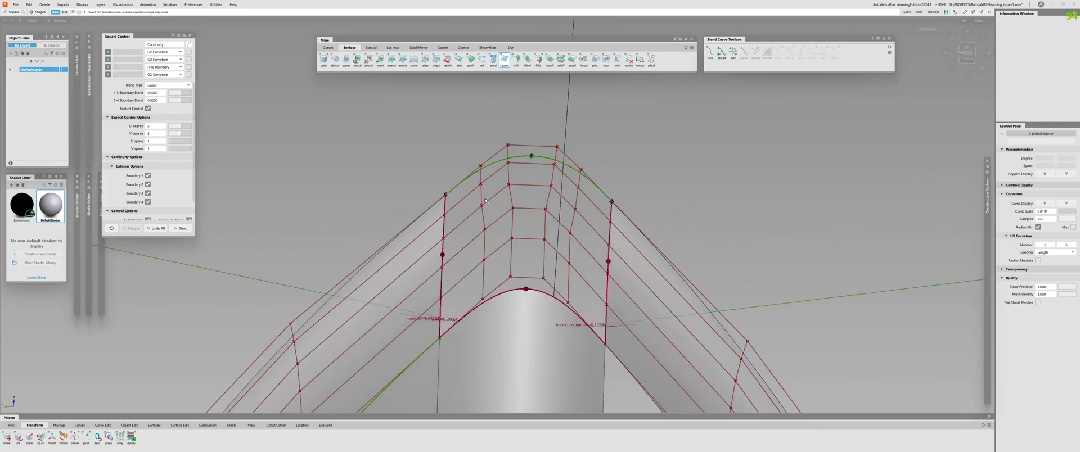
Edit the top blend curve by adjusting the magnitude of its left end constraint to reshape the Square surface's free edge
{"action": "key", "text": "e"}
{"action": "left_click", "coordinate": [505, 160]}
{"action": "right_click_drag", "start_coordinate": [518, 161], "coordinate": [614, 169], "text": "alt+shift"}
{"action": "middle_click_drag", "start_coordinate": [613, 169], "coordinate": [501, 160], "text": "alt+shift"}
{"action": "mouse_move", "coordinate": [501, 160]}
{"action": "left_mouse_down", "text": "alt+shift"}
{"action": "mouse_move", "coordinate": [512, 114]}
{"action": "mouse_move", "coordinate": [513, 166]}
{"action": "left_mouse_up", "text": "alt+shift"}
{"action": "middle_click_drag", "start_coordinate": [513, 166], "coordinate": [506, 264], "text": "alt+shift"}
{"action": "left_click_drag", "start_coordinate": [330, 207], "coordinate": [370, 187]}
{"action": "left_click_drag", "start_coordinate": [390, 228], "coordinate": [369, 193], "text": "alt+shift"}
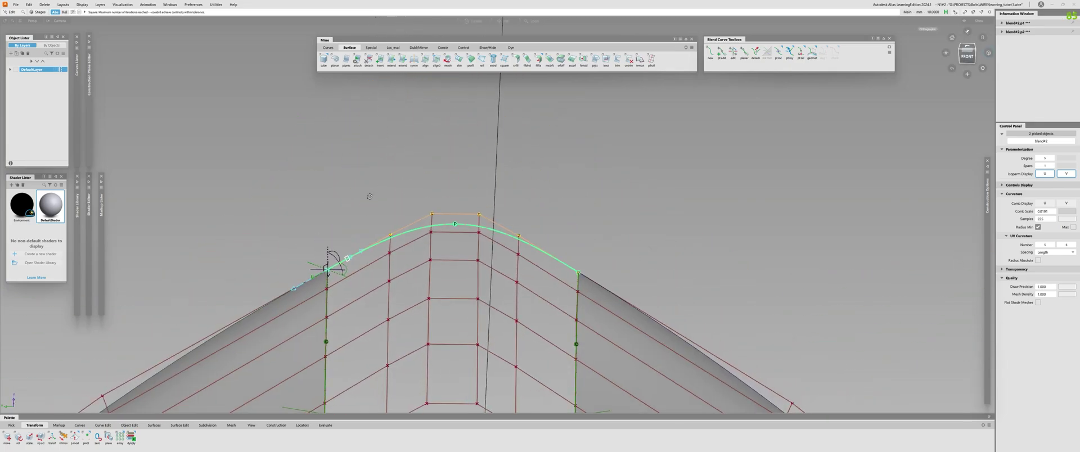
{"action": "middle_click_drag", "start_coordinate": [369, 193], "coordinate": [375, 113], "text": "alt+shift"}
{"action": "left_click_drag", "start_coordinate": [376, 112], "coordinate": [367, 135], "text": "alt+shift"}
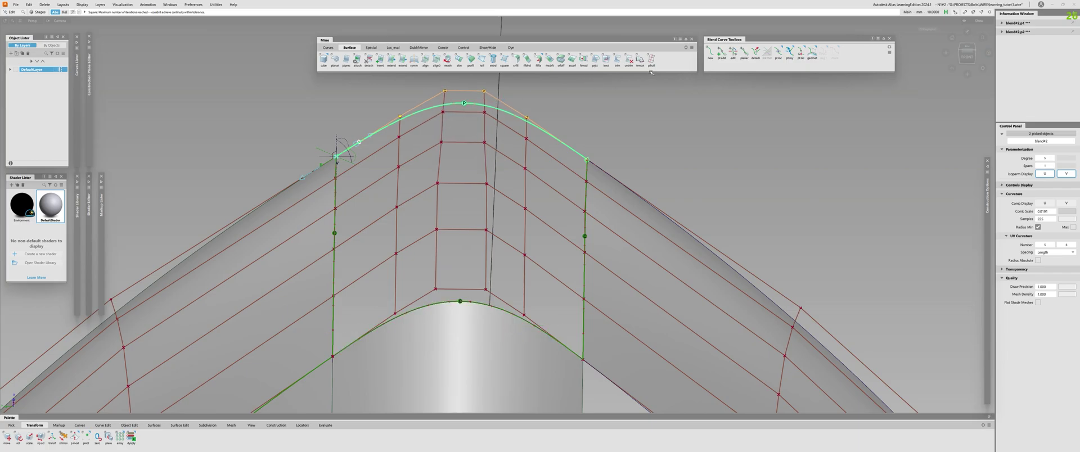
{"action": "left_click_drag", "start_coordinate": [540, 132], "coordinate": [430, 162], "text": "alt+shift"}
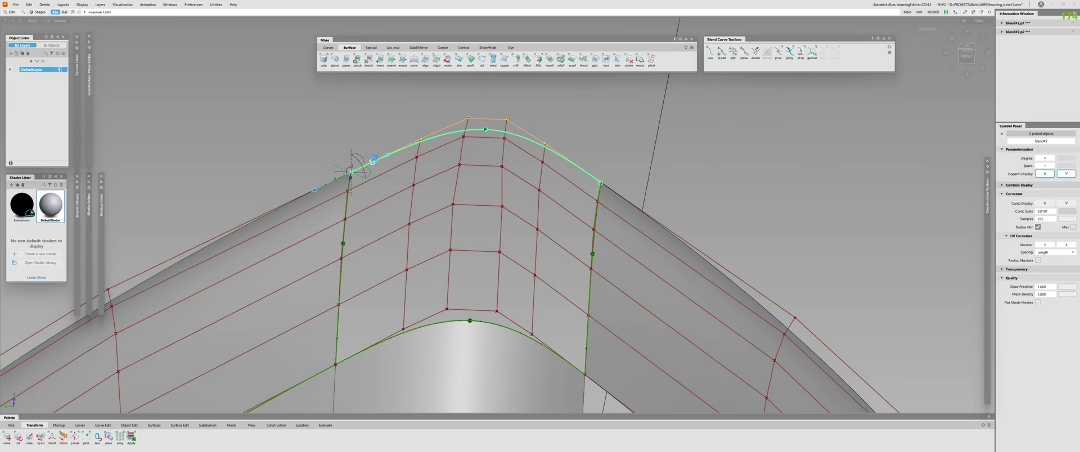
{"action": "left_click_drag", "start_coordinate": [381, 189], "coordinate": [411, 211], "text": "alt+shift"}
Delete the left and right strips beside the corner patch and bring the hidden arch surfaces back into view
{"action": "right_click_drag", "start_coordinate": [411, 211], "coordinate": [365, 242], "text": "alt+shift"}
{"action": "middle_click_drag", "start_coordinate": [365, 304], "coordinate": [459, 234], "text": "alt+shift"}
{"action": "left_click", "coordinate": [393, 236]}
{"action": "left_click", "coordinate": [543, 273]}
{"action": "key", "text": "Delete"}
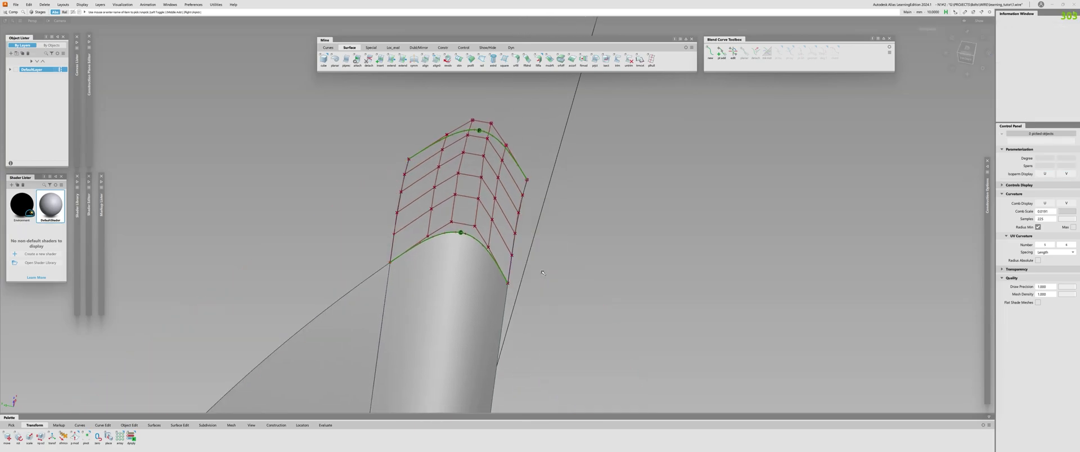
{"action": "left_click", "coordinate": [482, 190]}
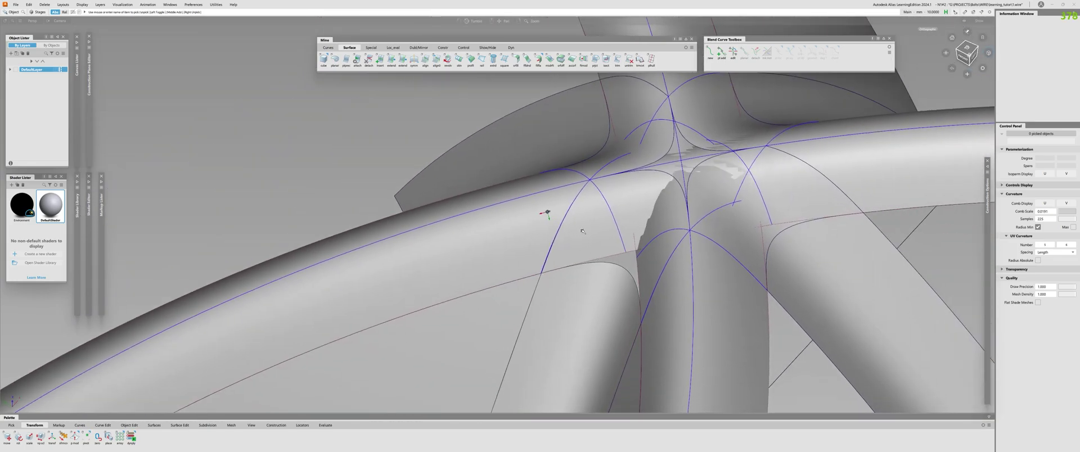
Check the surface continuity between the corner patch's left edge and the adjoining arch surface, examining it at close range
{"action": "right_click_drag", "start_coordinate": [583, 231], "coordinate": [612, 255], "text": "alt+shift"}
{"action": "left_click_drag", "start_coordinate": [583, 275], "coordinate": [597, 254], "text": "alt+shift"}
{"action": "left_click", "coordinate": [613, 227]}
{"action": "right_click_drag", "start_coordinate": [613, 227], "coordinate": [591, 232], "text": "alt+shift"}
{"action": "left_click_drag", "start_coordinate": [590, 232], "coordinate": [659, 301], "text": "alt+shift"}
{"action": "right_click_drag", "start_coordinate": [586, 320], "coordinate": [590, 168], "text": "alt+shift"}
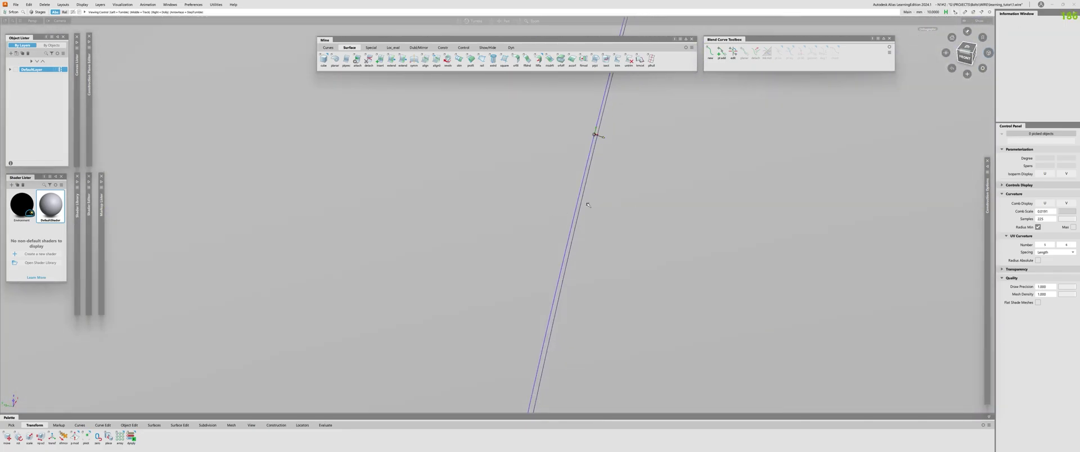
{"action": "right_click_drag", "start_coordinate": [576, 210], "coordinate": [547, 258], "text": "alt+shift"}
{"action": "middle_click_drag", "start_coordinate": [602, 140], "coordinate": [552, 239], "text": "alt+shift"}
{"action": "right_click_drag", "start_coordinate": [552, 238], "coordinate": [469, 238], "text": "alt+shift"}
{"action": "left_click_drag", "start_coordinate": [468, 239], "coordinate": [553, 230], "text": "alt+shift"}
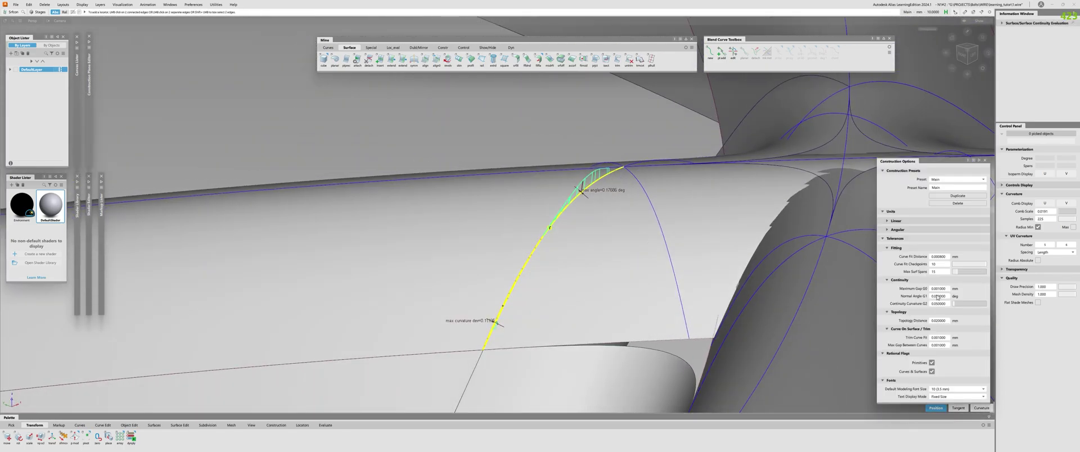
{"action": "left_click_drag", "start_coordinate": [538, 285], "coordinate": [571, 311], "text": "alt+shift"}
{"action": "left_click", "coordinate": [531, 281]}
{"action": "mouse_move", "coordinate": [531, 281]}
{"action": "left_mouse_down", "text": "alt+shift"}
{"action": "mouse_move", "coordinate": [633, 232]}
{"action": "mouse_move", "coordinate": [491, 288]}
{"action": "left_mouse_up", "text": "alt+shift"}
Delete the two curves-on-surface running along the left and right sides of the corner patch
{"action": "left_click_drag", "start_coordinate": [555, 234], "coordinate": [557, 237]}
{"action": "left_click_drag", "start_coordinate": [687, 297], "coordinate": [710, 313]}
{"action": "left_click_drag", "start_coordinate": [675, 281], "coordinate": [540, 230], "text": "alt+shift"}
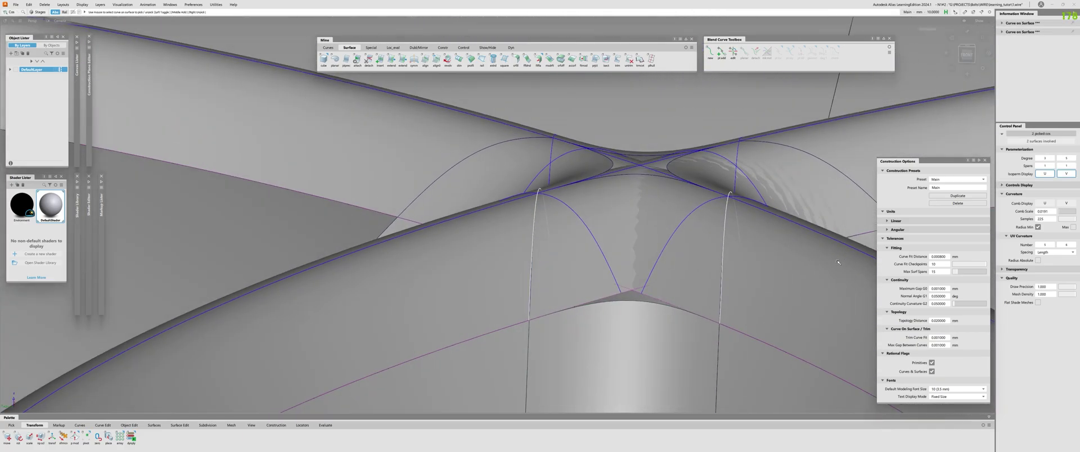
{"action": "key", "text": "Delete"}
Delete the leftover geometry around the left side and lower edge of the corner patch
{"action": "left_click_drag", "start_coordinate": [709, 242], "coordinate": [568, 281], "text": "alt+shift"}
{"action": "right_click_drag", "start_coordinate": [568, 282], "coordinate": [495, 292], "text": "alt+shift"}
{"action": "left_click_drag", "start_coordinate": [495, 265], "coordinate": [546, 228], "text": "alt+shift"}
{"action": "left_click", "coordinate": [551, 241]}
{"action": "left_click", "coordinate": [569, 252]}
{"action": "left_click", "coordinate": [533, 204]}
{"action": "key", "text": "Delete"}
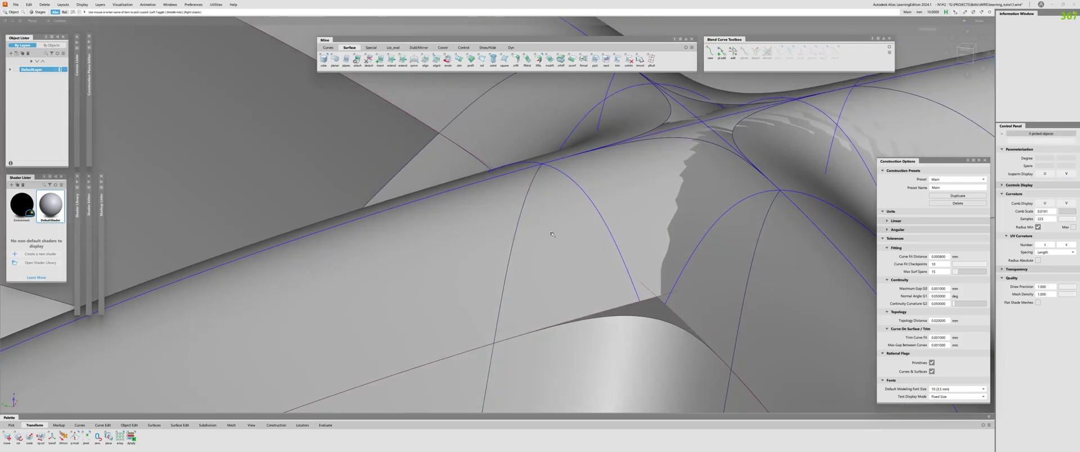
{"action": "left_click", "coordinate": [624, 313]}
{"action": "key", "text": "Delete"}
Turn on the control vertices and hull of the corner patch
{"action": "left_click", "coordinate": [590, 262]}
{"action": "left_click", "coordinate": [602, 277]}
{"action": "left_click", "coordinate": [602, 278]}
{"action": "right_click_drag", "start_coordinate": [601, 277], "coordinate": [497, 242], "text": "alt+shift"}
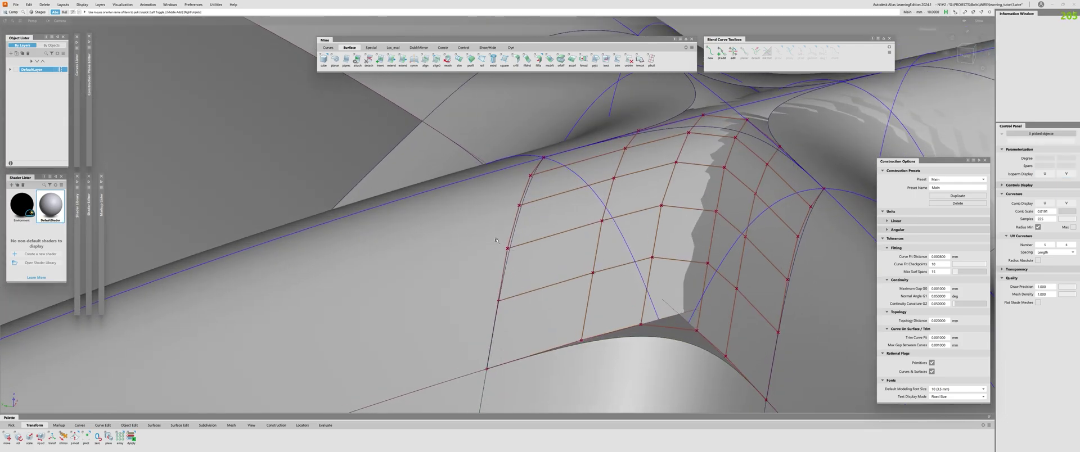
Project the corner patch's left edge onto the arch surface along Z as a curve-on-surface
{"action": "key", "text": "p"}
{"action": "left_click_drag", "start_coordinate": [497, 240], "coordinate": [428, 230], "text": "alt+shift"}
{"action": "right_click_drag", "start_coordinate": [428, 231], "coordinate": [461, 240], "text": "alt+shift"}
{"action": "left_click_drag", "start_coordinate": [459, 240], "coordinate": [205, 111], "text": "alt+shift"}
{"action": "right_click_drag", "start_coordinate": [534, 199], "coordinate": [444, 244], "text": "alt+shift"}
{"action": "left_click", "coordinate": [443, 244]}
{"action": "key", "text": "space"}
{"action": "left_click", "coordinate": [513, 220]}
{"action": "key", "text": "space"}
{"action": "right_click_drag", "start_coordinate": [513, 221], "coordinate": [488, 224], "text": "alt+shift"}
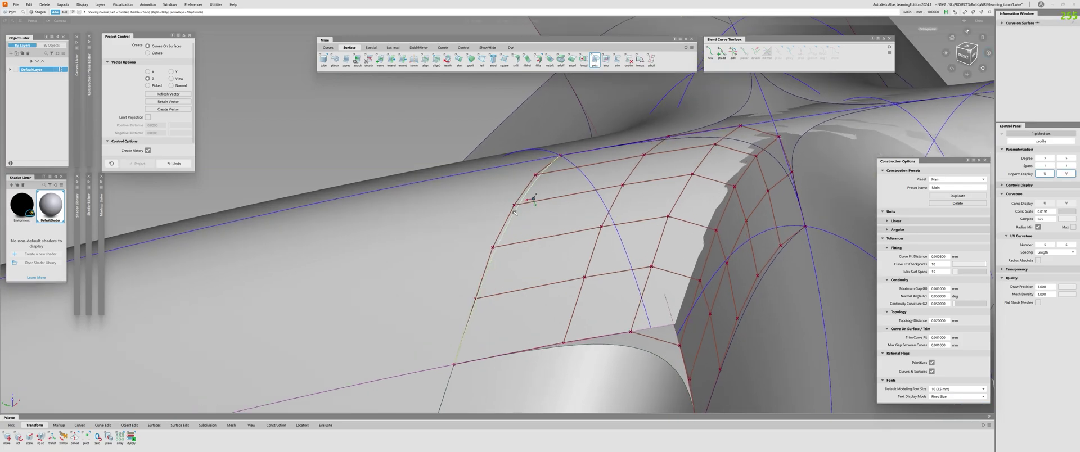
Check the surface continuity where the corner patch's left edge meets the arch surface
{"action": "key", "text": "c"}
{"action": "left_click", "coordinate": [507, 228]}
{"action": "left_click_drag", "start_coordinate": [507, 227], "coordinate": [698, 239], "text": "alt+shift"}
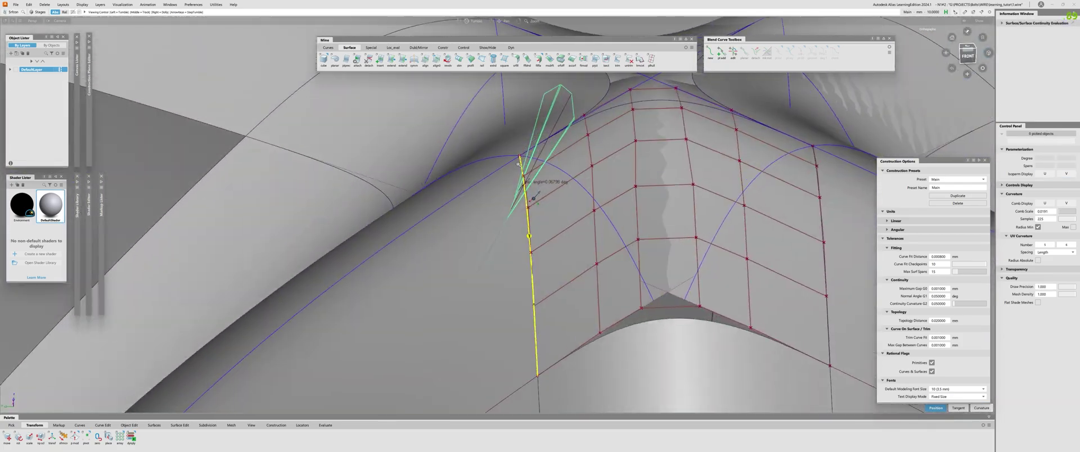
{"action": "right_click_drag", "start_coordinate": [697, 239], "coordinate": [526, 194], "text": "alt+shift"}
{"action": "left_click", "coordinate": [524, 193]}
Examine at close range how the patch's left edge follows the Z-projected curve and evaluate the continuity there again
{"action": "left_click_drag", "start_coordinate": [515, 206], "coordinate": [498, 143], "text": "alt+shift"}
{"action": "right_click_drag", "start_coordinate": [497, 143], "coordinate": [463, 133], "text": "alt+shift"}
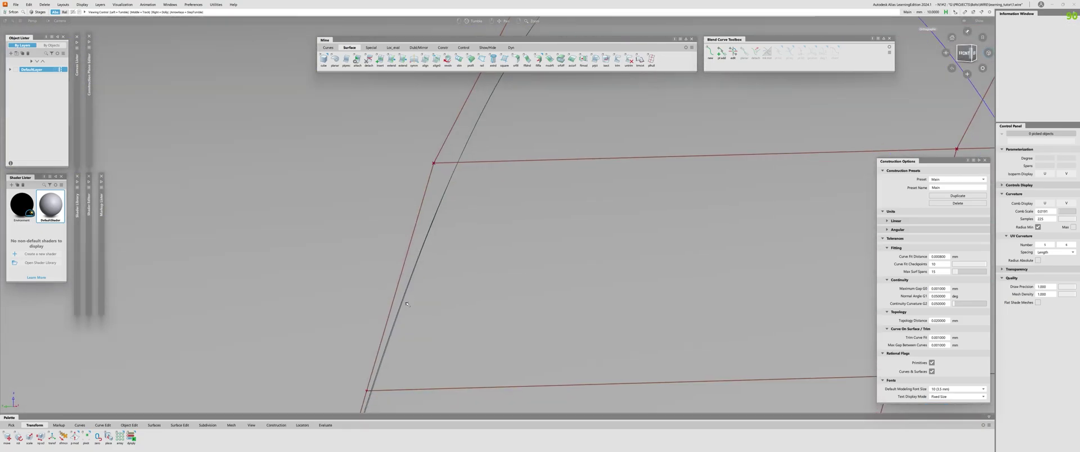
{"action": "middle_click_drag", "start_coordinate": [409, 300], "coordinate": [495, 124], "text": "alt+shift"}
{"action": "mouse_move", "coordinate": [495, 124]}
{"action": "right_mouse_down", "text": "alt+shift"}
{"action": "mouse_move", "coordinate": [529, 154]}
{"action": "mouse_move", "coordinate": [507, 132]}
{"action": "right_mouse_up", "text": "alt+shift"}
{"action": "middle_click_drag", "start_coordinate": [403, 315], "coordinate": [502, 123], "text": "alt+shift"}
{"action": "scroll", "coordinate": [419, 298], "scroll_direction": "up", "scroll_amount": 3}
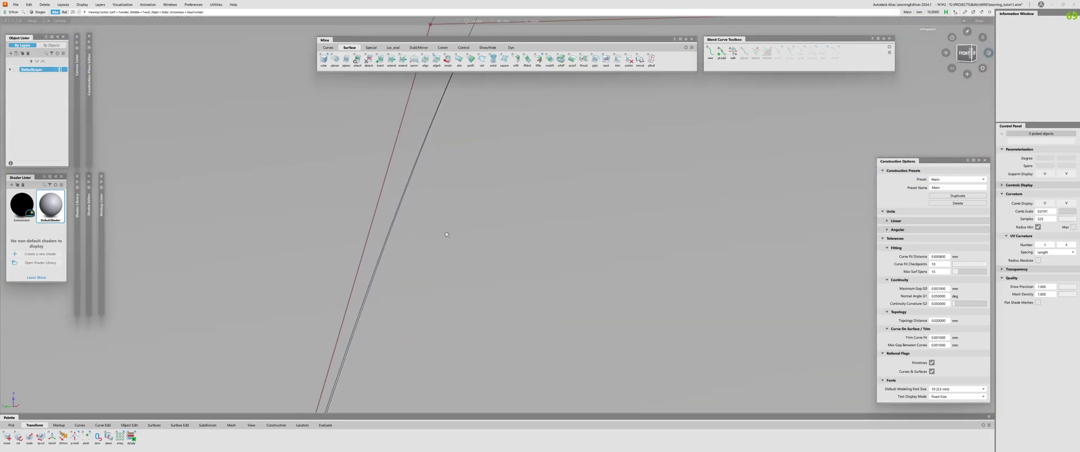
{"action": "scroll", "coordinate": [419, 298], "scroll_direction": "down", "scroll_amount": 5}
{"action": "left_click_drag", "start_coordinate": [524, 163], "coordinate": [526, 155], "text": "alt+shift"}
{"action": "right_click_drag", "start_coordinate": [525, 155], "coordinate": [534, 159], "text": "alt+shift"}
{"action": "middle_click_drag", "start_coordinate": [534, 160], "coordinate": [495, 232], "text": "alt+shift"}
{"action": "left_click_drag", "start_coordinate": [495, 231], "coordinate": [455, 227], "text": "alt+shift"}
{"action": "left_click", "coordinate": [478, 233]}
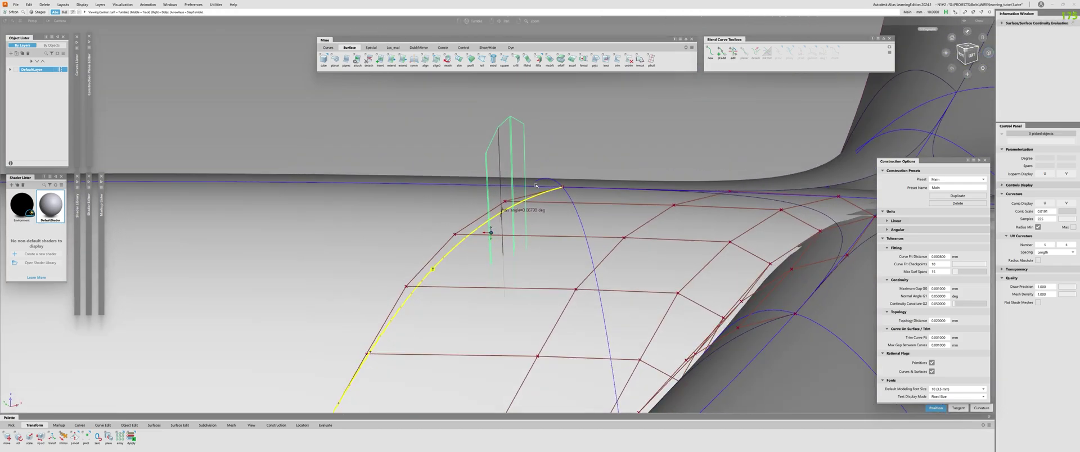
Delete the Z-projected curve-on-surface along the corner patch's left edge
{"action": "right_click_drag", "start_coordinate": [536, 192], "coordinate": [520, 196], "text": "alt+shift"}
{"action": "left_click_drag", "start_coordinate": [520, 197], "coordinate": [555, 217], "text": "alt+shift"}
{"action": "right_click_drag", "start_coordinate": [555, 216], "coordinate": [574, 213], "text": "alt+shift"}
{"action": "left_click_drag", "start_coordinate": [574, 214], "coordinate": [518, 305], "text": "alt+shift"}
{"action": "key", "text": "Delete"}
Project the corner patch's left edge onto the arch surface using the Normal vector option
{"action": "key", "text": "p"}
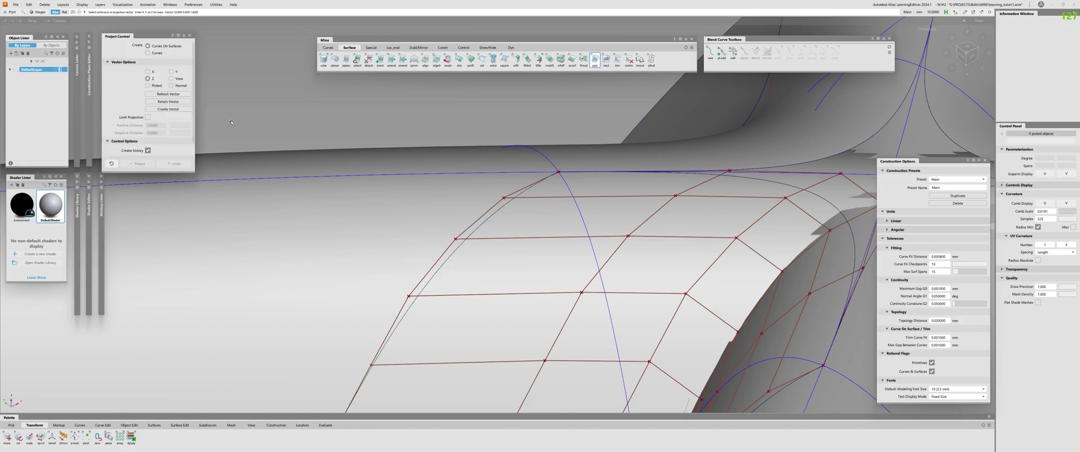
{"action": "left_click", "coordinate": [181, 87]}
{"action": "right_click_drag", "start_coordinate": [467, 235], "coordinate": [414, 239], "text": "alt+shift"}
{"action": "middle_click_drag", "start_coordinate": [414, 238], "coordinate": [420, 197], "text": "alt+shift"}
{"action": "left_click", "coordinate": [419, 198]}
{"action": "key", "text": "space"}
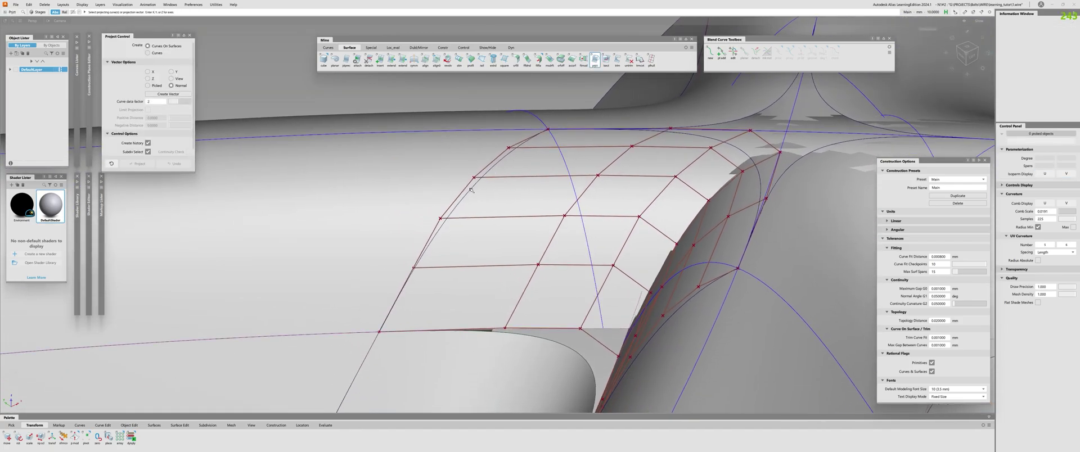
{"action": "left_click", "coordinate": [471, 191]}
{"action": "key", "text": "space"}
Examine the normal-projected curve against the patch's left edge and undo that projection
{"action": "left_click_drag", "start_coordinate": [463, 205], "coordinate": [459, 239], "text": "alt+shift"}
{"action": "right_click_drag", "start_coordinate": [459, 239], "coordinate": [471, 139], "text": "alt+shift"}
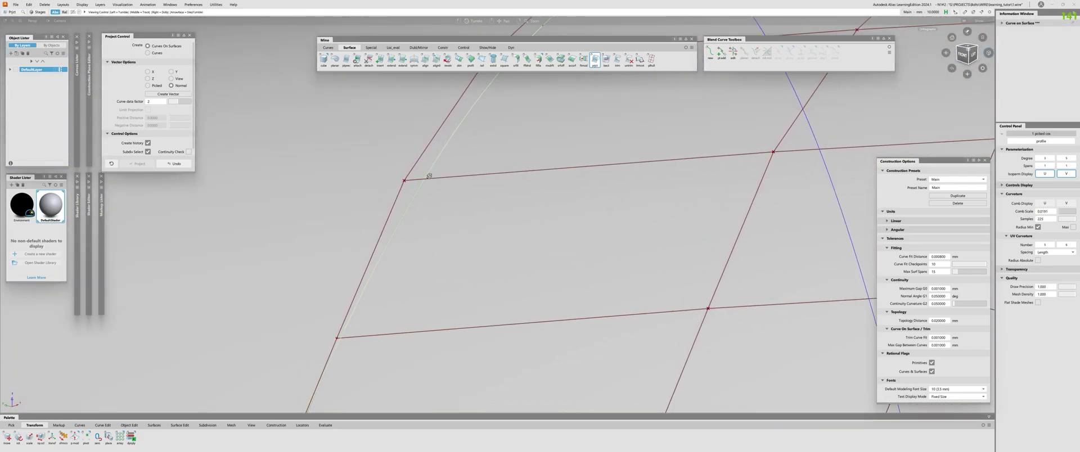
{"action": "middle_click_drag", "start_coordinate": [429, 176], "coordinate": [427, 181], "text": "alt+shift"}
{"action": "key", "text": "ctrl+z"}
{"action": "right_click_drag", "start_coordinate": [441, 176], "coordinate": [232, 211], "text": "alt+shift"}
{"action": "middle_click_drag", "start_coordinate": [231, 212], "coordinate": [250, 165], "text": "alt+shift"}
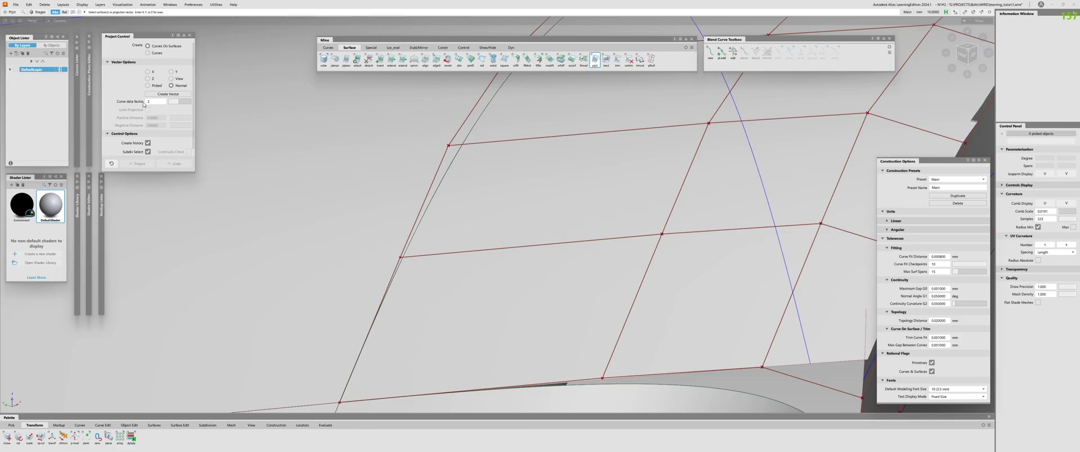
{"action": "right_click_drag", "start_coordinate": [313, 127], "coordinate": [403, 276], "text": "alt+shift"}
{"action": "middle_click_drag", "start_coordinate": [403, 276], "coordinate": [441, 176], "text": "alt+shift"}
{"action": "left_click_drag", "start_coordinate": [441, 176], "coordinate": [485, 143], "text": "alt+shift"}
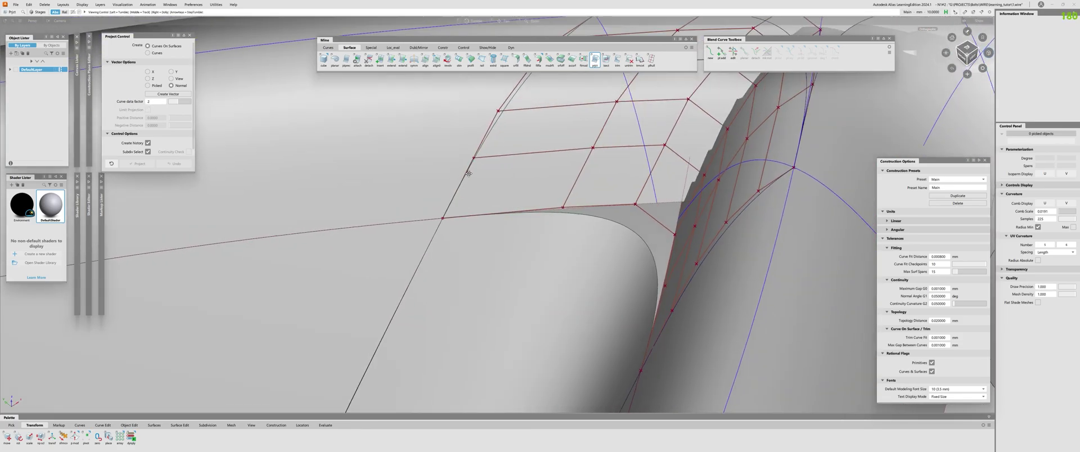
{"action": "middle_click_drag", "start_coordinate": [485, 143], "coordinate": [450, 252], "text": "alt+shift"}
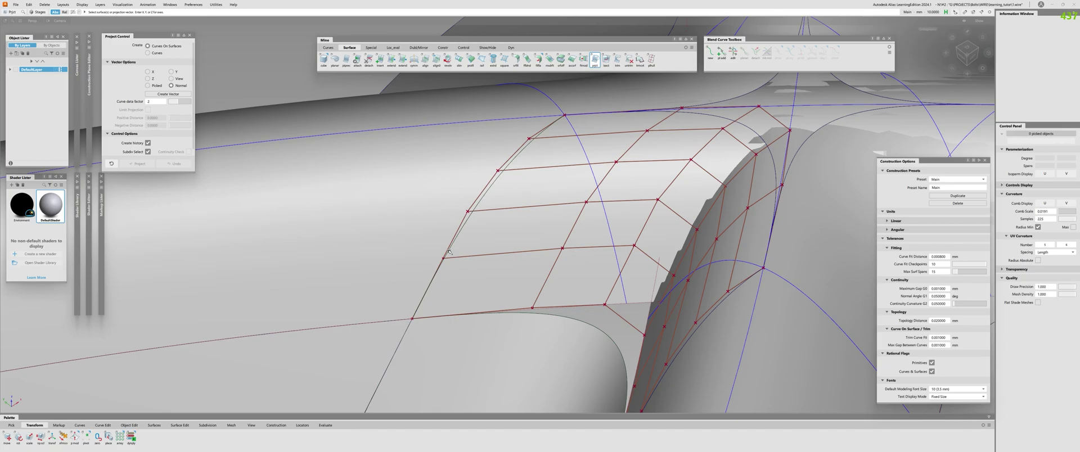
Set the Align tool's alignment type to Project with the Normal vector option
{"action": "key", "text": "f"}
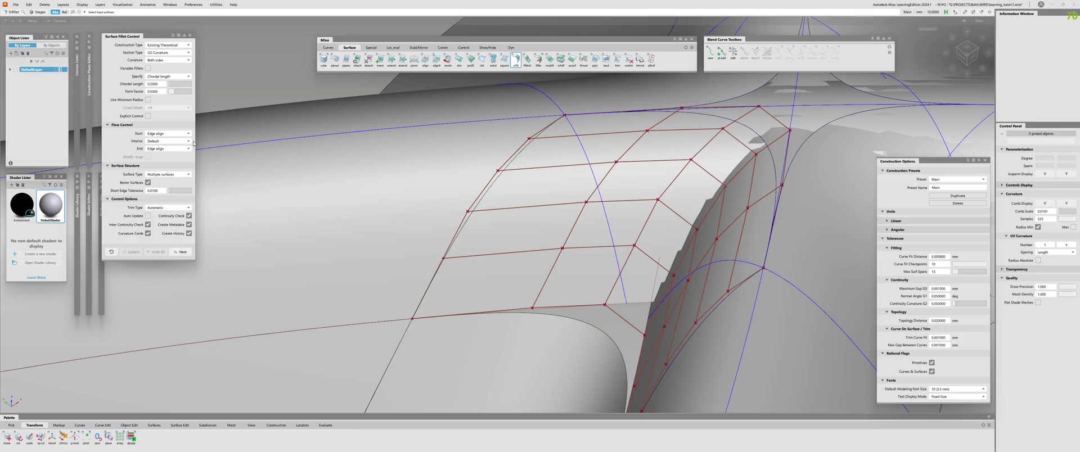
{"action": "key", "text": "a"}
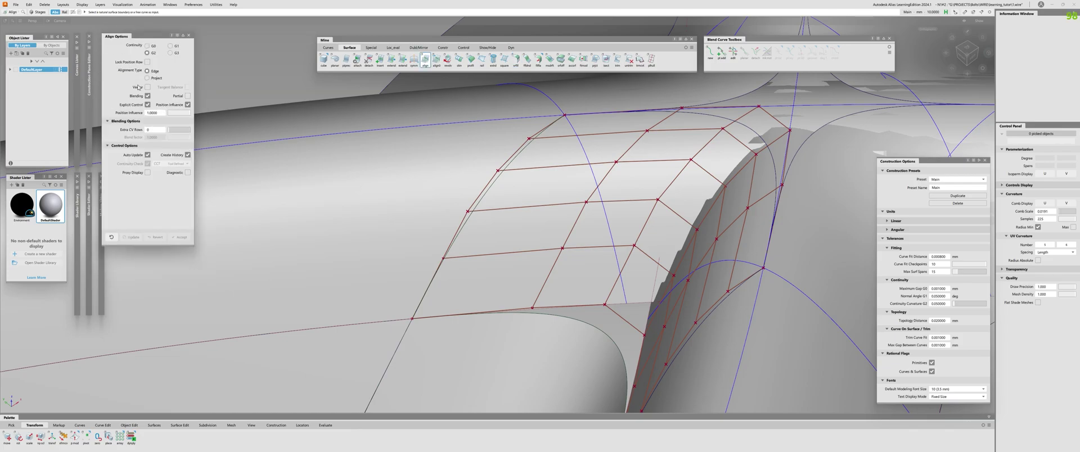
{"action": "left_click", "coordinate": [156, 79]}
{"action": "left_click", "coordinate": [180, 162]}
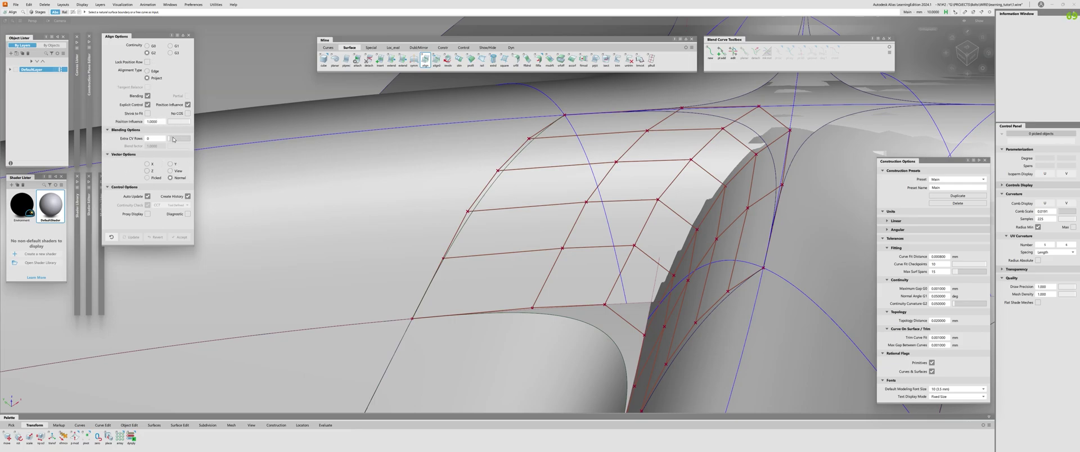
{"action": "key", "text": "ctrl+5"}
{"action": "scroll", "coordinate": [518, 164], "scroll_direction": "up", "scroll_amount": 3}
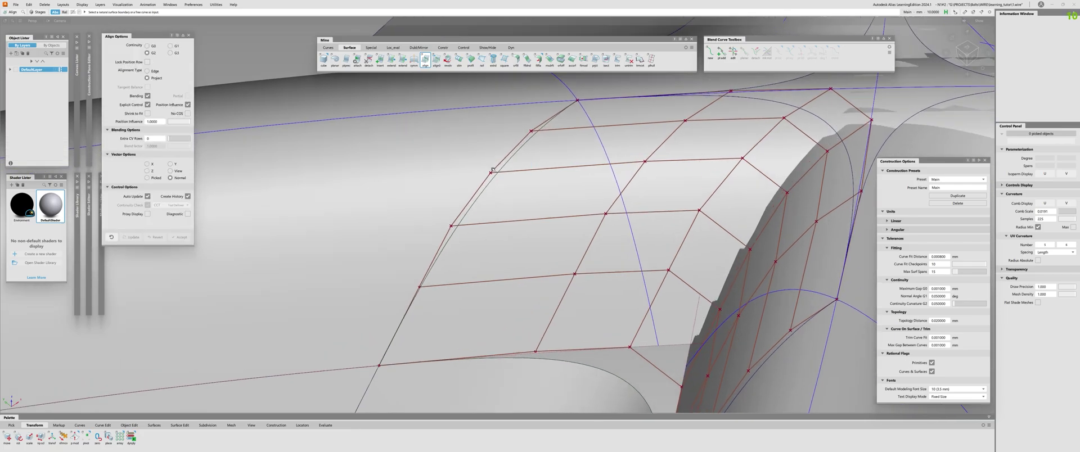
Reopen the Project tool and examine the patch's left edge against the arch surface from several angles and at close range
{"action": "left_click_drag", "start_coordinate": [479, 208], "coordinate": [373, 185], "text": "alt+shift"}
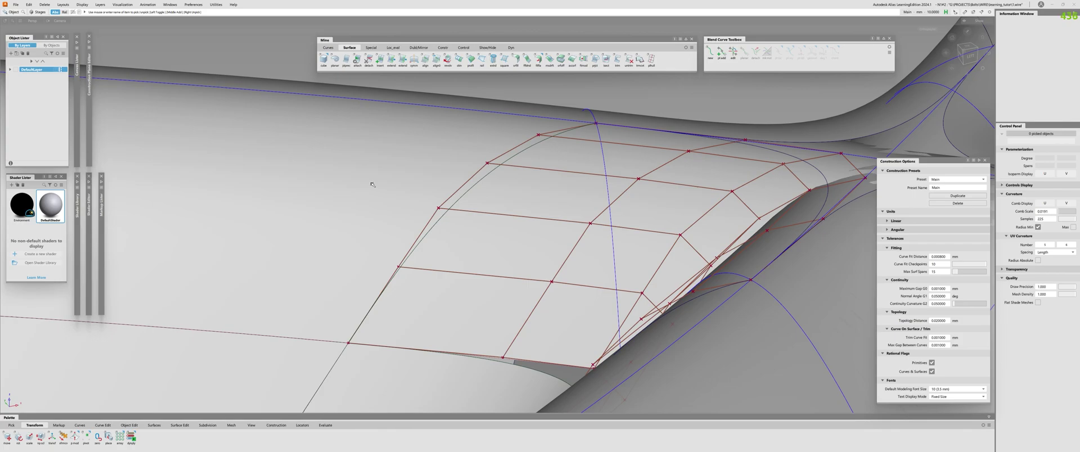
{"action": "right_click_drag", "start_coordinate": [373, 184], "coordinate": [366, 164], "text": "ctrl+shift"}
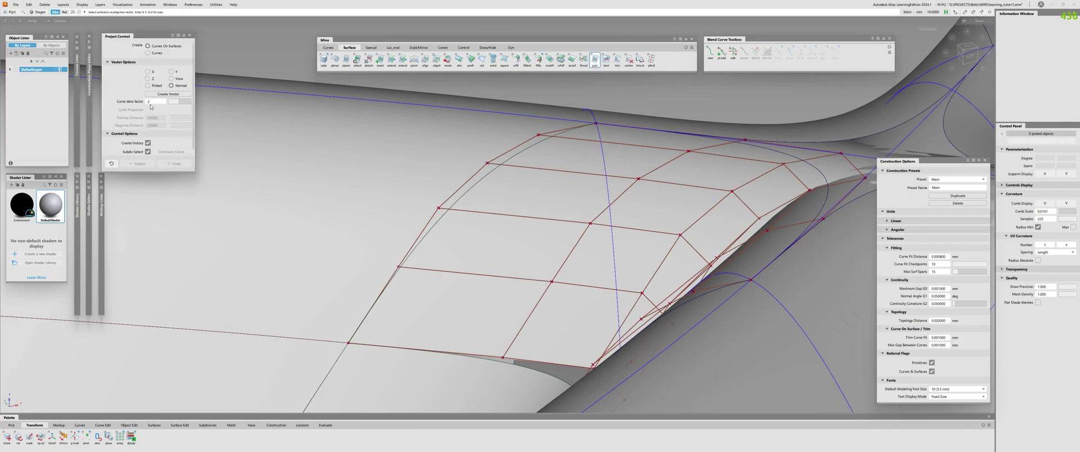
{"action": "scroll", "coordinate": [518, 164], "scroll_direction": "up", "scroll_amount": 3}
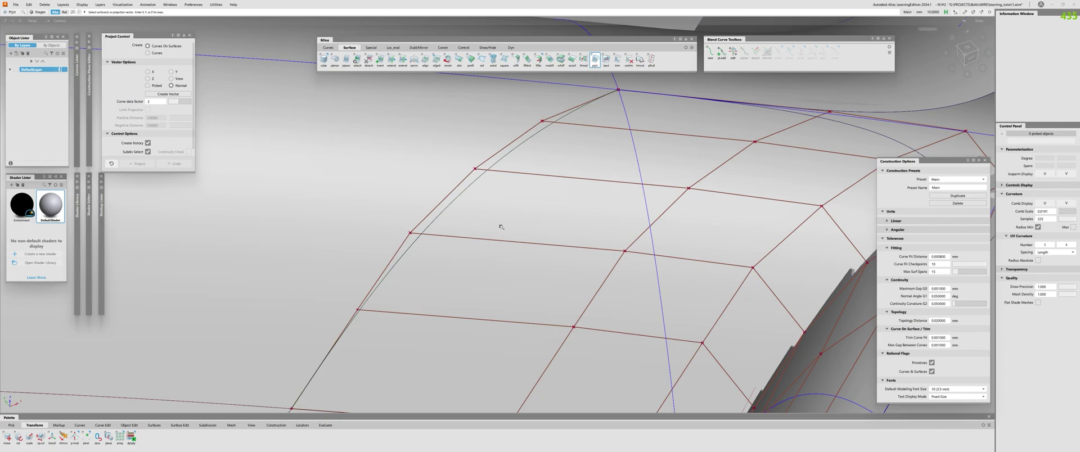
{"action": "right_click_drag", "start_coordinate": [485, 185], "coordinate": [533, 280], "text": "alt+shift"}
{"action": "left_click_drag", "start_coordinate": [533, 279], "coordinate": [625, 169], "text": "alt+shift"}
{"action": "right_click_drag", "start_coordinate": [624, 168], "coordinate": [540, 123], "text": "alt+shift"}
{"action": "left_click_drag", "start_coordinate": [540, 124], "coordinate": [556, 141], "text": "alt+shift"}
{"action": "right_click_drag", "start_coordinate": [556, 140], "coordinate": [635, 124], "text": "alt+shift"}
{"action": "left_click_drag", "start_coordinate": [636, 123], "coordinate": [585, 146], "text": "alt+shift"}
{"action": "scroll", "coordinate": [523, 161], "scroll_direction": "up", "scroll_amount": 5}
{"action": "left_click_drag", "start_coordinate": [521, 161], "coordinate": [523, 160], "text": "alt+shift"}
{"action": "scroll", "coordinate": [523, 161], "scroll_direction": "down", "scroll_amount": 3}
Evaluate the surface continuity along the corner patch's left edge and inspect the deviation comb from the side
{"action": "key", "text": "ctrl+shift+c"}
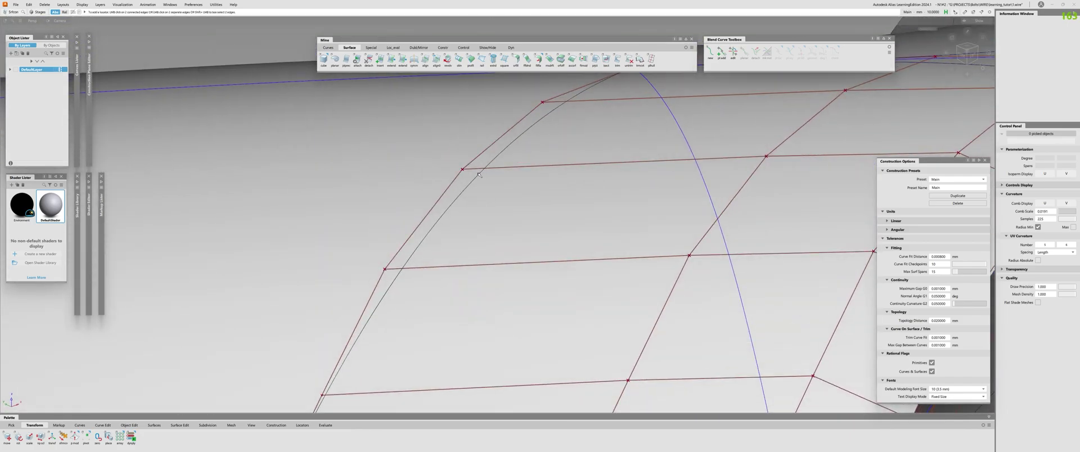
{"action": "left_click", "coordinate": [479, 175]}
{"action": "scroll", "coordinate": [479, 185], "scroll_direction": "down", "scroll_amount": 3}
{"action": "left_click_drag", "start_coordinate": [478, 204], "coordinate": [367, 193], "text": "alt+shift"}
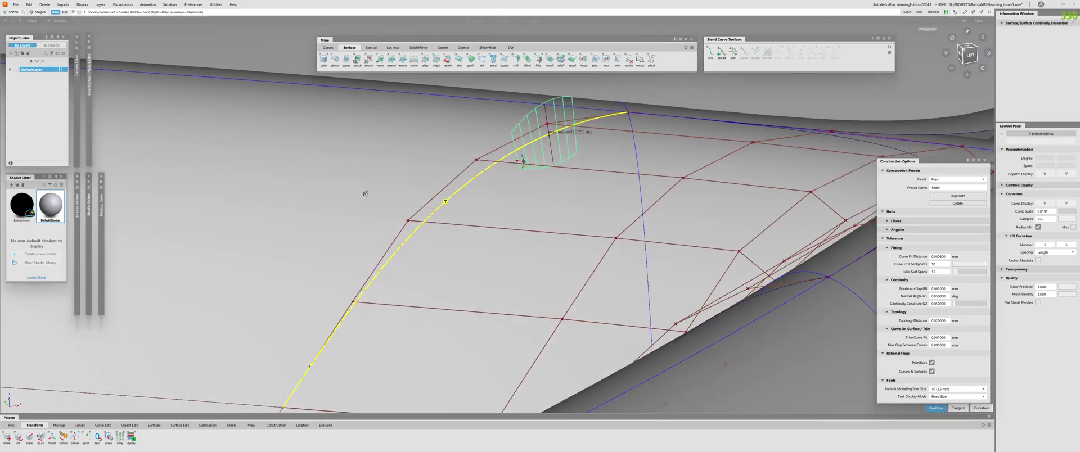
Examine the angular deviation comb along the corner patch's left edge at close range and from several angles
{"action": "left_click", "coordinate": [474, 180]}
{"action": "left_click_drag", "start_coordinate": [290, 171], "coordinate": [270, 149], "text": "ctrl+shift"}
{"action": "scroll", "coordinate": [523, 161], "scroll_direction": "down", "scroll_amount": 3}
{"action": "mouse_move", "coordinate": [523, 162]}
{"action": "left_mouse_down", "text": "alt+shift"}
{"action": "mouse_move", "coordinate": [549, 251]}
{"action": "mouse_move", "coordinate": [523, 161]}
{"action": "left_mouse_up", "text": "alt+shift"}
{"action": "scroll", "coordinate": [523, 162], "scroll_direction": "up", "scroll_amount": 5}
{"action": "scroll", "coordinate": [535, 144], "scroll_direction": "down", "scroll_amount": 3}
{"action": "scroll", "coordinate": [397, 277], "scroll_direction": "up", "scroll_amount": 3}
{"action": "mouse_move", "coordinate": [398, 278]}
{"action": "left_mouse_down", "text": "alt+shift"}
{"action": "mouse_move", "coordinate": [420, 180]}
{"action": "mouse_move", "coordinate": [398, 248]}
{"action": "left_mouse_up", "text": "alt+shift"}
{"action": "left_click_drag", "start_coordinate": [447, 220], "coordinate": [466, 203], "text": "alt+shift"}
{"action": "scroll", "coordinate": [434, 240], "scroll_direction": "down", "scroll_amount": 4}
{"action": "scroll", "coordinate": [457, 220], "scroll_direction": "up", "scroll_amount": 2}
{"action": "left_click", "coordinate": [467, 200]}
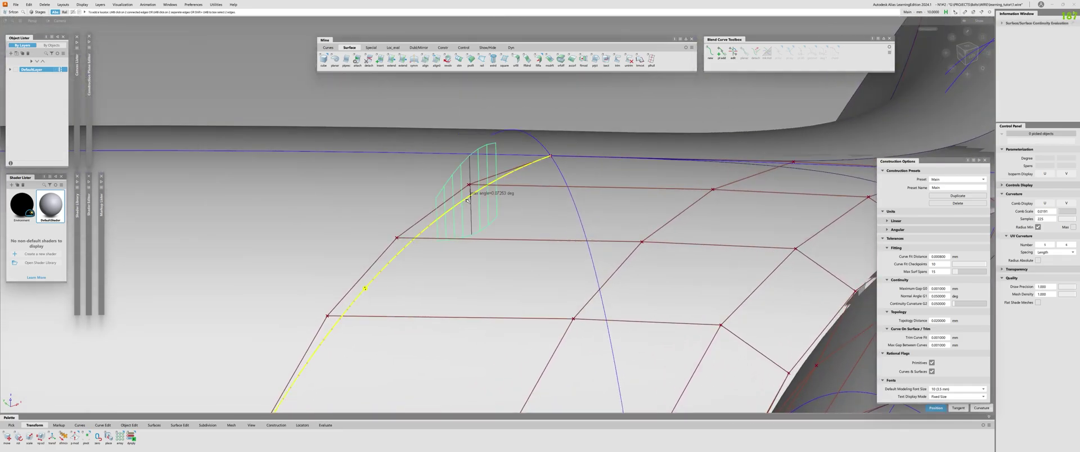
{"action": "middle_click_drag", "start_coordinate": [467, 200], "coordinate": [430, 235], "text": "alt+shift"}
{"action": "mouse_move", "coordinate": [431, 237]}
{"action": "left_mouse_down", "text": "alt+shift"}
{"action": "mouse_move", "coordinate": [501, 275]}
{"action": "mouse_move", "coordinate": [895, 182]}
{"action": "mouse_move", "coordinate": [597, 179]}
{"action": "mouse_move", "coordinate": [563, 242]}
{"action": "left_mouse_up", "text": "alt+shift"}
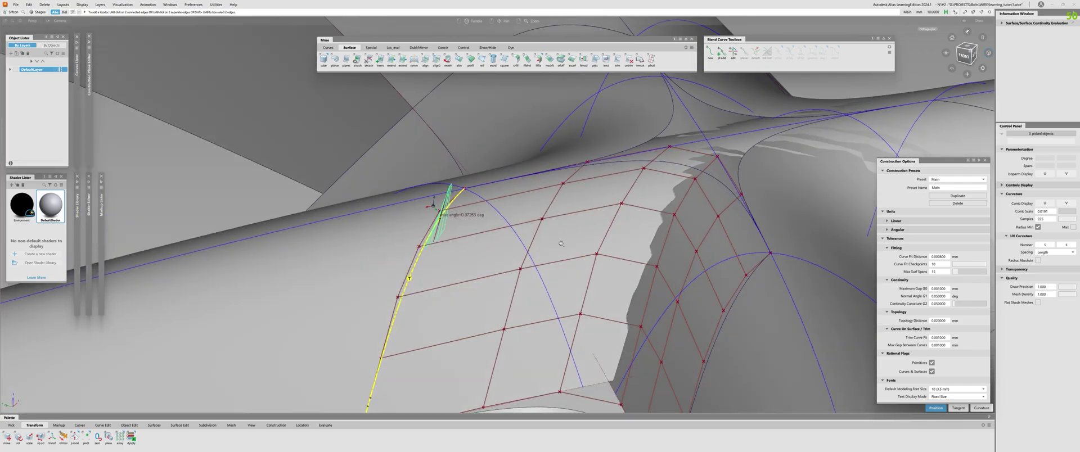
{"action": "right_click_drag", "start_coordinate": [562, 242], "coordinate": [521, 239], "text": "alt+shift"}
{"action": "left_click_drag", "start_coordinate": [521, 239], "coordinate": [522, 231], "text": "ctrl+shift"}
{"action": "left_click", "coordinate": [522, 232]}
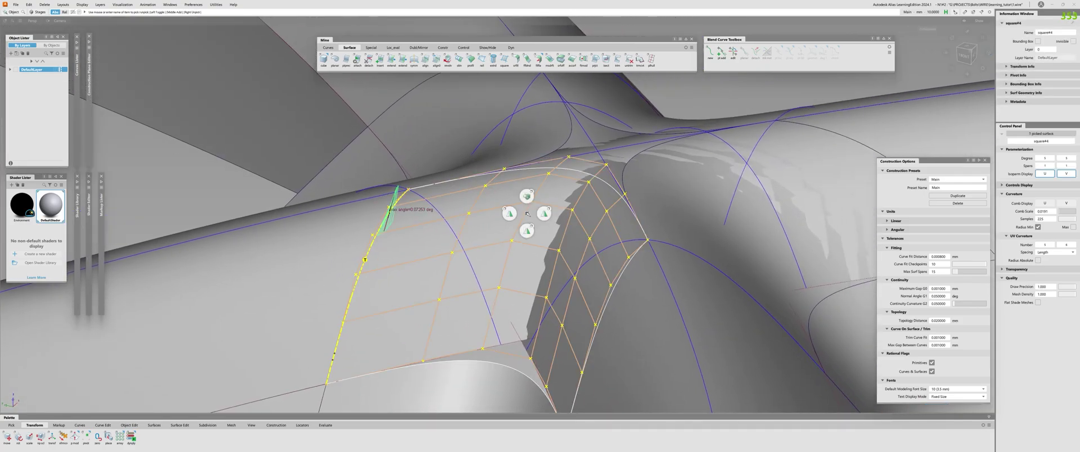
{"action": "left_click", "coordinate": [414, 60]}
{"action": "left_click_drag", "start_coordinate": [484, 214], "coordinate": [510, 207], "text": "alt+shift"}
{"action": "key", "text": "Escape"}
{"action": "left_click", "coordinate": [510, 207]}
{"action": "key", "text": "ctrl+d"}
{"action": "key", "text": "Return"}
{"action": "key", "text": "Escape"}
{"action": "right_click_drag", "start_coordinate": [483, 164], "coordinate": [506, 164], "text": "alt+shift"}
Pick the corner patch with its control vertices displayed, ready for editing
{"action": "key", "text": "c"}
{"action": "left_click_drag", "start_coordinate": [522, 156], "coordinate": [545, 169]}
{"action": "middle_click_drag", "start_coordinate": [542, 168], "coordinate": [544, 194], "text": "ctrl+shift"}
{"action": "key", "text": "o"}
{"action": "left_click", "coordinate": [605, 181]}
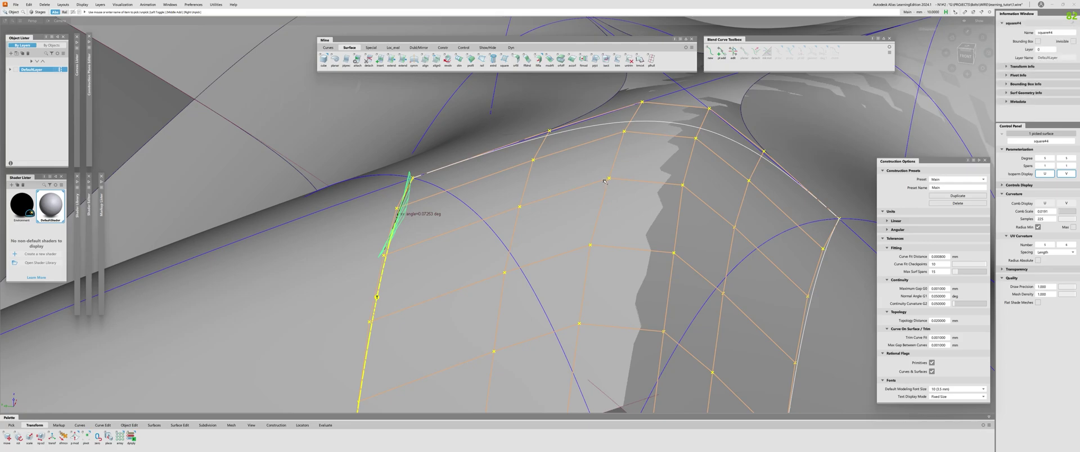
{"action": "key", "text": "ctrl+c"}
{"action": "key", "text": "ctrl+v"}
Pick the second-row control vertex one column in from the patch's left edge and set the Slide mouse sensitivity to 10
{"action": "left_click_drag", "start_coordinate": [594, 198], "coordinate": [503, 178], "text": "ctrl+shift"}
{"action": "left_click", "coordinate": [579, 171]}
{"action": "key", "text": "x"}
{"action": "left_click_drag", "start_coordinate": [569, 185], "coordinate": [606, 217], "text": "alt+shift"}
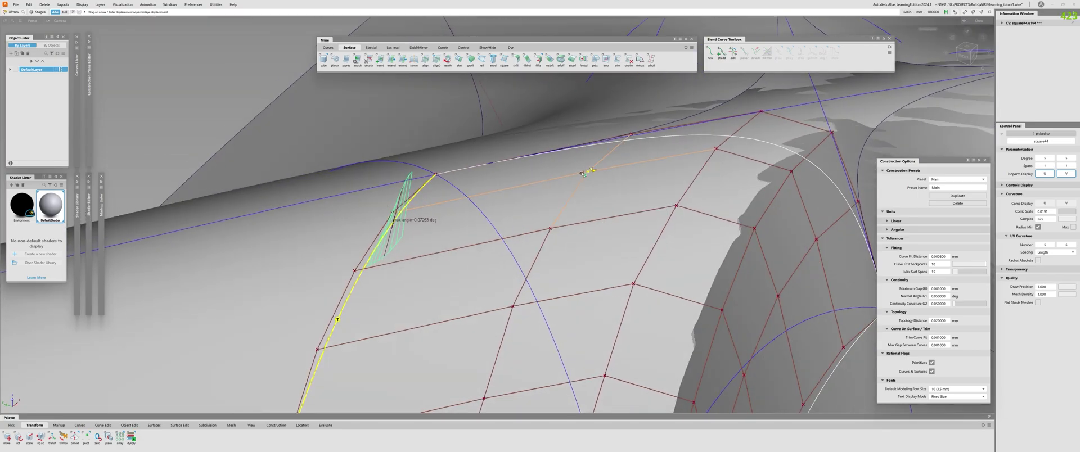
{"action": "right_click", "coordinate": [597, 176]}
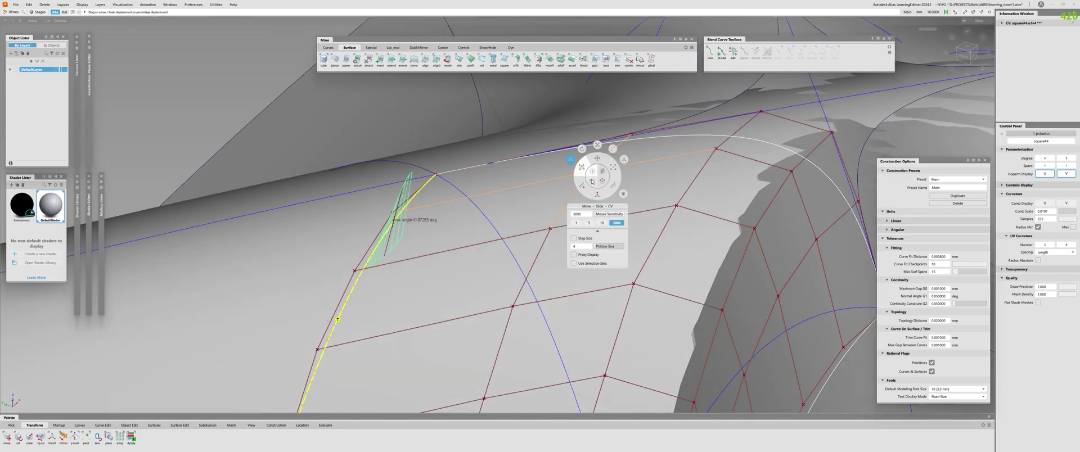
{"action": "left_click", "coordinate": [601, 224]}
Pick the third-row control vertex in the same column and set the Slide mouse sensitivity to 1000
{"action": "left_click_drag", "start_coordinate": [527, 188], "coordinate": [566, 211], "text": "alt+shift"}
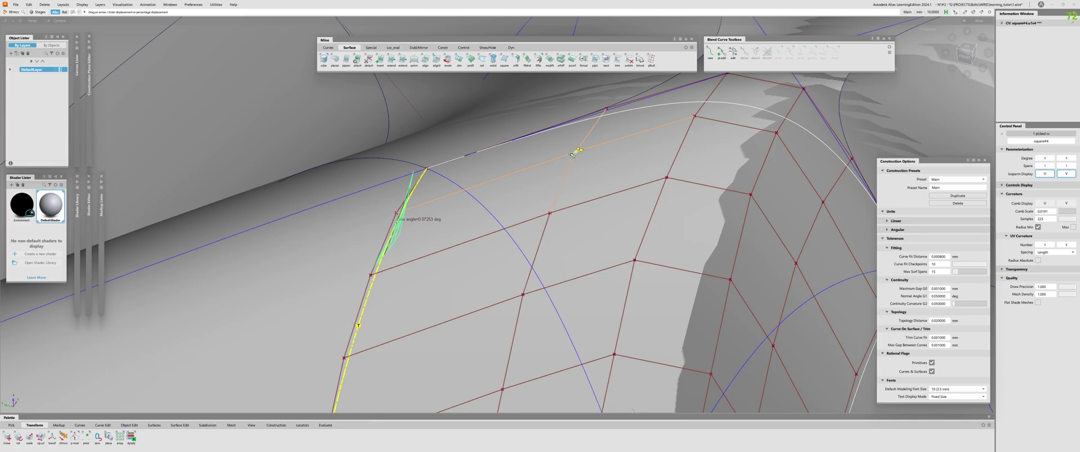
{"action": "left_click", "coordinate": [528, 204]}
{"action": "left_click", "coordinate": [546, 216]}
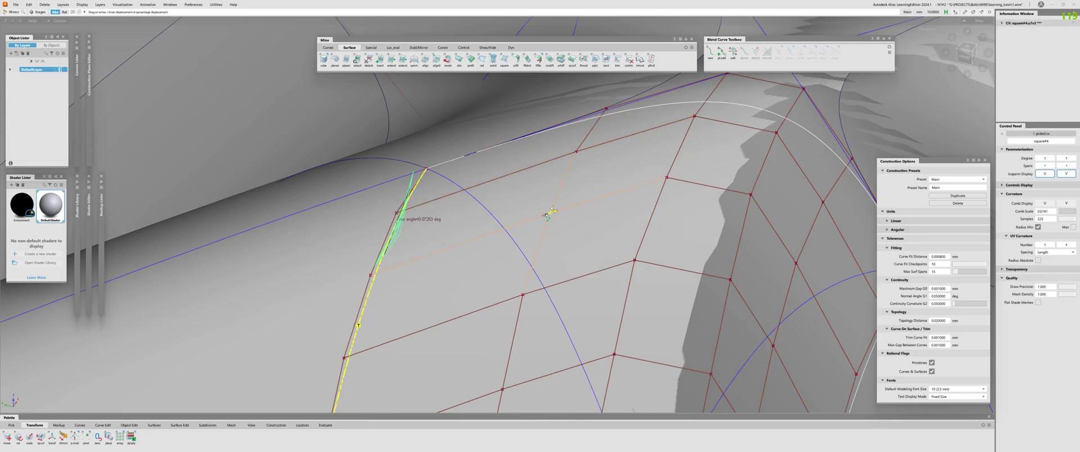
{"action": "left_click_drag", "start_coordinate": [551, 212], "coordinate": [464, 236], "text": "alt+shift"}
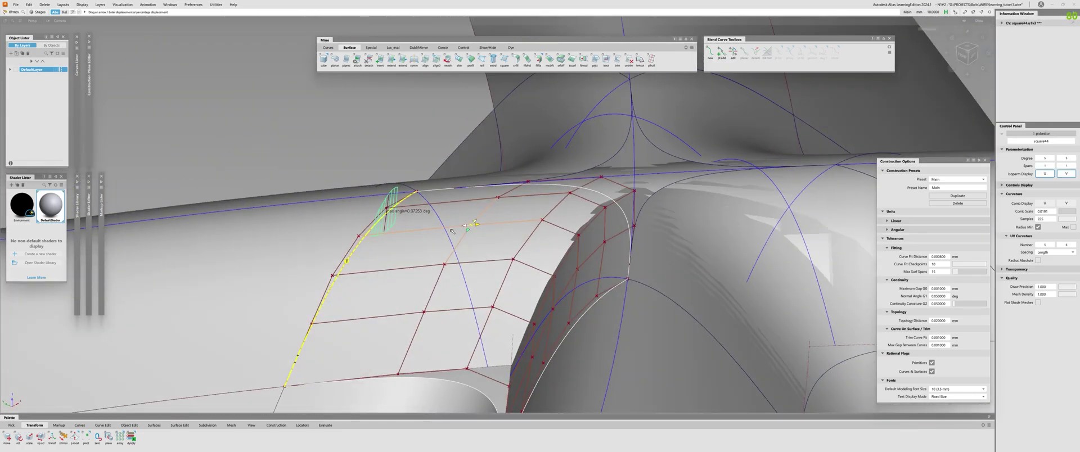
{"action": "right_click", "coordinate": [464, 235]}
{"action": "left_click", "coordinate": [491, 283]}
{"action": "left_click_drag", "start_coordinate": [492, 284], "coordinate": [521, 225], "text": "alt+shift"}
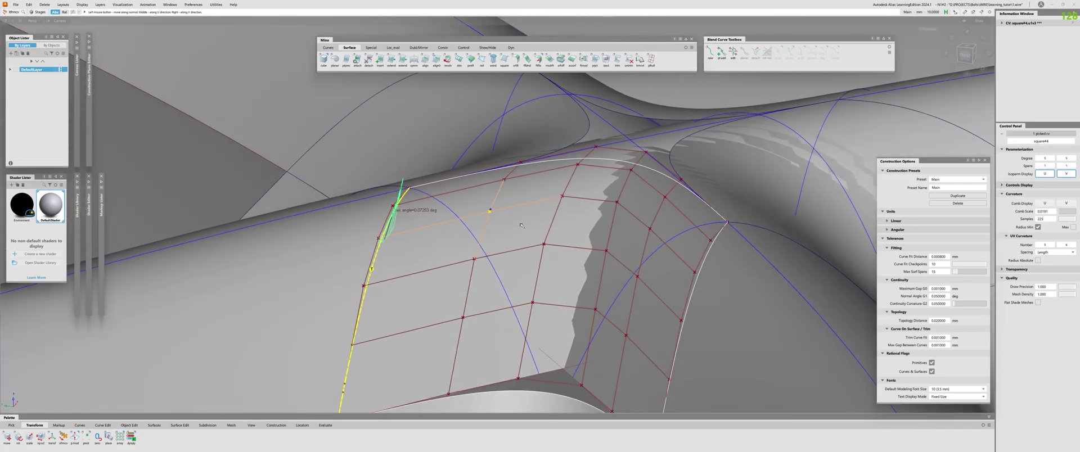
Fine-tune the second- and third-row control vertices beside the left edge alternately to reduce the angular deviation there
{"action": "left_click_drag", "start_coordinate": [736, 192], "coordinate": [424, 265], "text": "alt+shift"}
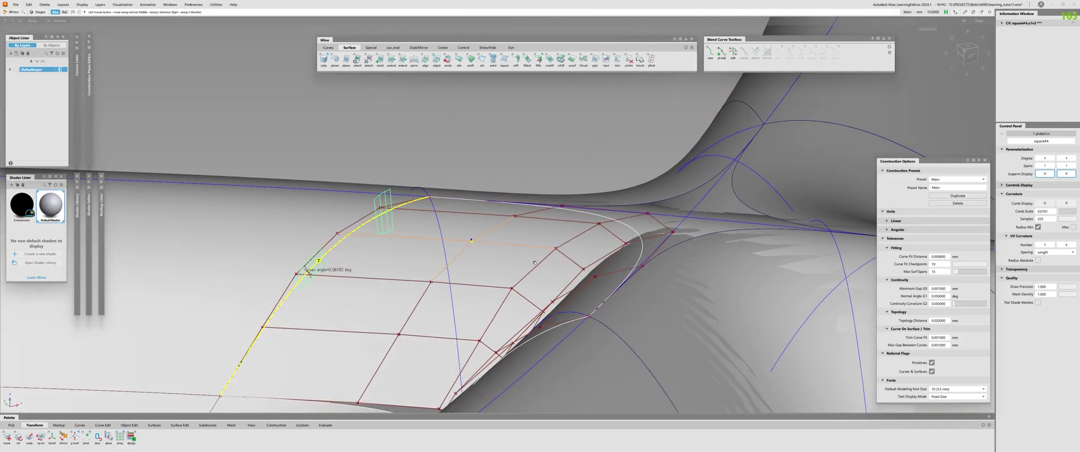
{"action": "left_click_drag", "start_coordinate": [871, 218], "coordinate": [289, 277]}
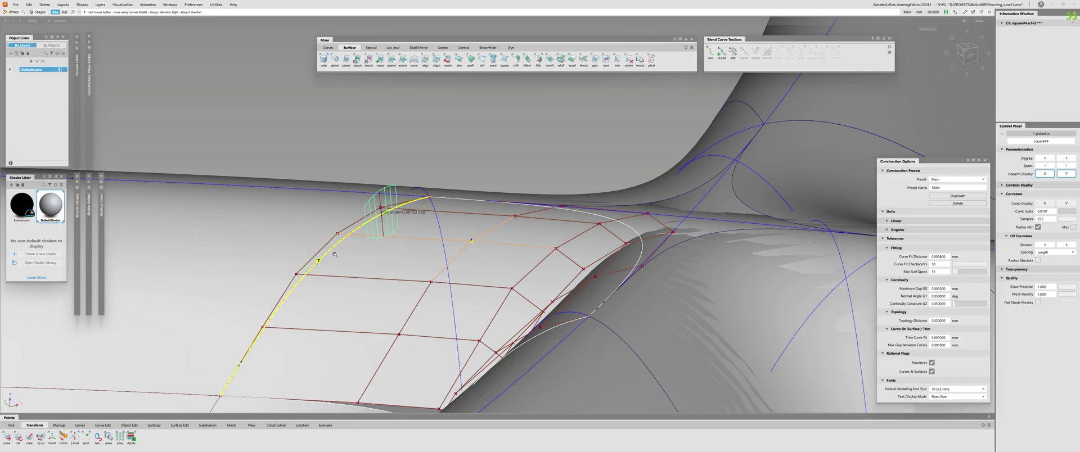
{"action": "left_click_drag", "start_coordinate": [463, 252], "coordinate": [505, 232], "text": "alt+shift"}
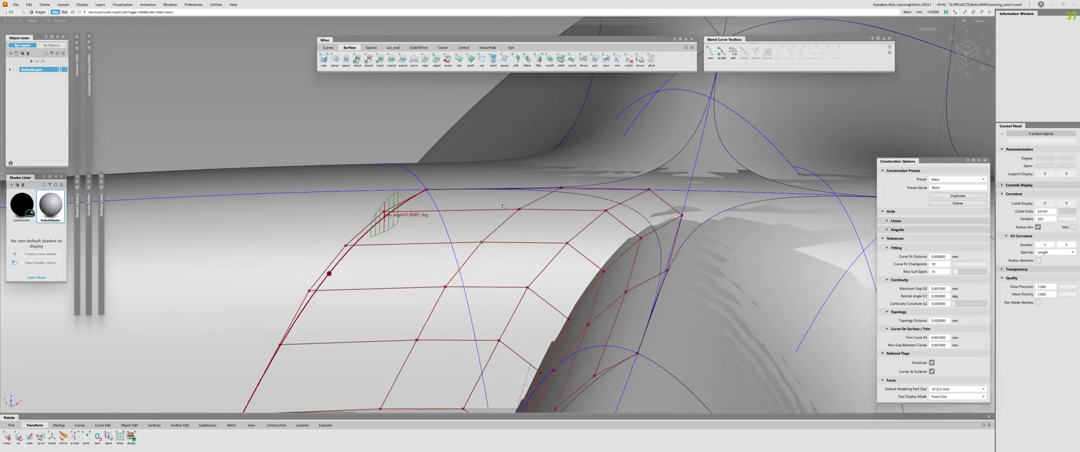
{"action": "left_click", "coordinate": [498, 259]}
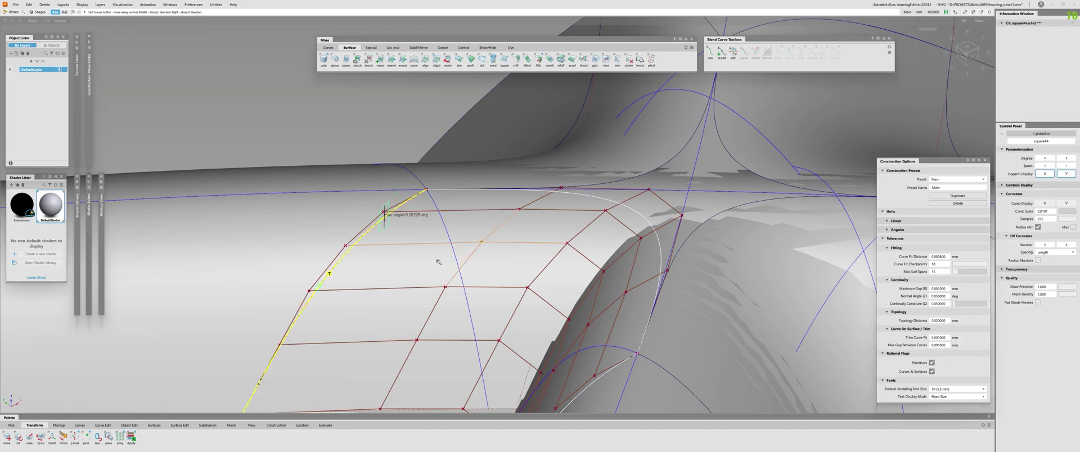
{"action": "left_click", "coordinate": [540, 221]}
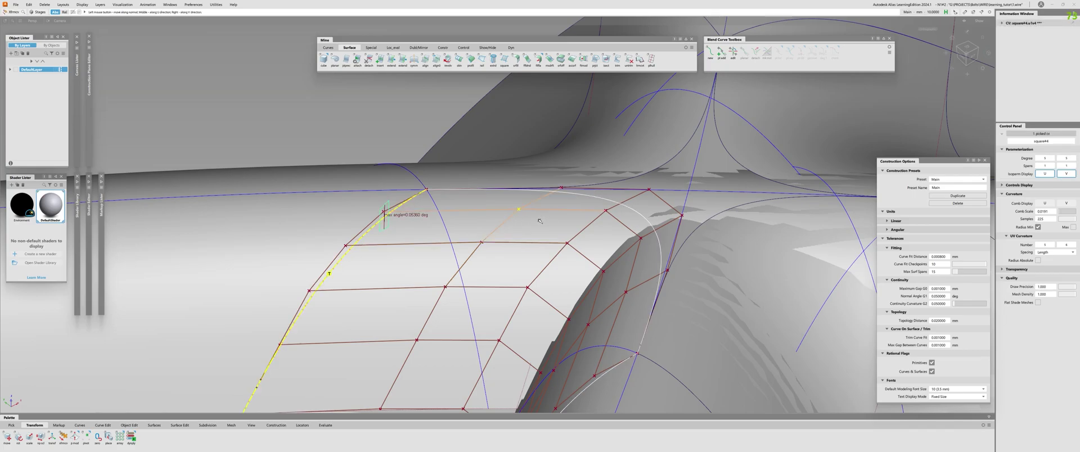
{"action": "left_click", "coordinate": [489, 250]}
{"action": "left_click", "coordinate": [533, 225]}
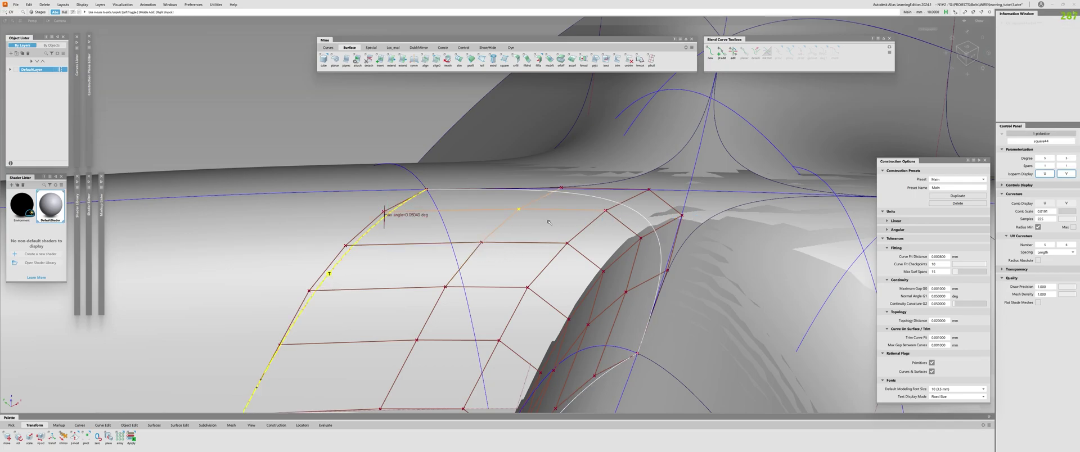
Pick the adjusted corner patch and make it symmetric, with its corrected left half as the master side
{"action": "right_click_drag", "start_coordinate": [511, 246], "coordinate": [462, 246], "text": "alt+shift"}
{"action": "left_click_drag", "start_coordinate": [461, 246], "coordinate": [496, 242], "text": "alt+shift"}
{"action": "right_click_drag", "start_coordinate": [495, 242], "coordinate": [515, 225], "text": "alt+shift"}
{"action": "left_click_drag", "start_coordinate": [515, 225], "coordinate": [507, 158], "text": "alt+shift"}
{"action": "left_click_drag", "start_coordinate": [442, 209], "coordinate": [575, 147], "text": "alt+shift"}
{"action": "left_click", "coordinate": [548, 208]}
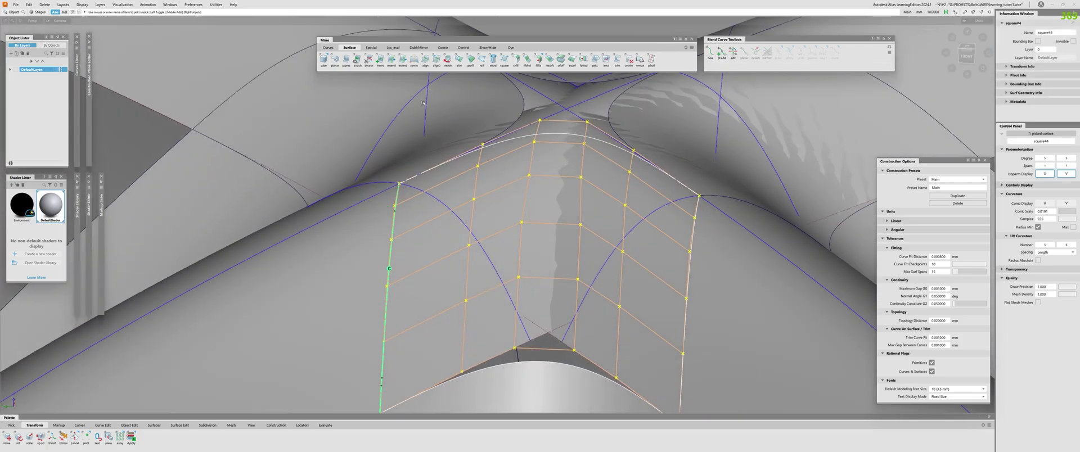
{"action": "left_click", "coordinate": [414, 59]}
{"action": "left_click", "coordinate": [967, 56]}
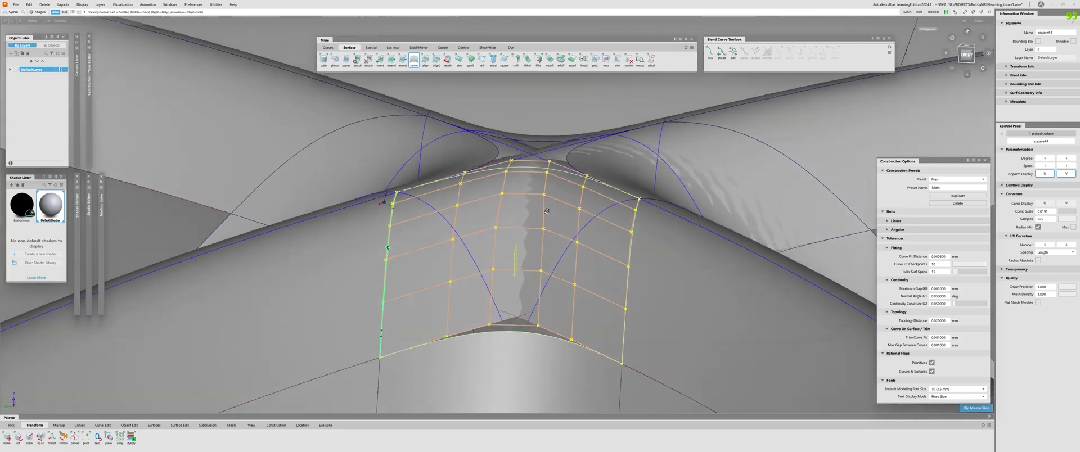
Pick the second-row control vertex beside the symmetric patch's left edge and lower the Slide mouse sensitivity
{"action": "left_click_drag", "start_coordinate": [601, 189], "coordinate": [601, 167], "text": "alt+shift"}
{"action": "left_click", "coordinate": [639, 237]}
{"action": "left_click_drag", "start_coordinate": [518, 220], "coordinate": [540, 236], "text": "alt+shift"}
{"action": "right_click_drag", "start_coordinate": [512, 225], "coordinate": [565, 226], "text": "alt+shift"}
{"action": "left_click", "coordinate": [529, 214]}
{"action": "left_click_drag", "start_coordinate": [574, 212], "coordinate": [518, 218], "text": "alt+shift"}
{"action": "right_click", "coordinate": [538, 220]}
{"action": "left_click", "coordinate": [525, 210]}
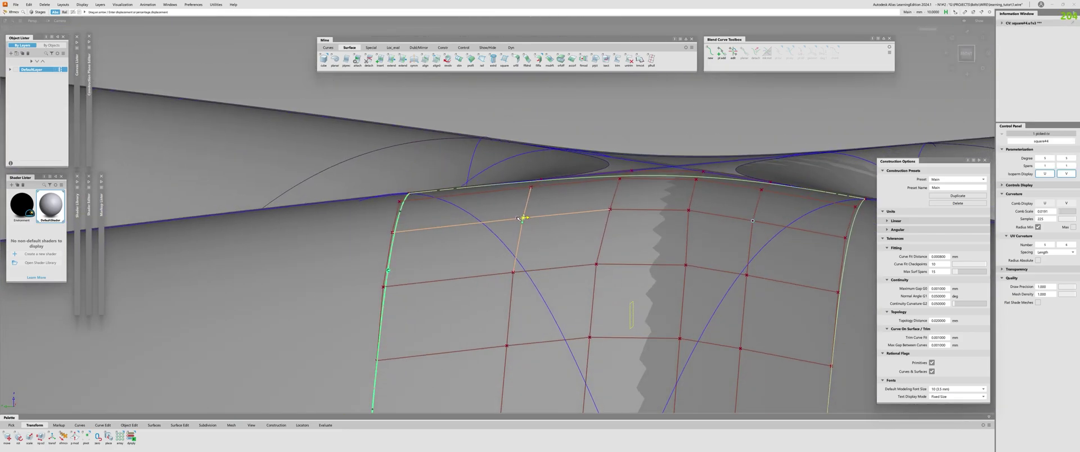
{"action": "right_click", "coordinate": [524, 220]}
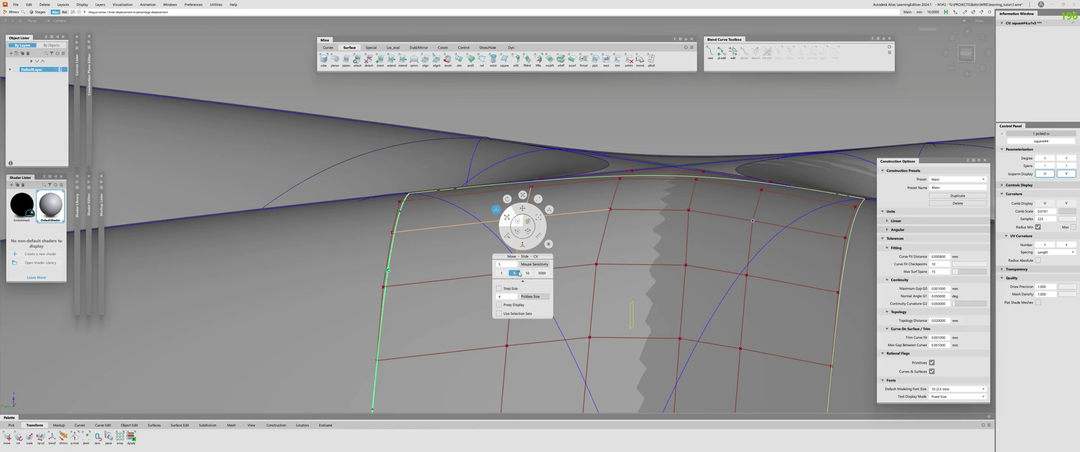
{"action": "left_click", "coordinate": [516, 273]}
Evaluate the surface continuity along the corner patch's front edge where it meets the round blend surface
{"action": "right_click_drag", "start_coordinate": [510, 221], "coordinate": [450, 242], "text": "alt+shift"}
{"action": "left_click_drag", "start_coordinate": [450, 242], "coordinate": [675, 330], "text": "alt+shift"}
{"action": "left_click", "coordinate": [517, 347]}
{"action": "left_click", "coordinate": [520, 346]}
{"action": "right_click_drag", "start_coordinate": [676, 330], "coordinate": [613, 298], "text": "alt+shift"}
{"action": "left_click_drag", "start_coordinate": [613, 299], "coordinate": [569, 267], "text": "alt+shift"}
{"action": "middle_click_drag", "start_coordinate": [569, 268], "coordinate": [489, 252], "text": "alt+shift"}
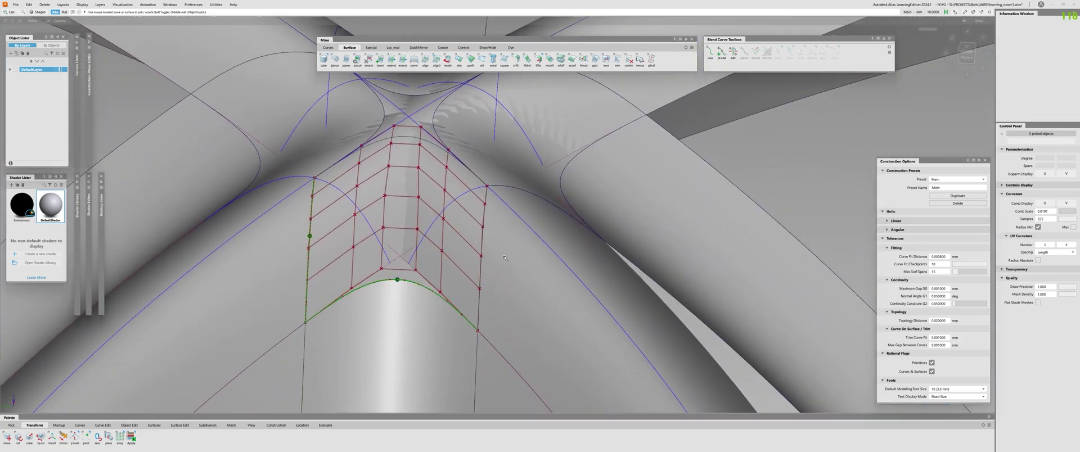
Project the patch's right edge onto the arch surface and evaluate the surface continuity along that edge
{"action": "left_click", "coordinate": [595, 60]}
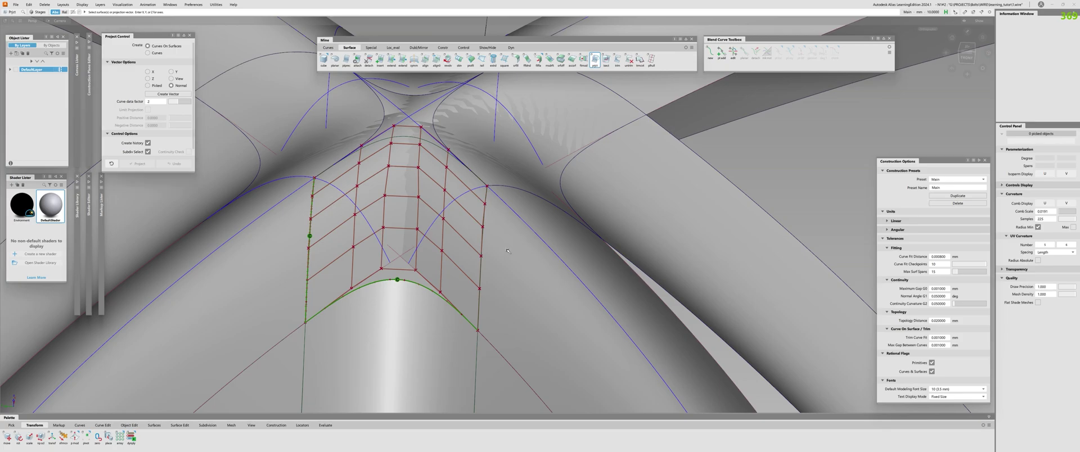
{"action": "left_click", "coordinate": [486, 240]}
{"action": "left_click", "coordinate": [483, 241]}
{"action": "left_click_drag", "start_coordinate": [482, 243], "coordinate": [409, 300], "text": "alt+shift"}
{"action": "middle_click_drag", "start_coordinate": [409, 300], "coordinate": [415, 328], "text": "alt+shift"}
{"action": "right_click_drag", "start_coordinate": [415, 328], "coordinate": [501, 259], "text": "alt+shift"}
{"action": "left_click", "coordinate": [486, 208]}
Pick an interior control vertex left of the patch's centreline for adjustment, then hide the patch's control vertices
{"action": "left_click_drag", "start_coordinate": [486, 208], "coordinate": [502, 409], "text": "alt+shift"}
{"action": "key", "text": "w"}
{"action": "right_click_drag", "start_coordinate": [502, 409], "coordinate": [446, 192], "text": "alt+shift"}
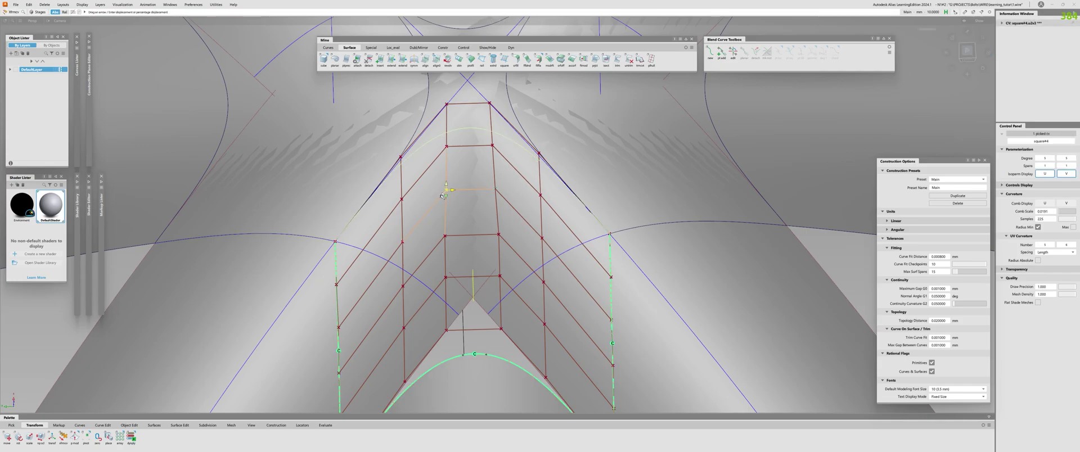
{"action": "left_click_drag", "start_coordinate": [439, 198], "coordinate": [394, 225], "text": "alt+shift"}
{"action": "left_click_drag", "start_coordinate": [394, 225], "coordinate": [394, 203], "text": "ctrl+shift"}
{"action": "right_click_drag", "start_coordinate": [483, 271], "coordinate": [416, 303], "text": "alt+shift"}
{"action": "left_click_drag", "start_coordinate": [416, 304], "coordinate": [423, 281], "text": "alt+shift"}
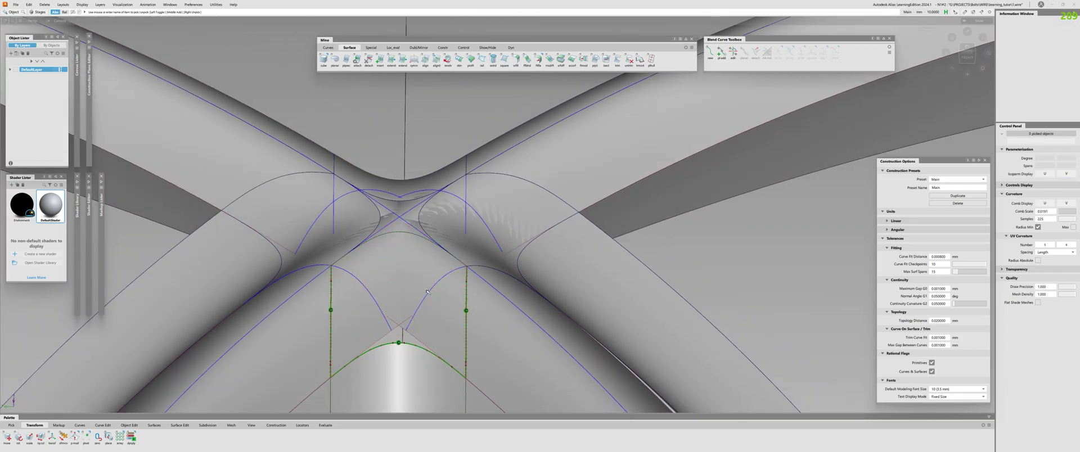
Remove the continuity checks from the corner patch's edges
{"action": "right_click_drag", "start_coordinate": [425, 295], "coordinate": [360, 270], "text": "alt+shift"}
{"action": "left_click_drag", "start_coordinate": [360, 247], "coordinate": [338, 225], "text": "ctrl+shift"}
{"action": "right_click_drag", "start_coordinate": [315, 237], "coordinate": [378, 233], "text": "alt+shift"}
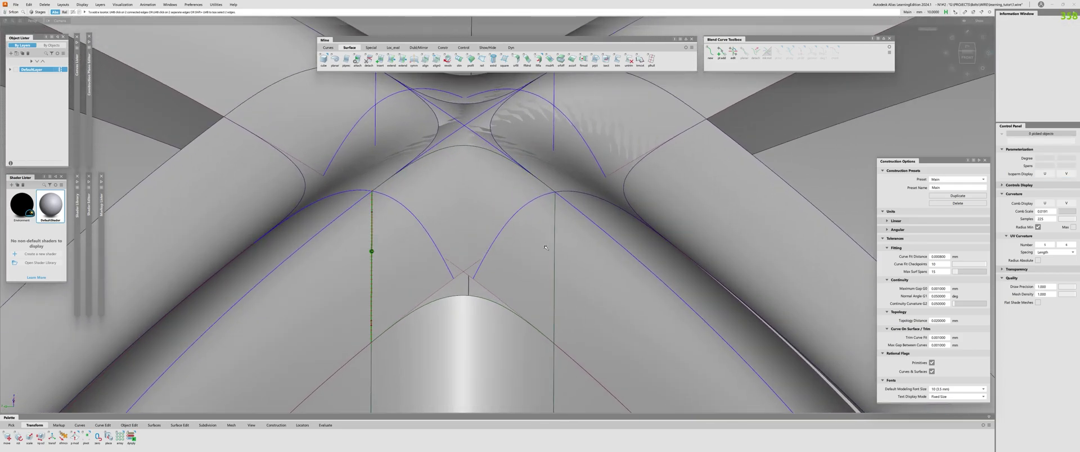
{"action": "left_click_drag", "start_coordinate": [479, 297], "coordinate": [520, 216], "text": "alt+shift"}
{"action": "right_click_drag", "start_coordinate": [520, 216], "coordinate": [394, 169], "text": "alt+shift"}
{"action": "left_click_drag", "start_coordinate": [382, 135], "coordinate": [360, 113], "text": "ctrl+shift"}
{"action": "left_click_drag", "start_coordinate": [354, 95], "coordinate": [604, 292]}
Examine the blended junction and the full crossing arches from several angles
{"action": "right_click_drag", "start_coordinate": [450, 197], "coordinate": [501, 169], "text": "alt+shift"}
{"action": "left_click_drag", "start_coordinate": [501, 168], "coordinate": [453, 177], "text": "alt+shift"}
{"action": "right_click_drag", "start_coordinate": [453, 177], "coordinate": [467, 172], "text": "alt+shift"}
{"action": "left_click_drag", "start_coordinate": [467, 172], "coordinate": [456, 175], "text": "alt+shift"}
{"action": "middle_click_drag", "start_coordinate": [457, 175], "coordinate": [458, 252], "text": "alt+shift"}
{"action": "left_click_drag", "start_coordinate": [328, 237], "coordinate": [546, 219], "text": "alt+shift"}
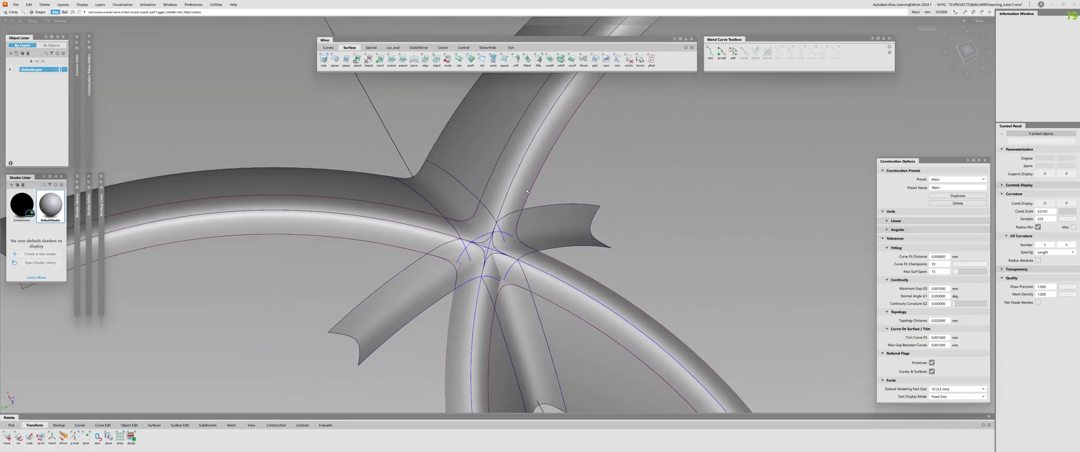
{"action": "left_click_drag", "start_coordinate": [565, 174], "coordinate": [586, 286], "text": "alt+shift"}
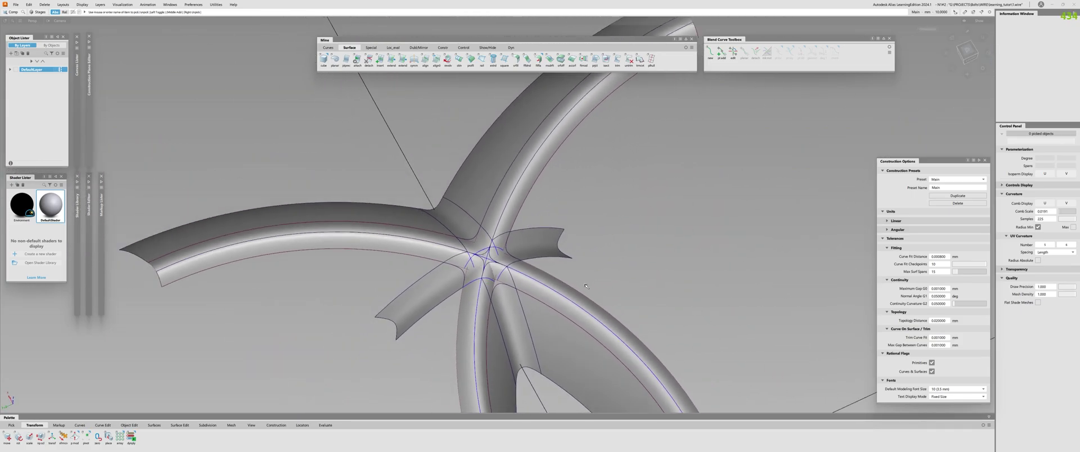
Hide arch surfaces around the junction and show all hidden geometry again
{"action": "left_click", "coordinate": [468, 326]}
{"action": "left_click_drag", "start_coordinate": [426, 310], "coordinate": [419, 269], "text": "alt+shift"}
{"action": "left_click", "coordinate": [439, 235]}
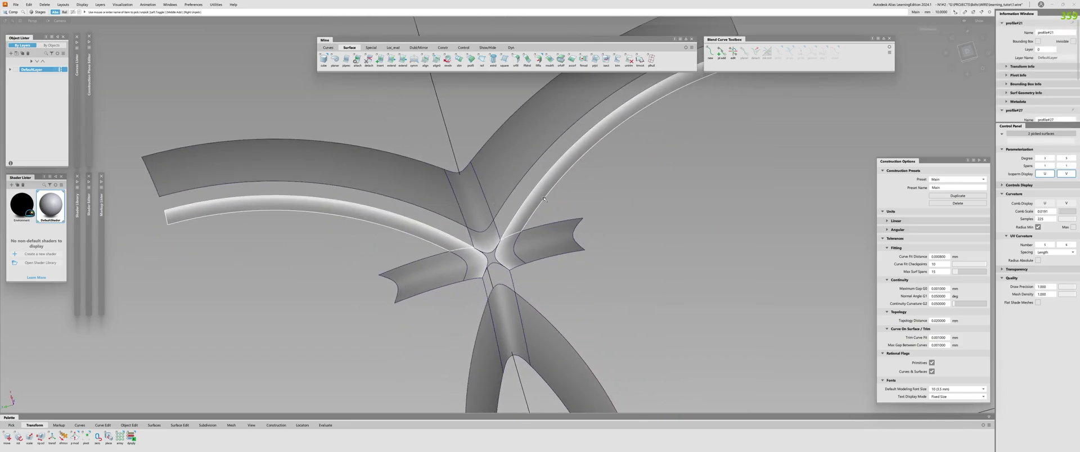
{"action": "key", "text": "alt+i"}
{"action": "key", "text": "alt+v"}
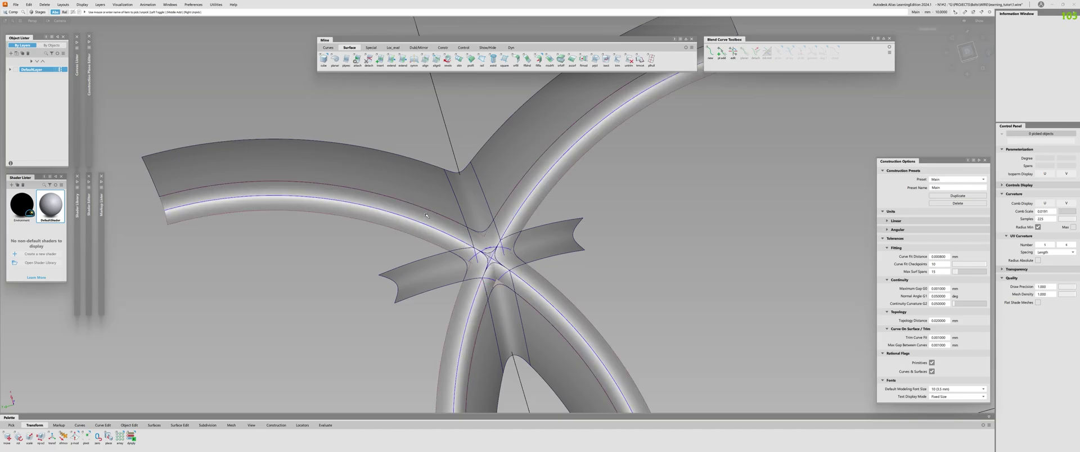
Delete the unneeded curves on surface running along the arches and isolate the two arch surfaces
{"action": "left_click", "coordinate": [537, 183]}
{"action": "middle_click_drag", "start_coordinate": [550, 252], "coordinate": [558, 204], "text": "alt+shift"}
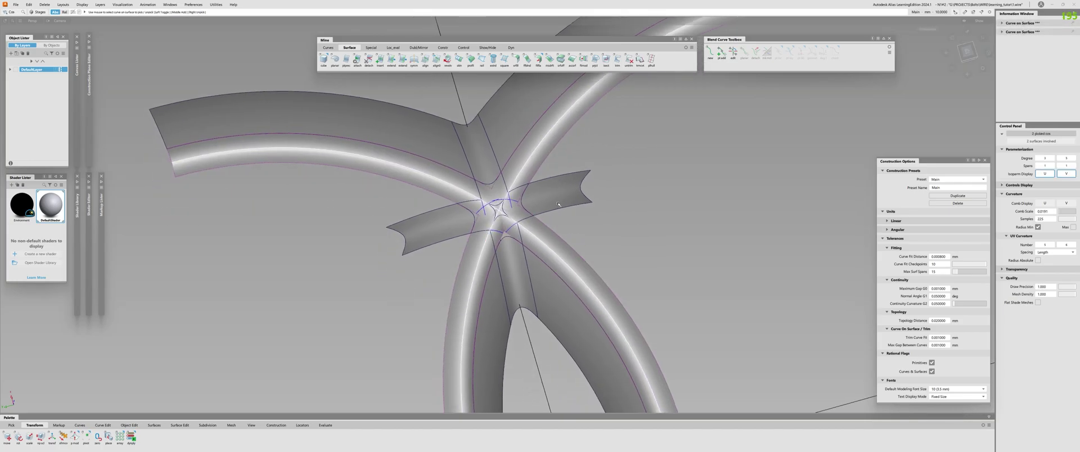
{"action": "left_click_drag", "start_coordinate": [558, 204], "coordinate": [563, 183], "text": "alt+shift"}
{"action": "left_click", "coordinate": [563, 180]}
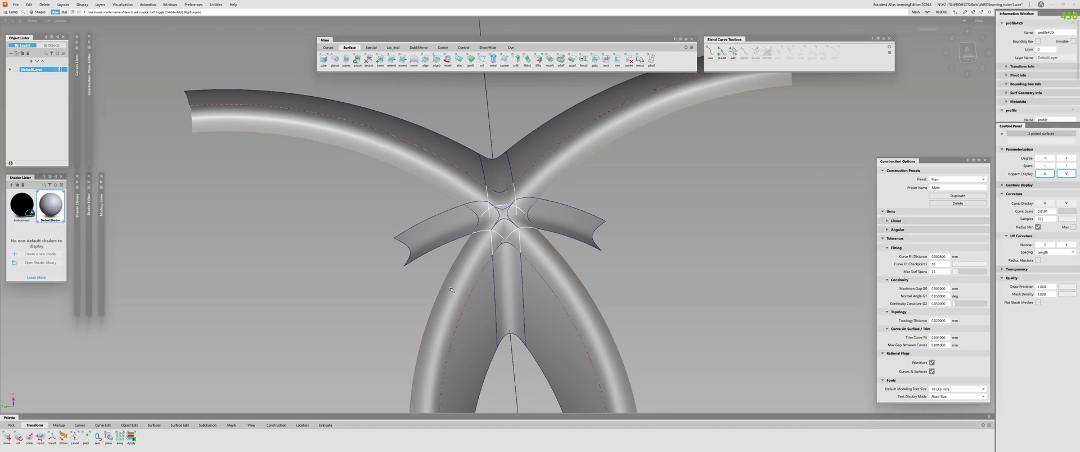
{"action": "key", "text": "Delete"}
{"action": "right_click_drag", "start_coordinate": [451, 290], "coordinate": [490, 234], "text": "alt+shift"}
{"action": "middle_click_drag", "start_coordinate": [489, 234], "coordinate": [477, 277], "text": "alt+shift"}
{"action": "left_click_drag", "start_coordinate": [478, 277], "coordinate": [509, 178], "text": "alt+shift"}
{"action": "right_click_drag", "start_coordinate": [509, 179], "coordinate": [468, 196], "text": "alt+shift"}
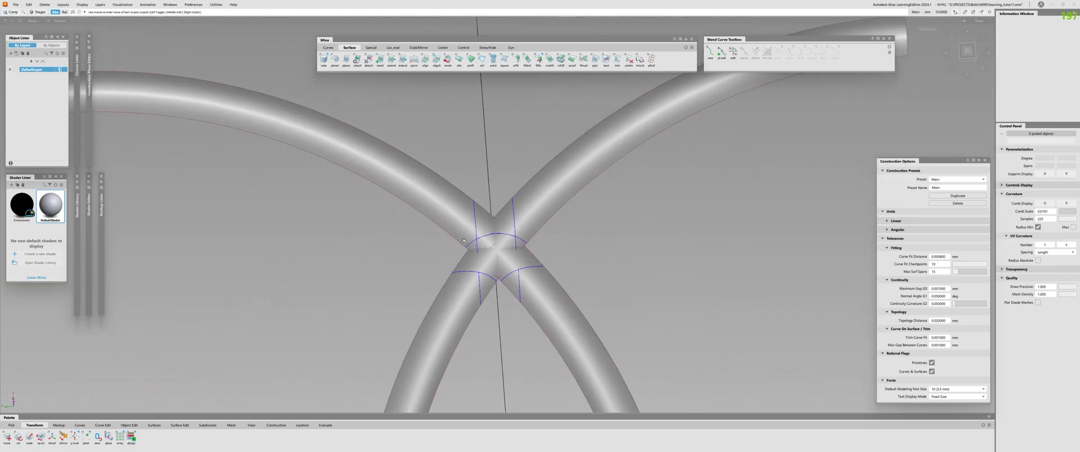
Trim both arch surfaces along the curves on surface at the junction, keeping the outer lengths, and show the surrounding surfaces again
{"action": "key", "text": "t"}
{"action": "left_click", "coordinate": [467, 196]}
{"action": "key", "text": "space"}
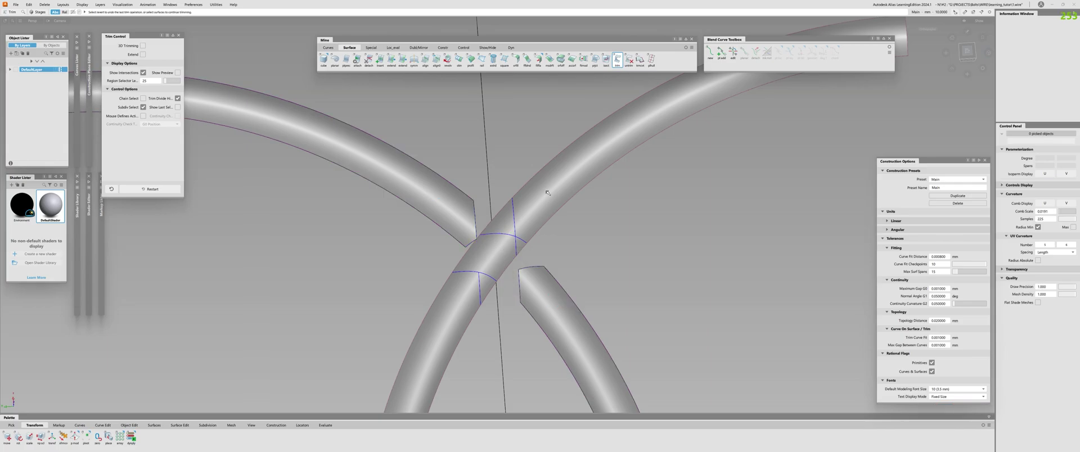
{"action": "left_click", "coordinate": [433, 325]}
{"action": "key", "text": "space"}
{"action": "right_click_drag", "start_coordinate": [476, 279], "coordinate": [403, 350], "text": "alt+shift"}
{"action": "left_click_drag", "start_coordinate": [403, 349], "coordinate": [460, 253], "text": "alt+shift"}
{"action": "key", "text": "ctrl+z"}
Project the corner patch's boundary curves onto the arch surface along Z as curves on surface
{"action": "right_click_drag", "start_coordinate": [544, 296], "coordinate": [608, 290], "text": "alt+shift"}
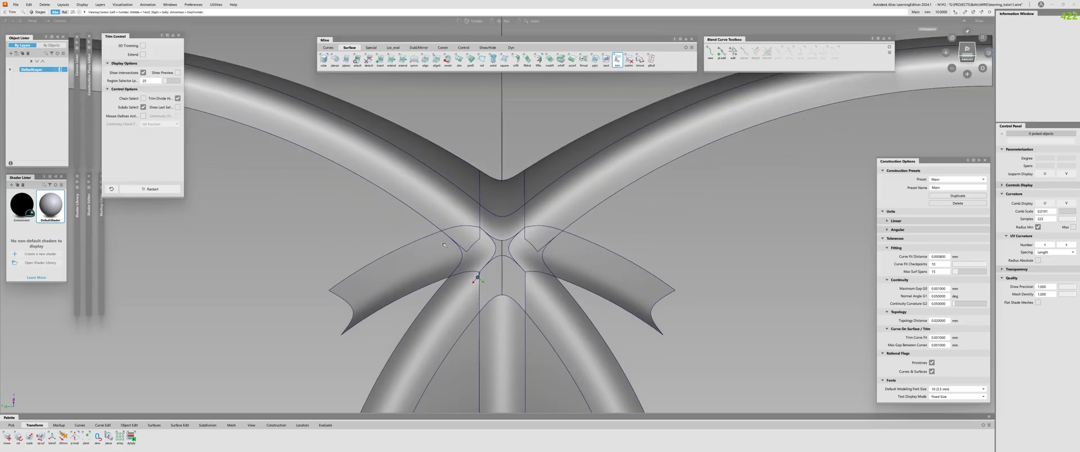
{"action": "left_click_drag", "start_coordinate": [563, 270], "coordinate": [624, 304], "text": "alt+shift"}
{"action": "left_click_drag", "start_coordinate": [405, 225], "coordinate": [394, 197], "text": "ctrl+shift"}
{"action": "left_click", "coordinate": [371, 202]}
{"action": "left_click", "coordinate": [371, 201]}
{"action": "right_click_drag", "start_coordinate": [360, 202], "coordinate": [404, 199], "text": "alt+shift"}
{"action": "left_click", "coordinate": [595, 59]}
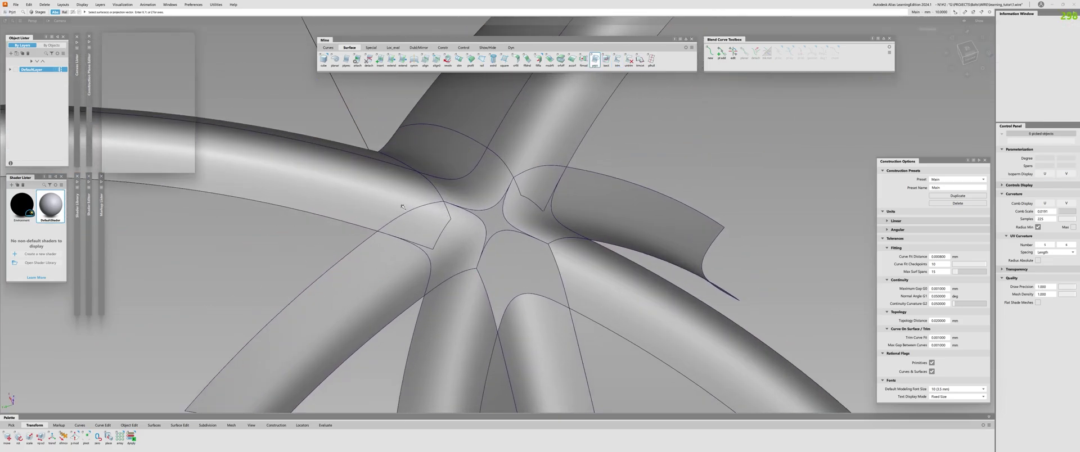
{"action": "left_click", "coordinate": [389, 209]}
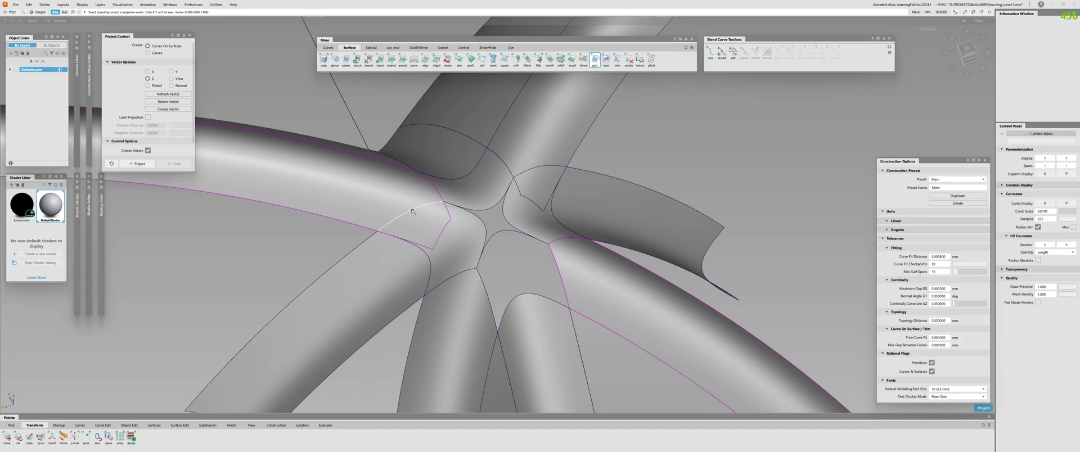
{"action": "right_click_drag", "start_coordinate": [529, 128], "coordinate": [464, 250], "text": "alt+shift"}
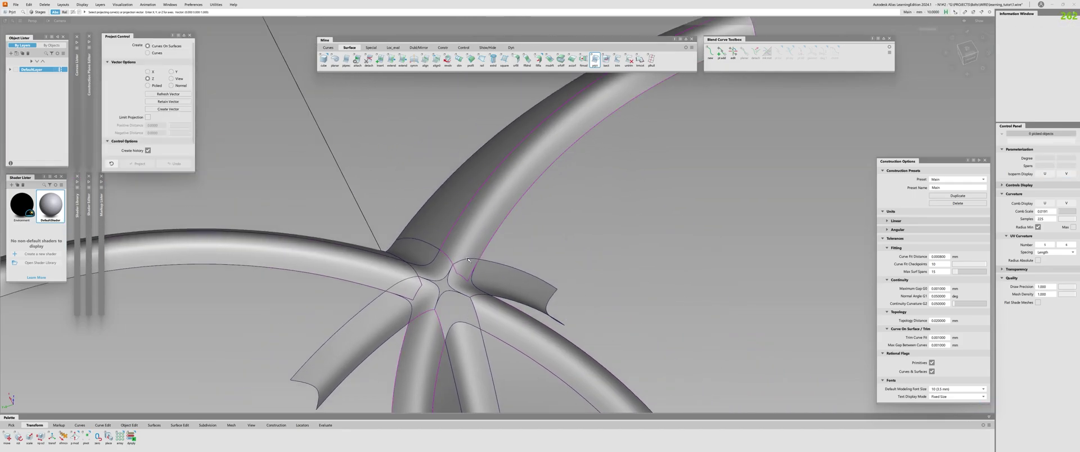
Trim the arch surface at the junction along the projected curves on surface
{"action": "key", "text": "ctrl+shift+c"}
{"action": "left_click", "coordinate": [471, 262]}
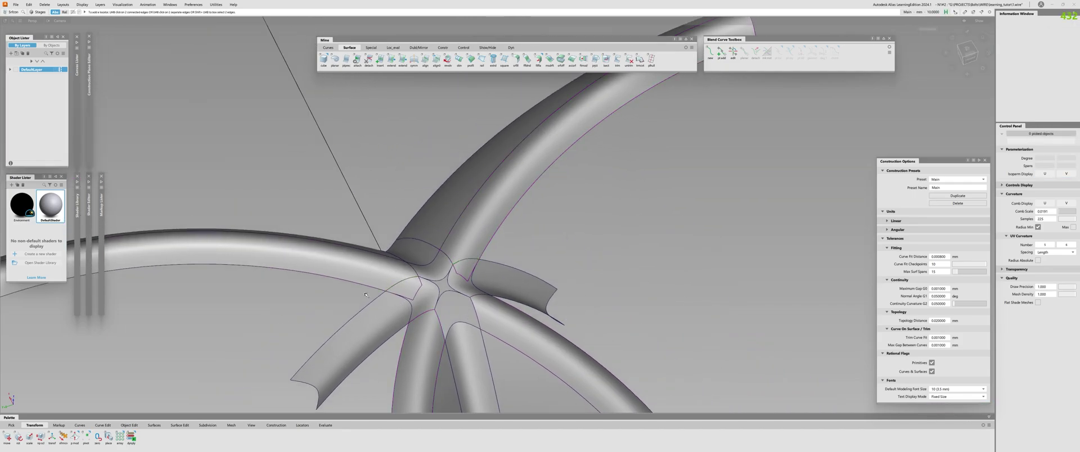
{"action": "key", "text": "ctrl+shift+t"}
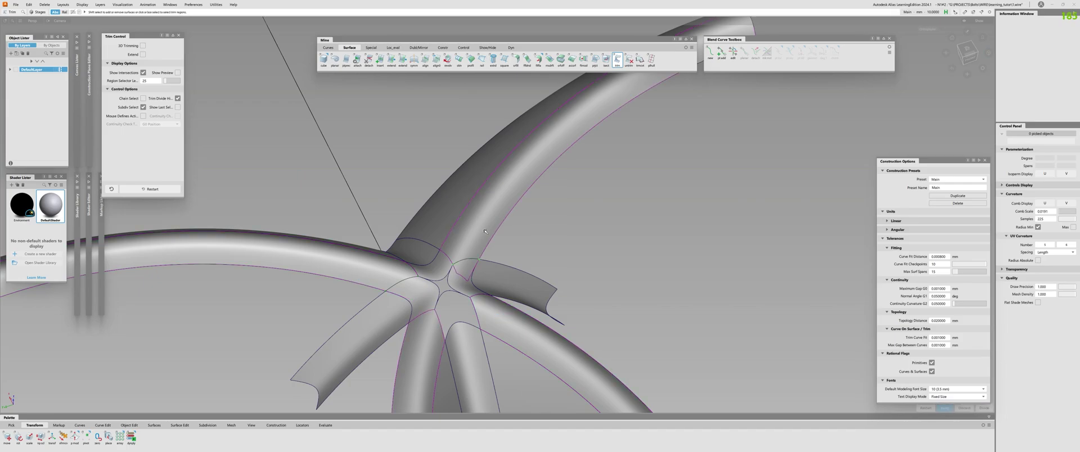
{"action": "key", "text": "space"}
Check the surface continuity along the trimmed seams around the junction and clear the continuity locators
{"action": "left_click_drag", "start_coordinate": [418, 355], "coordinate": [463, 275], "text": "alt+shift"}
{"action": "right_click_drag", "start_coordinate": [473, 264], "coordinate": [476, 260], "text": "ctrl+shift"}
{"action": "mouse_move", "coordinate": [476, 260]}
{"action": "left_mouse_down", "text": "alt+shift"}
{"action": "mouse_move", "coordinate": [403, 184]}
{"action": "mouse_move", "coordinate": [330, 297]}
{"action": "mouse_move", "coordinate": [487, 59]}
{"action": "mouse_move", "coordinate": [425, 197]}
{"action": "mouse_move", "coordinate": [309, 217]}
{"action": "mouse_move", "coordinate": [483, 256]}
{"action": "left_mouse_up", "text": "alt+shift"}
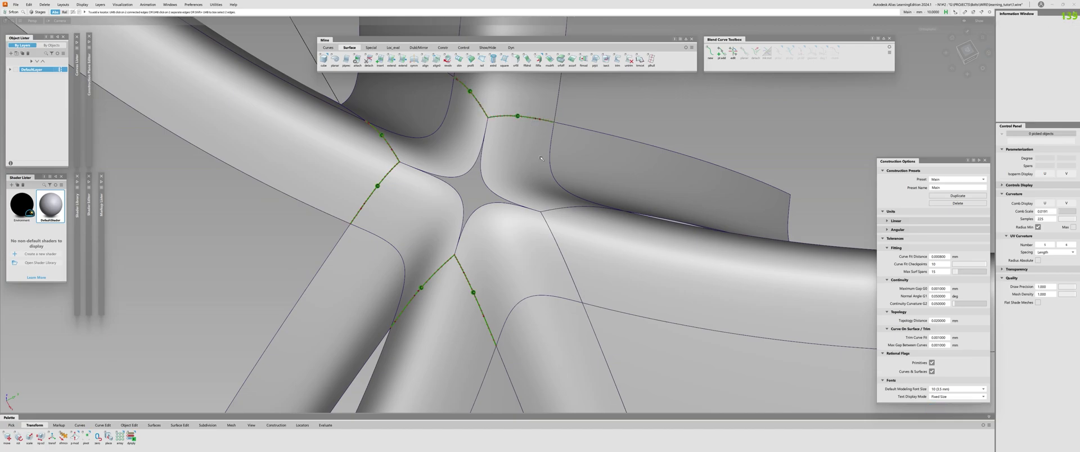
{"action": "left_click_drag", "start_coordinate": [504, 176], "coordinate": [520, 180], "text": "alt+shift"}
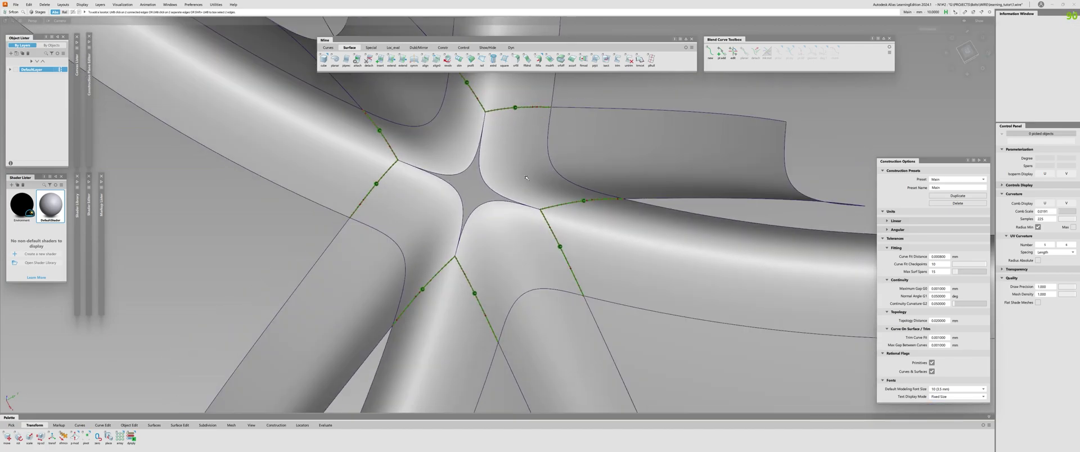
{"action": "right_click_drag", "start_coordinate": [532, 162], "coordinate": [428, 168], "text": "alt+shift"}
{"action": "left_click_drag", "start_coordinate": [428, 169], "coordinate": [327, 155], "text": "alt+shift"}
{"action": "key", "text": "ctrl+l"}
Build a freeform blend with G2 curvature and edge-aligned ends between the two facing curved edges of the central star-shaped opening
{"action": "right_click_drag", "start_coordinate": [368, 203], "coordinate": [455, 231], "text": "alt+shift"}
{"action": "left_click", "coordinate": [527, 60]}
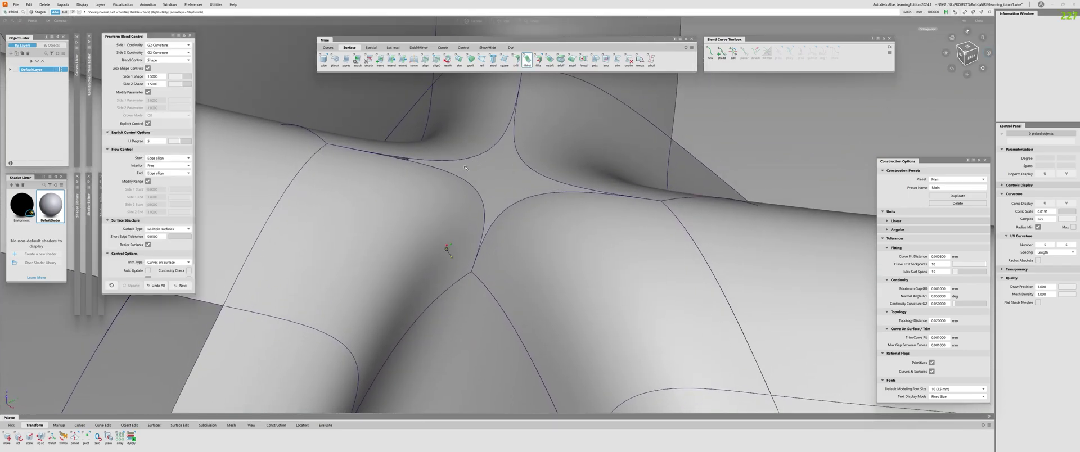
{"action": "left_click_drag", "start_coordinate": [466, 168], "coordinate": [469, 209], "text": "alt+shift"}
{"action": "middle_click_drag", "start_coordinate": [470, 185], "coordinate": [430, 232], "text": "alt+shift"}
{"action": "left_click_drag", "start_coordinate": [429, 232], "coordinate": [413, 217], "text": "alt+shift"}
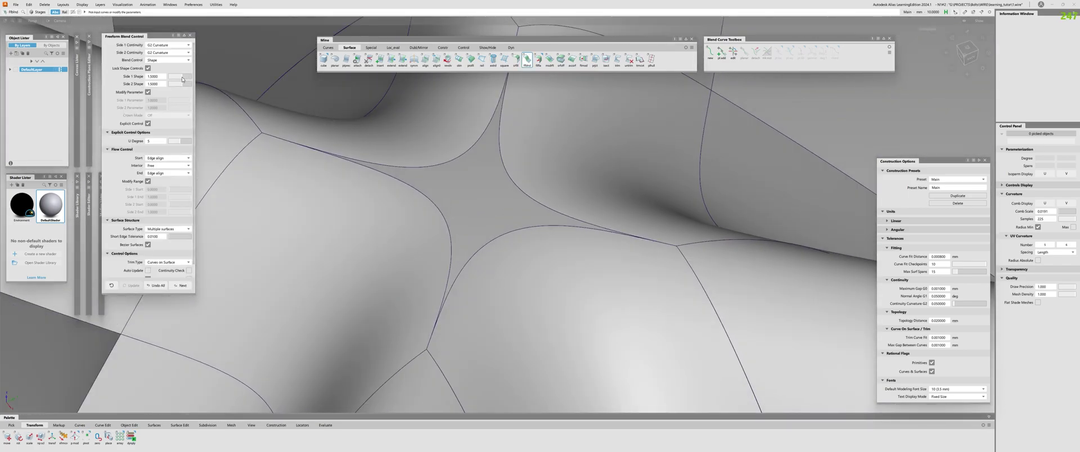
{"action": "left_click_drag", "start_coordinate": [336, 143], "coordinate": [242, 104], "text": "alt+shift"}
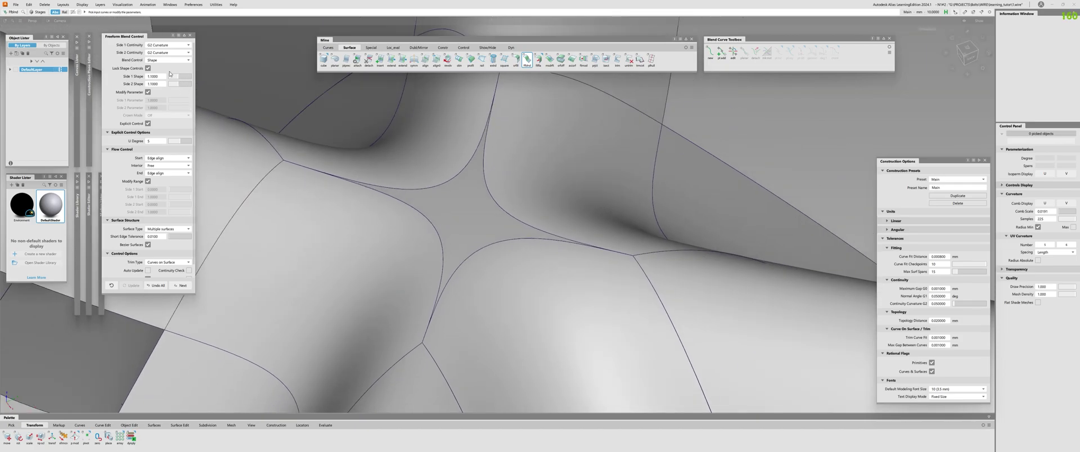
{"action": "left_click_drag", "start_coordinate": [367, 185], "coordinate": [403, 199], "text": "alt+shift"}
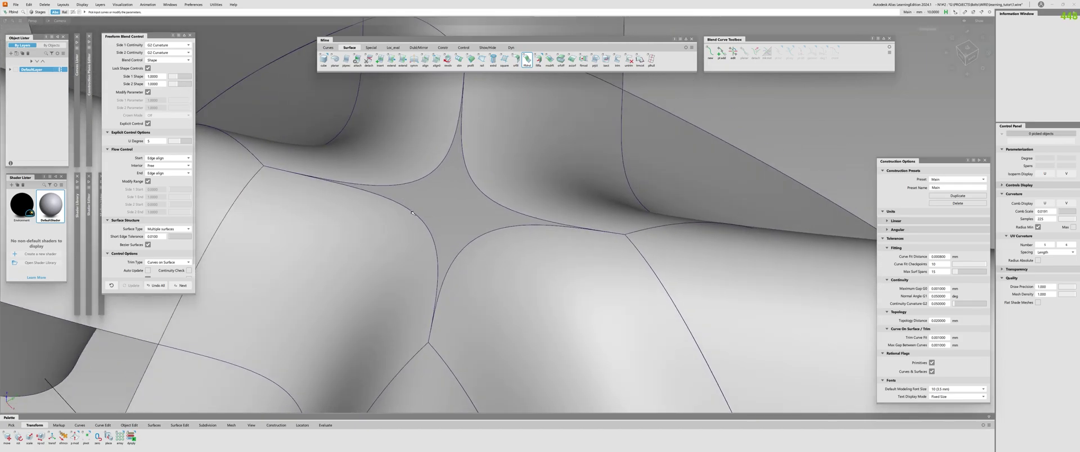
{"action": "left_click", "coordinate": [412, 213]}
{"action": "left_click_drag", "start_coordinate": [398, 301], "coordinate": [377, 220], "text": "alt+shift"}
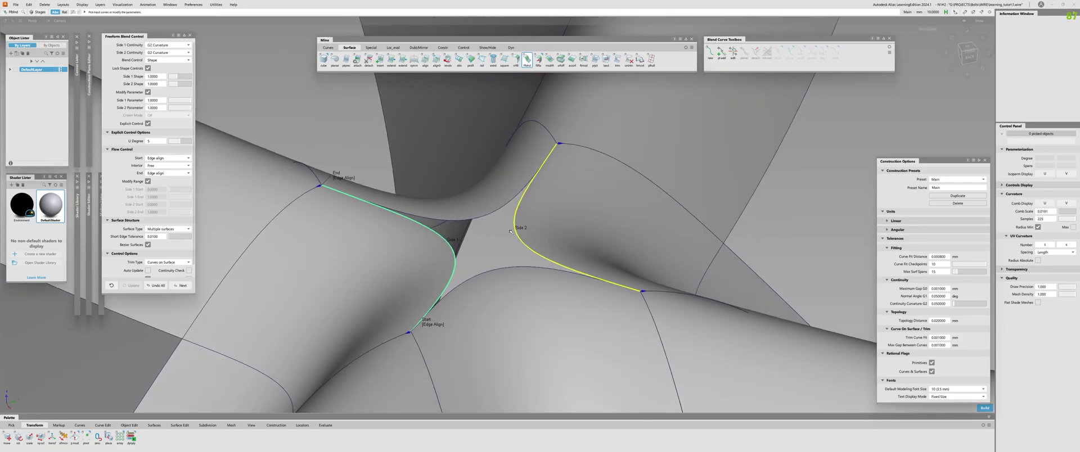
{"action": "left_click_drag", "start_coordinate": [548, 259], "coordinate": [410, 214], "text": "alt+shift"}
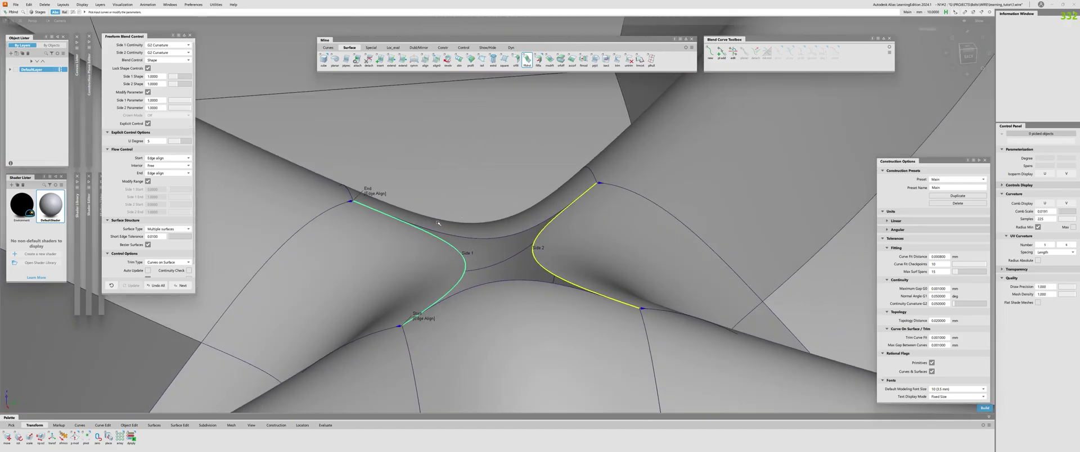
{"action": "left_click_drag", "start_coordinate": [448, 238], "coordinate": [409, 214], "text": "alt+shift"}
{"action": "key", "text": "space"}
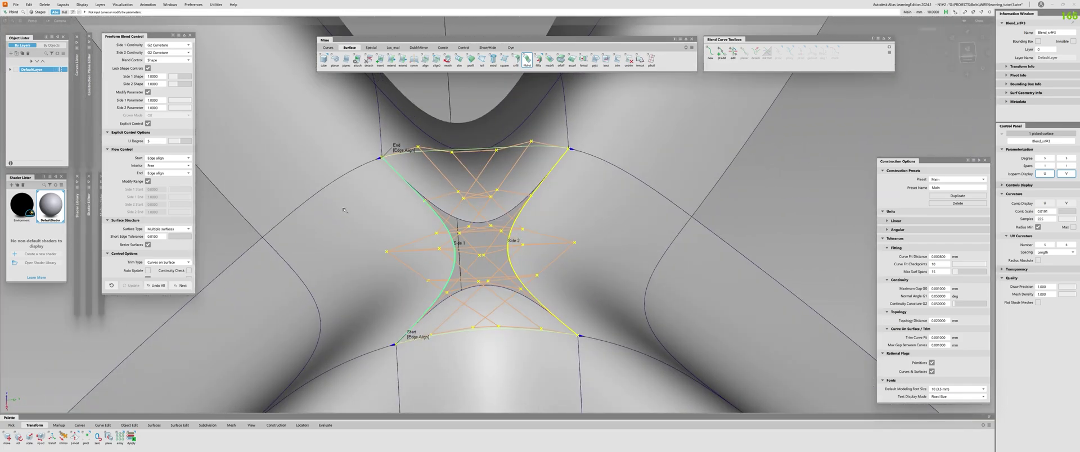
Set the blend's start and end flow control to Connect ends and update the surface
{"action": "left_click_drag", "start_coordinate": [419, 175], "coordinate": [419, 207], "text": "alt+shift"}
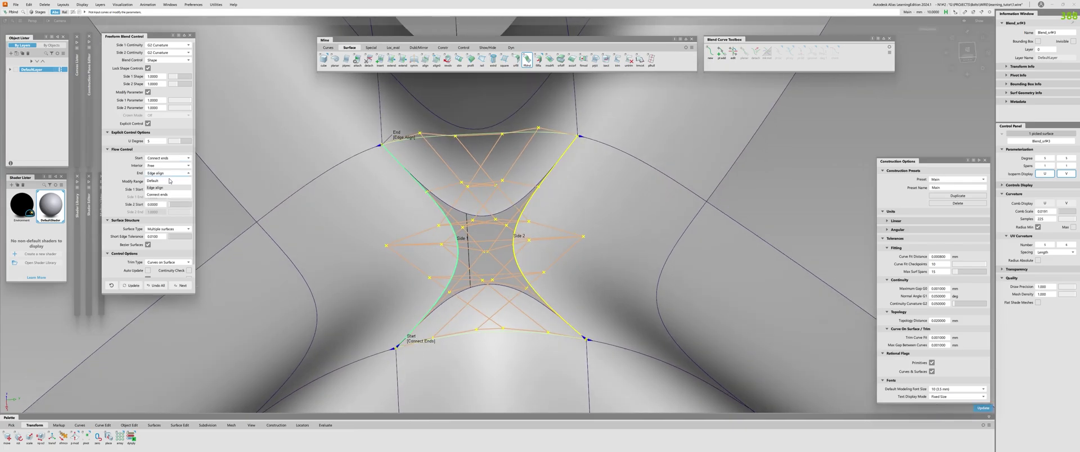
{"action": "left_click_drag", "start_coordinate": [403, 167], "coordinate": [482, 240], "text": "alt+shift"}
{"action": "right_click_drag", "start_coordinate": [482, 241], "coordinate": [504, 192], "text": "alt+shift"}
{"action": "left_click_drag", "start_coordinate": [504, 192], "coordinate": [513, 204], "text": "alt+shift"}
{"action": "right_click_drag", "start_coordinate": [513, 204], "coordinate": [511, 198], "text": "alt+shift"}
{"action": "middle_click_drag", "start_coordinate": [510, 198], "coordinate": [366, 202], "text": "alt+shift"}
{"action": "left_click_drag", "start_coordinate": [366, 201], "coordinate": [382, 260], "text": "alt+shift"}
{"action": "right_click_drag", "start_coordinate": [383, 260], "coordinate": [361, 252], "text": "alt+shift"}
{"action": "key", "text": "Escape"}
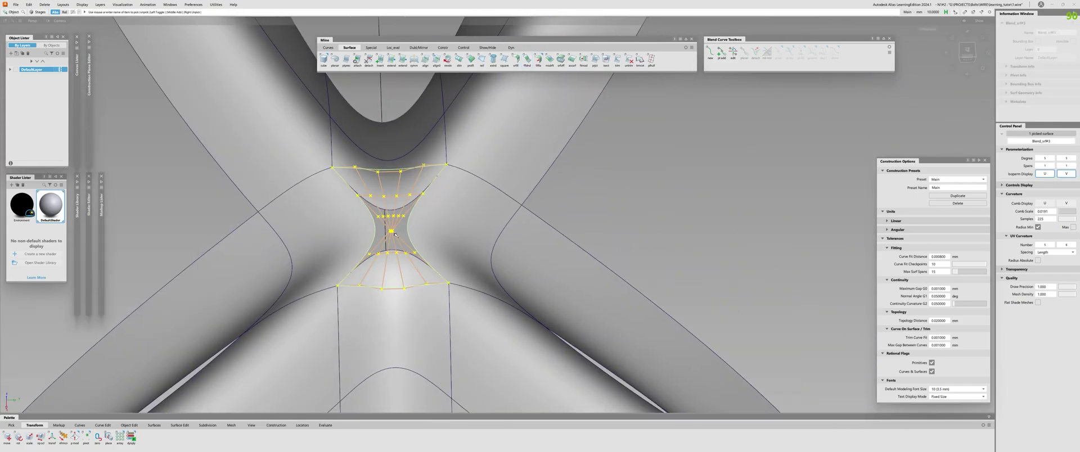
Isolate the blend surface, planarize its hulls in a straight-on view with a view-based plane, and show the surrounding geometry again
{"action": "key", "text": "alt+h"}
{"action": "left_click", "coordinate": [968, 51]}
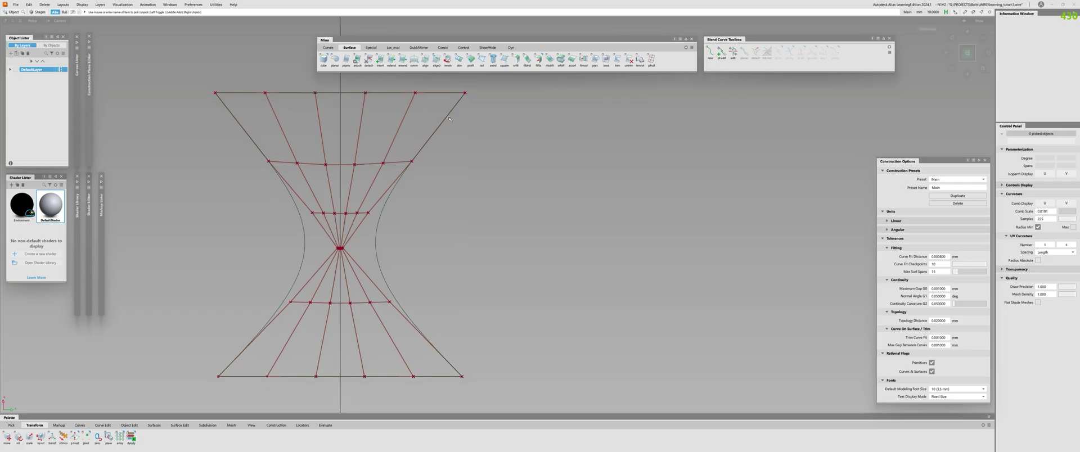
{"action": "right_click_drag", "start_coordinate": [422, 158], "coordinate": [392, 184], "text": "alt+shift"}
{"action": "middle_click_drag", "start_coordinate": [392, 185], "coordinate": [421, 180], "text": "alt+shift"}
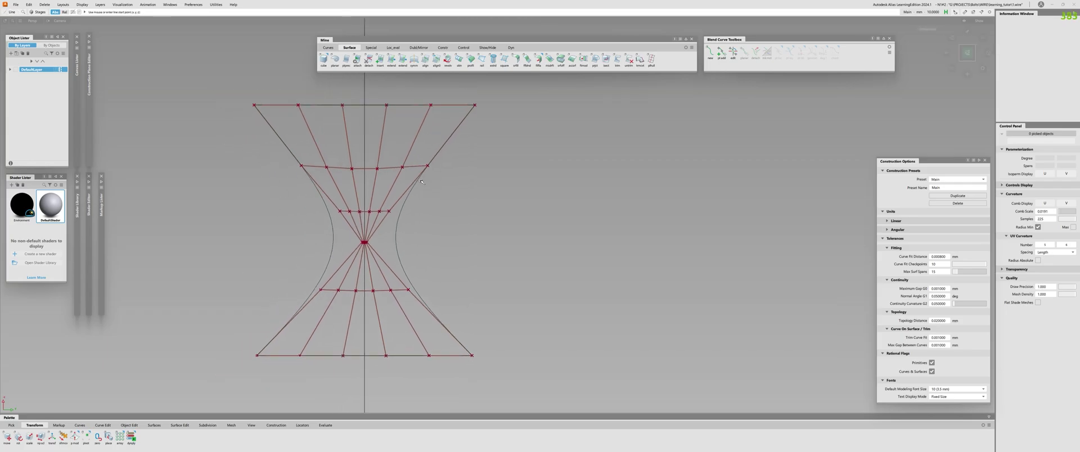
{"action": "key", "text": "h"}
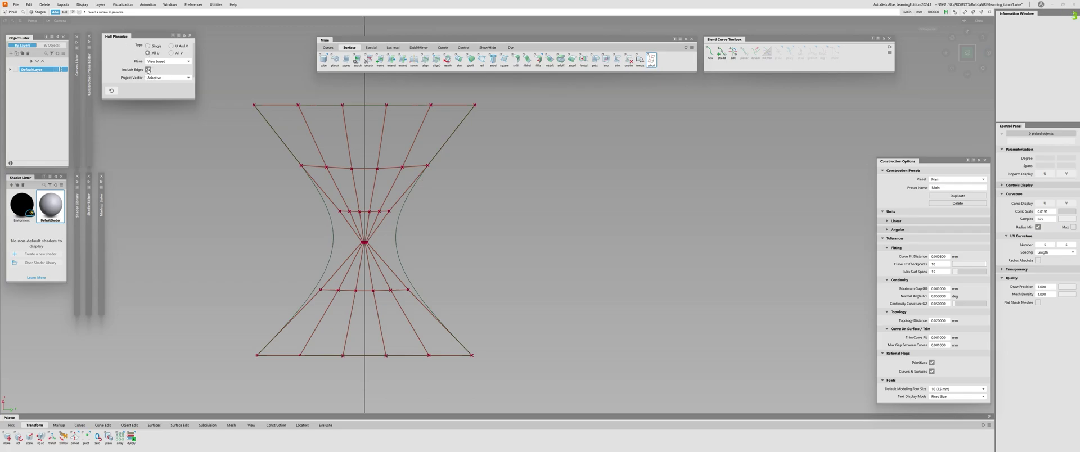
{"action": "left_click", "coordinate": [361, 167]}
{"action": "key", "text": "Return"}
{"action": "key", "text": "q"}
{"action": "mouse_move", "coordinate": [403, 221]}
{"action": "left_mouse_down"}
{"action": "mouse_move", "coordinate": [378, 240]}
{"action": "mouse_move", "coordinate": [369, 164]}
{"action": "mouse_move", "coordinate": [364, 204]}
{"action": "left_mouse_up"}
{"action": "key", "text": "Escape"}
{"action": "key", "text": "Escape"}
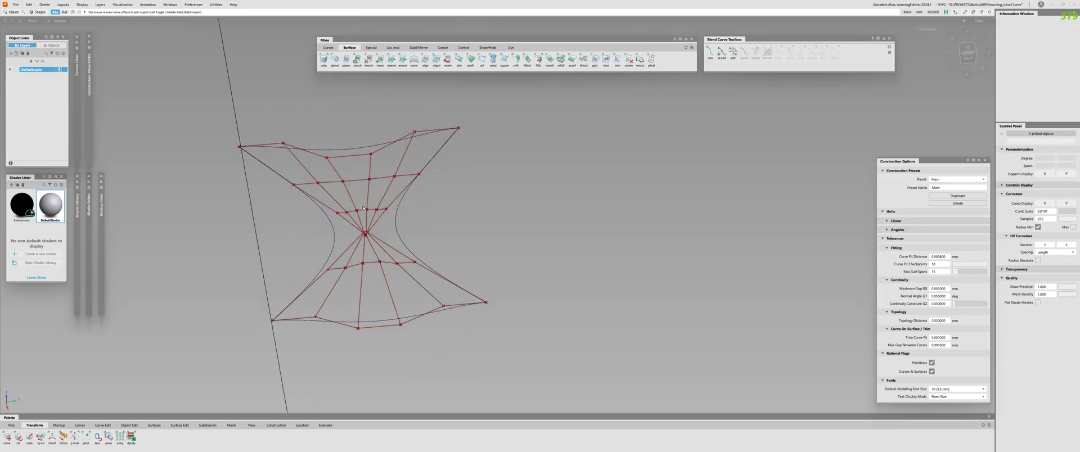
{"action": "key", "text": "alt+h"}
Hide the blend patch's control hulls and pick the patch among the surrounding surfaces
{"action": "right_click_drag", "start_coordinate": [364, 209], "coordinate": [414, 215], "text": "alt+shift"}
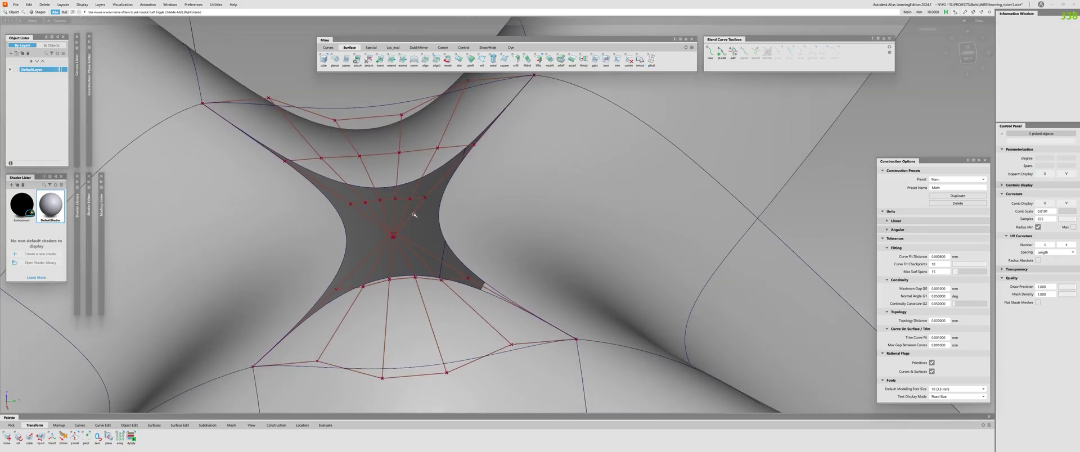
{"action": "right_click_drag", "start_coordinate": [361, 231], "coordinate": [313, 228], "text": "alt+shift"}
{"action": "left_click_drag", "start_coordinate": [313, 228], "coordinate": [253, 236], "text": "alt+shift"}
{"action": "key", "text": "q"}
{"action": "left_click", "coordinate": [341, 238]}
{"action": "left_click", "coordinate": [324, 287]}
{"action": "left_click_drag", "start_coordinate": [323, 287], "coordinate": [414, 237], "text": "alt+shift"}
{"action": "left_click_drag", "start_coordinate": [293, 247], "coordinate": [348, 231], "text": "alt+shift"}
{"action": "left_click", "coordinate": [342, 216]}
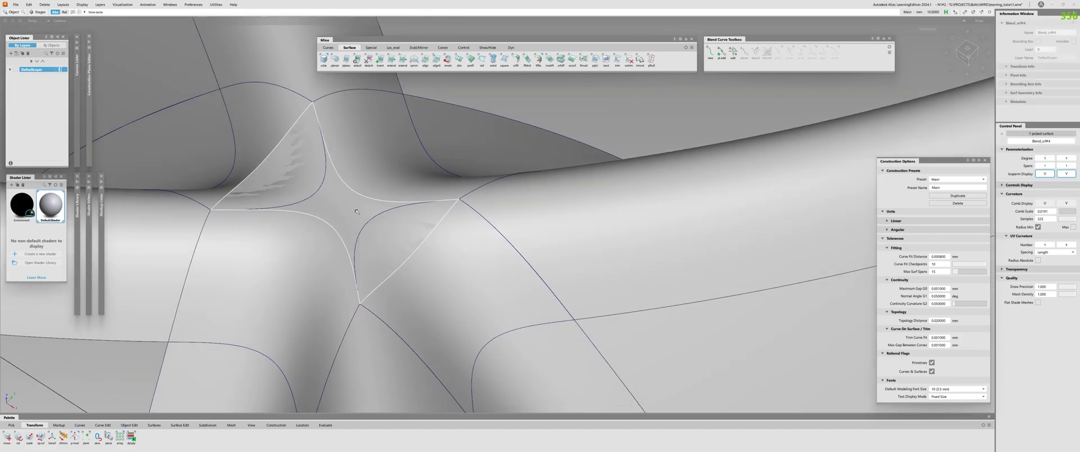
Pick the surfaces around the blend patch to inspect where they overlap it
{"action": "left_click_drag", "start_coordinate": [357, 251], "coordinate": [356, 252], "text": "ctrl+shift"}
{"action": "scroll", "coordinate": [308, 229], "scroll_direction": "up", "scroll_amount": 3}
{"action": "left_click_drag", "start_coordinate": [309, 229], "coordinate": [491, 228], "text": "alt+shift"}
{"action": "left_click", "coordinate": [375, 202]}
{"action": "left_click", "coordinate": [375, 201]}
{"action": "left_click_drag", "start_coordinate": [352, 179], "coordinate": [495, 261], "text": "alt+shift"}
{"action": "left_click", "coordinate": [496, 260]}
{"action": "left_click", "coordinate": [498, 260]}
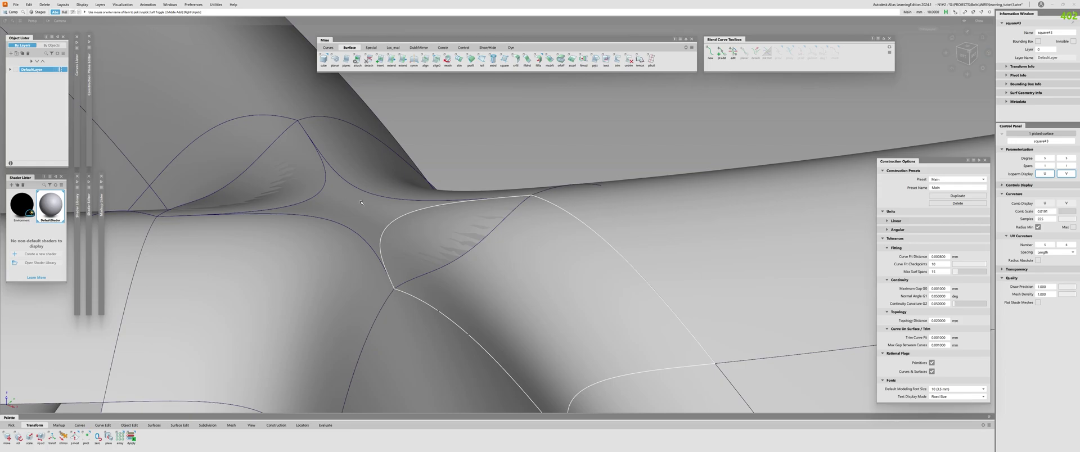
{"action": "left_click", "coordinate": [510, 256]}
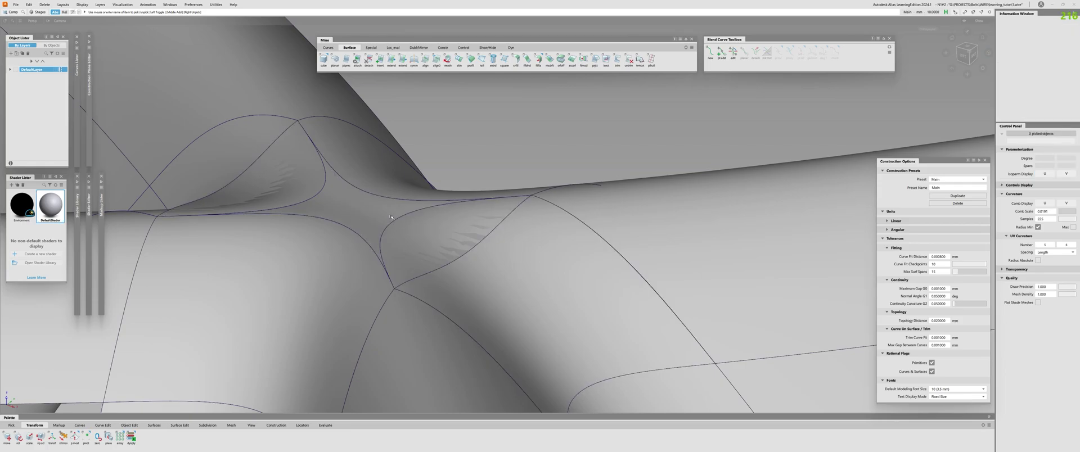
Examine the overlap and seams between the blend patch and its neighbouring surfaces from several angles
{"action": "left_click", "coordinate": [508, 282]}
{"action": "left_click_drag", "start_coordinate": [478, 231], "coordinate": [557, 232], "text": "alt+shift"}
{"action": "left_click", "coordinate": [486, 216]}
{"action": "left_click_drag", "start_coordinate": [487, 216], "coordinate": [495, 274], "text": "alt+shift"}
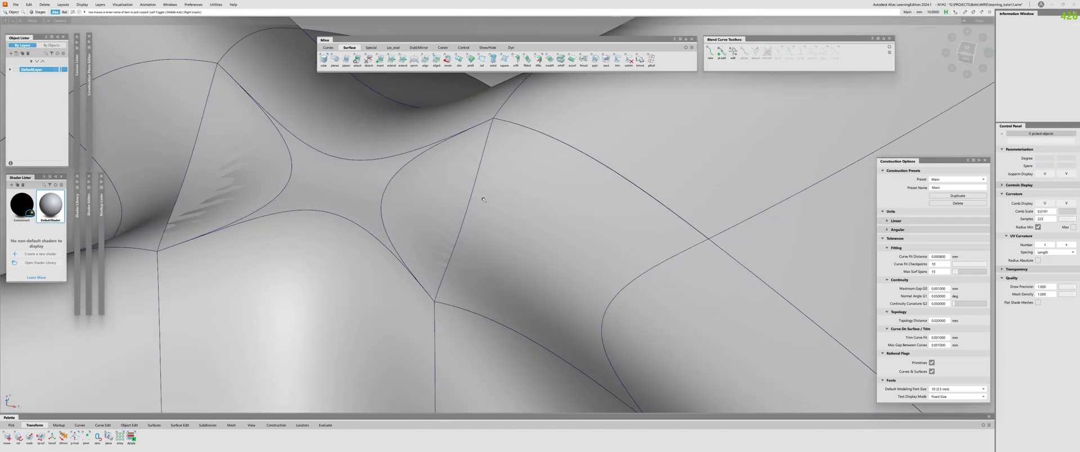
{"action": "left_click_drag", "start_coordinate": [428, 196], "coordinate": [311, 231], "text": "alt+shift"}
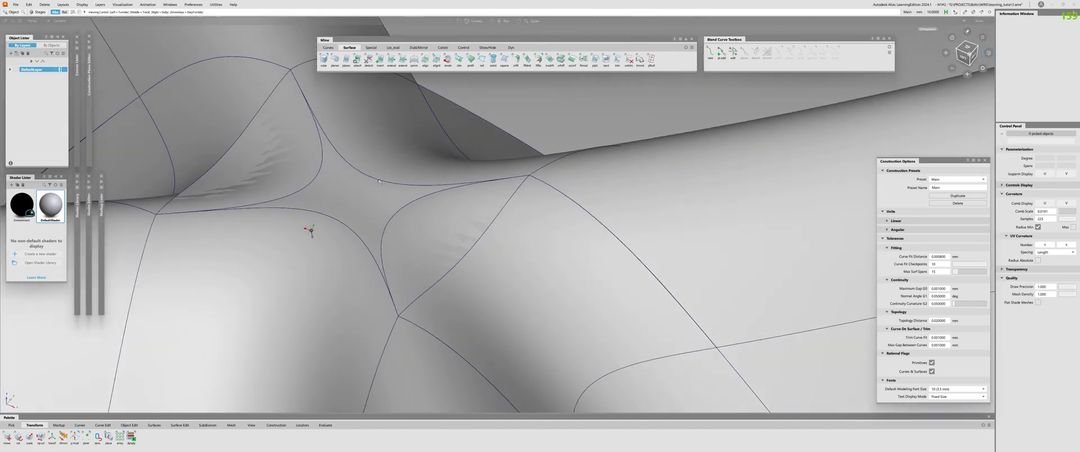
{"action": "left_click_drag", "start_coordinate": [335, 203], "coordinate": [338, 248], "text": "alt+shift"}
{"action": "left_click", "coordinate": [566, 253]}
{"action": "left_click", "coordinate": [369, 209]}
{"action": "left_click", "coordinate": [369, 259]}
{"action": "left_click", "coordinate": [392, 254]}
{"action": "left_click", "coordinate": [391, 304]}
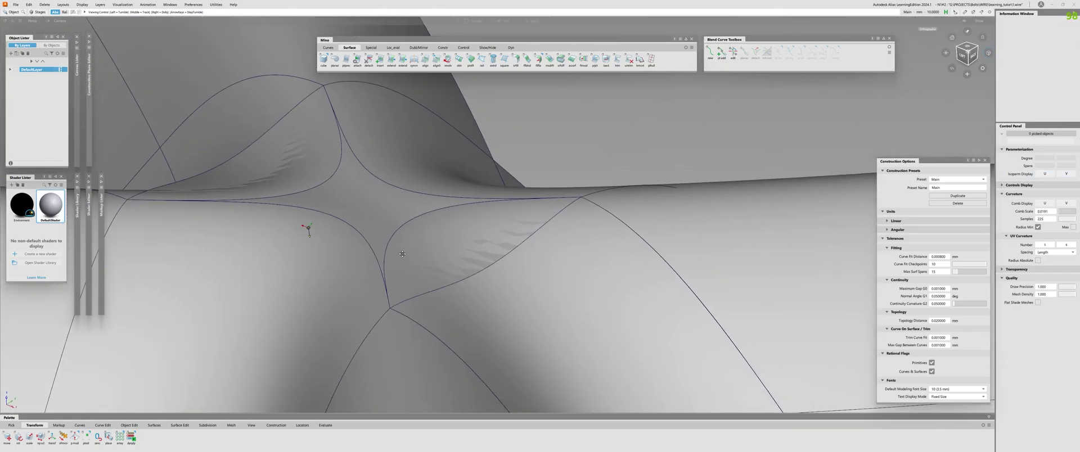
{"action": "middle_click_drag", "start_coordinate": [396, 309], "coordinate": [366, 272], "text": "alt+shift"}
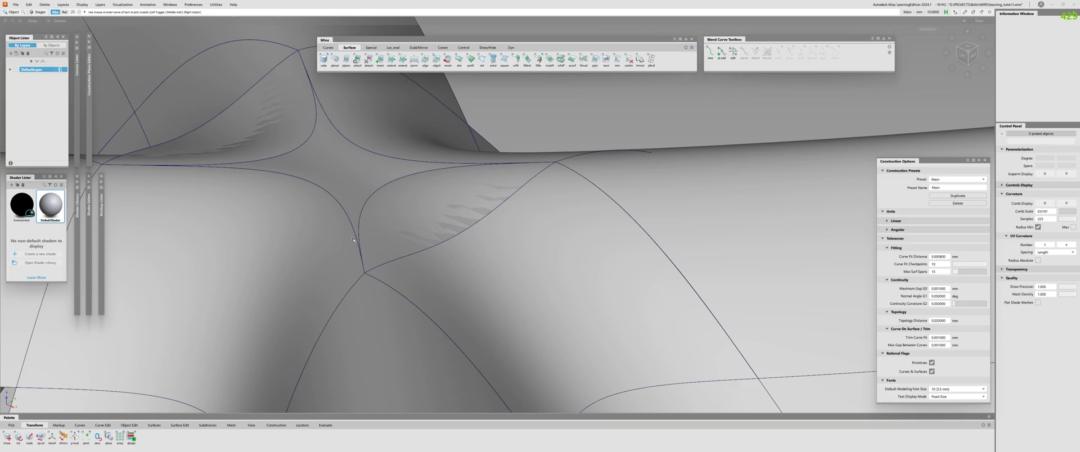
{"action": "mouse_move", "coordinate": [289, 197]}
{"action": "left_mouse_down", "text": "alt+shift"}
{"action": "mouse_move", "coordinate": [279, 193]}
{"action": "mouse_move", "coordinate": [290, 207]}
{"action": "left_mouse_up", "text": "alt+shift"}
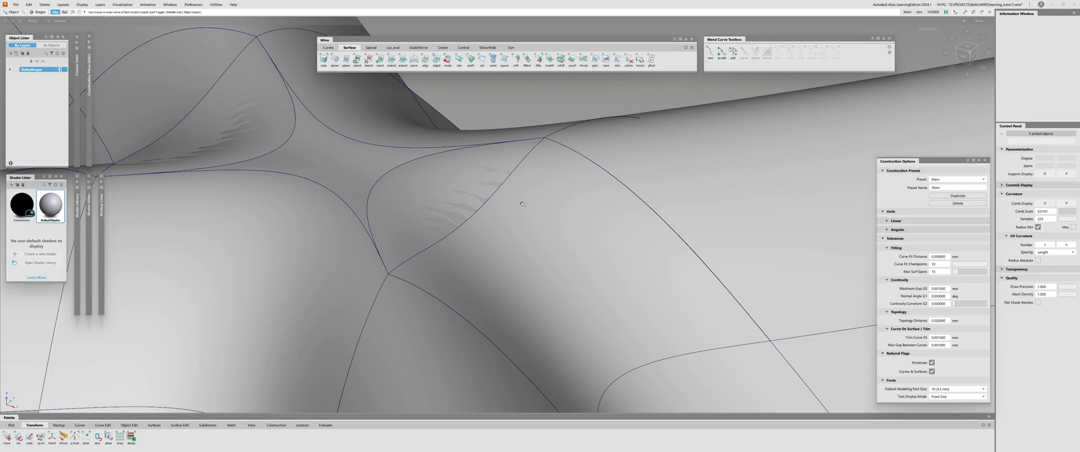
{"action": "right_click_drag", "start_coordinate": [307, 207], "coordinate": [279, 193], "text": "alt+shift"}
{"action": "left_click_drag", "start_coordinate": [279, 193], "coordinate": [321, 218], "text": "alt+shift"}
{"action": "middle_click_drag", "start_coordinate": [321, 217], "coordinate": [415, 265], "text": "alt+shift"}
{"action": "mouse_move", "coordinate": [416, 262]}
{"action": "left_mouse_down", "text": "alt+shift"}
{"action": "mouse_move", "coordinate": [388, 296]}
{"action": "mouse_move", "coordinate": [375, 252]}
{"action": "left_mouse_up", "text": "alt+shift"}
Detach the central blend patch at parameter 0.5 through its middle
{"action": "left_click", "coordinate": [433, 253]}
{"action": "left_click_drag", "start_coordinate": [470, 268], "coordinate": [579, 255], "text": "alt+shift"}
{"action": "left_click", "coordinate": [413, 283]}
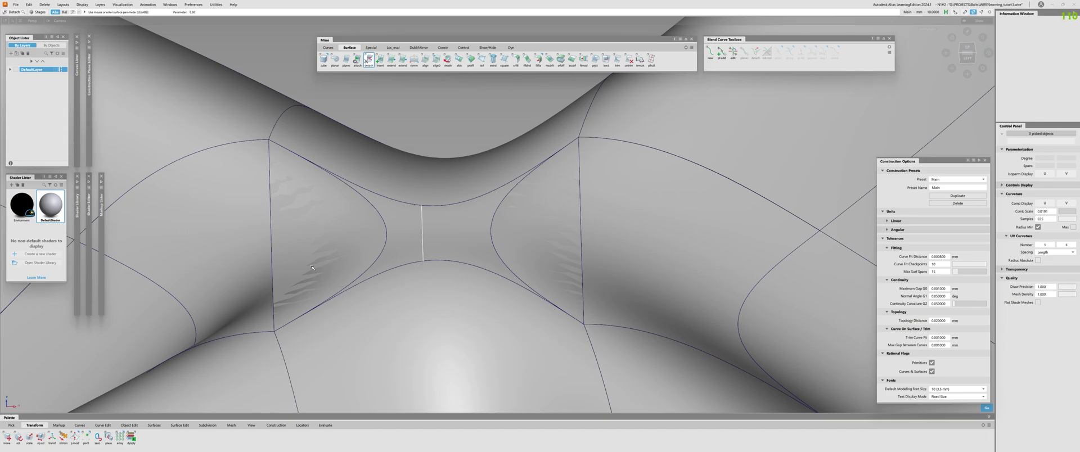
{"action": "left_click_drag", "start_coordinate": [415, 272], "coordinate": [394, 163], "text": "alt+shift"}
{"action": "left_click", "coordinate": [444, 276]}
{"action": "left_click_drag", "start_coordinate": [416, 265], "coordinate": [361, 349], "text": "alt+shift"}
{"action": "left_click", "coordinate": [453, 246]}
{"action": "left_click_drag", "start_coordinate": [399, 250], "coordinate": [347, 274], "text": "alt+shift"}
{"action": "left_click", "coordinate": [411, 239]}
{"action": "left_click", "coordinate": [348, 273]}
Display the control hulls of the central patch and examine its wide end edge against the adjoining surface
{"action": "scroll", "coordinate": [427, 265], "scroll_direction": "down", "scroll_amount": 4}
{"action": "left_click_drag", "start_coordinate": [427, 265], "coordinate": [345, 313], "text": "alt+shift"}
{"action": "right_click_drag", "start_coordinate": [345, 313], "coordinate": [450, 186], "text": "alt+shift"}
{"action": "left_click_drag", "start_coordinate": [450, 186], "coordinate": [407, 176], "text": "alt+shift"}
{"action": "middle_click_drag", "start_coordinate": [407, 176], "coordinate": [410, 258], "text": "alt+shift"}
{"action": "left_click_drag", "start_coordinate": [411, 258], "coordinate": [487, 235], "text": "alt+shift"}
{"action": "left_click_drag", "start_coordinate": [403, 263], "coordinate": [652, 239], "text": "alt+shift"}
{"action": "left_click_drag", "start_coordinate": [439, 248], "coordinate": [456, 208], "text": "alt+shift"}
{"action": "left_click", "coordinate": [474, 264]}
{"action": "left_click_drag", "start_coordinate": [474, 264], "coordinate": [376, 304], "text": "alt+shift"}
{"action": "left_click", "coordinate": [332, 285]}
{"action": "scroll", "coordinate": [412, 256], "scroll_direction": "up", "scroll_amount": 5}
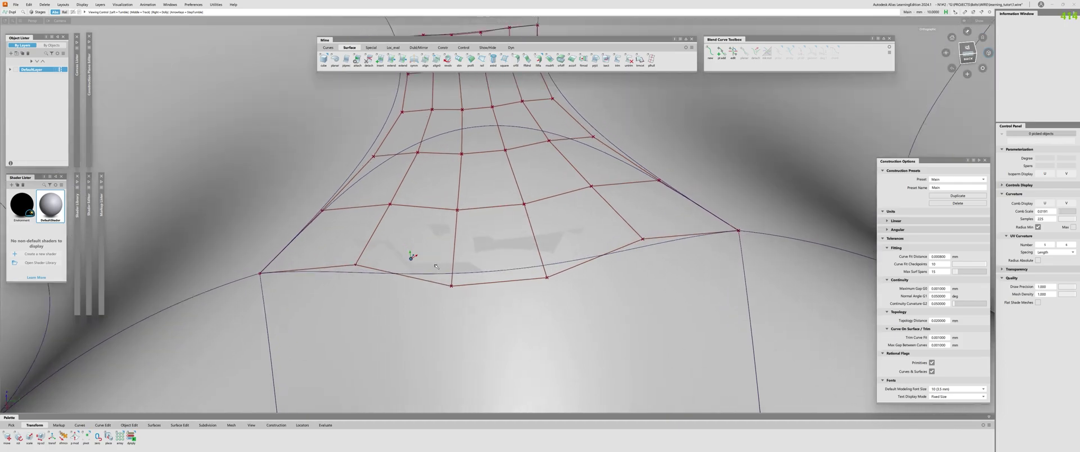
Set up a projected G2 Align for the central patch's wide end edge with Z as the projection vector
{"action": "key", "text": "a"}
{"action": "scroll", "coordinate": [412, 255], "scroll_direction": "down", "scroll_amount": 4}
{"action": "middle_click_drag", "start_coordinate": [412, 256], "coordinate": [410, 194], "text": "alt+shift"}
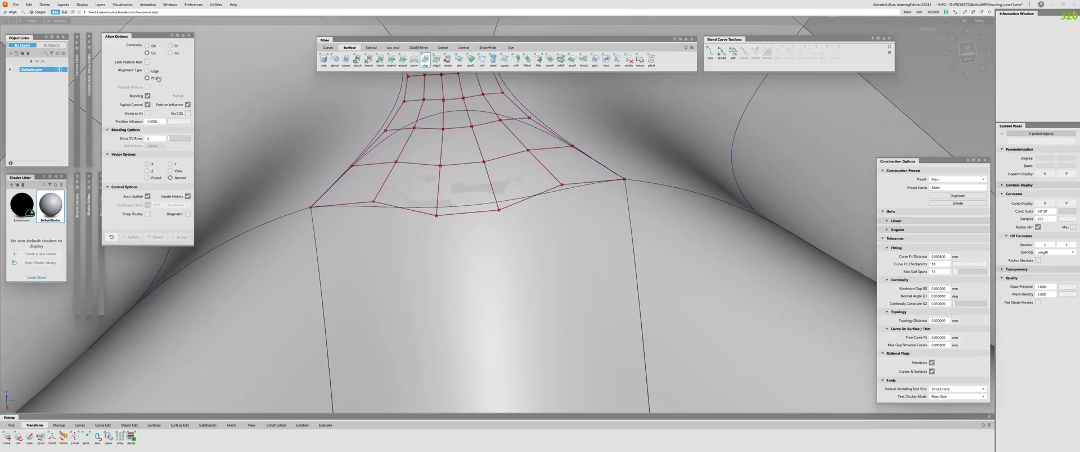
{"action": "left_click_drag", "start_coordinate": [408, 186], "coordinate": [422, 208], "text": "alt+shift"}
{"action": "left_click_drag", "start_coordinate": [230, 164], "coordinate": [386, 256], "text": "alt+shift"}
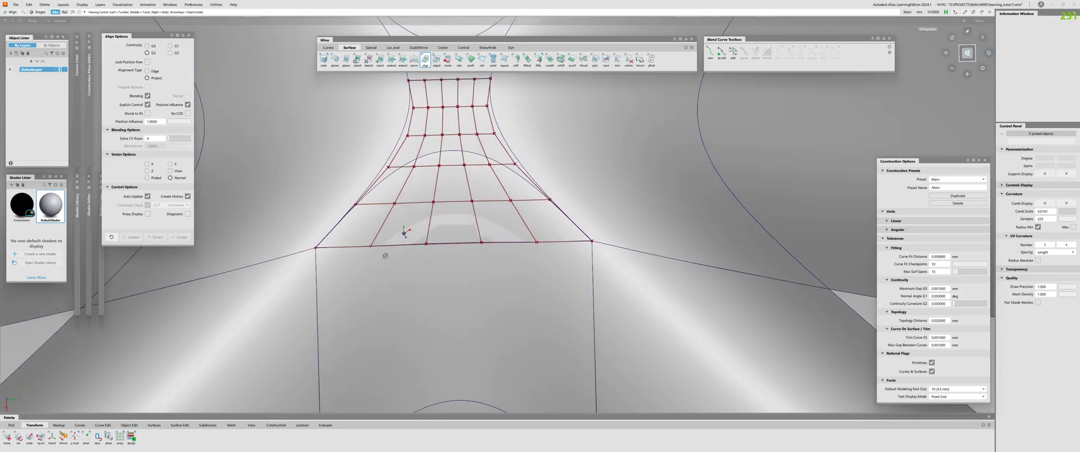
{"action": "left_click", "coordinate": [968, 54]}
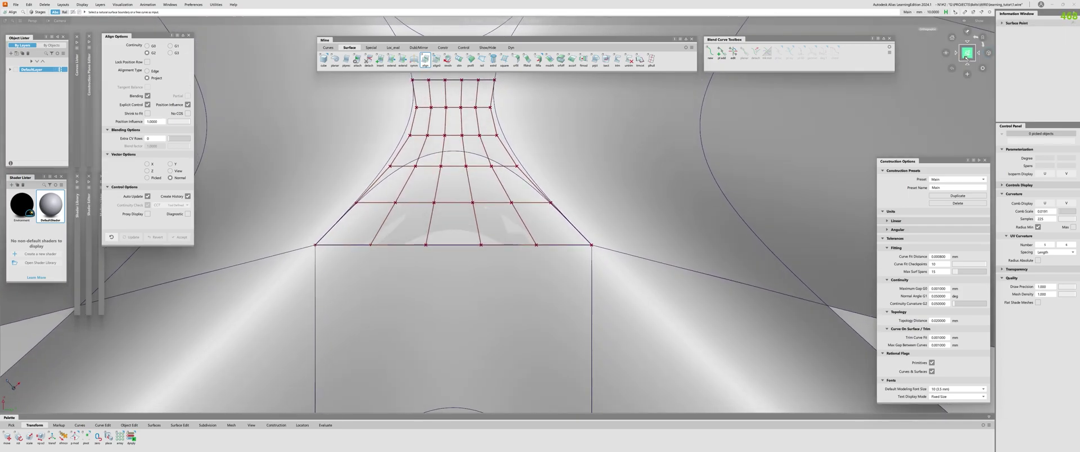
{"action": "mouse_move", "coordinate": [465, 209]}
{"action": "left_mouse_down", "text": "alt+shift"}
{"action": "mouse_move", "coordinate": [482, 161]}
{"action": "mouse_move", "coordinate": [427, 133]}
{"action": "mouse_move", "coordinate": [459, 214]}
{"action": "left_mouse_up", "text": "alt+shift"}
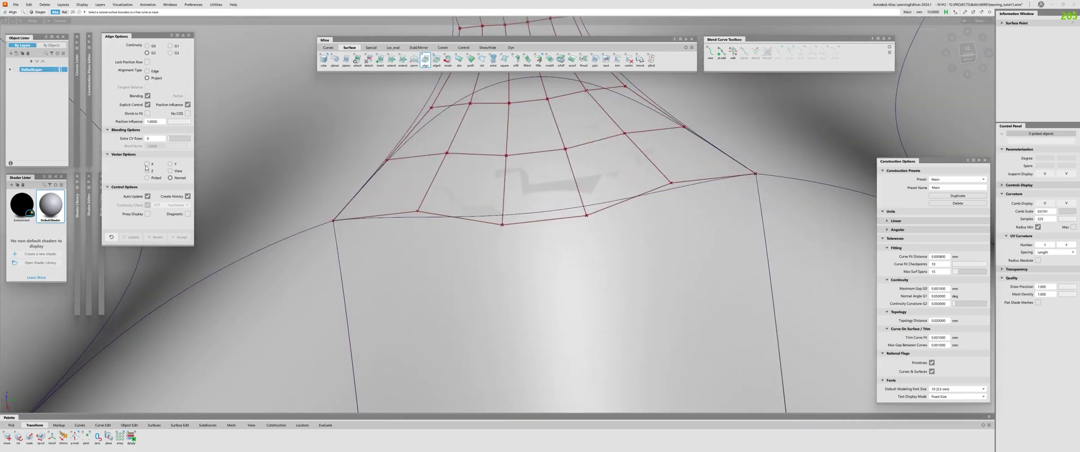
{"action": "left_click", "coordinate": [147, 170]}
Align the patch's wide end edge to the adjoining surface and examine the resulting control hull from the side
{"action": "middle_click_drag", "start_coordinate": [550, 205], "coordinate": [475, 204], "text": "alt+shift"}
{"action": "left_click", "coordinate": [472, 256]}
{"action": "left_click_drag", "start_coordinate": [472, 255], "coordinate": [356, 157], "text": "alt+shift"}
{"action": "right_click_drag", "start_coordinate": [356, 157], "coordinate": [326, 225], "text": "alt+shift"}
{"action": "left_click_drag", "start_coordinate": [326, 225], "coordinate": [349, 282], "text": "alt+shift"}
{"action": "right_click_drag", "start_coordinate": [349, 281], "coordinate": [923, 84], "text": "alt+shift"}
{"action": "middle_click_drag", "start_coordinate": [923, 84], "coordinate": [484, 241], "text": "alt+shift"}
{"action": "left_click_drag", "start_coordinate": [482, 240], "coordinate": [543, 236], "text": "alt+shift"}
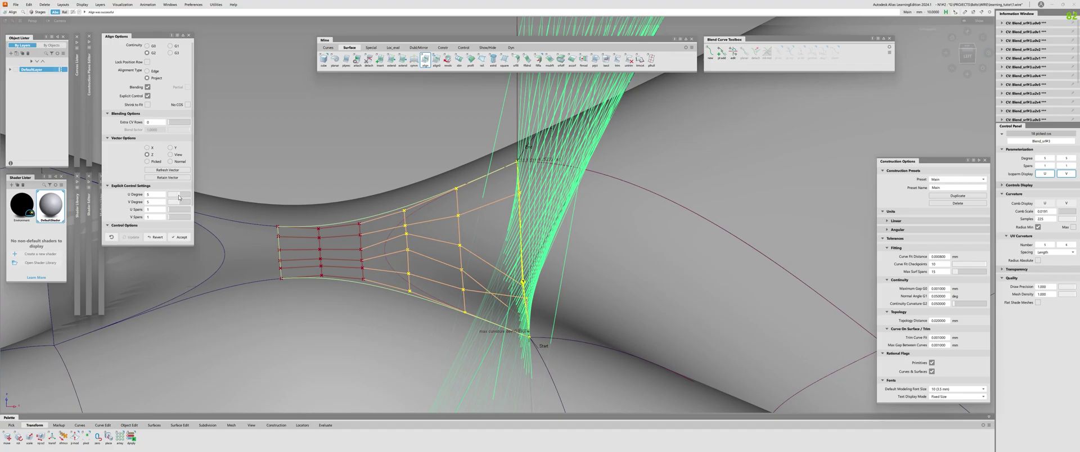
Raise the aligned patch's U degree to 7 and add 2 extra blended CV rows
{"action": "left_click_drag", "start_coordinate": [181, 196], "coordinate": [185, 197]}
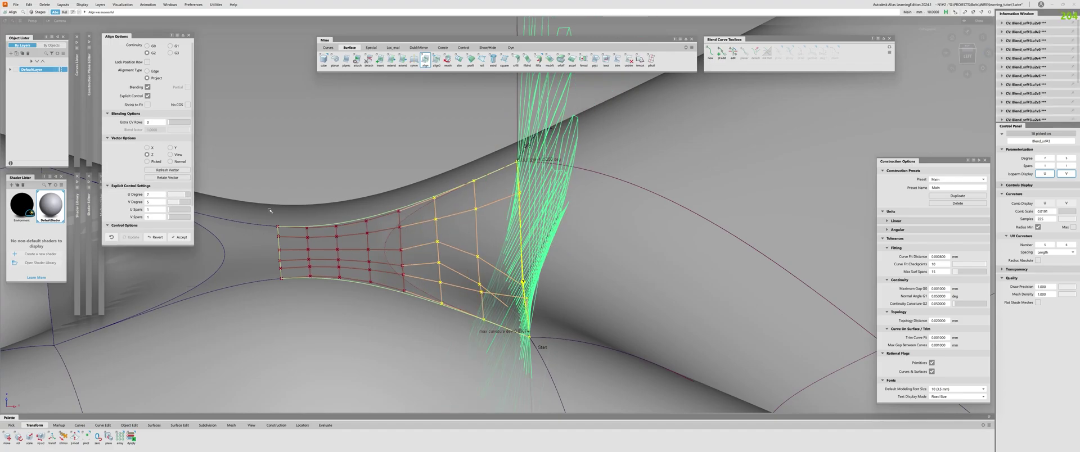
{"action": "left_click_drag", "start_coordinate": [405, 254], "coordinate": [377, 262], "text": "alt+shift"}
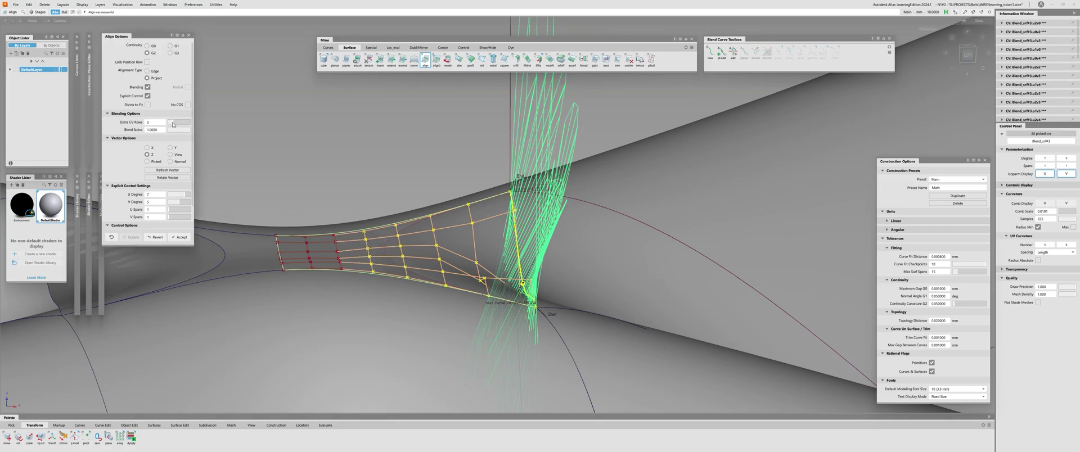
{"action": "left_click_drag", "start_coordinate": [368, 258], "coordinate": [394, 238], "text": "alt+shift"}
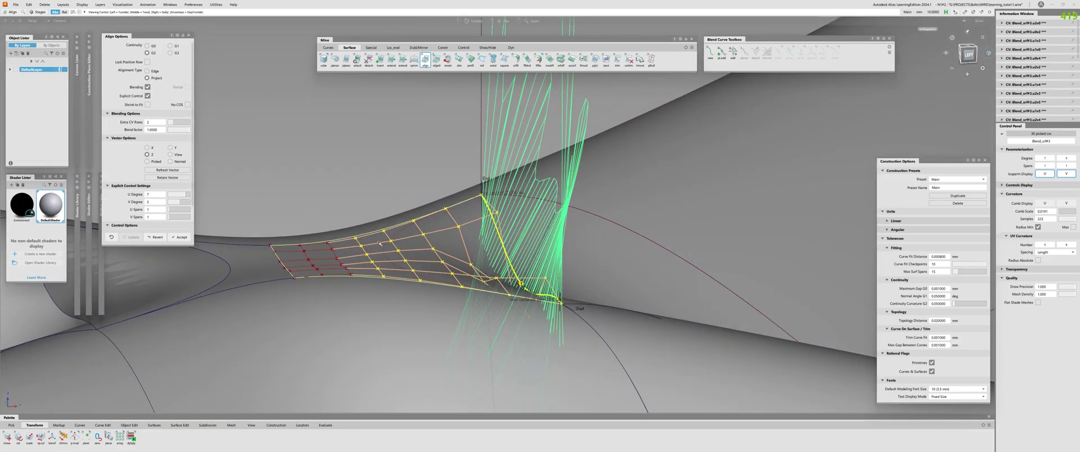
Check the alignment from the opposite side and raise the aligned patch's V degree to 7
{"action": "left_click_drag", "start_coordinate": [467, 258], "coordinate": [143, 225], "text": "alt+shift"}
{"action": "left_click_drag", "start_coordinate": [524, 286], "coordinate": [388, 264], "text": "alt+shift"}
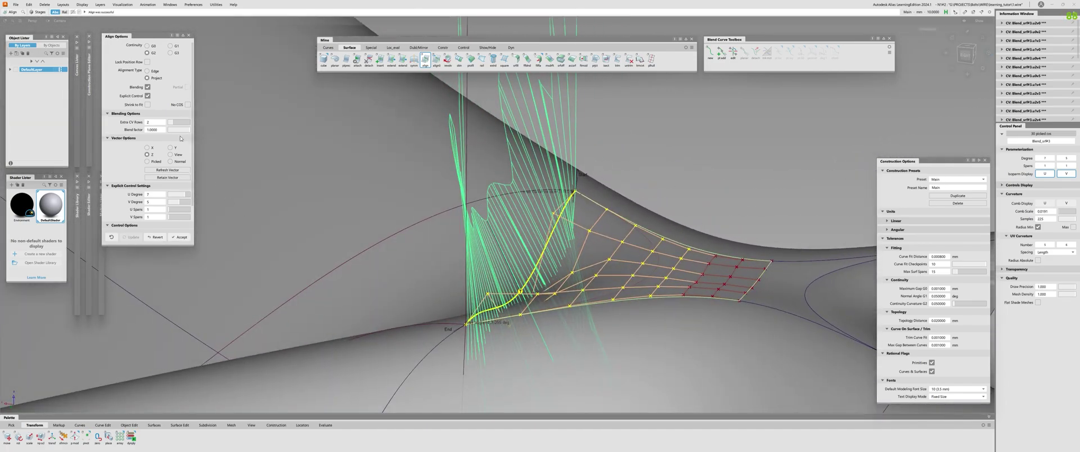
{"action": "left_click", "coordinate": [171, 162]}
{"action": "left_click_drag", "start_coordinate": [602, 222], "coordinate": [664, 262], "text": "alt+shift"}
{"action": "left_click", "coordinate": [152, 171]}
{"action": "left_click_drag", "start_coordinate": [701, 192], "coordinate": [531, 230], "text": "alt+shift"}
{"action": "left_click_drag", "start_coordinate": [180, 204], "coordinate": [188, 205]}
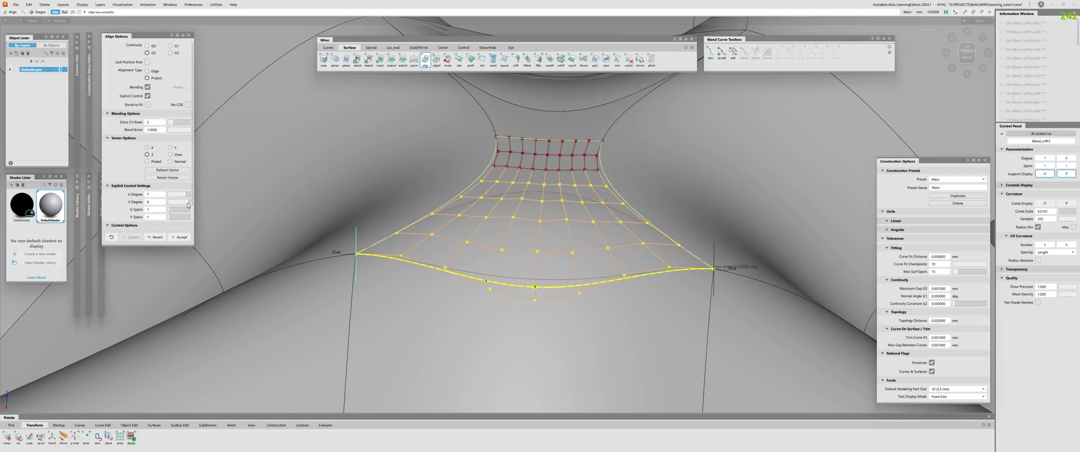
{"action": "left_click_drag", "start_coordinate": [500, 209], "coordinate": [681, 267], "text": "alt+shift"}
{"action": "left_click_drag", "start_coordinate": [544, 270], "coordinate": [489, 251], "text": "alt+shift"}
Examine the refined control hull of the patch and its aligned wide end edge
{"action": "key", "text": "ctrl+shift+c"}
{"action": "left_click_drag", "start_coordinate": [563, 206], "coordinate": [539, 240], "text": "alt+shift"}
{"action": "left_click", "coordinate": [535, 200]}
{"action": "key", "text": "ctrl+v"}
{"action": "left_click_drag", "start_coordinate": [539, 277], "coordinate": [539, 280], "text": "ctrl+shift"}
{"action": "left_click_drag", "start_coordinate": [566, 250], "coordinate": [590, 255], "text": "alt+shift"}
{"action": "left_click", "coordinate": [518, 191]}
{"action": "left_click", "coordinate": [549, 194]}
{"action": "left_click", "coordinate": [555, 184]}
{"action": "left_click", "coordinate": [554, 184]}
{"action": "left_click", "coordinate": [529, 170]}
{"action": "left_click", "coordinate": [562, 290]}
{"action": "left_click_drag", "start_coordinate": [562, 290], "coordinate": [533, 318], "text": "alt+shift"}
{"action": "left_click", "coordinate": [539, 201]}
{"action": "left_click", "coordinate": [539, 200]}
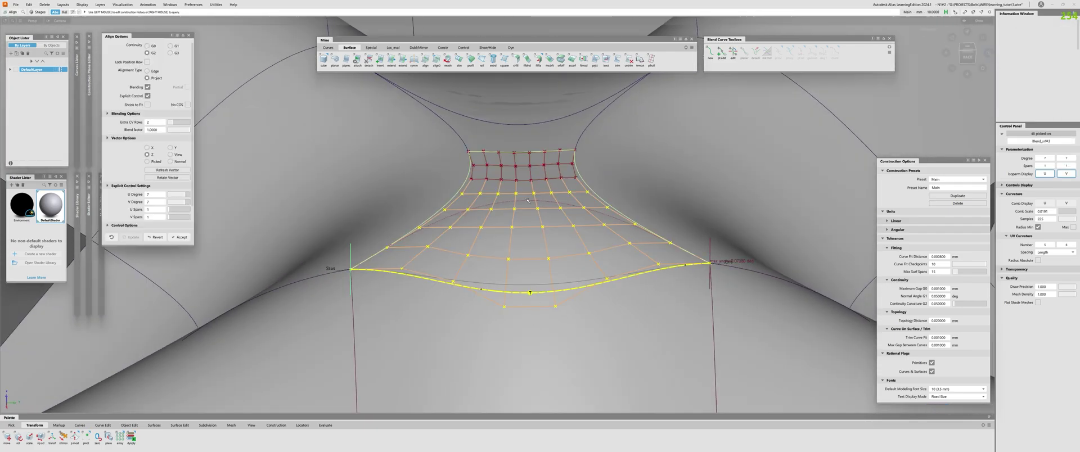
Pick the aligned central patch and delete its construction history
{"action": "key", "text": "ctrl+5"}
{"action": "left_click", "coordinate": [522, 186]}
{"action": "key", "text": "shift+Delete"}
{"action": "right_click_drag", "start_coordinate": [440, 327], "coordinate": [462, 313], "text": "alt+shift"}
{"action": "middle_click_drag", "start_coordinate": [463, 313], "coordinate": [463, 284], "text": "alt+shift"}
Pick the corner control points of the patch's wide end and tune them against the adjoining surface
{"action": "key", "text": "ctrl+6"}
{"action": "left_click", "coordinate": [318, 252]}
{"action": "left_click_drag", "start_coordinate": [651, 281], "coordinate": [634, 275], "text": "alt+shift"}
{"action": "key", "text": "ctrl+t"}
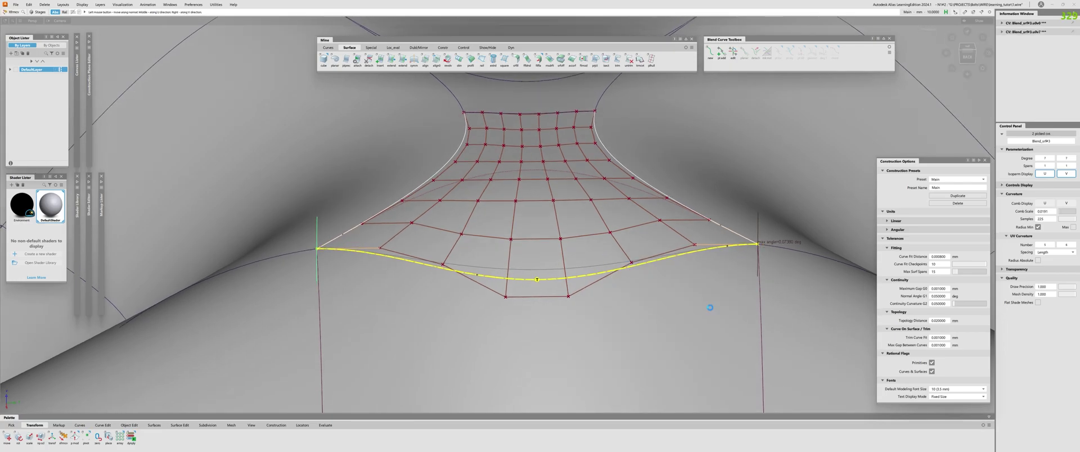
{"action": "key", "text": "ctrl+5"}
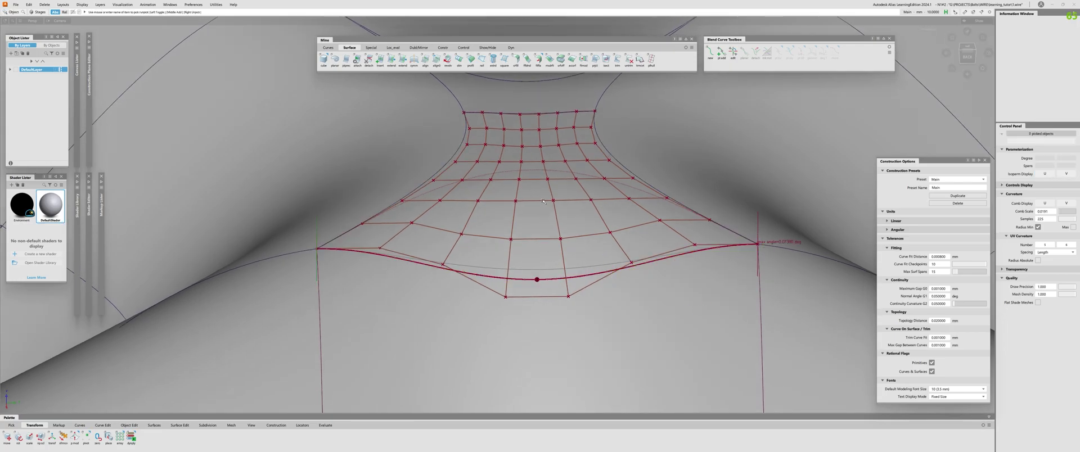
{"action": "left_click", "coordinate": [557, 198]}
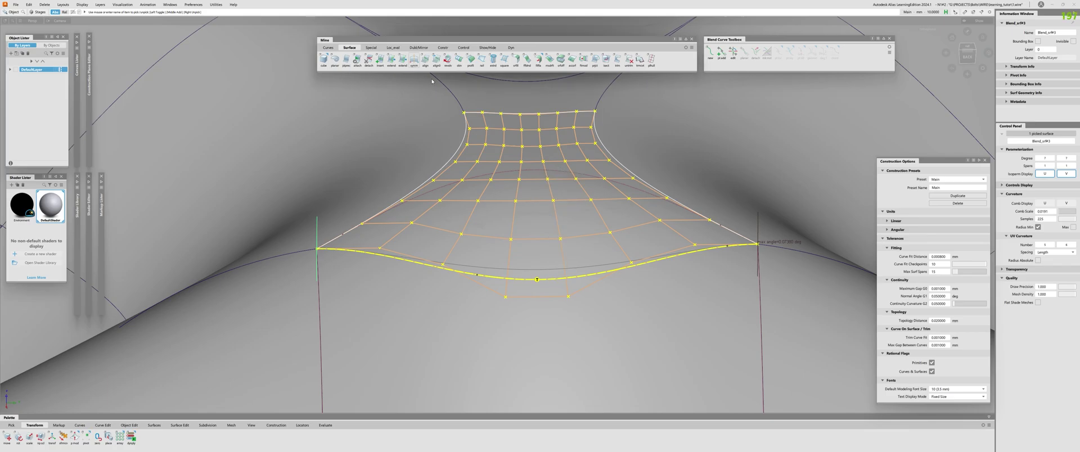
{"action": "left_click_drag", "start_coordinate": [639, 299], "coordinate": [668, 303], "text": "alt+shift"}
{"action": "key", "text": "ctrl+t"}
{"action": "left_click", "coordinate": [316, 268]}
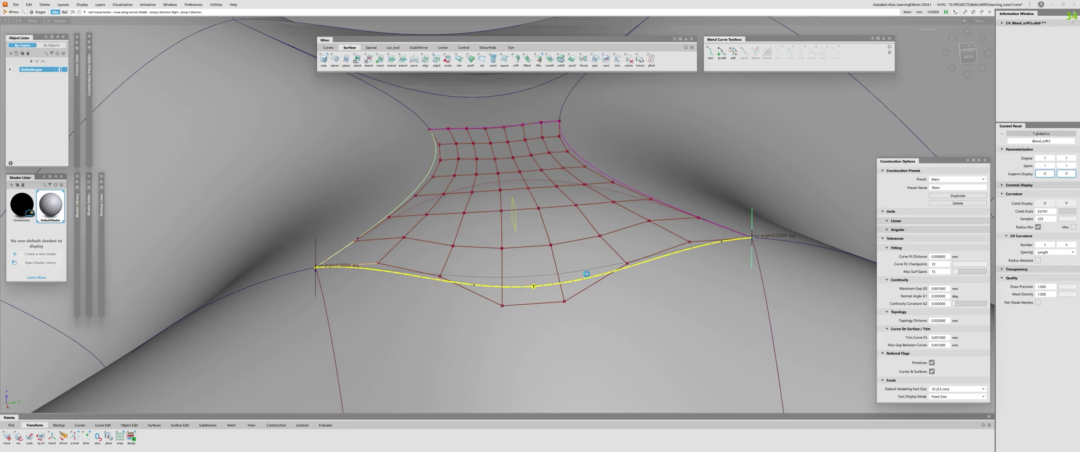
Clear the old evaluation and evaluate the surface continuity along the patch's wide end seam again
{"action": "left_click_drag", "start_coordinate": [624, 277], "coordinate": [519, 328], "text": "alt+shift"}
{"action": "left_click", "coordinate": [543, 347]}
{"action": "left_click", "coordinate": [518, 329]}
{"action": "right_click_drag", "start_coordinate": [518, 328], "coordinate": [511, 232], "text": "alt+shift"}
{"action": "key", "text": "Delete"}
{"action": "right_click_drag", "start_coordinate": [646, 300], "coordinate": [515, 276], "text": "alt+shift"}
{"action": "left_click", "coordinate": [537, 270]}
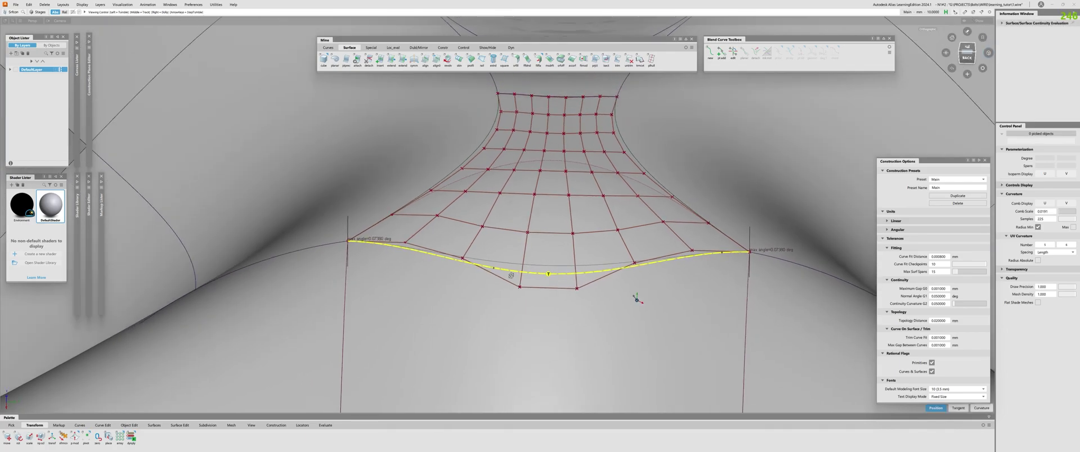
Adjust the control points beside one corner of the wide end to reduce the angle deviation there
{"action": "left_click_drag", "start_coordinate": [515, 276], "coordinate": [487, 287], "text": "alt+shift"}
{"action": "right_click_drag", "start_coordinate": [487, 286], "coordinate": [483, 282], "text": "alt+shift"}
{"action": "middle_click_drag", "start_coordinate": [482, 282], "coordinate": [448, 343], "text": "alt+shift"}
{"action": "left_click", "coordinate": [513, 280], "text": "alt+shift"}
{"action": "mouse_move", "coordinate": [513, 281]}
{"action": "left_mouse_down", "text": "alt+shift"}
{"action": "mouse_move", "coordinate": [494, 347]}
{"action": "mouse_move", "coordinate": [501, 300]}
{"action": "mouse_move", "coordinate": [460, 276]}
{"action": "left_mouse_up", "text": "alt+shift"}
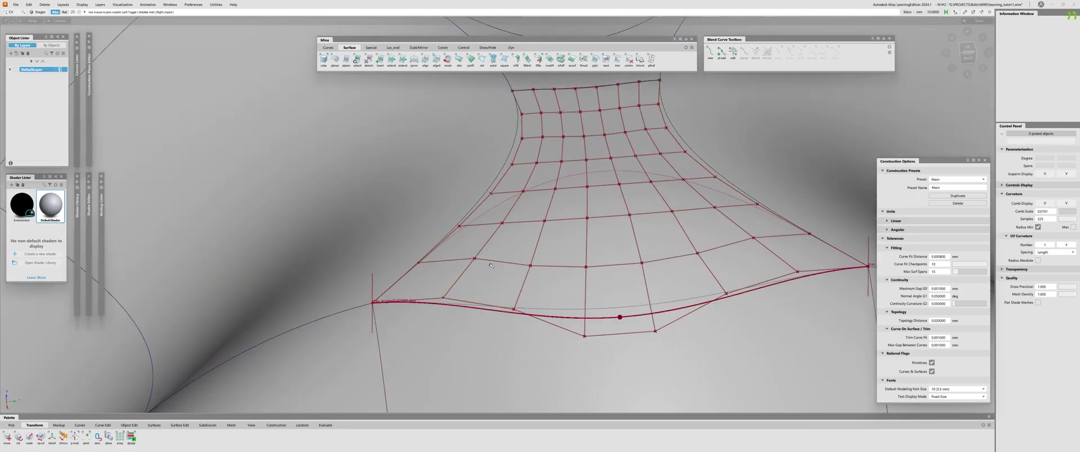
{"action": "left_click", "coordinate": [484, 266]}
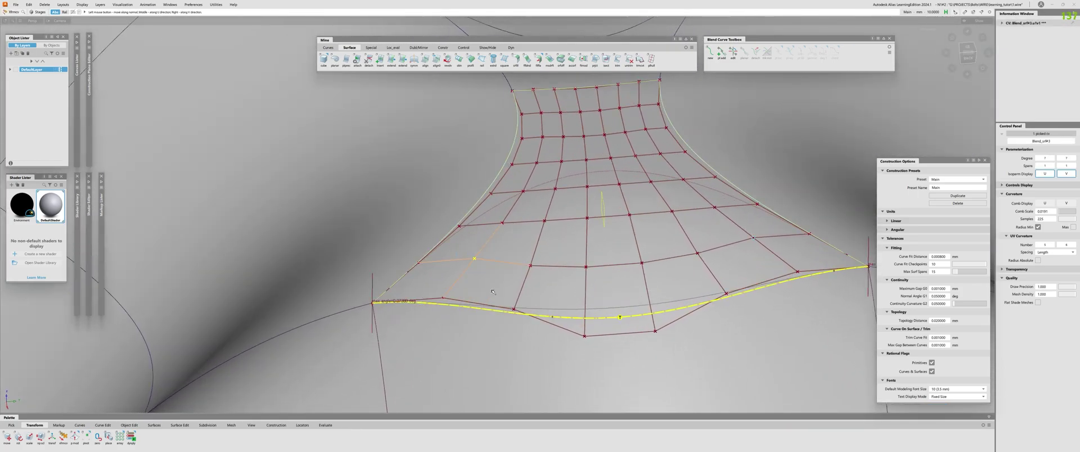
{"action": "left_click", "coordinate": [443, 298]}
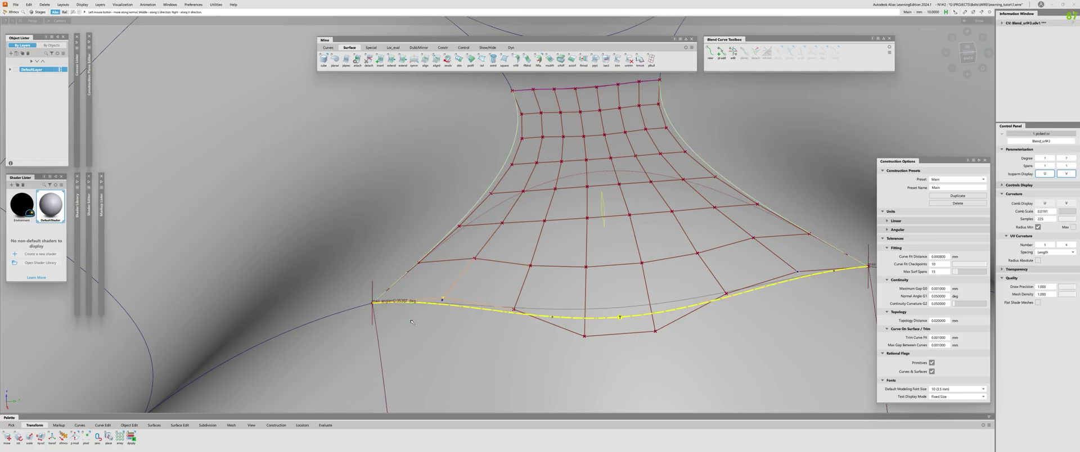
Evaluate surface continuity along the patch's wide end seam and along the adjacent curved side seam
{"action": "mouse_move", "coordinate": [380, 329]}
{"action": "left_mouse_down", "text": "alt+shift"}
{"action": "mouse_move", "coordinate": [401, 253]}
{"action": "mouse_move", "coordinate": [469, 289]}
{"action": "left_mouse_up", "text": "alt+shift"}
{"action": "left_click", "coordinate": [468, 290]}
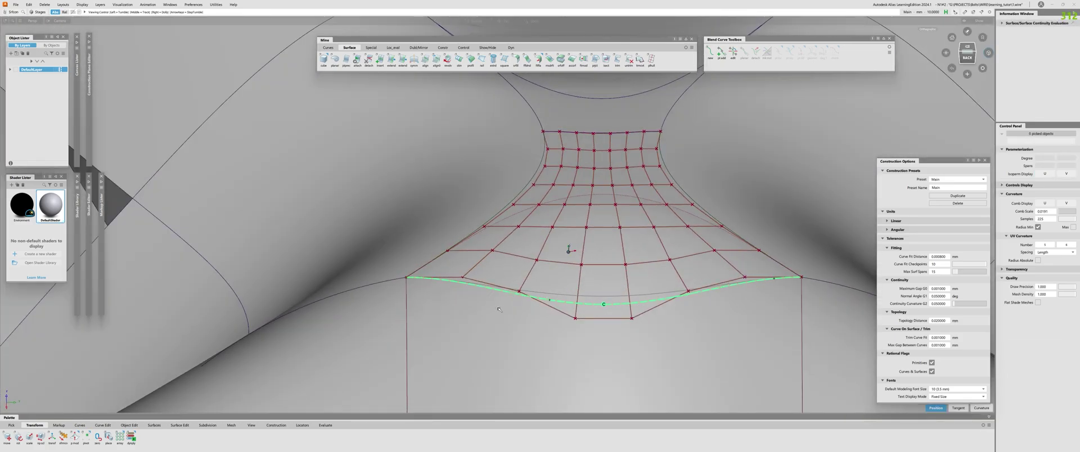
{"action": "left_click_drag", "start_coordinate": [499, 309], "coordinate": [437, 276], "text": "alt+shift"}
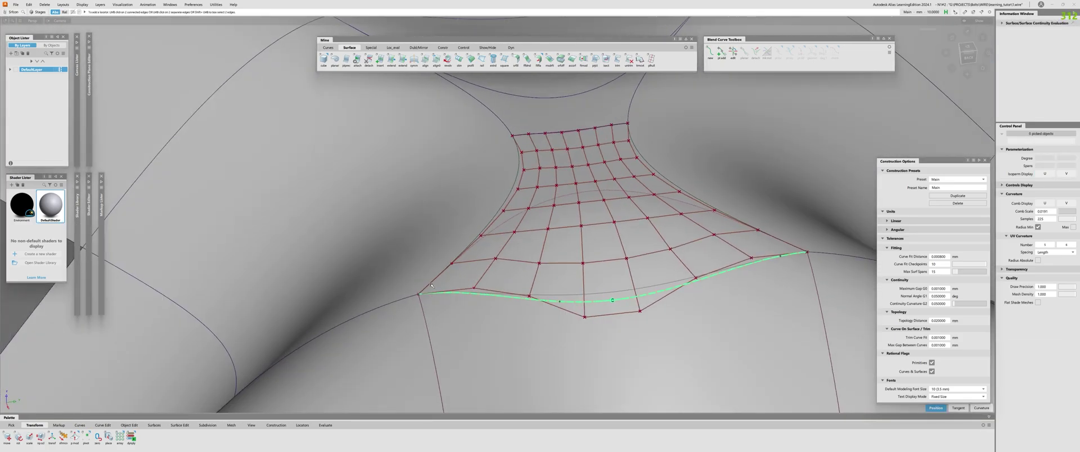
{"action": "left_click_drag", "start_coordinate": [489, 307], "coordinate": [450, 253], "text": "alt+shift"}
{"action": "left_click", "coordinate": [448, 250]}
{"action": "middle_click_drag", "start_coordinate": [815, 270], "coordinate": [657, 271], "text": "alt+shift"}
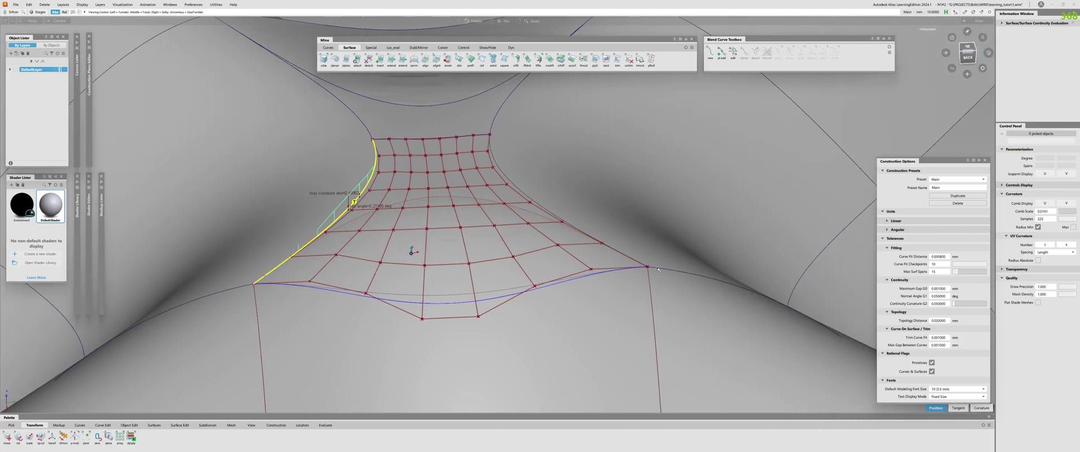
Examine the location of the curvature deviation along the patch's curved side seam from several angles
{"action": "left_click_drag", "start_coordinate": [671, 265], "coordinate": [270, 290], "text": "alt+shift"}
{"action": "left_click", "coordinate": [629, 307]}
{"action": "left_click_drag", "start_coordinate": [441, 234], "coordinate": [607, 230], "text": "alt+shift"}
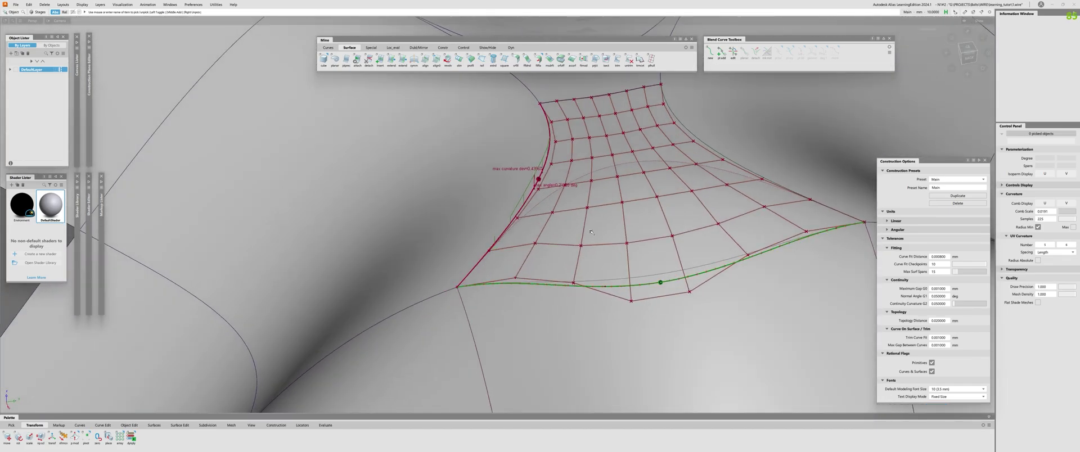
{"action": "right_click_drag", "start_coordinate": [649, 223], "coordinate": [593, 217], "text": "alt+shift"}
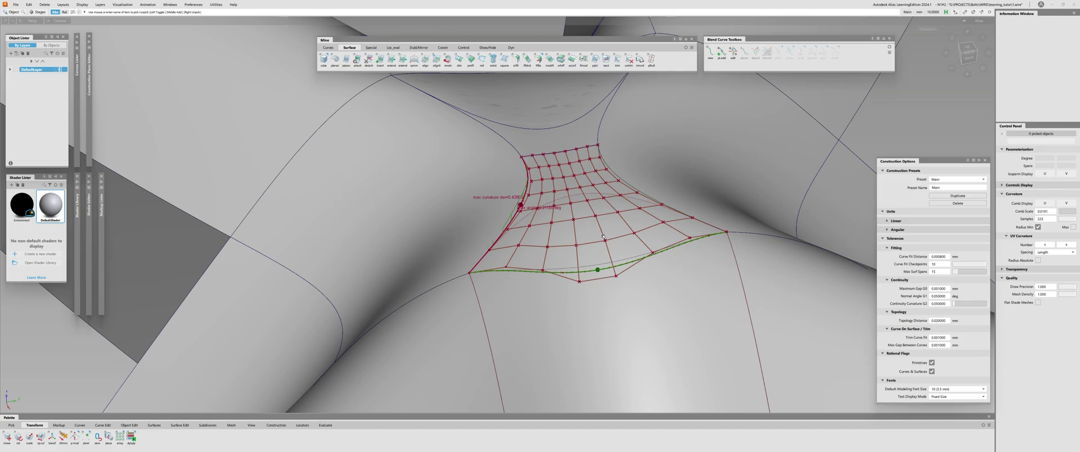
{"action": "left_click_drag", "start_coordinate": [582, 318], "coordinate": [575, 178], "text": "alt+shift"}
{"action": "left_click_drag", "start_coordinate": [317, 261], "coordinate": [554, 269], "text": "alt+shift"}
{"action": "right_click_drag", "start_coordinate": [554, 269], "coordinate": [664, 259], "text": "alt+shift"}
{"action": "left_click_drag", "start_coordinate": [663, 259], "coordinate": [638, 243], "text": "alt+shift"}
{"action": "middle_click_drag", "start_coordinate": [638, 243], "coordinate": [499, 263], "text": "alt+shift"}
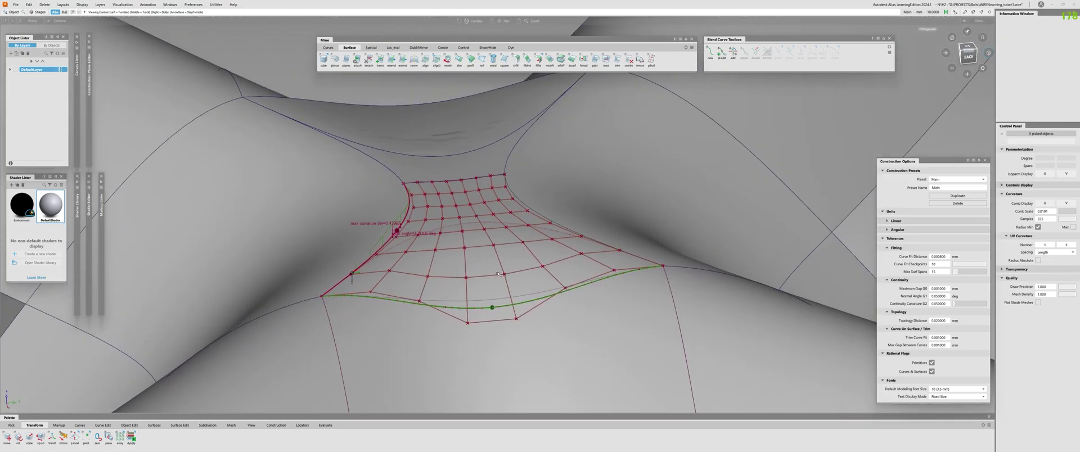
{"action": "right_click_drag", "start_coordinate": [500, 263], "coordinate": [535, 254], "text": "alt+shift"}
{"action": "left_click_drag", "start_coordinate": [536, 255], "coordinate": [484, 253], "text": "alt+shift"}
{"action": "left_click", "coordinate": [525, 281]}
{"action": "left_click", "coordinate": [397, 216]}
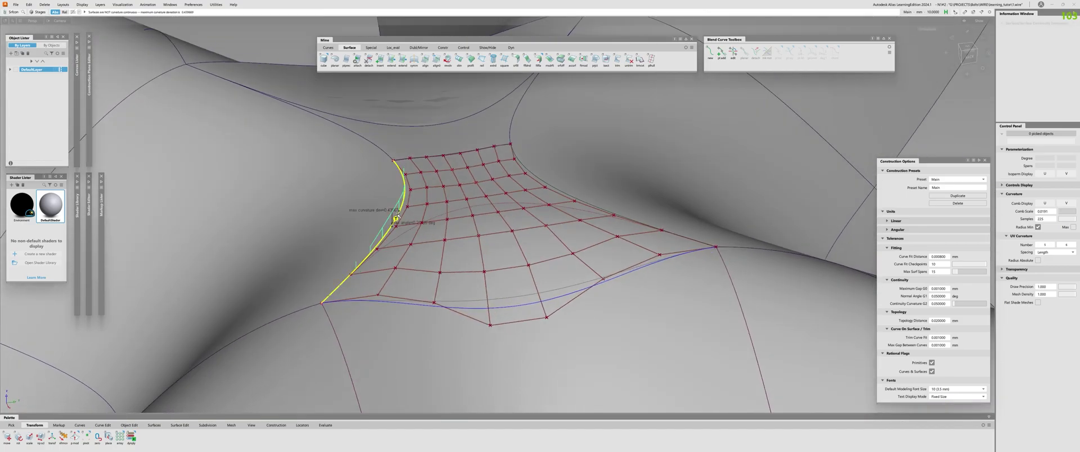
{"action": "left_click_drag", "start_coordinate": [396, 218], "coordinate": [504, 253], "text": "alt+shift"}
Adjust individual second-row control points beside the curved side seam to improve its tangency with the neighbouring surface
{"action": "left_click_drag", "start_coordinate": [503, 252], "coordinate": [367, 187], "text": "ctrl+shift"}
{"action": "left_click", "coordinate": [494, 232]}
{"action": "key", "text": "space"}
{"action": "left_click", "coordinate": [513, 253]}
{"action": "key", "text": "space"}
{"action": "left_click", "coordinate": [435, 238]}
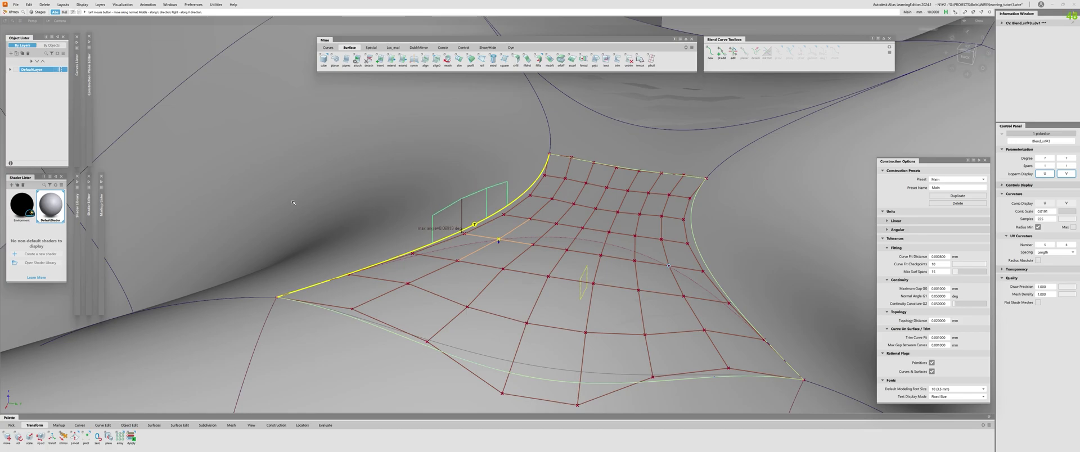
Recheck the continuity of the curved side seam and the wide end seam after the hull edits
{"action": "left_click_drag", "start_coordinate": [308, 219], "coordinate": [413, 221], "text": "alt+shift"}
{"action": "left_click", "coordinate": [445, 223]}
{"action": "left_click_drag", "start_coordinate": [426, 297], "coordinate": [423, 291], "text": "alt+shift"}
{"action": "left_click", "coordinate": [488, 343]}
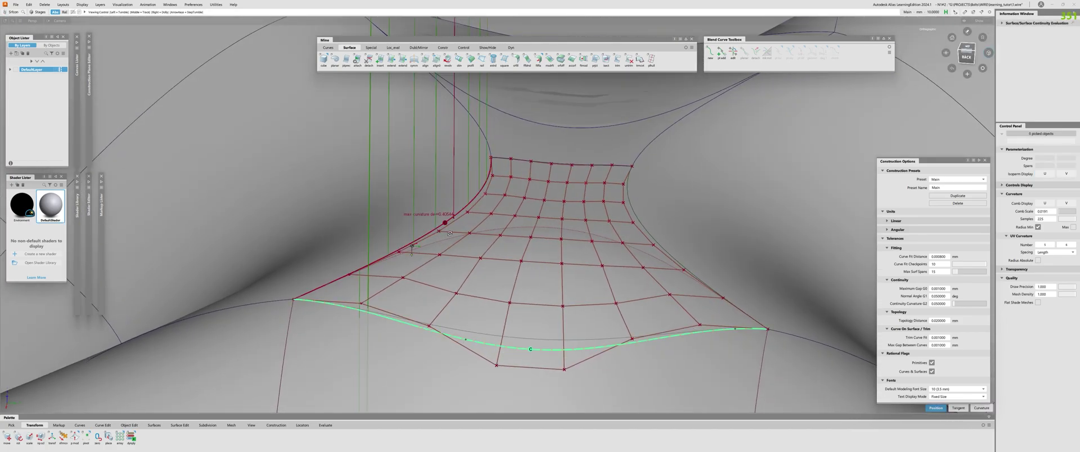
{"action": "left_click_drag", "start_coordinate": [488, 338], "coordinate": [450, 342], "text": "alt+shift"}
Pick two adjacent third-row control points beside the middle of the curved side seam and adjust them for curvature continuity
{"action": "left_click", "coordinate": [452, 226]}
{"action": "left_click", "coordinate": [470, 222]}
{"action": "left_click_drag", "start_coordinate": [469, 224], "coordinate": [523, 254], "text": "alt+shift"}
{"action": "left_click", "coordinate": [508, 262]}
{"action": "key", "text": "alt+shift"}
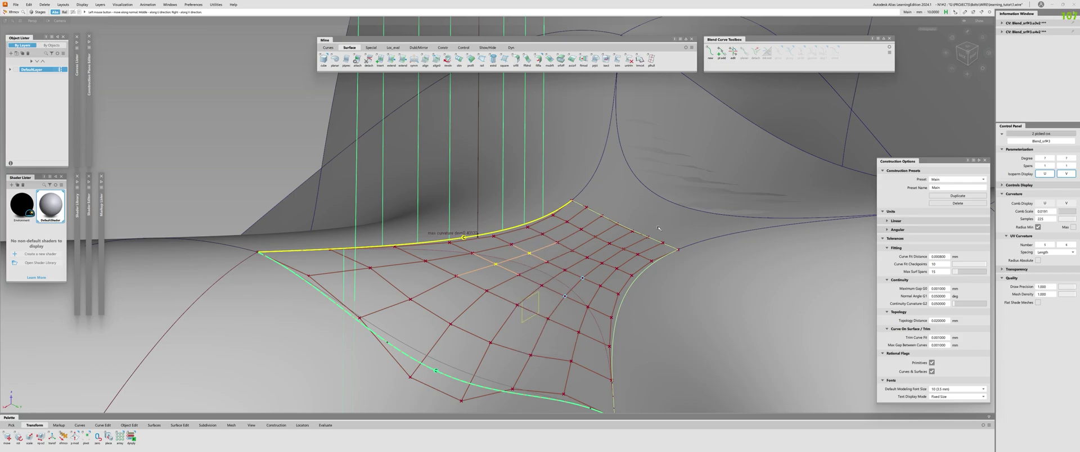
{"action": "key", "text": "space"}
{"action": "left_click", "coordinate": [446, 274]}
Pick further inner control points beside the curved side seam to even out the hull, then clear the selection
{"action": "left_click_drag", "start_coordinate": [697, 209], "coordinate": [533, 227]}
{"action": "left_click", "coordinate": [541, 226], "text": "shift"}
{"action": "left_click", "coordinate": [531, 242], "text": "shift"}
{"action": "left_click_drag", "start_coordinate": [629, 165], "coordinate": [504, 287], "text": "alt+shift"}
{"action": "key", "text": "Escape"}
{"action": "left_click", "coordinate": [504, 288]}
{"action": "key", "text": "Escape"}
Move third-row control points one at a time along the curved side seam to reduce its curvature deviation
{"action": "left_click", "coordinate": [572, 285]}
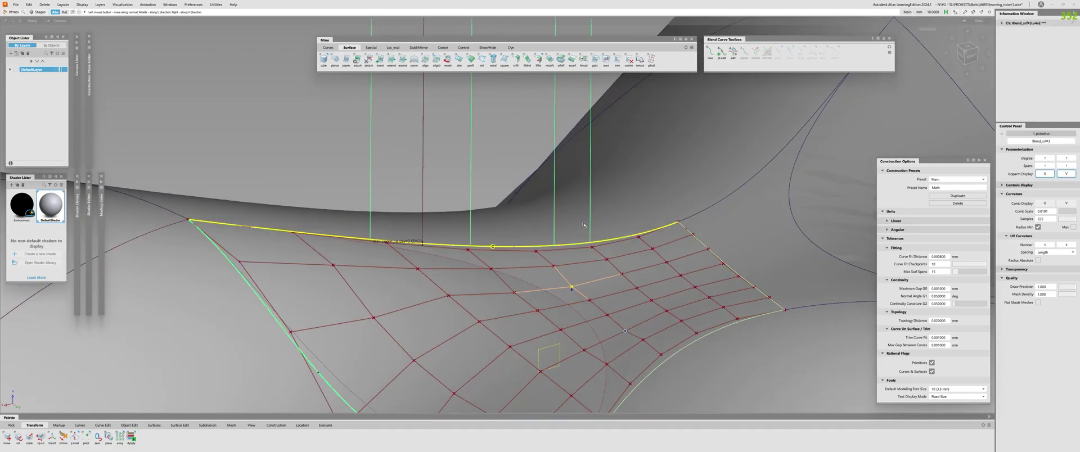
{"action": "mouse_move", "coordinate": [567, 237]}
{"action": "left_mouse_down", "text": "alt+shift"}
{"action": "mouse_move", "coordinate": [581, 213]}
{"action": "mouse_move", "coordinate": [579, 232]}
{"action": "left_mouse_up", "text": "alt+shift"}
{"action": "left_click", "coordinate": [515, 285]}
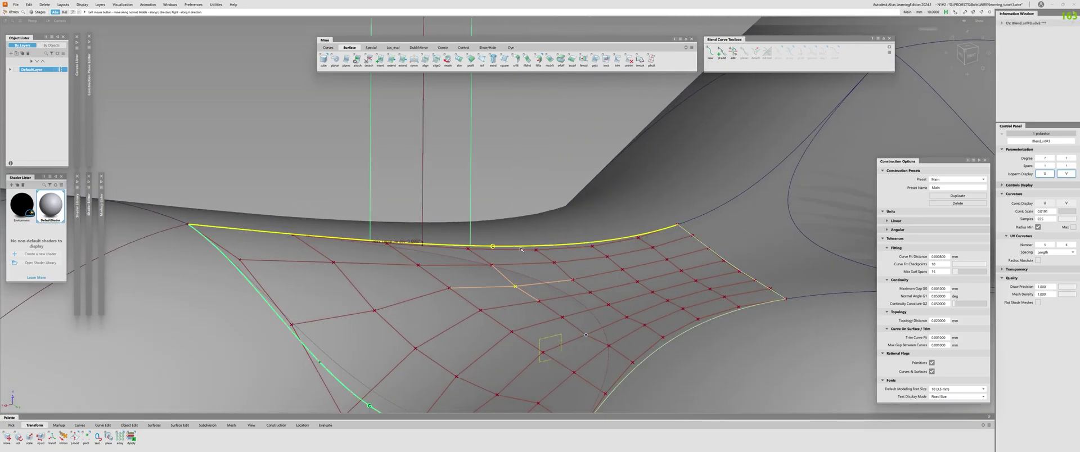
{"action": "left_click_drag", "start_coordinate": [554, 211], "coordinate": [590, 273], "text": "alt+shift"}
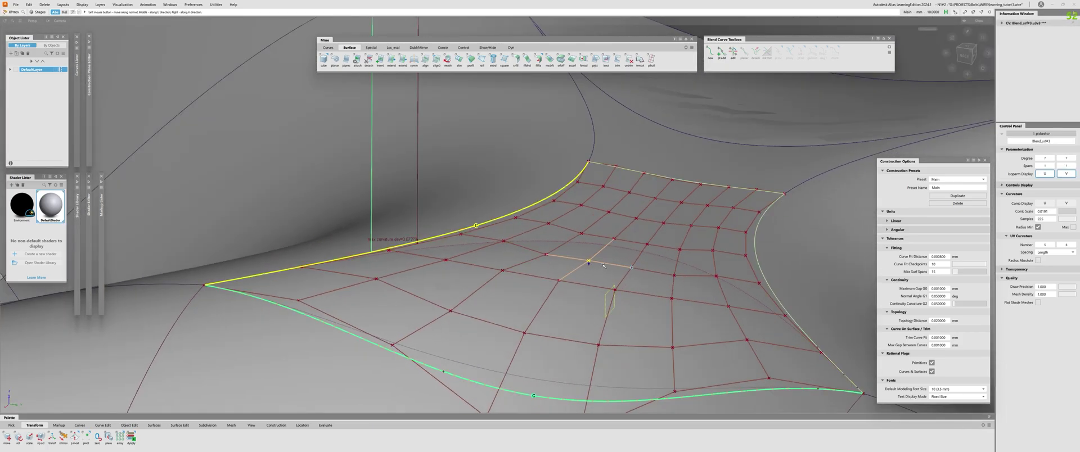
{"action": "left_click", "coordinate": [614, 240]}
{"action": "left_click_drag", "start_coordinate": [614, 253], "coordinate": [560, 265], "text": "alt+shift"}
{"action": "left_click_drag", "start_coordinate": [556, 267], "coordinate": [569, 276]}
Switch control point editing to sliding along the hull and pick the third-row point near the remaining curvature deviation
{"action": "left_click_drag", "start_coordinate": [574, 312], "coordinate": [487, 266], "text": "ctrl+shift"}
{"action": "left_click", "coordinate": [551, 286]}
{"action": "left_click", "coordinate": [552, 286]}
{"action": "left_click", "coordinate": [552, 286]}
{"action": "left_click", "coordinate": [552, 285]}
{"action": "left_click", "coordinate": [552, 286]}
{"action": "right_click", "coordinate": [572, 299], "text": "shift"}
{"action": "left_click", "coordinate": [548, 291]}
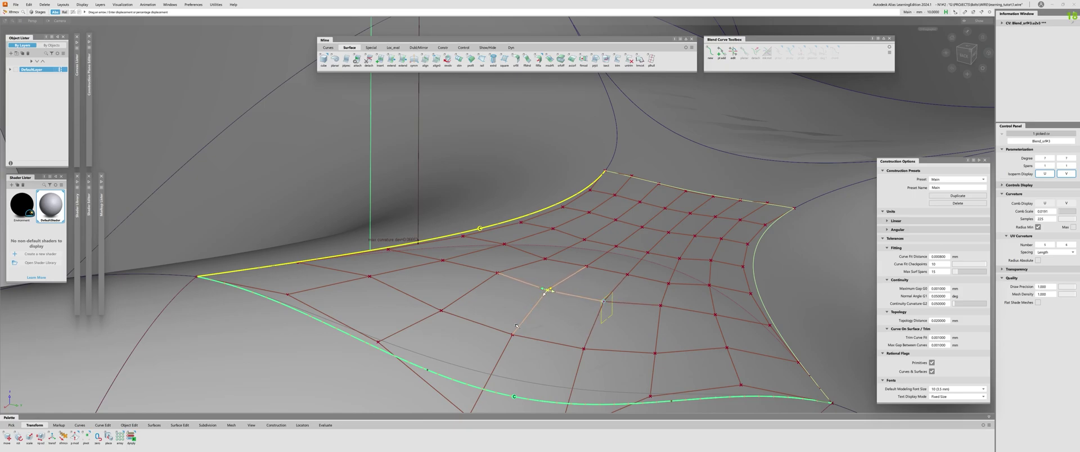
Fine-tune the picked third-row control point beside the side seam and switch its editing to movement along normal, U and V
{"action": "left_click_drag", "start_coordinate": [546, 274], "coordinate": [401, 294], "text": "alt+shift"}
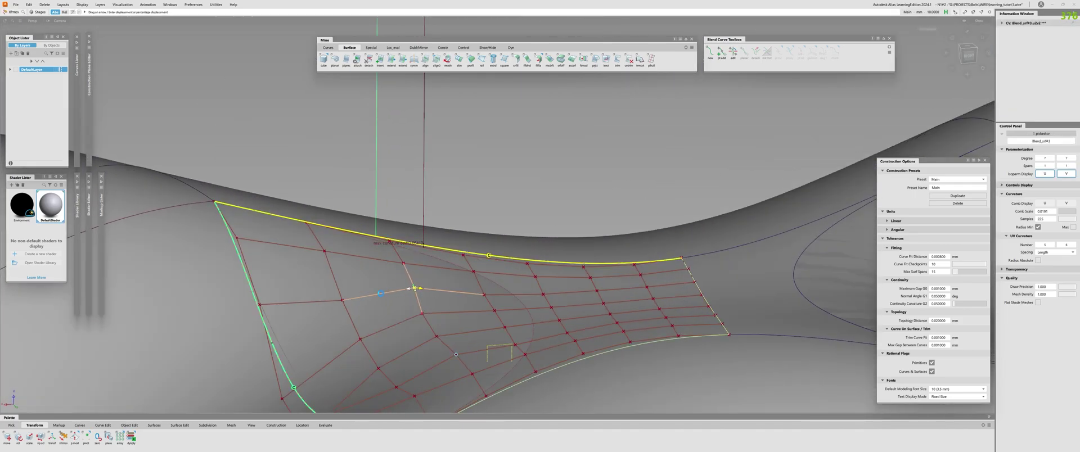
{"action": "left_click_drag", "start_coordinate": [368, 298], "coordinate": [738, 217], "text": "alt+shift"}
{"action": "left_click", "coordinate": [738, 217]}
{"action": "left_click_drag", "start_coordinate": [607, 273], "coordinate": [478, 251], "text": "alt+shift"}
{"action": "left_click", "coordinate": [474, 249]}
{"action": "right_click", "coordinate": [484, 258]}
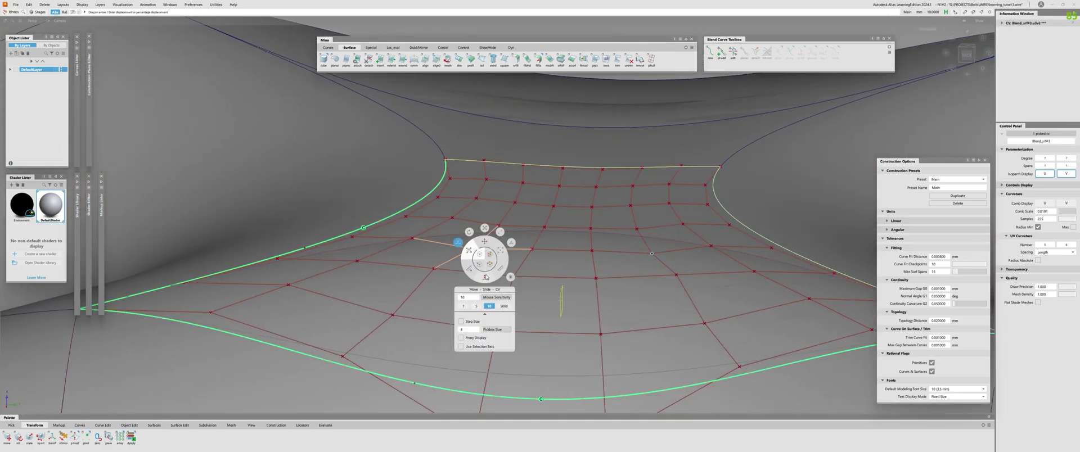
{"action": "left_click", "coordinate": [503, 305]}
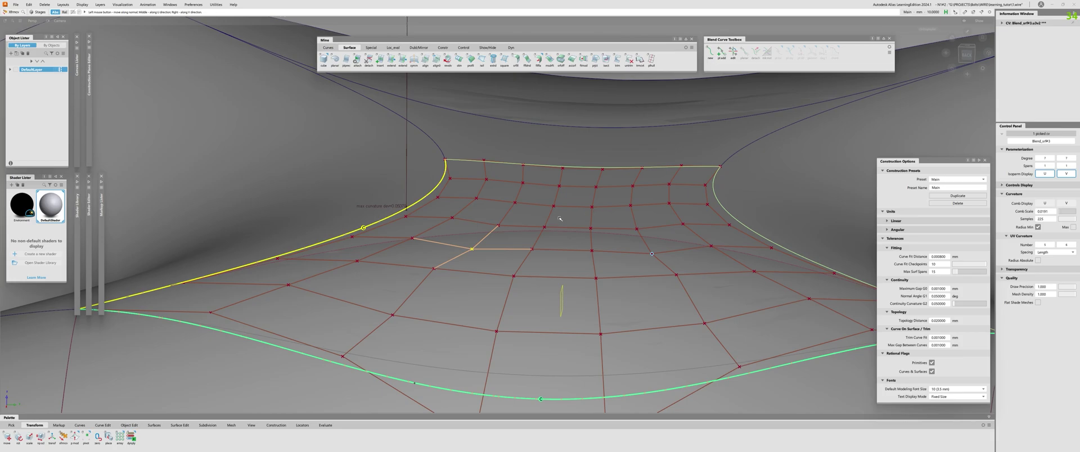
{"action": "left_click_drag", "start_coordinate": [375, 302], "coordinate": [401, 286], "text": "alt+shift"}
Pick the third-row control point near the middle of the side seam again and slide it along the hull to reduce curvature deviation
{"action": "left_click", "coordinate": [404, 287]}
{"action": "key", "text": "h"}
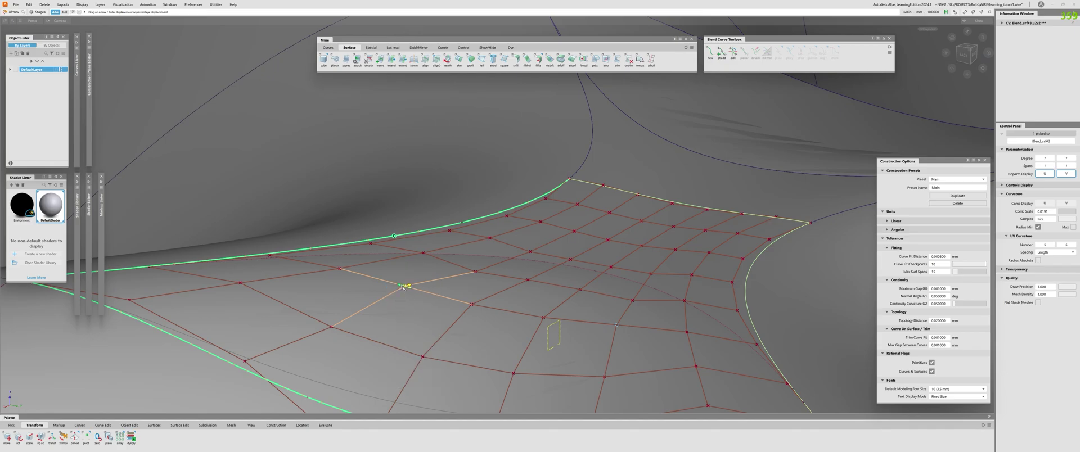
{"action": "left_click", "coordinate": [409, 294], "text": "shift"}
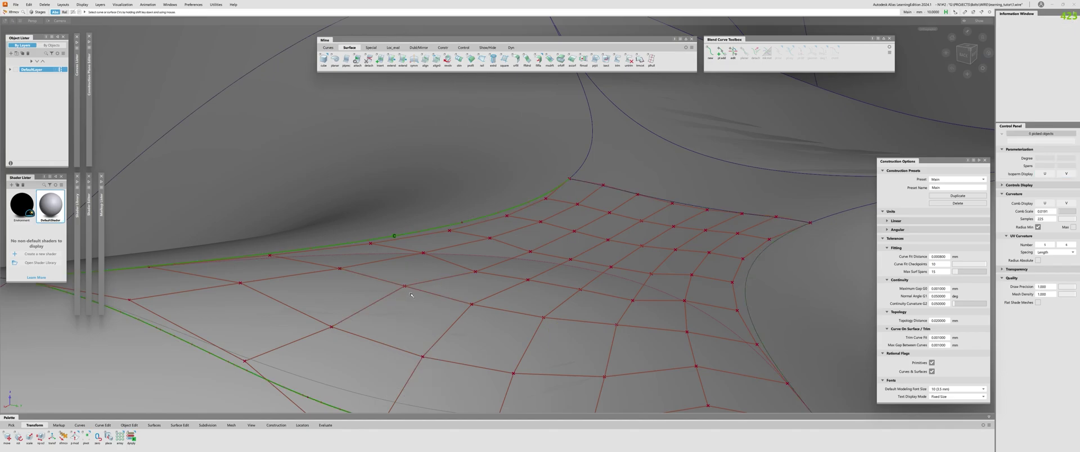
{"action": "left_click", "coordinate": [399, 286]}
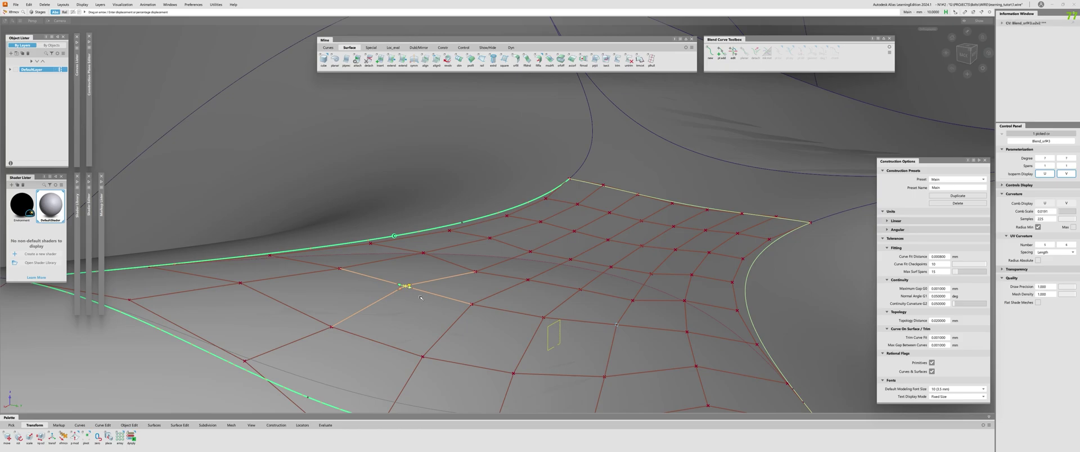
{"action": "left_click", "coordinate": [429, 345]}
{"action": "left_click_drag", "start_coordinate": [401, 290], "coordinate": [396, 294]}
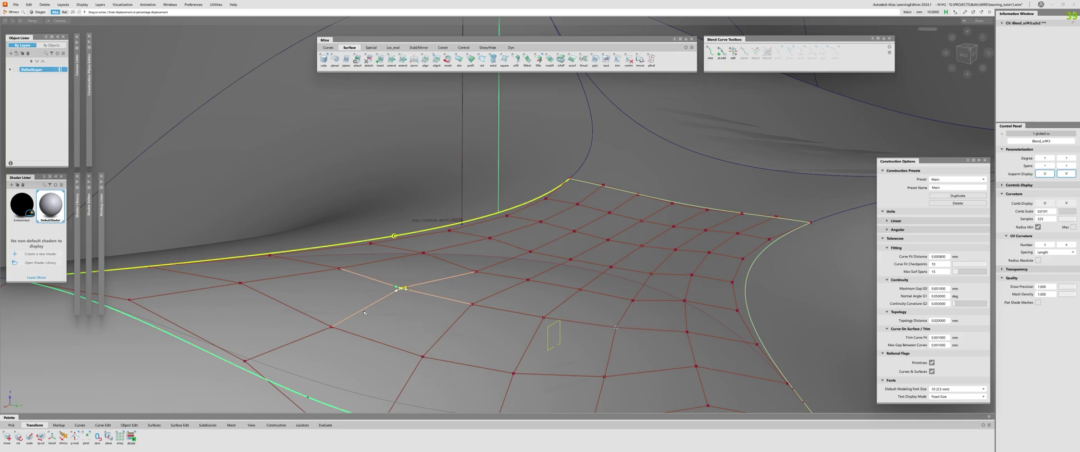
{"action": "left_click", "coordinate": [476, 273]}
{"action": "left_click", "coordinate": [476, 294]}
{"action": "left_click_drag", "start_coordinate": [480, 291], "coordinate": [567, 276]}
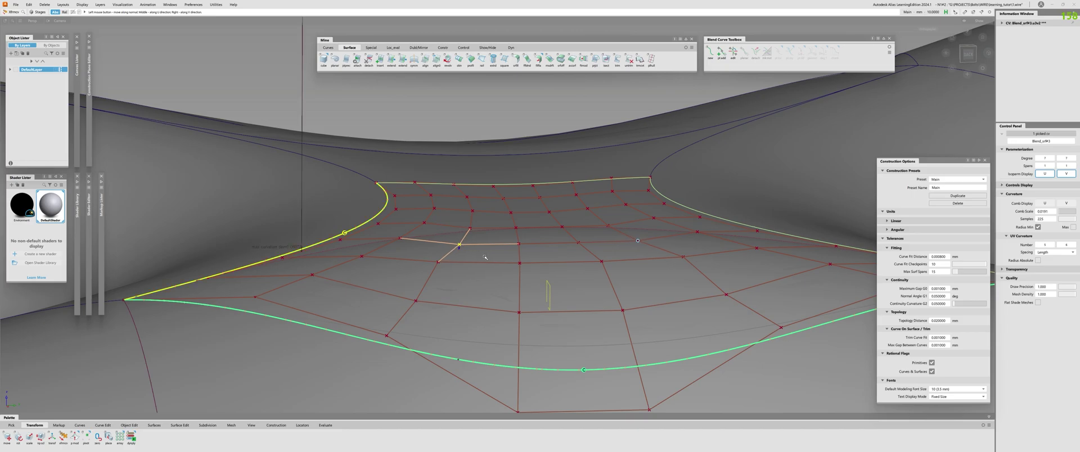
Pick the two overlapping central patches and delete their construction history
{"action": "left_click_drag", "start_coordinate": [471, 258], "coordinate": [489, 220], "text": "alt+shift"}
{"action": "scroll", "coordinate": [396, 221], "scroll_direction": "up", "scroll_amount": 5, "text": "alt+shift"}
{"action": "left_click_drag", "start_coordinate": [396, 221], "coordinate": [498, 220], "text": "alt+shift"}
{"action": "left_click", "coordinate": [470, 266]}
{"action": "key", "text": "Delete"}
{"action": "key", "text": "Delete"}
{"action": "key", "text": "Return"}
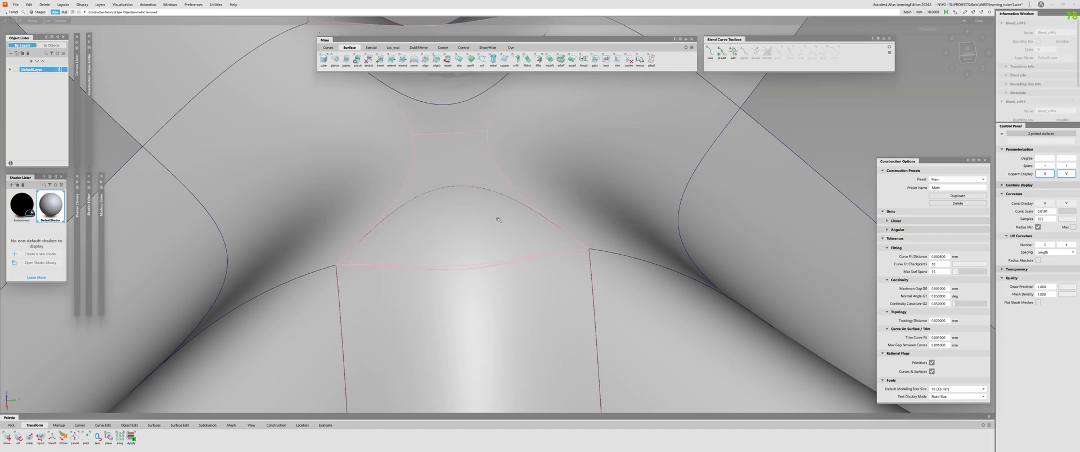
Clear the selection and examine the junction around the central patch from the front and the side
{"action": "left_click_drag", "start_coordinate": [498, 220], "coordinate": [496, 177], "text": "alt+shift"}
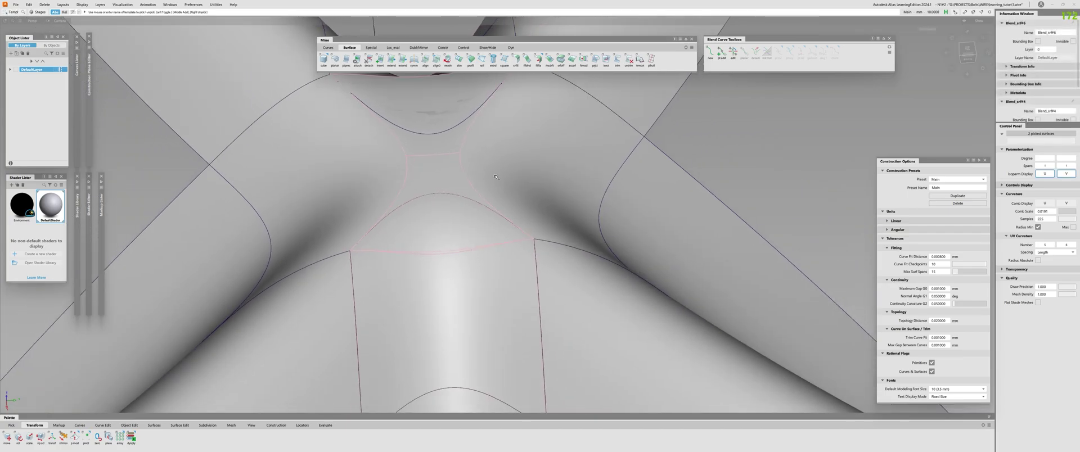
{"action": "key", "text": "ctrl+shift+c"}
{"action": "left_click_drag", "start_coordinate": [505, 192], "coordinate": [472, 181], "text": "alt+shift"}
{"action": "mouse_move", "coordinate": [388, 213]}
{"action": "right_mouse_down", "text": "alt+shift"}
{"action": "mouse_move", "coordinate": [410, 234]}
{"action": "mouse_move", "coordinate": [388, 214]}
{"action": "right_mouse_up", "text": "alt+shift"}
{"action": "key", "text": "ctrl+shift+t"}
{"action": "left_click", "coordinate": [501, 281]}
{"action": "left_click", "coordinate": [491, 274]}
{"action": "key", "text": "ctrl+shift+c"}
{"action": "left_click_drag", "start_coordinate": [388, 215], "coordinate": [508, 201], "text": "alt+shift"}
{"action": "left_click", "coordinate": [424, 127]}
{"action": "key", "text": "ctrl+5"}
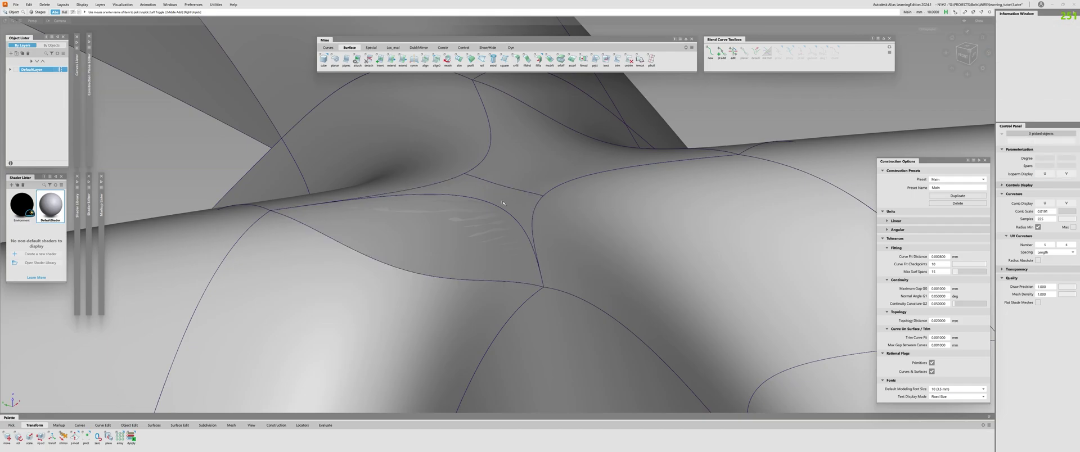
Pick the central patch and check its surface continuity along both curved side seams
{"action": "left_click", "coordinate": [504, 202]}
{"action": "key", "text": "ctrl+v"}
{"action": "right_click_drag", "start_coordinate": [509, 206], "coordinate": [510, 205], "text": "ctrl+shift"}
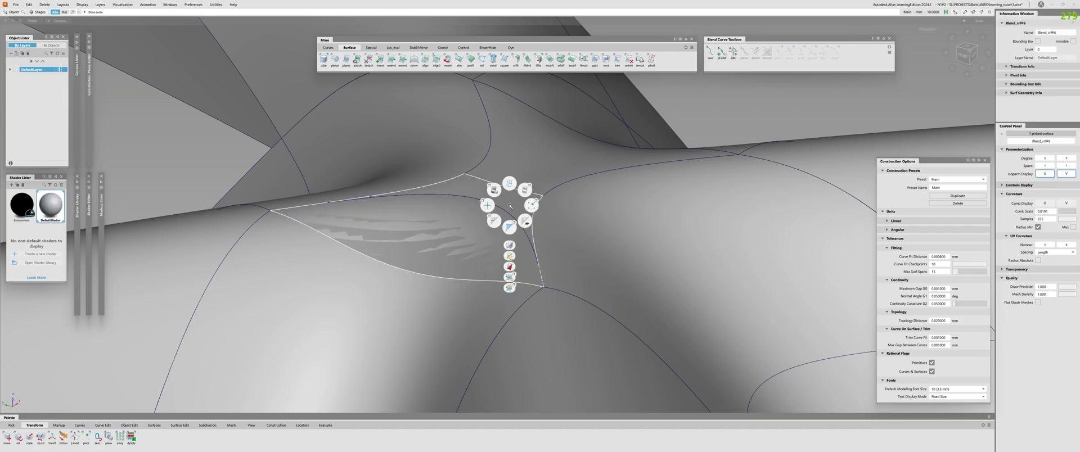
{"action": "left_click", "coordinate": [512, 256]}
{"action": "left_click", "coordinate": [470, 220]}
{"action": "left_click_drag", "start_coordinate": [477, 212], "coordinate": [452, 306], "text": "alt+shift"}
{"action": "key", "text": "ctrl+shift+c"}
{"action": "left_click", "coordinate": [380, 195]}
{"action": "left_click", "coordinate": [520, 253]}
{"action": "right_click_drag", "start_coordinate": [506, 258], "coordinate": [405, 327], "text": "alt+shift"}
{"action": "middle_click_drag", "start_coordinate": [404, 326], "coordinate": [454, 245], "text": "alt+shift"}
{"action": "left_click_drag", "start_coordinate": [454, 245], "coordinate": [554, 214], "text": "alt+shift"}
{"action": "key", "text": "ctrl+shift+o"}
{"action": "left_click", "coordinate": [531, 177]}
{"action": "left_click", "coordinate": [531, 177]}
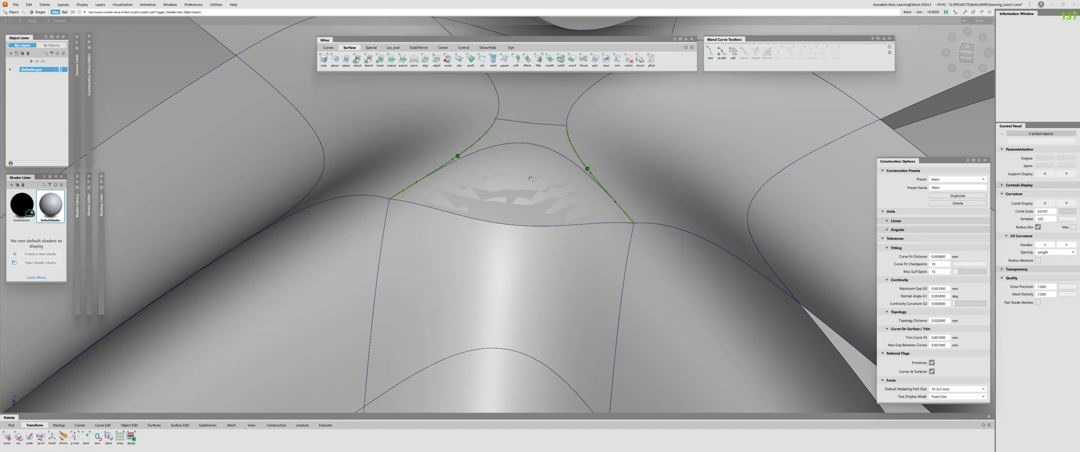
Detach the central patch into two halves along its vertical centre line
{"action": "left_click", "coordinate": [545, 132]}
{"action": "key", "text": "Delete"}
{"action": "key", "text": "ctrl+shift+o"}
{"action": "left_click", "coordinate": [545, 133]}
{"action": "mouse_move", "coordinate": [545, 169]}
{"action": "left_mouse_down", "text": "alt+shift"}
{"action": "mouse_move", "coordinate": [566, 129]}
{"action": "mouse_move", "coordinate": [557, 180]}
{"action": "left_mouse_up", "text": "alt+shift"}
{"action": "left_click", "coordinate": [557, 180]}
{"action": "left_click", "coordinate": [967, 52]}
{"action": "left_click", "coordinate": [369, 59]}
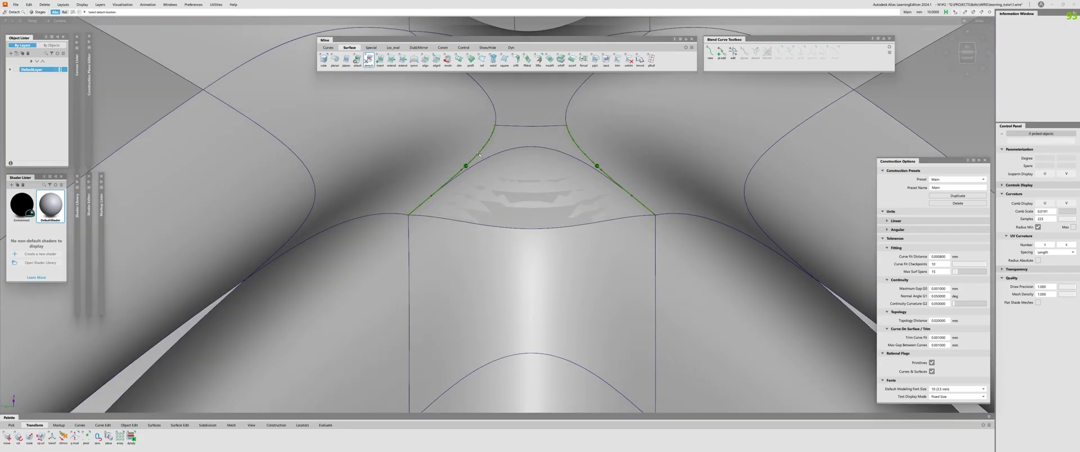
{"action": "left_click", "coordinate": [485, 146]}
{"action": "left_click", "coordinate": [510, 158]}
{"action": "left_click", "coordinate": [547, 199], "text": "ctrl+alt"}
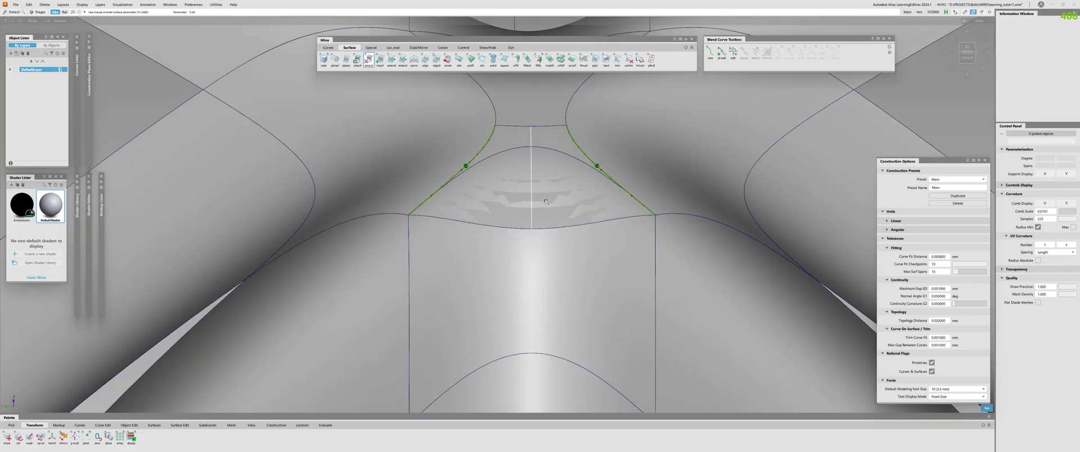
{"action": "key", "text": "space"}
Delete the redundant half of the detached central patch
{"action": "left_click_drag", "start_coordinate": [534, 238], "coordinate": [538, 267], "text": "alt+shift"}
{"action": "key", "text": "ctrl+shift+o"}
{"action": "left_click", "coordinate": [543, 136]}
{"action": "key", "text": "Delete"}
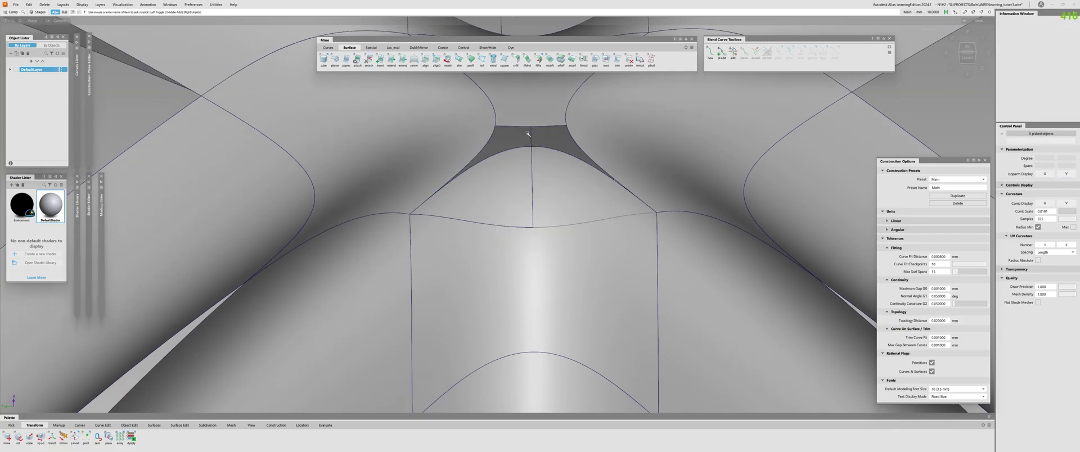
Create a new layer L1 and assign the remaining patch half to it for symmetric display
{"action": "left_click", "coordinate": [528, 134]}
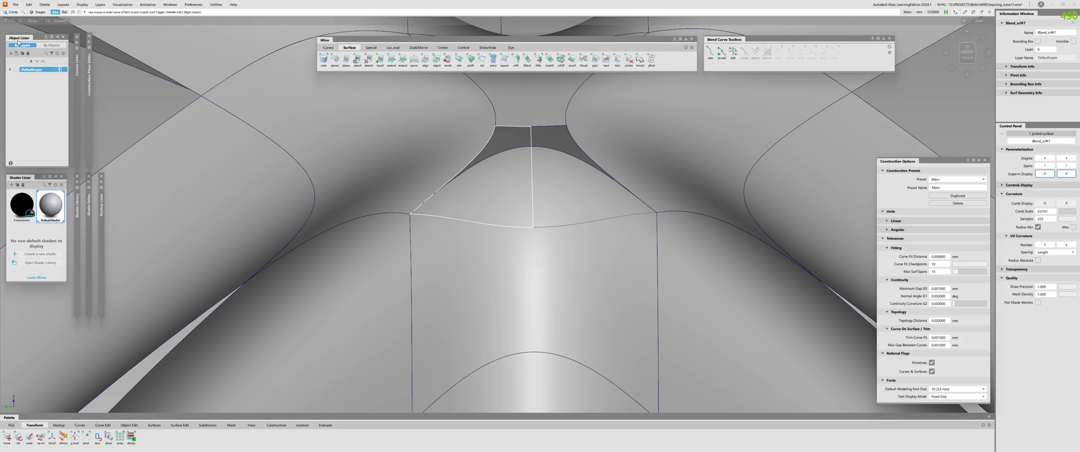
{"action": "left_click", "coordinate": [100, 6]}
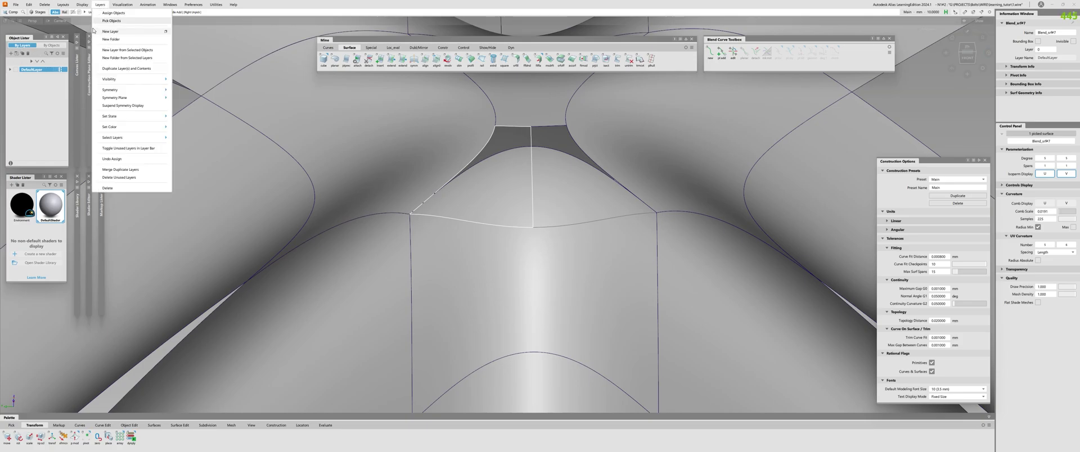
{"action": "left_click", "coordinate": [105, 31]}
{"action": "right_click", "coordinate": [25, 77]}
{"action": "left_click", "coordinate": [62, 83]}
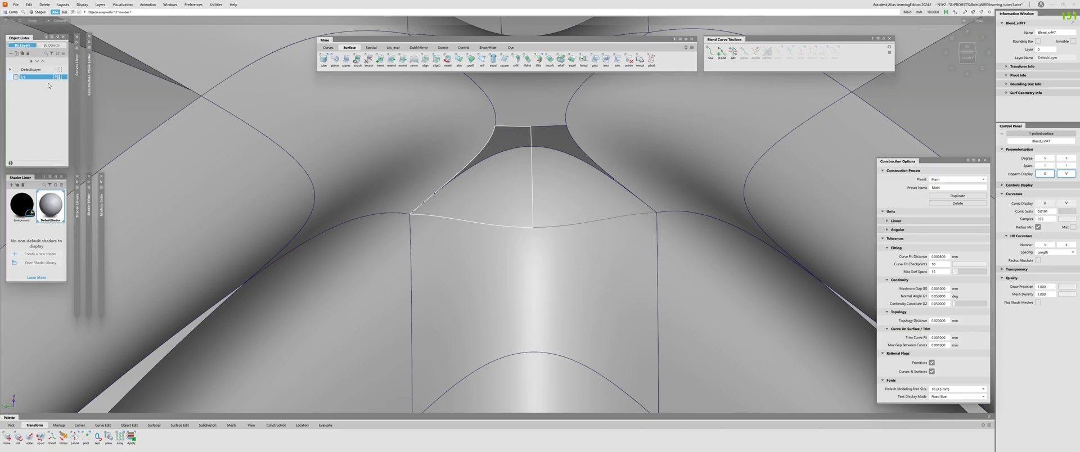
Check surface continuity along the centre seam and the narrow upper edge of the mirrored patch
{"action": "left_click_drag", "start_coordinate": [562, 235], "coordinate": [555, 220], "text": "alt+shift"}
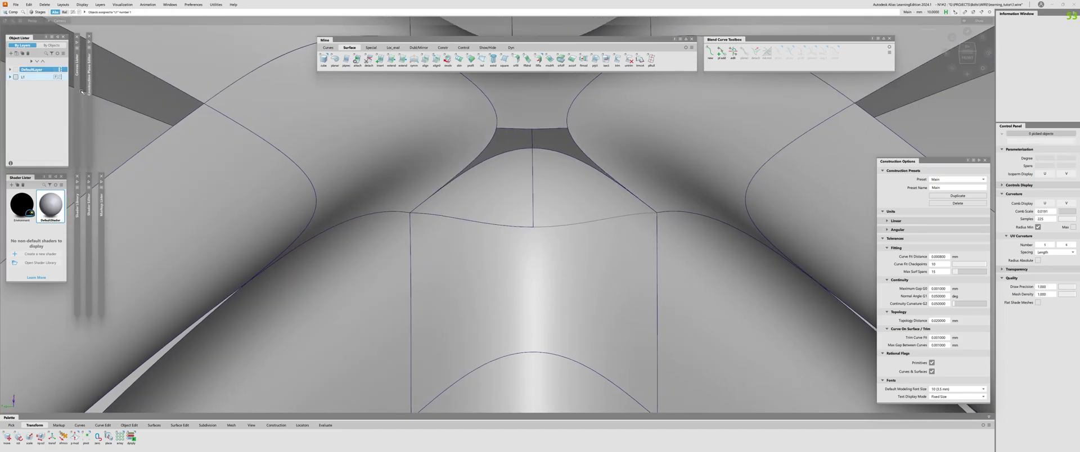
{"action": "right_click_drag", "start_coordinate": [557, 211], "coordinate": [538, 202], "text": "alt+shift"}
{"action": "left_click_drag", "start_coordinate": [539, 203], "coordinate": [518, 178], "text": "ctrl+shift"}
{"action": "key", "text": "ctrl+shift+c"}
{"action": "left_click", "coordinate": [523, 173]}
{"action": "left_click", "coordinate": [508, 126]}
{"action": "left_click", "coordinate": [528, 125]}
{"action": "right_click_drag", "start_coordinate": [529, 146], "coordinate": [557, 207], "text": "alt+shift"}
{"action": "middle_click_drag", "start_coordinate": [557, 208], "coordinate": [557, 338], "text": "alt+shift"}
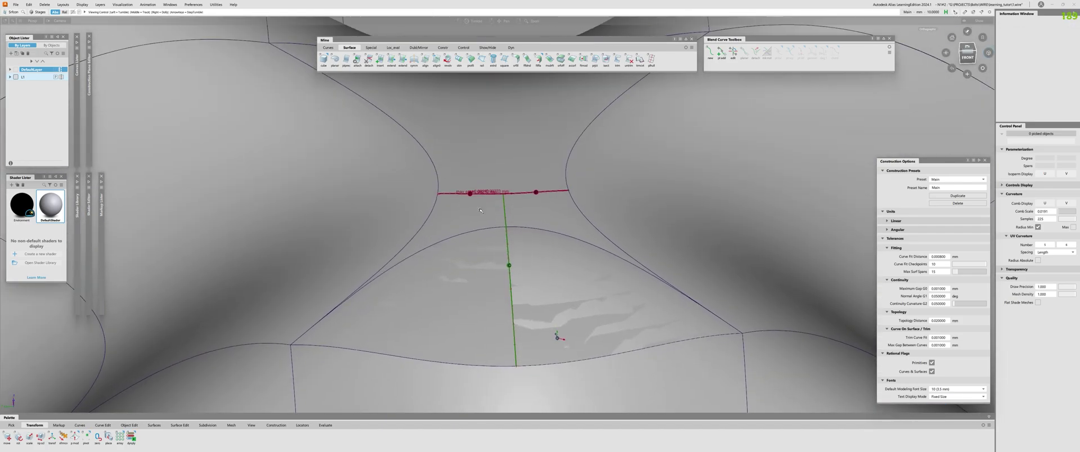
Undo the upper edge check and evaluate continuity on the curved side seam and the centre seam of the patch half
{"action": "right_click_drag", "start_coordinate": [478, 179], "coordinate": [484, 154], "text": "alt+shift"}
{"action": "left_click_drag", "start_coordinate": [483, 155], "coordinate": [480, 174], "text": "alt+shift"}
{"action": "key", "text": "ctrl+z"}
{"action": "right_click_drag", "start_coordinate": [480, 173], "coordinate": [487, 189], "text": "alt+shift"}
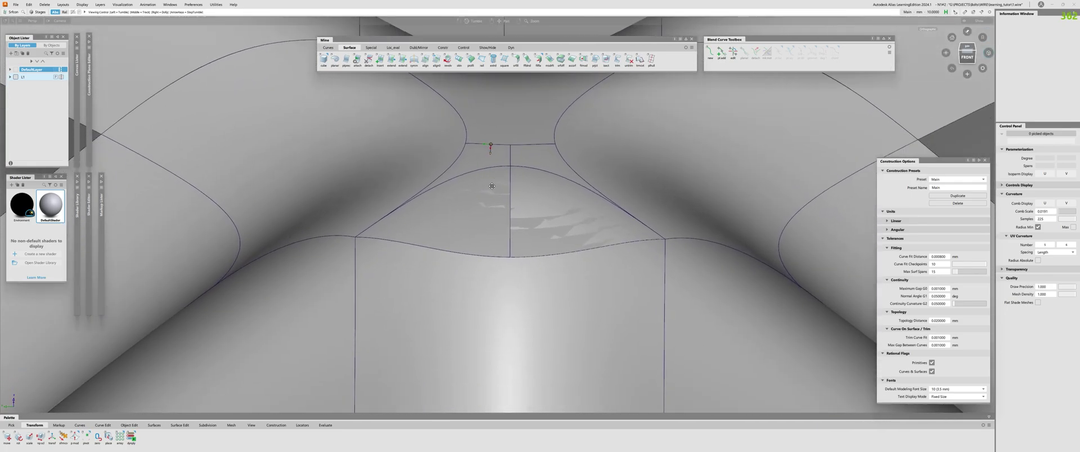
{"action": "middle_click_drag", "start_coordinate": [487, 189], "coordinate": [467, 121], "text": "alt+shift"}
{"action": "left_click", "coordinate": [445, 140]}
{"action": "left_click", "coordinate": [528, 144]}
{"action": "left_click_drag", "start_coordinate": [528, 144], "coordinate": [396, 189], "text": "alt+shift"}
Align the lower edge of the patch half to the arch surface below it using projected alignment
{"action": "left_click", "coordinate": [425, 61]}
{"action": "left_click_drag", "start_coordinate": [298, 155], "coordinate": [333, 176], "text": "alt+shift"}
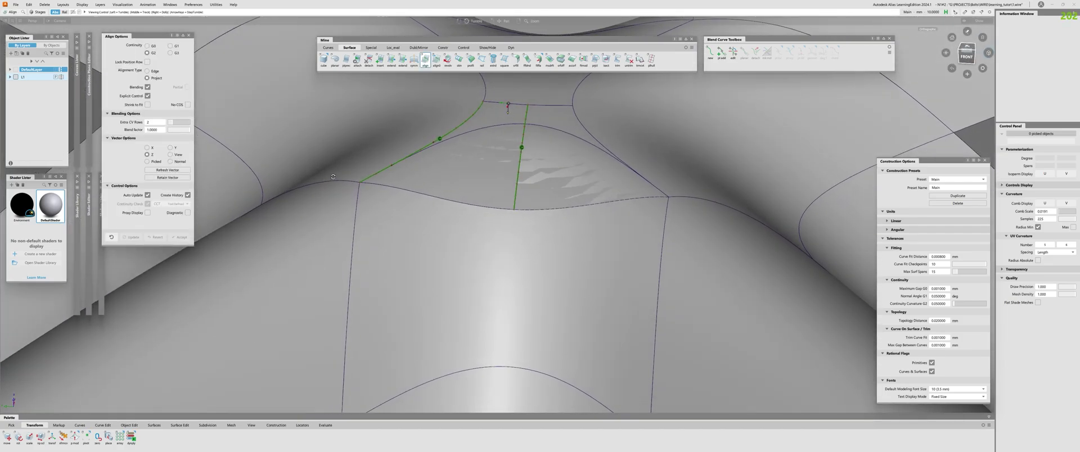
{"action": "right_click_drag", "start_coordinate": [333, 176], "coordinate": [366, 188], "text": "alt+shift"}
{"action": "left_click", "coordinate": [459, 222]}
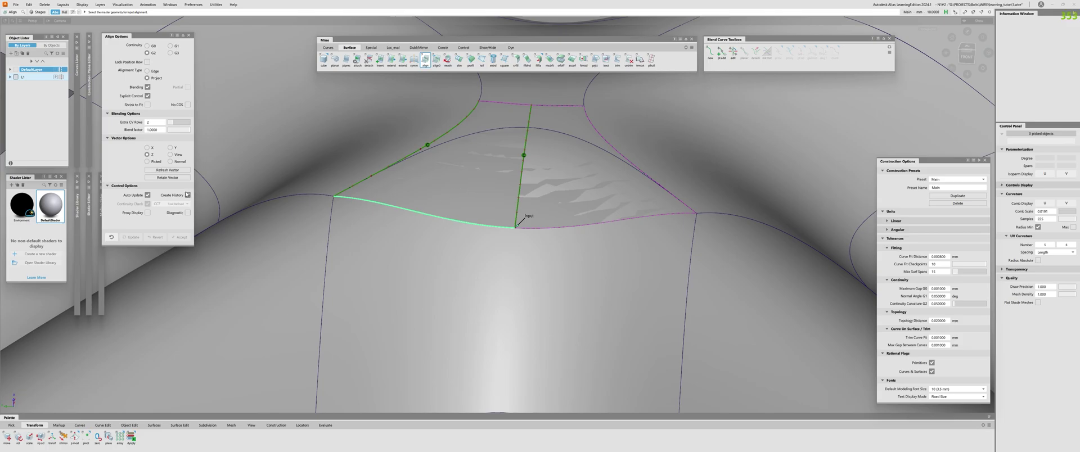
{"action": "left_click", "coordinate": [427, 231]}
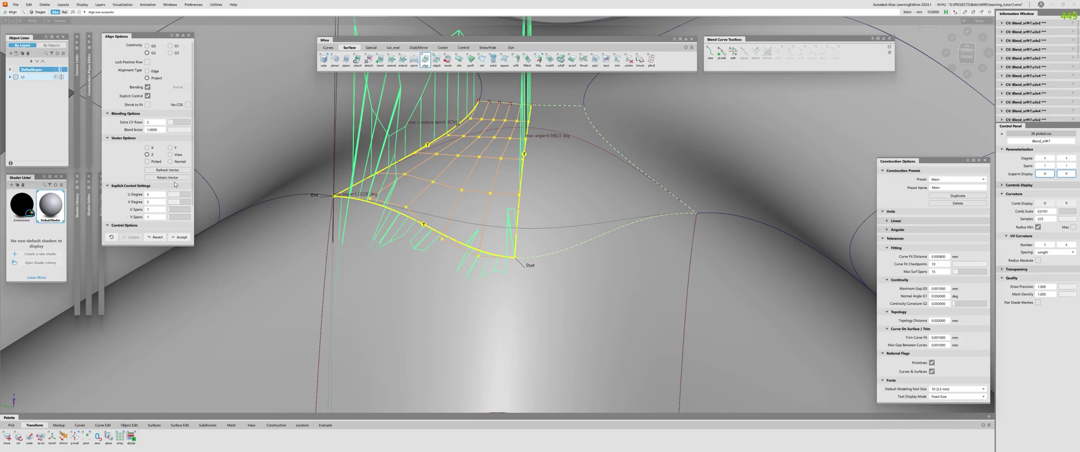
Set the aligned patch's explicit control to U degree 7 and V degree 8
{"action": "left_click", "coordinate": [180, 196]}
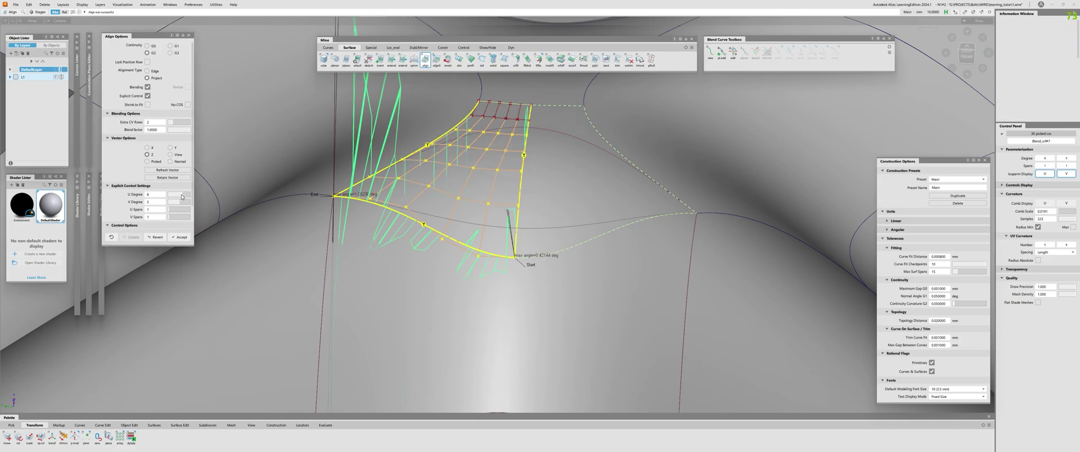
{"action": "left_click", "coordinate": [183, 196]}
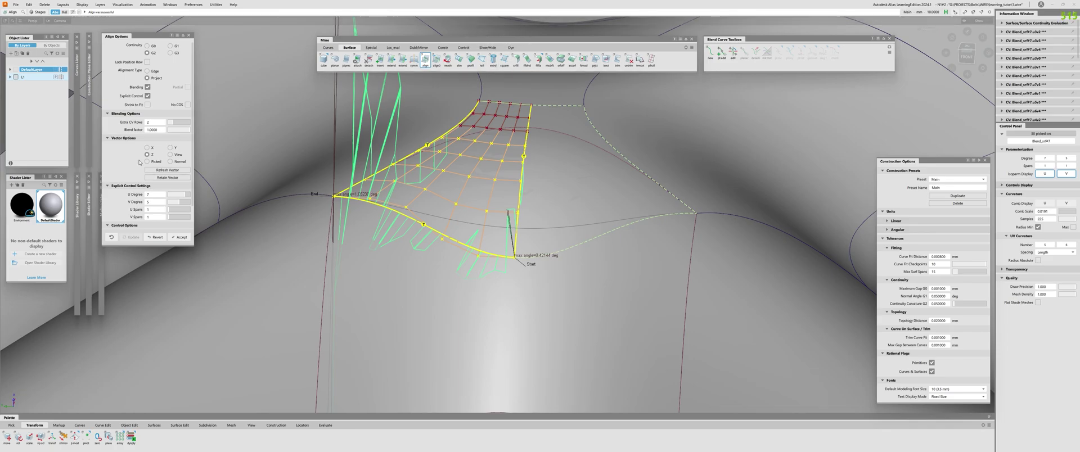
{"action": "left_click", "coordinate": [181, 203]}
{"action": "left_click", "coordinate": [184, 203]}
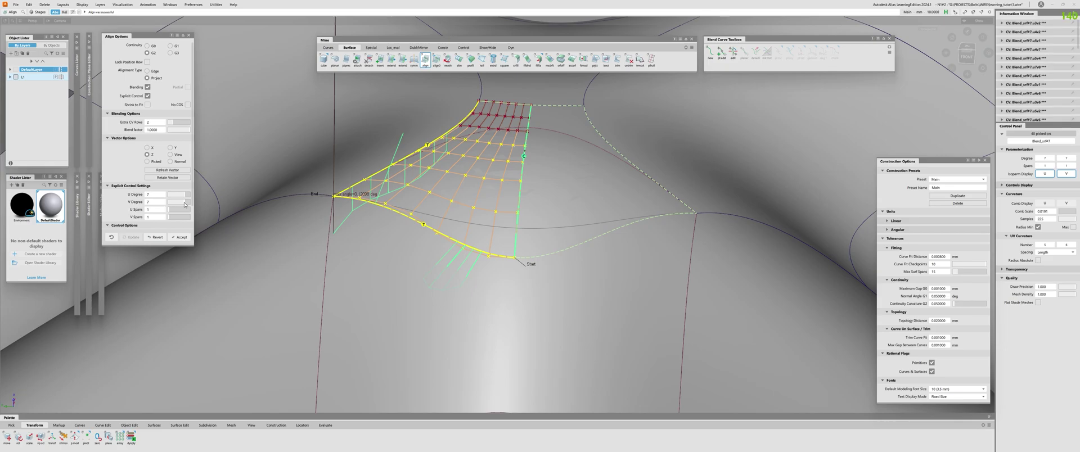
{"action": "left_click", "coordinate": [187, 204]}
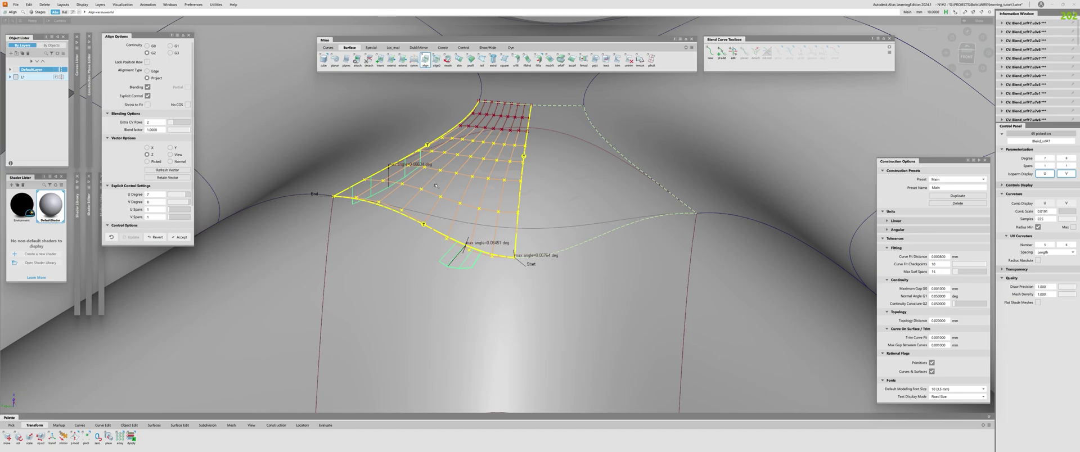
Inspect the aligned lower edge of the patch half closely for deviation from the arch surface, then clear the selection
{"action": "left_click_drag", "start_coordinate": [448, 217], "coordinate": [504, 219], "text": "alt+shift"}
{"action": "right_click_drag", "start_coordinate": [471, 236], "coordinate": [508, 229], "text": "alt+shift"}
{"action": "middle_click_drag", "start_coordinate": [508, 229], "coordinate": [545, 57], "text": "alt+shift"}
{"action": "left_click", "coordinate": [532, 230], "text": "alt+shift"}
{"action": "right_click_drag", "start_coordinate": [531, 230], "coordinate": [517, 149], "text": "alt+shift"}
{"action": "left_click_drag", "start_coordinate": [518, 148], "coordinate": [340, 212], "text": "alt+shift"}
{"action": "right_click_drag", "start_coordinate": [339, 212], "coordinate": [368, 265], "text": "alt+shift"}
{"action": "left_click_drag", "start_coordinate": [368, 266], "coordinate": [437, 275], "text": "ctrl+shift"}
{"action": "left_click", "coordinate": [436, 275]}
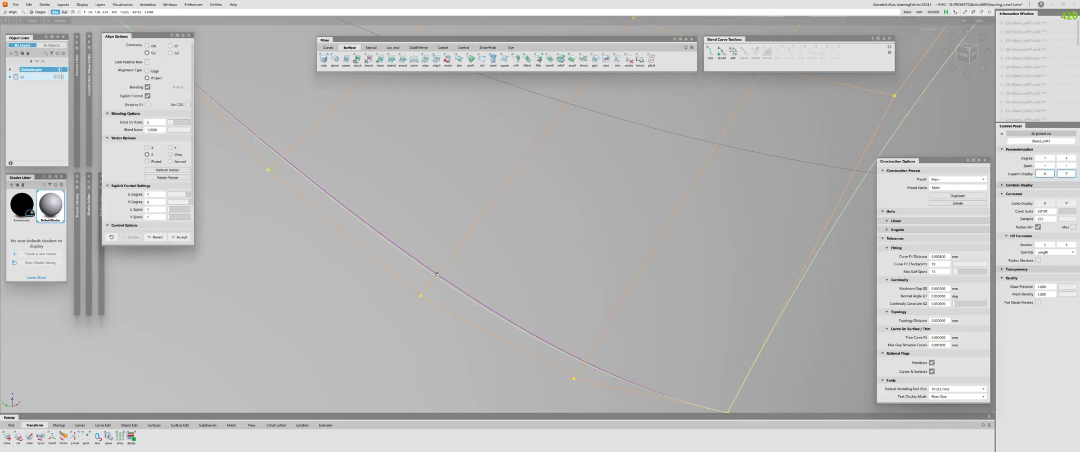
{"action": "right_click_drag", "start_coordinate": [342, 164], "coordinate": [348, 219], "text": "alt+shift"}
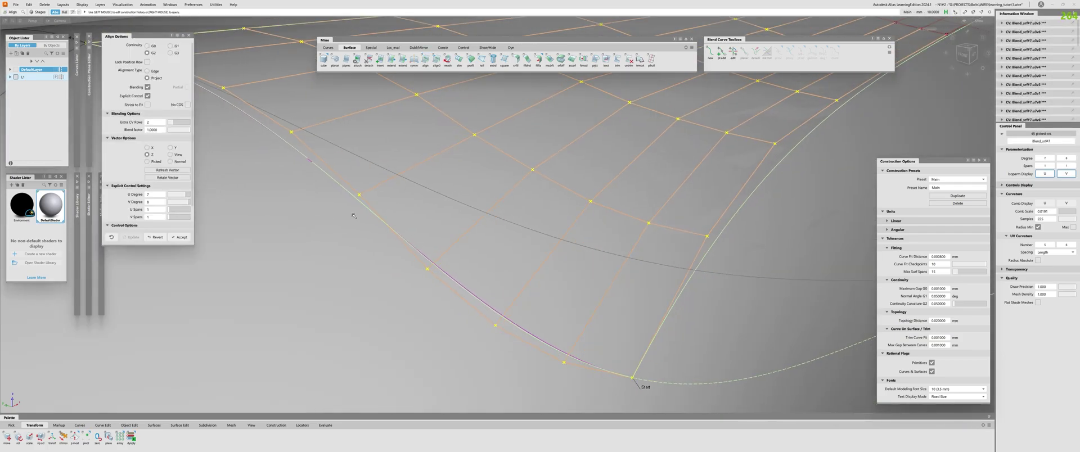
{"action": "right_click_drag", "start_coordinate": [556, 351], "coordinate": [453, 210], "text": "alt+shift"}
{"action": "right_click_drag", "start_coordinate": [445, 183], "coordinate": [383, 284], "text": "alt+shift"}
{"action": "left_click_drag", "start_coordinate": [383, 285], "coordinate": [488, 275], "text": "alt+shift"}
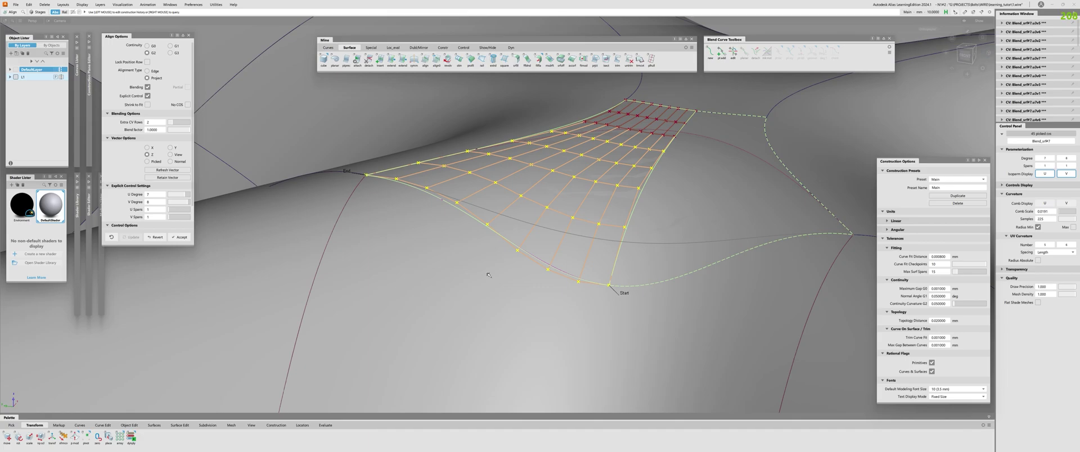
{"action": "left_click_drag", "start_coordinate": [373, 240], "coordinate": [375, 264], "text": "ctrl+shift"}
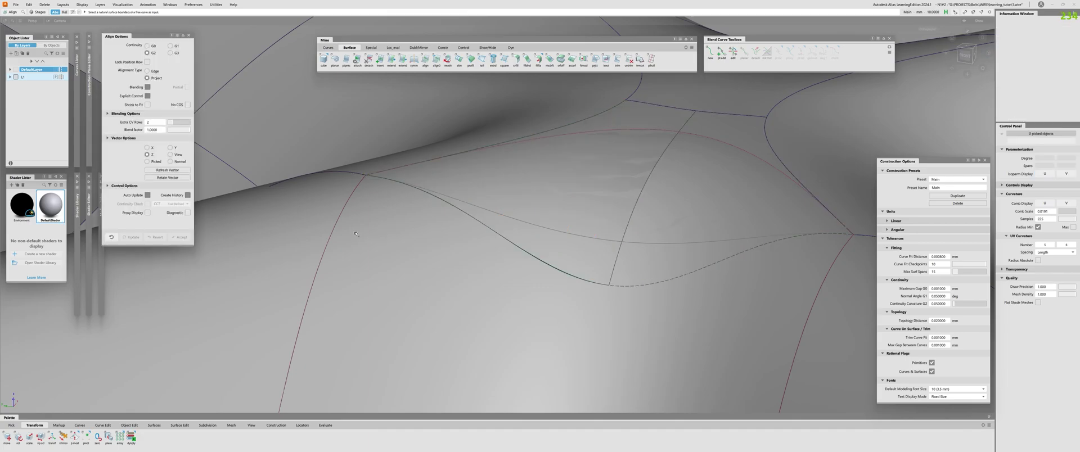
{"action": "left_click", "coordinate": [516, 59]}
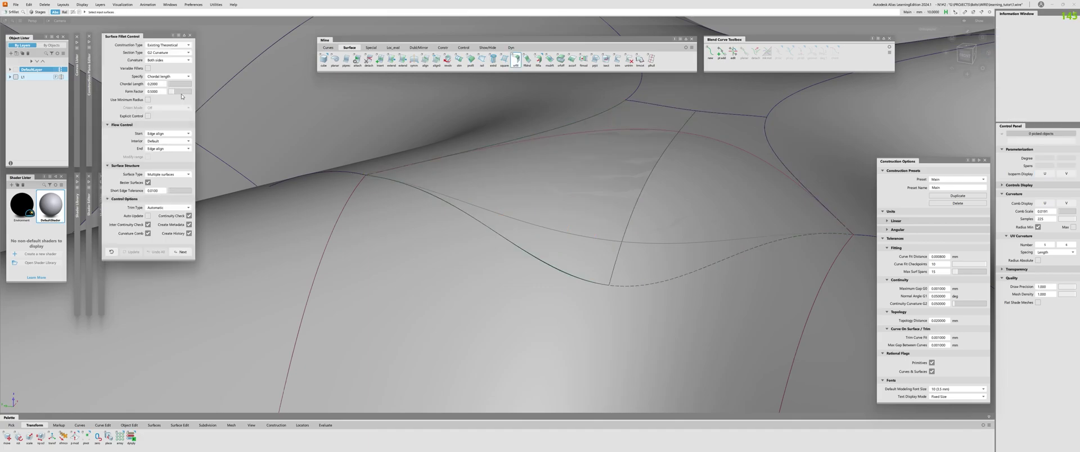
{"action": "key", "text": "p"}
{"action": "mouse_move", "coordinate": [575, 277]}
{"action": "right_mouse_down", "text": "alt+shift"}
{"action": "mouse_move", "coordinate": [647, 152]}
{"action": "mouse_move", "coordinate": [475, 210]}
{"action": "right_mouse_up", "text": "alt+shift"}
{"action": "mouse_move", "coordinate": [475, 210]}
{"action": "left_mouse_down", "text": "alt+shift"}
{"action": "mouse_move", "coordinate": [412, 209]}
{"action": "mouse_move", "coordinate": [383, 164]}
{"action": "mouse_move", "coordinate": [499, 227]}
{"action": "mouse_move", "coordinate": [483, 224]}
{"action": "mouse_move", "coordinate": [552, 144]}
{"action": "mouse_move", "coordinate": [458, 176]}
{"action": "mouse_move", "coordinate": [498, 170]}
{"action": "left_mouse_up", "text": "alt+shift"}
Remove the continuity check from the lower edge of the patch half and return to the seam with the arch
{"action": "key", "text": "c"}
{"action": "left_click", "coordinate": [499, 228]}
{"action": "right_click_drag", "start_coordinate": [499, 170], "coordinate": [430, 205], "text": "alt+shift"}
{"action": "left_click_drag", "start_coordinate": [431, 205], "coordinate": [571, 261], "text": "alt+shift"}
{"action": "key", "text": "Delete"}
{"action": "right_click_drag", "start_coordinate": [575, 278], "coordinate": [557, 253], "text": "alt+shift"}
{"action": "key", "text": "s"}
{"action": "left_click", "coordinate": [535, 259]}
{"action": "left_click", "coordinate": [465, 305]}
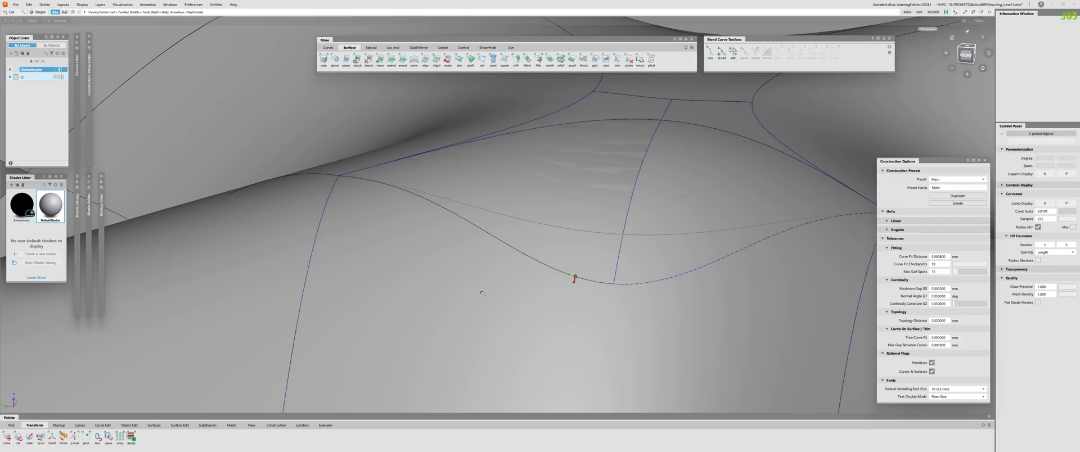
Project the lower edge of the patch half onto the arch surface below it along the surface normal
{"action": "left_click_drag", "start_coordinate": [574, 280], "coordinate": [593, 184], "text": "alt+shift"}
{"action": "left_click", "coordinate": [583, 279]}
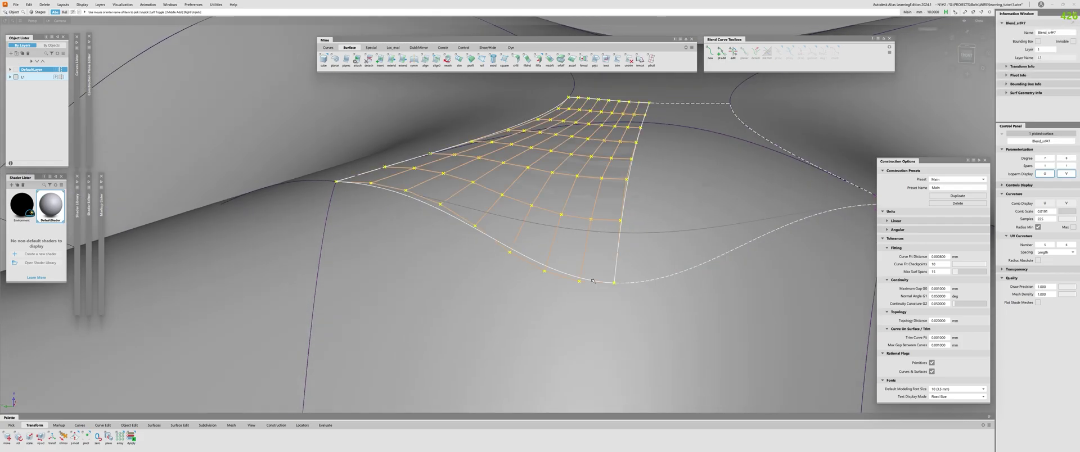
{"action": "left_click_drag", "start_coordinate": [575, 278], "coordinate": [521, 286], "text": "alt+shift"}
{"action": "left_click", "coordinate": [514, 288]}
{"action": "key", "text": "p"}
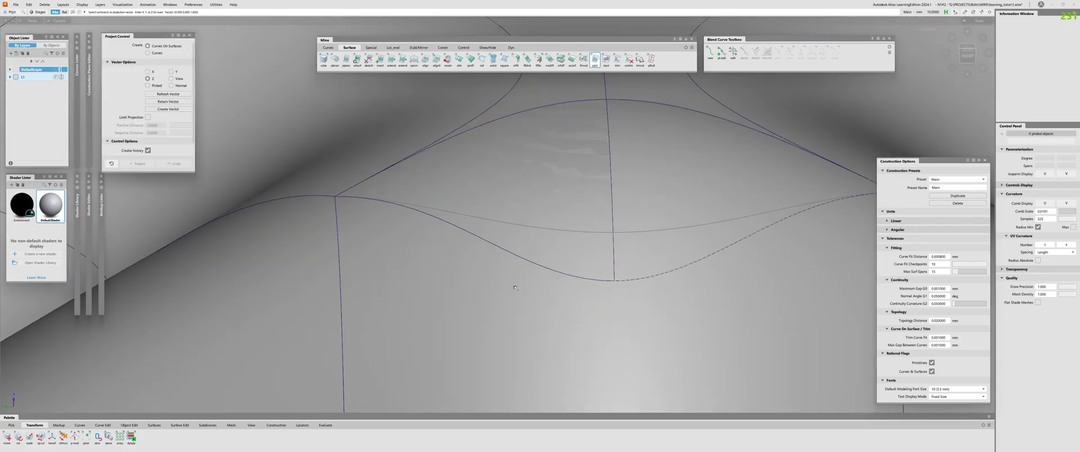
{"action": "left_click", "coordinate": [172, 86]}
{"action": "right_click_drag", "start_coordinate": [389, 216], "coordinate": [193, 178], "text": "alt+shift"}
{"action": "left_click", "coordinate": [361, 270]}
{"action": "left_click", "coordinate": [407, 249]}
Check the positional continuity of the patch half's lower edge up close, then undo the last change
{"action": "key", "text": "ctrl+shift+c"}
{"action": "left_click", "coordinate": [412, 251]}
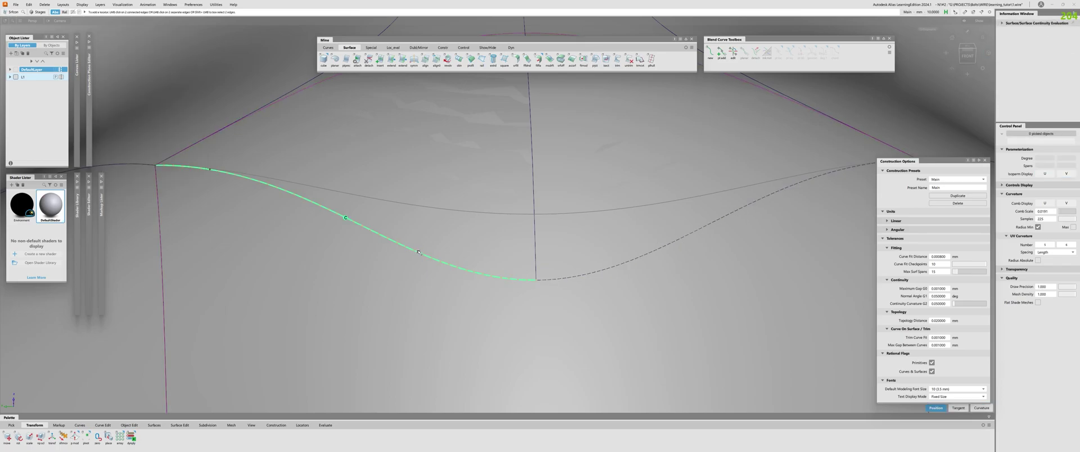
{"action": "right_click_drag", "start_coordinate": [418, 253], "coordinate": [373, 282], "text": "alt+shift"}
{"action": "mouse_move", "coordinate": [373, 281]}
{"action": "left_mouse_down", "text": "alt+shift"}
{"action": "mouse_move", "coordinate": [292, 220]}
{"action": "mouse_move", "coordinate": [354, 284]}
{"action": "left_mouse_up", "text": "alt+shift"}
{"action": "key", "text": "ctrl+z"}
{"action": "right_click_drag", "start_coordinate": [441, 240], "coordinate": [437, 251], "text": "alt+shift"}
Check the surface continuity along the patch half's left edge and its centre seam
{"action": "key", "text": "ctrl+p"}
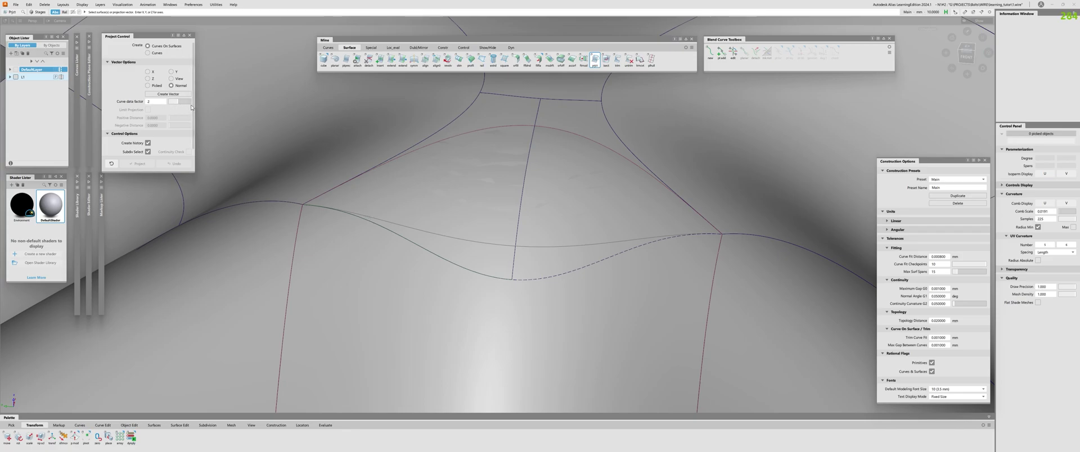
{"action": "left_click_drag", "start_coordinate": [279, 129], "coordinate": [536, 173], "text": "alt+shift"}
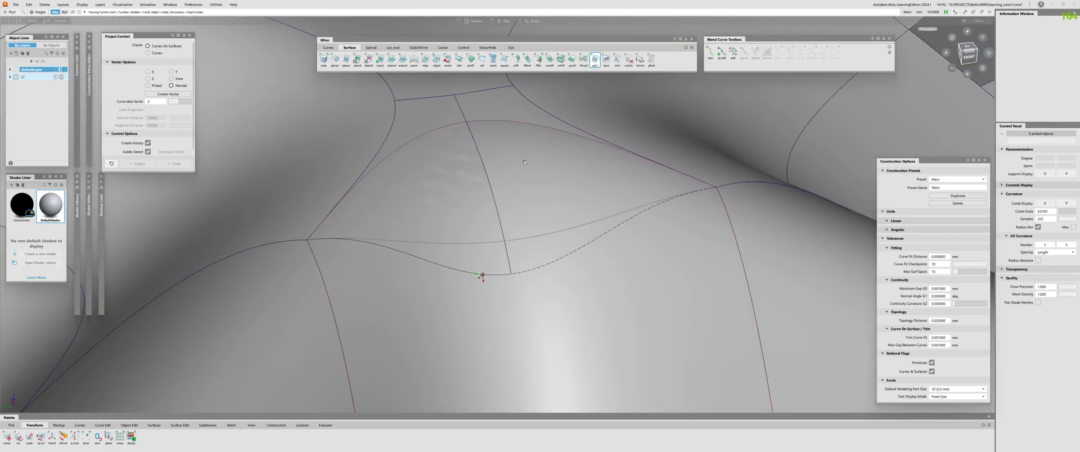
{"action": "middle_click_drag", "start_coordinate": [536, 174], "coordinate": [537, 223], "text": "alt+shift"}
{"action": "left_click_drag", "start_coordinate": [412, 197], "coordinate": [337, 189], "text": "alt+shift"}
{"action": "key", "text": "ctrl+shift+c"}
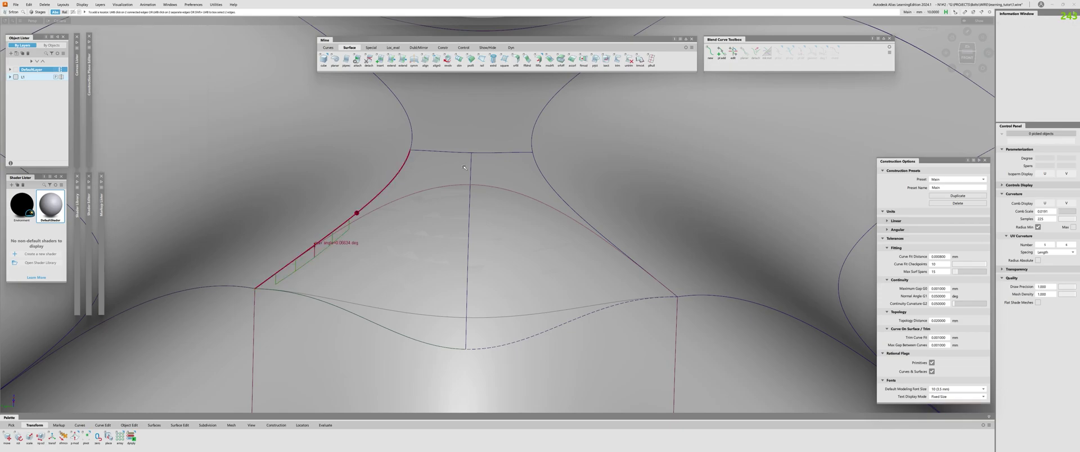
{"action": "left_click", "coordinate": [473, 167]}
{"action": "left_click_drag", "start_coordinate": [447, 183], "coordinate": [420, 193], "text": "alt+shift"}
Check the continuity of the patch half's upper, left and lower edges up close around the lower-left corner
{"action": "left_click", "coordinate": [423, 164]}
{"action": "left_click_drag", "start_coordinate": [424, 165], "coordinate": [401, 170], "text": "alt+shift"}
{"action": "left_click", "coordinate": [350, 248]}
{"action": "left_click", "coordinate": [281, 287]}
{"action": "left_click_drag", "start_coordinate": [281, 287], "coordinate": [360, 221], "text": "alt+shift"}
{"action": "key", "text": "c"}
{"action": "left_click", "coordinate": [476, 309]}
Fine-tune the CV in the second column beside the patch's left edge, then recheck that edge for curvature continuity
{"action": "key", "text": "p"}
{"action": "left_click", "coordinate": [423, 194]}
{"action": "key", "text": "w"}
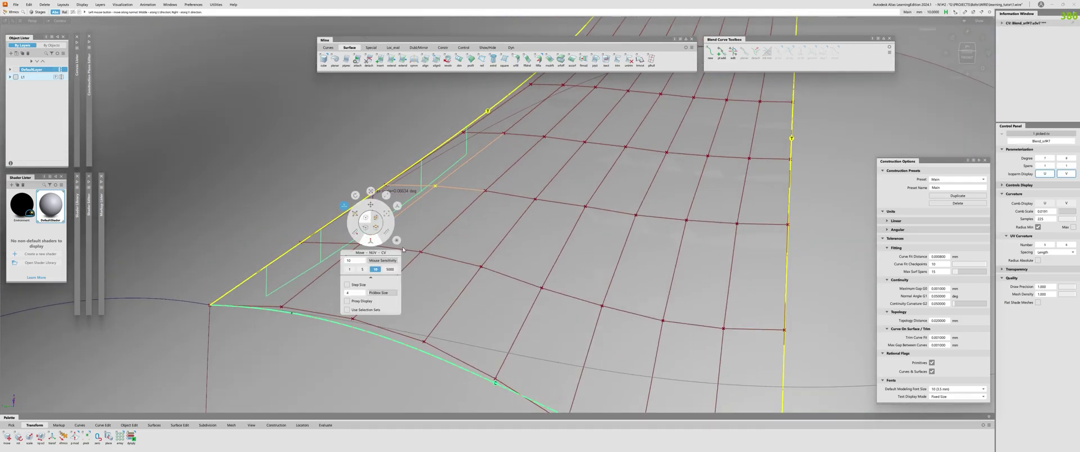
{"action": "left_click", "coordinate": [372, 242]}
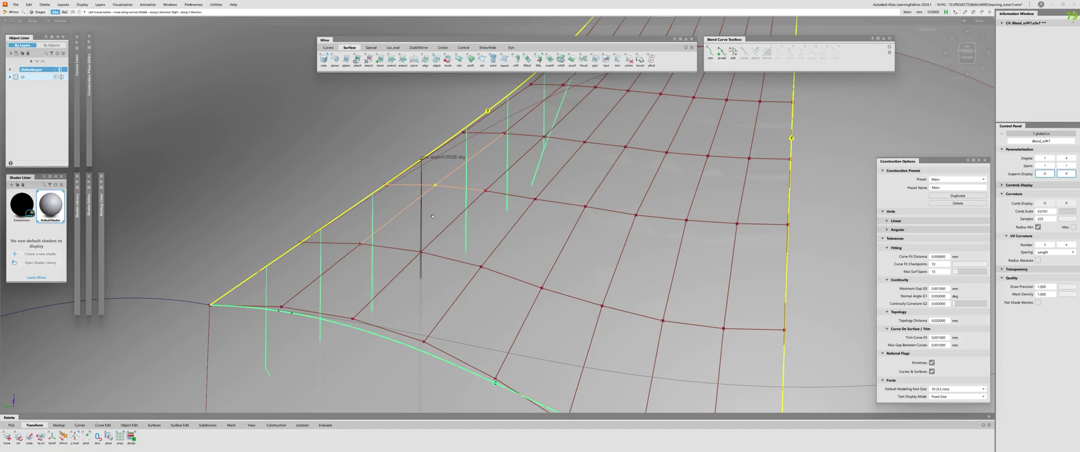
{"action": "key", "text": "w"}
{"action": "left_click", "coordinate": [453, 266]}
{"action": "left_click_drag", "start_coordinate": [456, 234], "coordinate": [456, 229]}
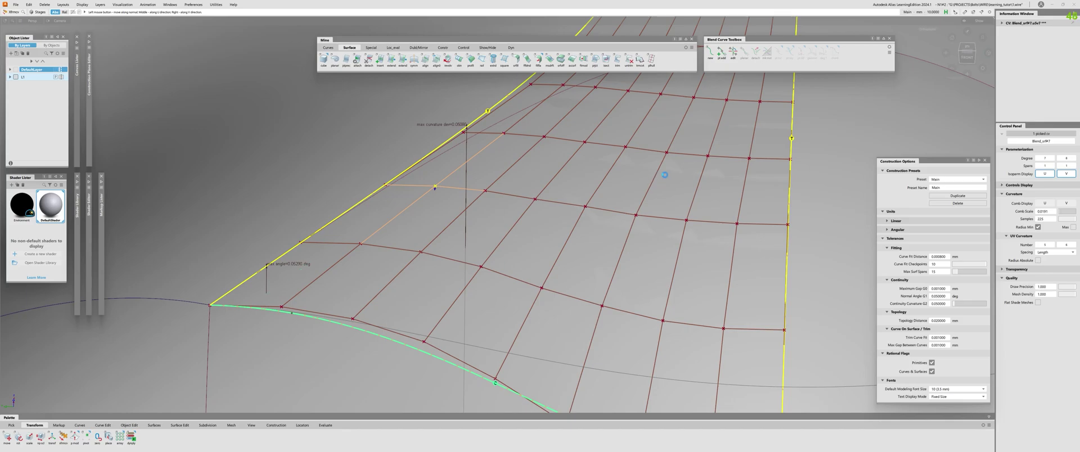
{"action": "left_click_drag", "start_coordinate": [666, 174], "coordinate": [659, 178]}
{"action": "key", "text": "Delete"}
{"action": "left_click", "coordinate": [445, 144]}
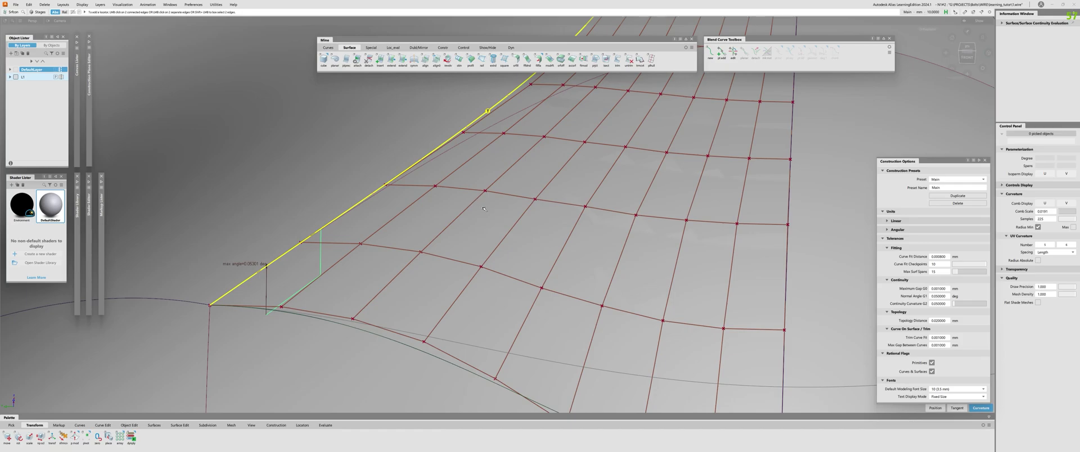
Nudge the second-column CV nearer the lower-left corner, then check the patch half's lower edge for positional continuity
{"action": "left_click", "coordinate": [360, 244]}
{"action": "middle_click_drag", "start_coordinate": [396, 255], "coordinate": [415, 301], "text": "ctrl+shift"}
{"action": "left_click_drag", "start_coordinate": [458, 240], "coordinate": [473, 234]}
{"action": "right_click_drag", "start_coordinate": [473, 235], "coordinate": [443, 241], "text": "alt+shift"}
{"action": "left_click", "coordinate": [436, 301]}
{"action": "left_click", "coordinate": [437, 301]}
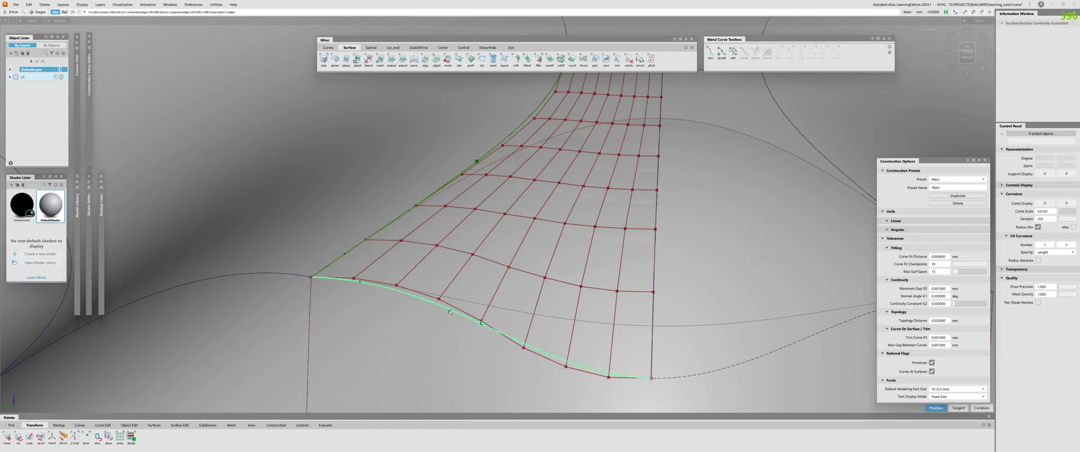
Fine-tune the curvature CV near the middle of the patch's left edge using a mouse sensitivity of 5000
{"action": "right_click_drag", "start_coordinate": [445, 282], "coordinate": [490, 270], "text": "alt+shift"}
{"action": "left_click_drag", "start_coordinate": [490, 270], "coordinate": [490, 253], "text": "alt+shift"}
{"action": "middle_click_drag", "start_coordinate": [506, 152], "coordinate": [450, 240], "text": "alt+shift"}
{"action": "left_click", "coordinate": [482, 187]}
{"action": "left_click", "coordinate": [479, 186]}
{"action": "left_click_drag", "start_coordinate": [479, 194], "coordinate": [495, 271], "text": "alt+shift"}
{"action": "key", "text": "t"}
{"action": "left_click", "coordinate": [440, 195]}
{"action": "left_click_drag", "start_coordinate": [440, 194], "coordinate": [430, 213], "text": "alt+shift"}
{"action": "left_click", "coordinate": [429, 214]}
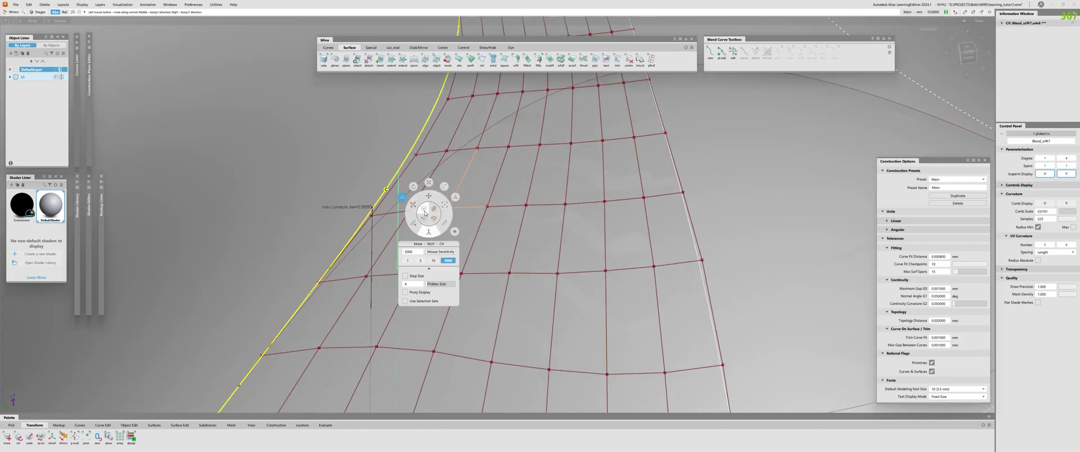
{"action": "left_click", "coordinate": [427, 213]}
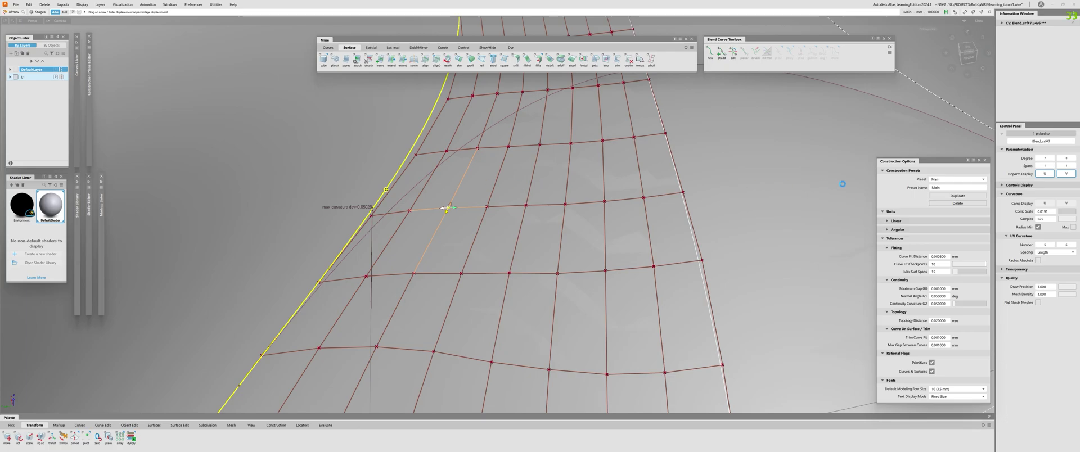
{"action": "left_click_drag", "start_coordinate": [337, 171], "coordinate": [808, 171]}
{"action": "right_click_drag", "start_coordinate": [403, 324], "coordinate": [293, 327], "text": "alt+shift"}
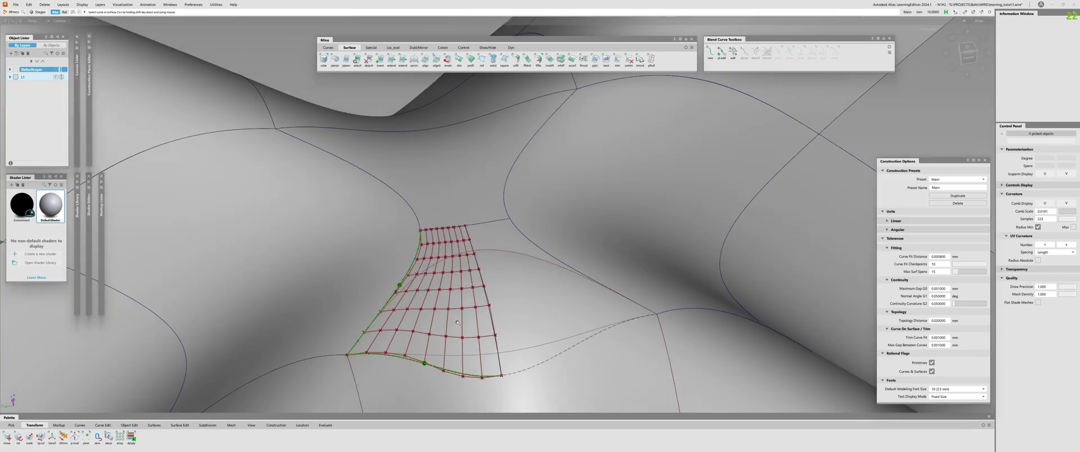
Check the continuity of the patch half's centre seam and examine the deviation at its lower end
{"action": "left_click", "coordinate": [478, 332]}
{"action": "middle_click_drag", "start_coordinate": [478, 332], "coordinate": [450, 261], "text": "alt+shift"}
{"action": "left_click_drag", "start_coordinate": [451, 261], "coordinate": [451, 225], "text": "alt+shift"}
{"action": "key", "text": "c"}
{"action": "left_click", "coordinate": [499, 230]}
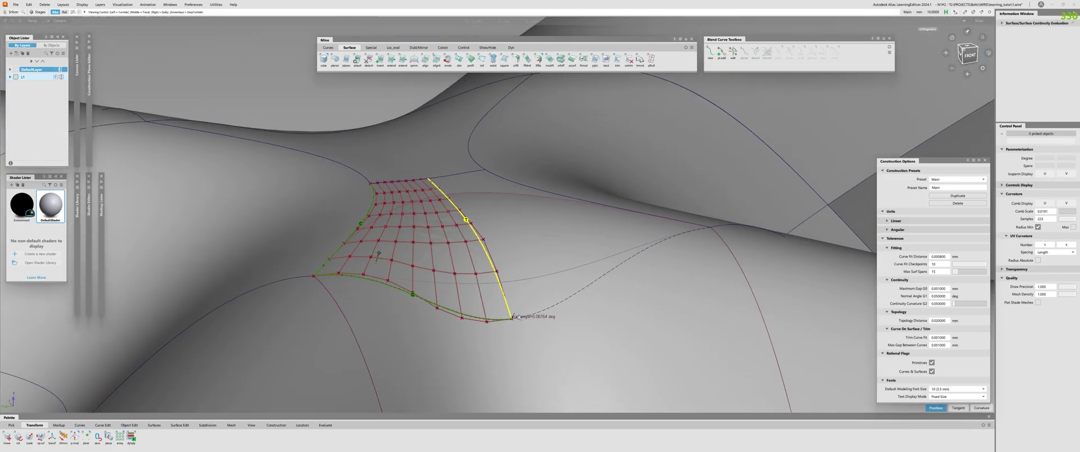
{"action": "right_click_drag", "start_coordinate": [450, 225], "coordinate": [507, 250], "text": "alt+shift"}
{"action": "middle_click_drag", "start_coordinate": [507, 249], "coordinate": [414, 246], "text": "alt+shift"}
{"action": "left_click", "coordinate": [417, 221]}
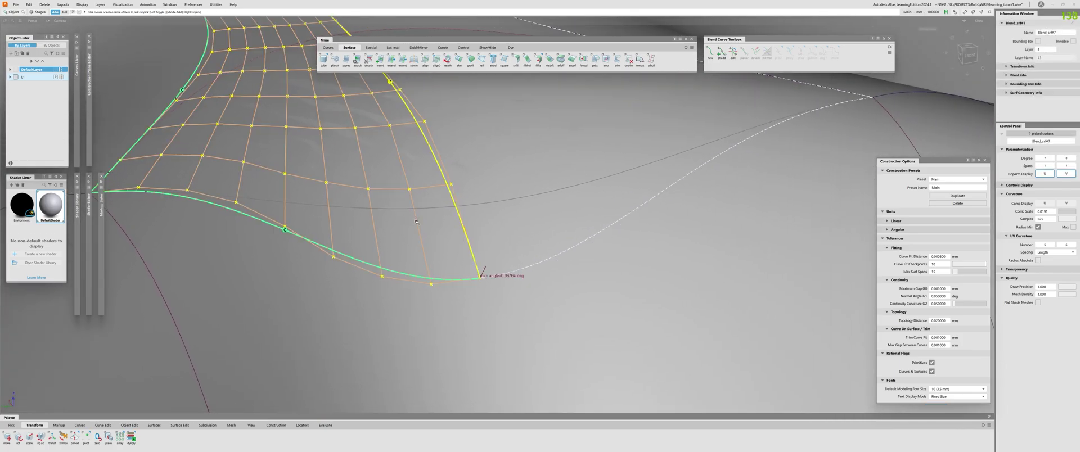
Nudge the CV at the lower end of the centre seam to reduce the angular deviation across the symmetry plane
{"action": "key", "text": "t"}
{"action": "left_click", "coordinate": [481, 278]}
{"action": "left_click", "coordinate": [540, 327]}
{"action": "right_click_drag", "start_coordinate": [541, 327], "coordinate": [530, 313], "text": "alt+shift"}
{"action": "middle_click_drag", "start_coordinate": [531, 313], "coordinate": [544, 260], "text": "alt+shift"}
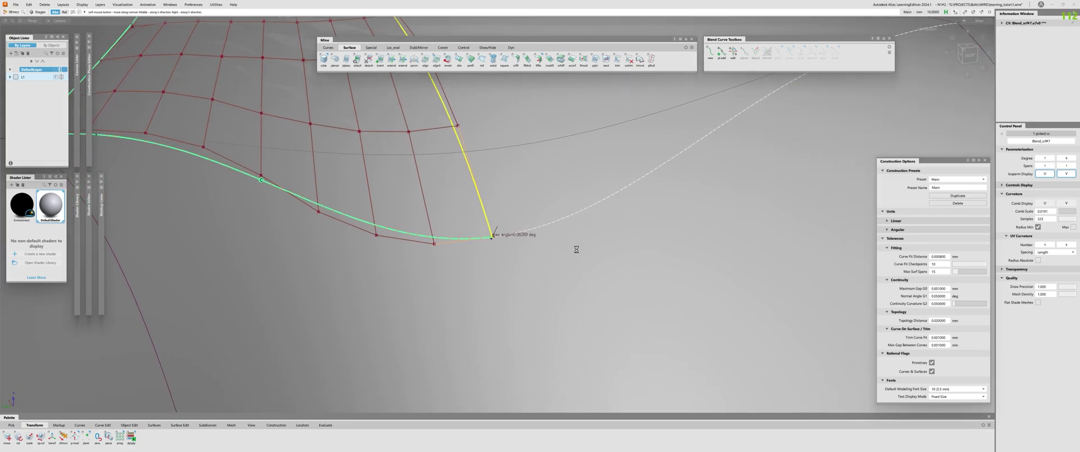
{"action": "right_click_drag", "start_coordinate": [566, 270], "coordinate": [314, 246], "text": "alt+shift"}
{"action": "middle_click_drag", "start_coordinate": [313, 246], "coordinate": [388, 349], "text": "alt+shift"}
{"action": "left_click_drag", "start_coordinate": [389, 349], "coordinate": [389, 278], "text": "ctrl+shift"}
{"action": "right_click_drag", "start_coordinate": [390, 278], "coordinate": [357, 277], "text": "alt+shift"}
{"action": "left_click_drag", "start_coordinate": [357, 277], "coordinate": [355, 280], "text": "ctrl+shift"}
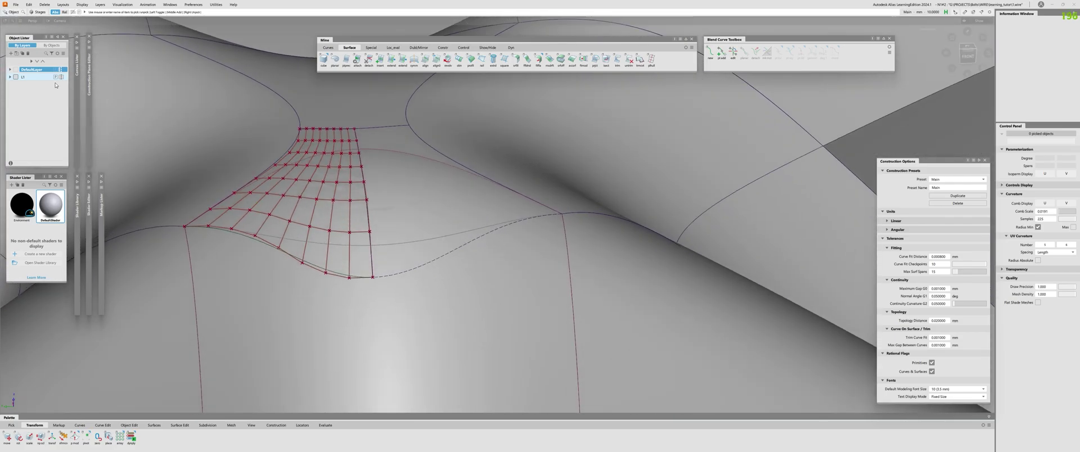
Make the patch layer active and turn off its symmetry
{"action": "left_click", "coordinate": [35, 78]}
{"action": "left_click", "coordinate": [15, 78]}
{"action": "left_click", "coordinate": [16, 77]}
{"action": "left_click", "coordinate": [62, 77]}
{"action": "left_click_drag", "start_coordinate": [341, 208], "coordinate": [356, 222], "text": "alt+shift"}
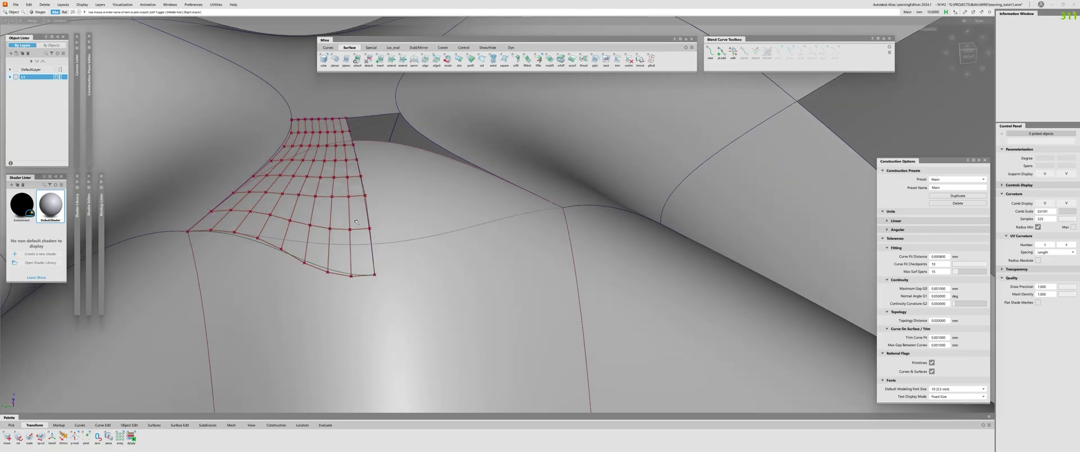
Mirror the patch half across the symmetry plane as a real second surface
{"action": "left_click", "coordinate": [337, 179]}
{"action": "middle_click_drag", "start_coordinate": [422, 197], "coordinate": [442, 199], "text": "ctrl+shift"}
{"action": "mouse_move", "coordinate": [337, 231]}
{"action": "left_mouse_down", "text": "alt+shift"}
{"action": "mouse_move", "coordinate": [329, 216]}
{"action": "mouse_move", "coordinate": [320, 238]}
{"action": "left_mouse_up", "text": "alt+shift"}
{"action": "left_click", "coordinate": [320, 238]}
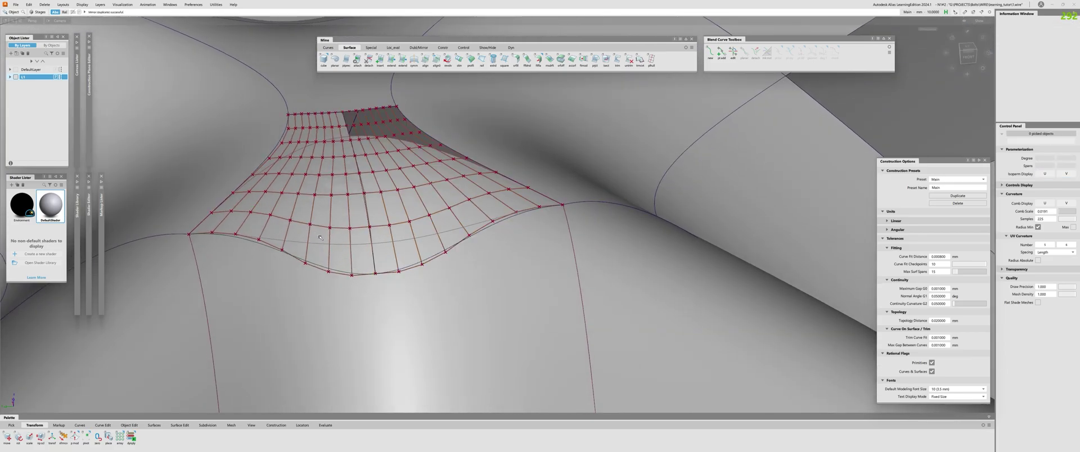
Project the patch's lower edges onto the arch surface along the normal with a curve data factor of 2, then check continuity
{"action": "key", "text": "p"}
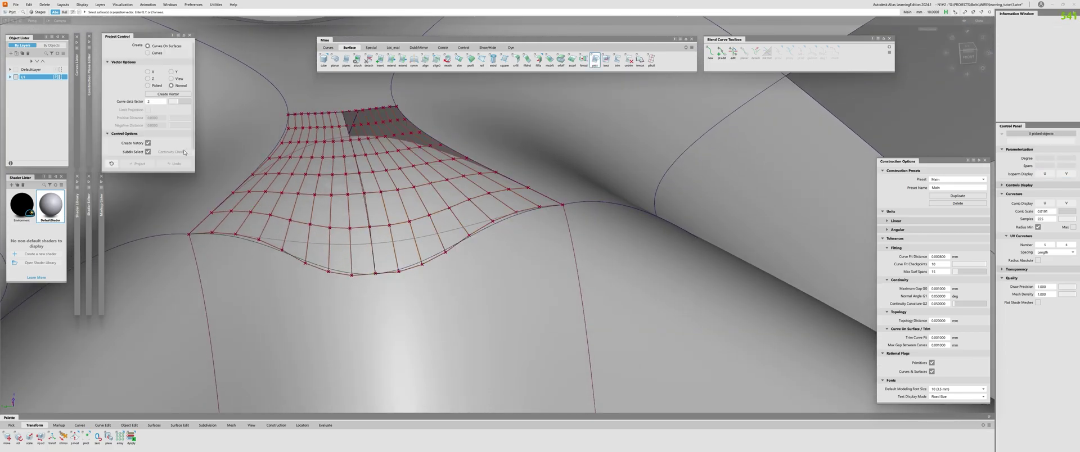
{"action": "left_click", "coordinate": [487, 257]}
{"action": "key", "text": "space"}
{"action": "left_click", "coordinate": [485, 226]}
{"action": "key", "text": "space"}
{"action": "scroll", "coordinate": [485, 227], "scroll_direction": "up", "scroll_amount": 3, "text": "alt+shift"}
{"action": "key", "text": "c"}
{"action": "left_click", "coordinate": [569, 269]}
{"action": "scroll", "coordinate": [586, 270], "scroll_direction": "down", "scroll_amount": 3, "text": "alt+shift"}
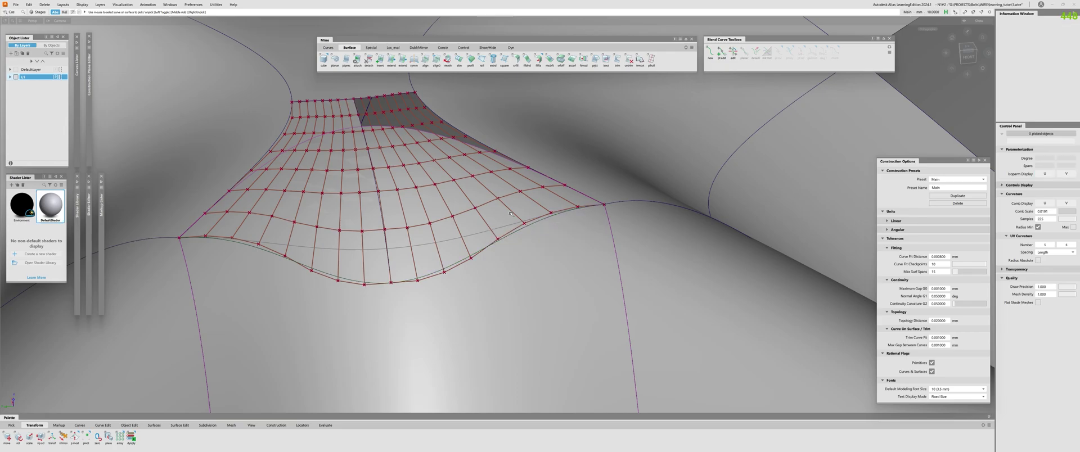
Project the patch's lower edge onto the arch surface with a curve data factor of 1, then check the mirrored half's lower edge
{"action": "key", "text": "alt+p"}
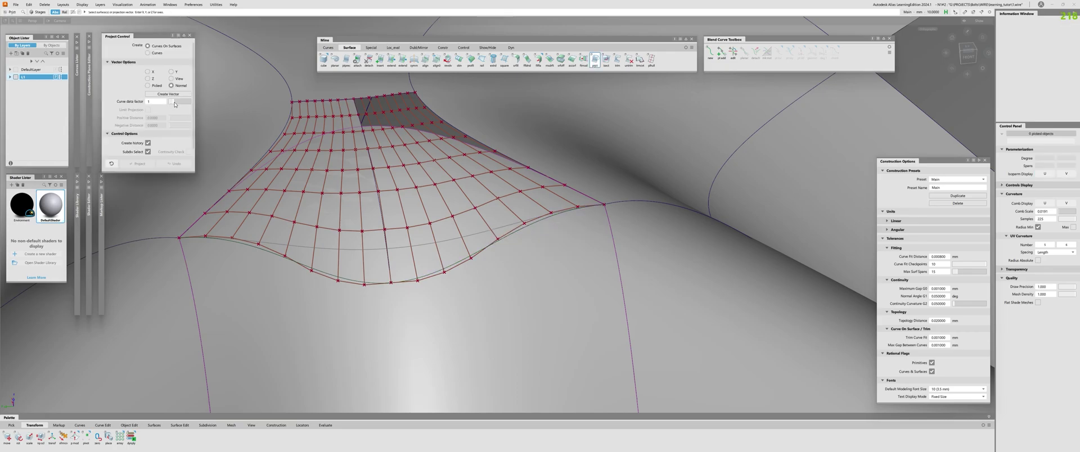
{"action": "left_click", "coordinate": [518, 231]}
{"action": "key", "text": "space"}
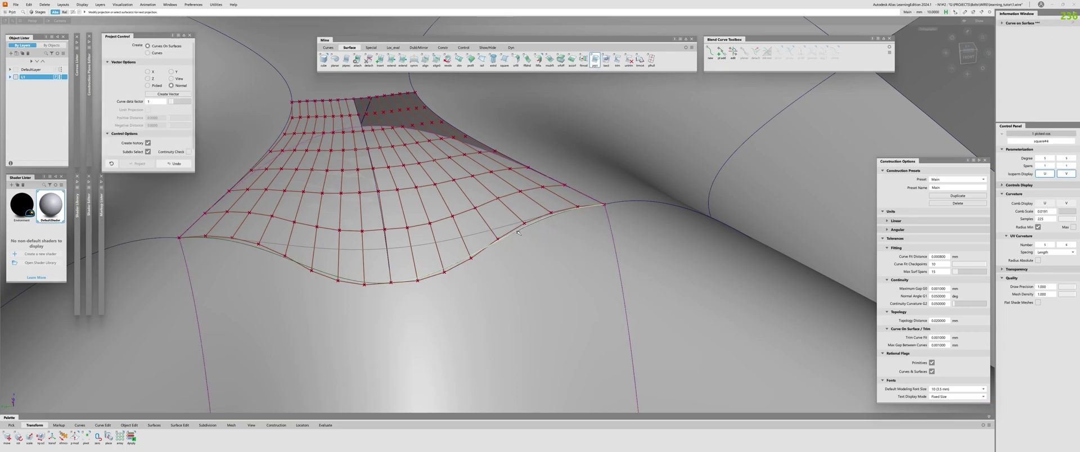
{"action": "key", "text": "c"}
{"action": "left_click", "coordinate": [520, 229]}
{"action": "scroll", "coordinate": [260, 207], "scroll_direction": "up", "scroll_amount": 3, "text": "alt+shift"}
{"action": "left_click", "coordinate": [631, 224]}
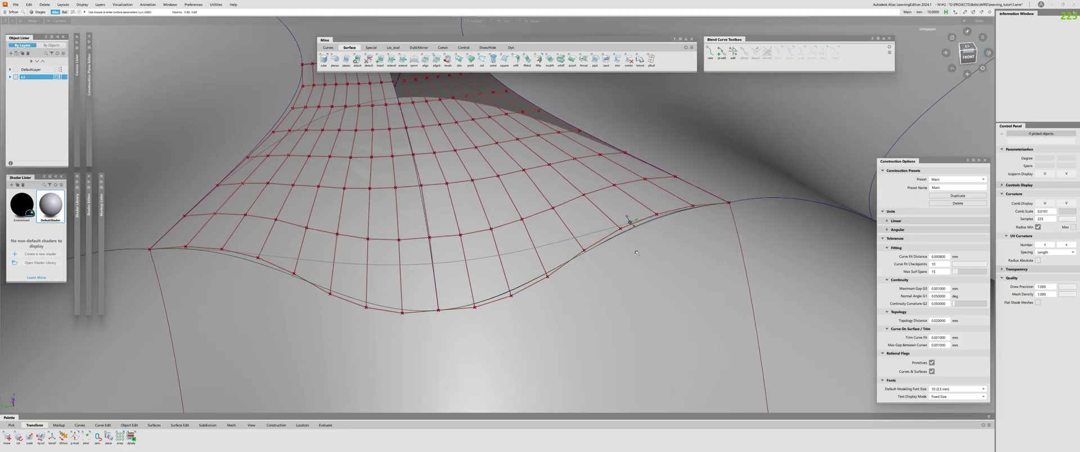
{"action": "left_click_drag", "start_coordinate": [614, 242], "coordinate": [603, 229], "text": "alt+shift"}
{"action": "right_click_drag", "start_coordinate": [602, 229], "coordinate": [583, 251], "text": "alt+shift"}
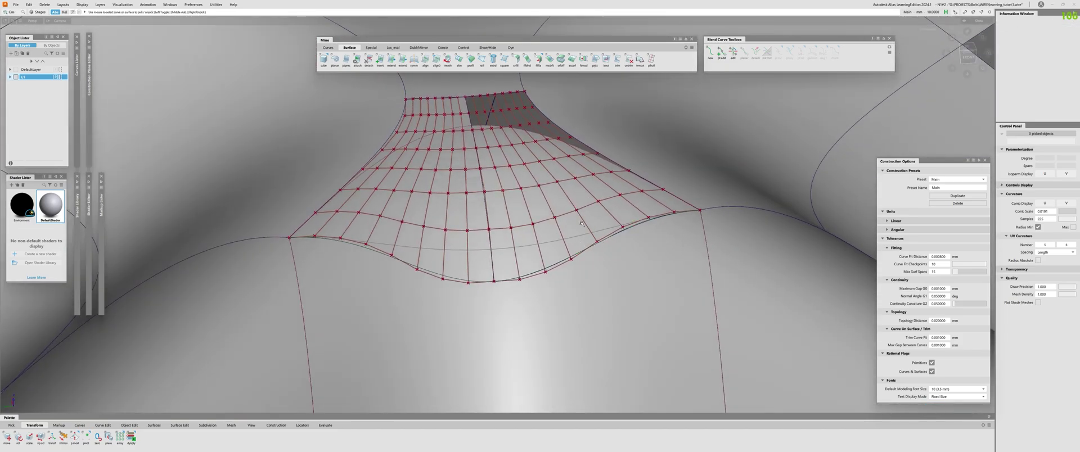
Repeat the normal projection of the patch's lower edge onto the arch surface and hide the patch's control vertices
{"action": "key", "text": "alt+p"}
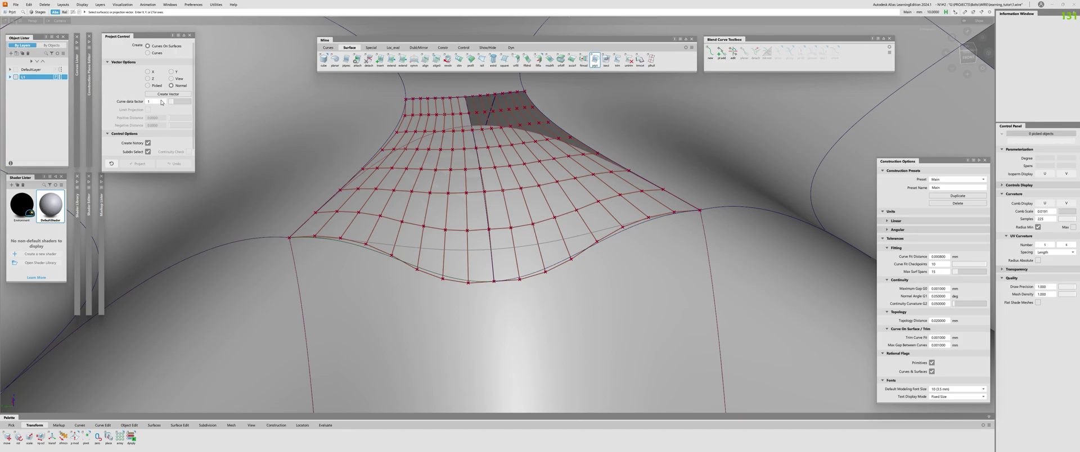
{"action": "left_click", "coordinate": [627, 229]}
{"action": "key", "text": "Escape"}
{"action": "left_click", "coordinate": [627, 229]}
{"action": "right_click_drag", "start_coordinate": [619, 228], "coordinate": [568, 225], "text": "alt+shift"}
{"action": "middle_click_drag", "start_coordinate": [568, 225], "coordinate": [515, 161], "text": "alt+shift"}
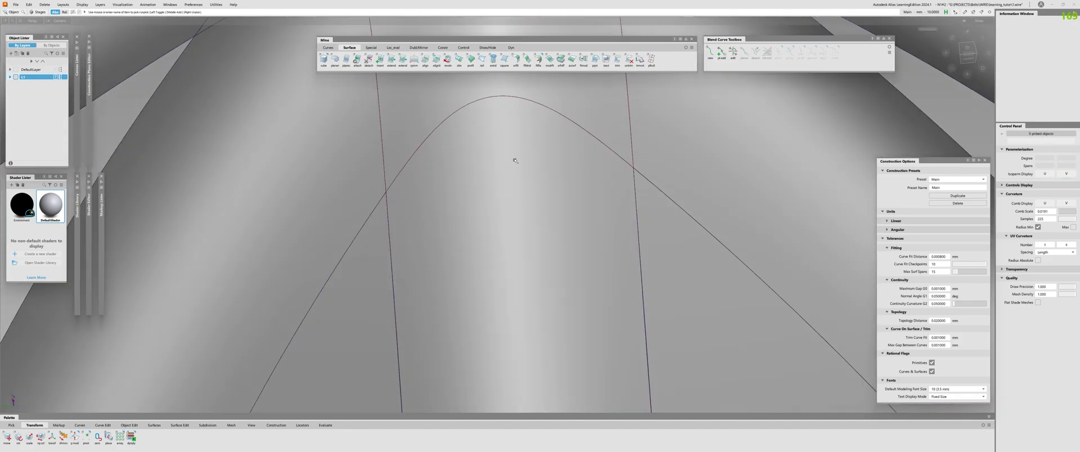
{"action": "right_click_drag", "start_coordinate": [515, 161], "coordinate": [463, 239], "text": "alt+shift"}
{"action": "middle_click_drag", "start_coordinate": [463, 238], "coordinate": [406, 314], "text": "alt+shift"}
{"action": "left_click", "coordinate": [471, 303]}
{"action": "key", "text": "Delete"}
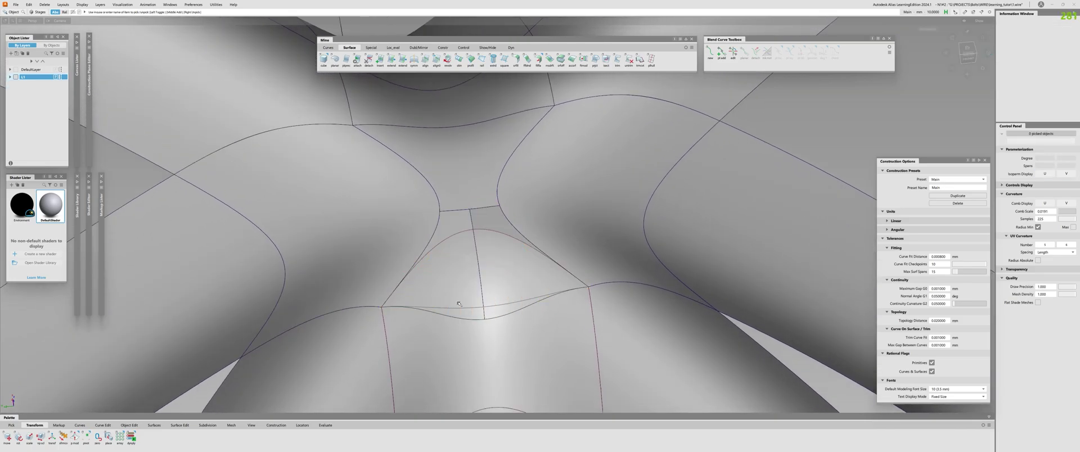
Select both patch halves, delete their construction history, and clear the selection
{"action": "left_click_drag", "start_coordinate": [470, 300], "coordinate": [441, 320], "text": "alt+shift"}
{"action": "middle_click_drag", "start_coordinate": [441, 320], "coordinate": [480, 244], "text": "alt+shift"}
{"action": "left_click", "coordinate": [394, 239]}
{"action": "left_click", "coordinate": [409, 250]}
{"action": "left_click", "coordinate": [394, 205]}
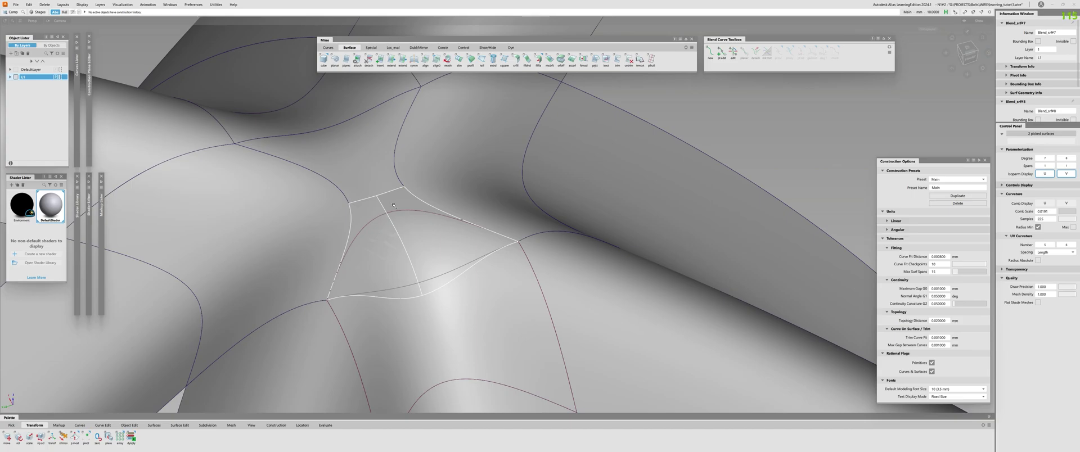
{"action": "key", "text": "Delete"}
Trim the arch surface along the projected curves to remove the region beneath the two patch halves
{"action": "left_click", "coordinate": [454, 337]}
{"action": "key", "text": "shift+Delete"}
{"action": "key", "text": "t"}
{"action": "left_click", "coordinate": [455, 330]}
{"action": "key", "text": "space"}
{"action": "mouse_move", "coordinate": [455, 331]}
{"action": "left_mouse_down", "text": "alt+shift"}
{"action": "mouse_move", "coordinate": [338, 307]}
{"action": "mouse_move", "coordinate": [378, 318]}
{"action": "mouse_move", "coordinate": [372, 274]}
{"action": "mouse_move", "coordinate": [425, 279]}
{"action": "left_mouse_up", "text": "alt+shift"}
{"action": "key", "text": "shift+t"}
{"action": "left_click", "coordinate": [380, 321]}
{"action": "key", "text": "Delete"}
Check the continuity of the trimmed arch edge and the centre seam between the patch halves
{"action": "right_click_drag", "start_coordinate": [424, 279], "coordinate": [448, 259], "text": "alt+shift"}
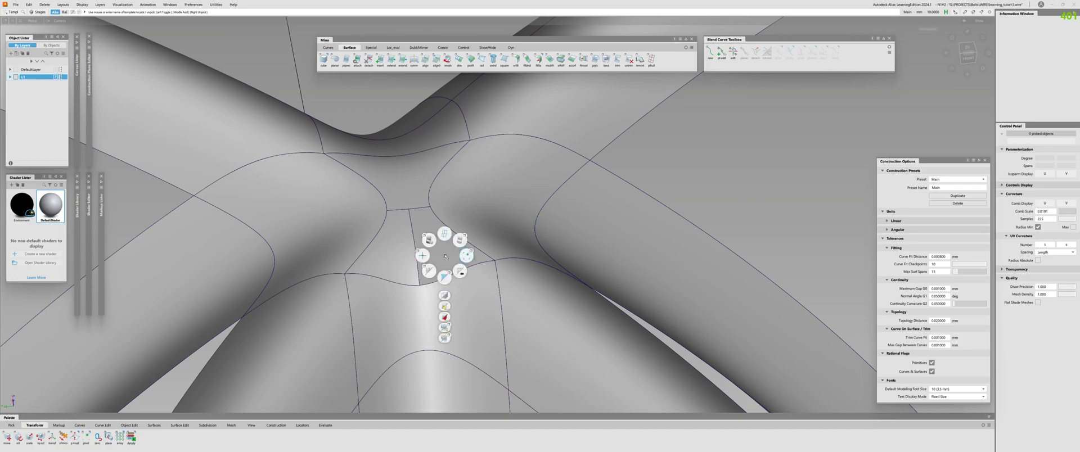
{"action": "mouse_move", "coordinate": [417, 283]}
{"action": "left_mouse_down", "text": "alt+shift"}
{"action": "mouse_move", "coordinate": [419, 238]}
{"action": "mouse_move", "coordinate": [422, 286]}
{"action": "left_mouse_up", "text": "alt+shift"}
{"action": "left_click", "coordinate": [425, 286]}
{"action": "left_click", "coordinate": [419, 279]}
{"action": "left_click", "coordinate": [412, 287]}
{"action": "right_click_drag", "start_coordinate": [408, 280], "coordinate": [436, 225], "text": "alt+shift"}
{"action": "left_click_drag", "start_coordinate": [436, 225], "coordinate": [512, 208], "text": "alt+shift"}
Check both halves of the patch's upper edge for positional continuity and examine the gap where they meet the centre seam
{"action": "middle_click_drag", "start_coordinate": [511, 209], "coordinate": [641, 276], "text": "alt+shift"}
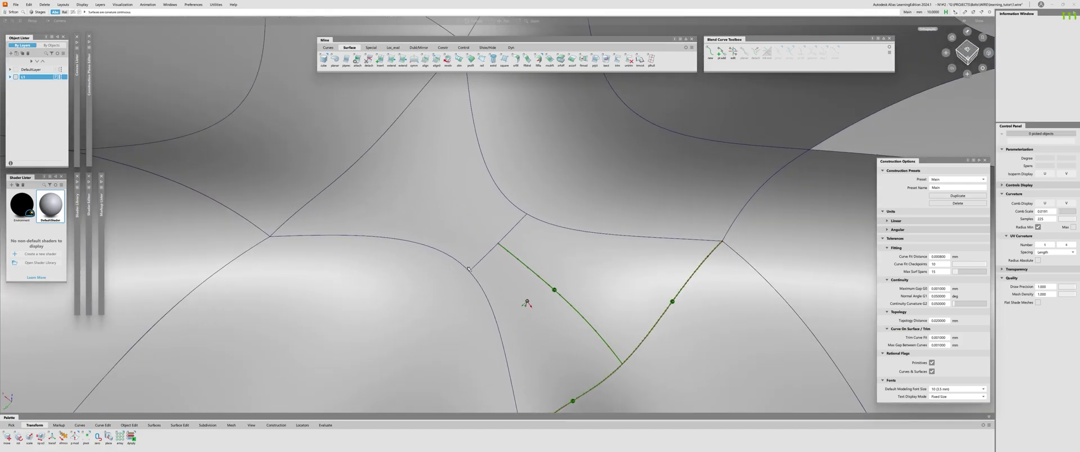
{"action": "left_click_drag", "start_coordinate": [641, 276], "coordinate": [540, 225], "text": "alt+shift"}
{"action": "right_click_drag", "start_coordinate": [541, 225], "coordinate": [585, 236], "text": "alt+shift"}
{"action": "left_click", "coordinate": [447, 246]}
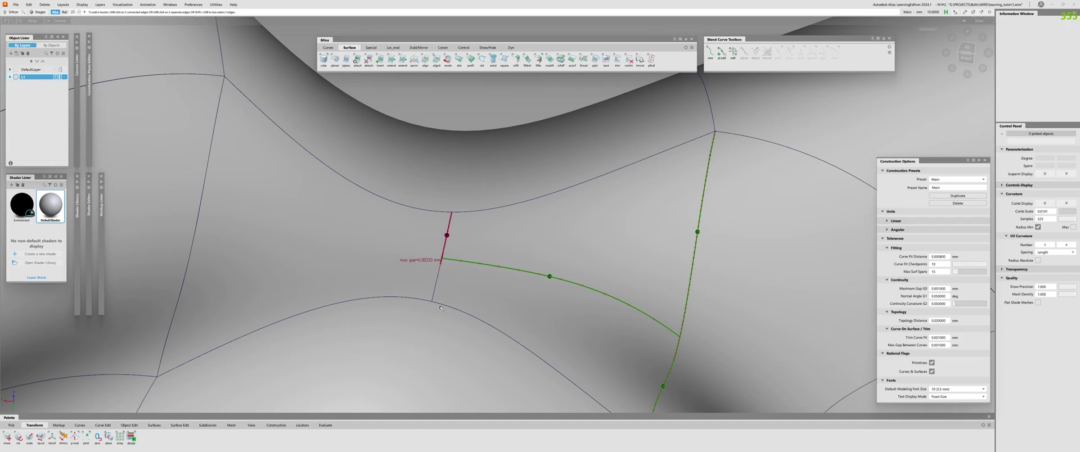
{"action": "left_click", "coordinate": [436, 284]}
{"action": "right_click_drag", "start_coordinate": [435, 284], "coordinate": [337, 264], "text": "alt+shift"}
{"action": "left_click", "coordinate": [297, 231]}
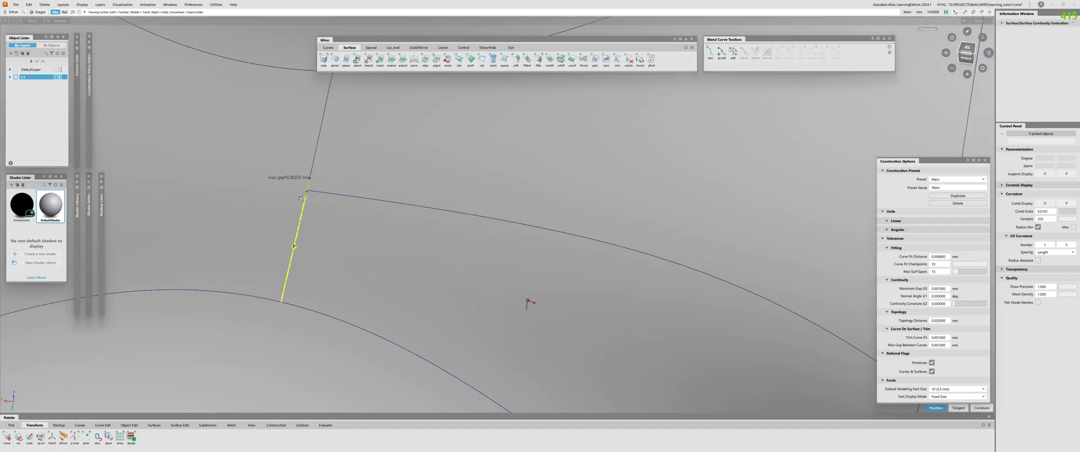
{"action": "middle_click_drag", "start_coordinate": [297, 168], "coordinate": [414, 220], "text": "alt+shift"}
{"action": "right_click_drag", "start_coordinate": [414, 220], "coordinate": [267, 145], "text": "alt+shift"}
{"action": "middle_click_drag", "start_coordinate": [149, 98], "coordinate": [362, 235], "text": "alt+shift"}
{"action": "left_click_drag", "start_coordinate": [426, 104], "coordinate": [204, 206], "text": "alt+shift"}
{"action": "right_click_drag", "start_coordinate": [231, 165], "coordinate": [234, 203], "text": "alt+shift"}
{"action": "middle_click_drag", "start_coordinate": [234, 204], "coordinate": [420, 248], "text": "alt+shift"}
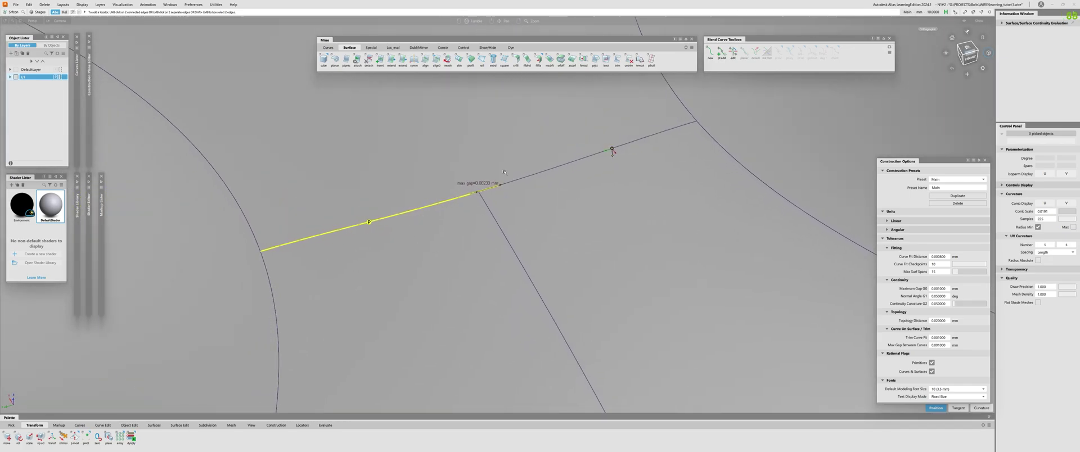
Clear the continuity evaluation from the seam at the patch's upper edge
{"action": "left_click_drag", "start_coordinate": [500, 232], "coordinate": [511, 186], "text": "alt+shift"}
{"action": "right_click_drag", "start_coordinate": [495, 208], "coordinate": [320, 258], "text": "alt+shift"}
{"action": "left_click_drag", "start_coordinate": [320, 258], "coordinate": [299, 243], "text": "alt+shift"}
{"action": "key", "text": "Delete"}
Try to divide the undivided blend surface opposite the patch halves along a curve through its centre
{"action": "left_click_drag", "start_coordinate": [492, 226], "coordinate": [499, 231], "text": "alt+shift"}
{"action": "right_click_drag", "start_coordinate": [499, 232], "coordinate": [467, 234], "text": "alt+shift"}
{"action": "left_click_drag", "start_coordinate": [467, 234], "coordinate": [395, 259], "text": "alt+shift"}
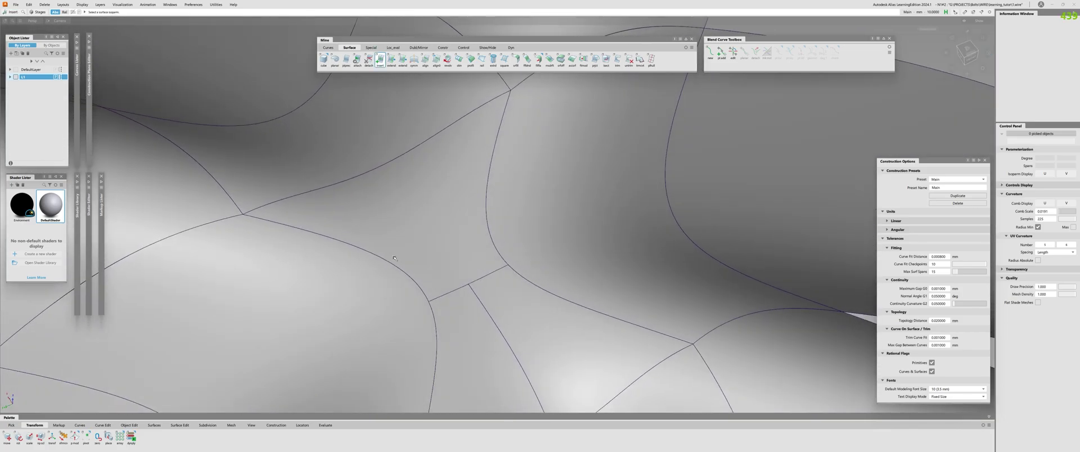
{"action": "left_click", "coordinate": [361, 243]}
{"action": "left_click", "coordinate": [382, 258]}
{"action": "key", "text": "space"}
{"action": "left_click_drag", "start_coordinate": [465, 232], "coordinate": [432, 248], "text": "alt+shift"}
{"action": "key", "text": "d"}
{"action": "left_click", "coordinate": [408, 271]}
{"action": "key", "text": "s"}
{"action": "left_click", "coordinate": [447, 298]}
Untrim the divided blend surface and remove its centre curve
{"action": "left_click_drag", "start_coordinate": [447, 298], "coordinate": [544, 340], "text": "alt+shift"}
{"action": "left_click", "coordinate": [544, 340]}
{"action": "key", "text": "u"}
{"action": "left_click", "coordinate": [458, 285]}
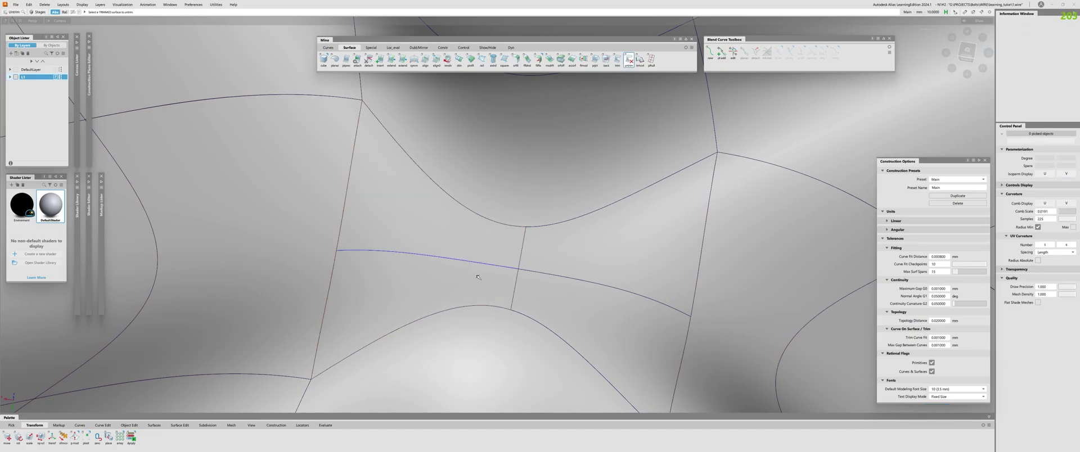
{"action": "left_click_drag", "start_coordinate": [470, 234], "coordinate": [525, 253], "text": "alt+shift"}
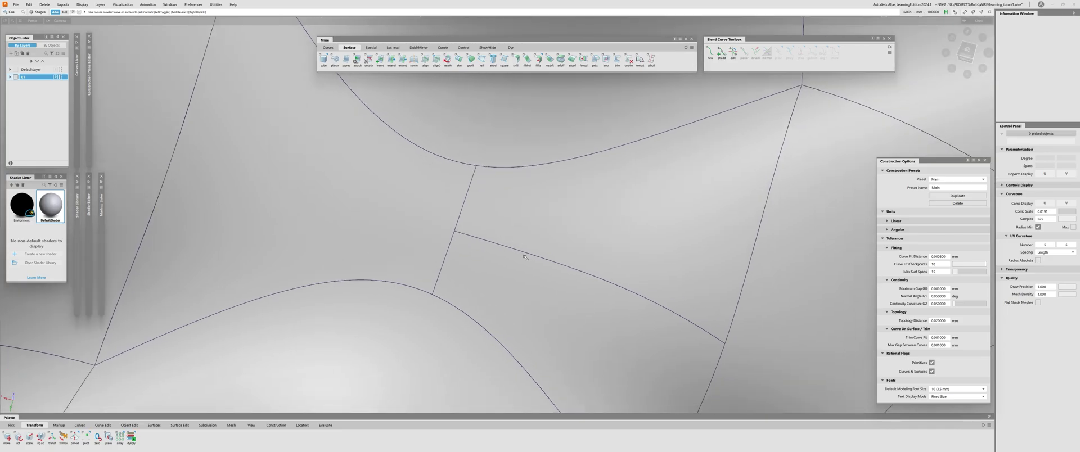
Examine the reflection flow across the junction with zebra shading, and restore the plain shading
{"action": "double_click", "coordinate": [943, 161]}
{"action": "left_click_drag", "start_coordinate": [556, 236], "coordinate": [572, 225], "text": "ctrl+shift"}
{"action": "left_click_drag", "start_coordinate": [768, 221], "coordinate": [796, 202], "text": "ctrl+shift"}
{"action": "left_click", "coordinate": [960, 262]}
{"action": "left_click_drag", "start_coordinate": [446, 236], "coordinate": [465, 241], "text": "alt+shift"}
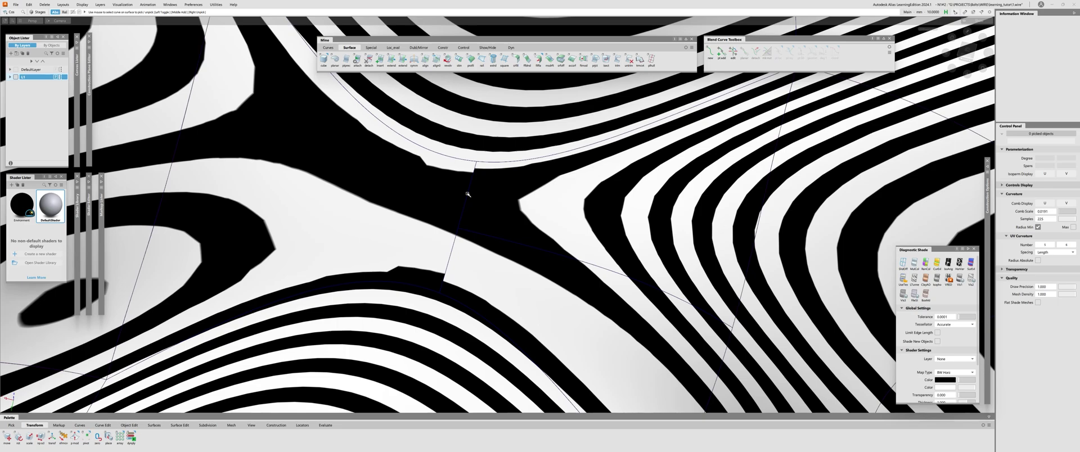
{"action": "left_click", "coordinate": [916, 264]}
Insert a curve through the middle of the opposite blend surface and trim-divide the surface along it
{"action": "mouse_move", "coordinate": [430, 168]}
{"action": "left_mouse_down", "text": "alt+shift"}
{"action": "mouse_move", "coordinate": [382, 164]}
{"action": "mouse_move", "coordinate": [413, 215]}
{"action": "mouse_move", "coordinate": [500, 224]}
{"action": "mouse_move", "coordinate": [530, 243]}
{"action": "mouse_move", "coordinate": [598, 131]}
{"action": "left_mouse_up", "text": "alt+shift"}
{"action": "left_click_drag", "start_coordinate": [606, 161], "coordinate": [613, 275], "text": "alt+shift"}
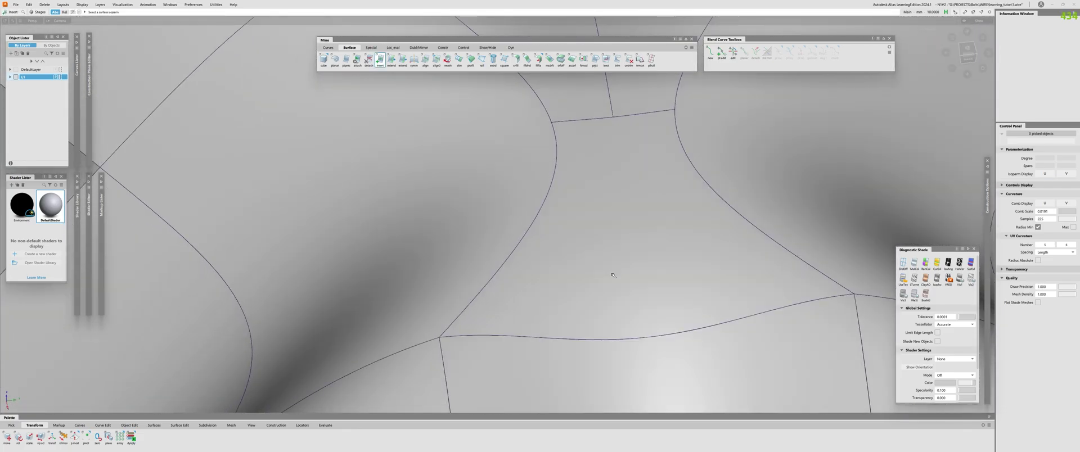
{"action": "left_click", "coordinate": [552, 195]}
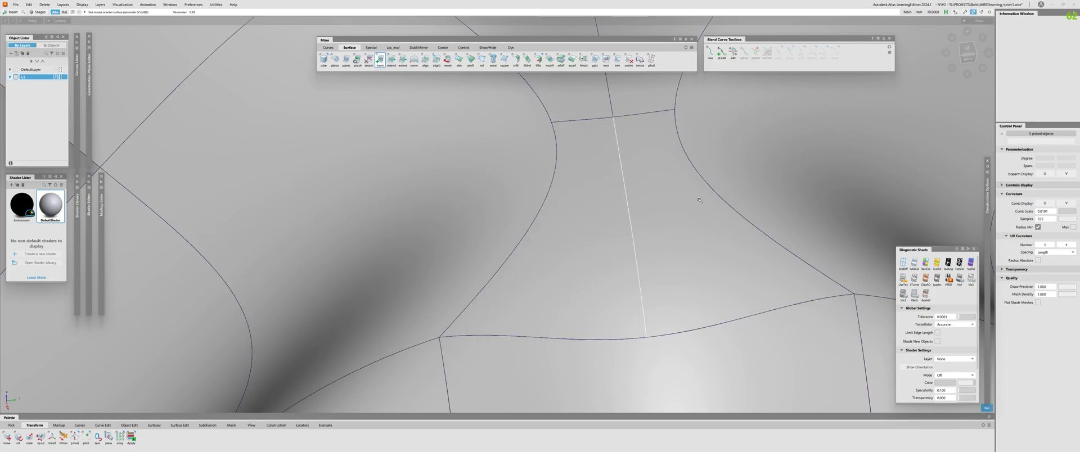
{"action": "left_click_drag", "start_coordinate": [678, 212], "coordinate": [581, 185], "text": "alt+shift"}
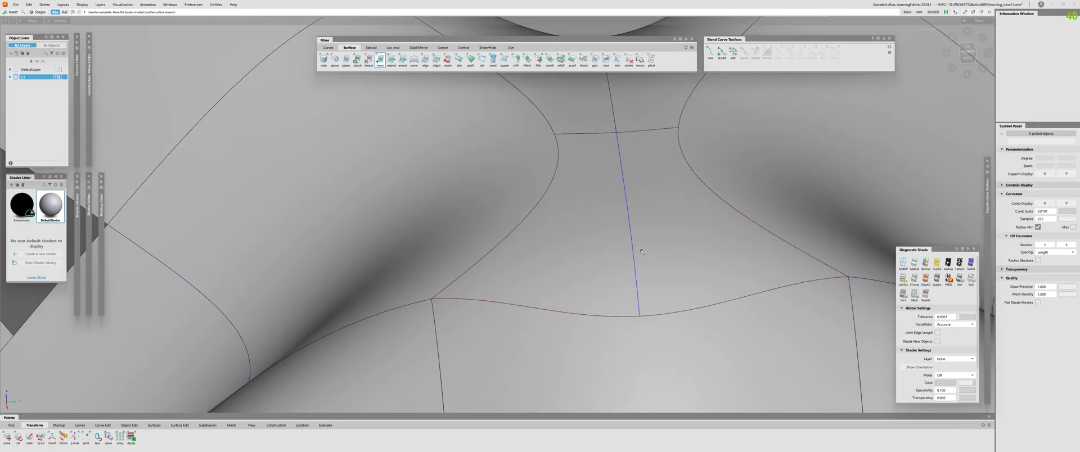
{"action": "left_click", "coordinate": [617, 59]}
{"action": "left_click", "coordinate": [656, 212]}
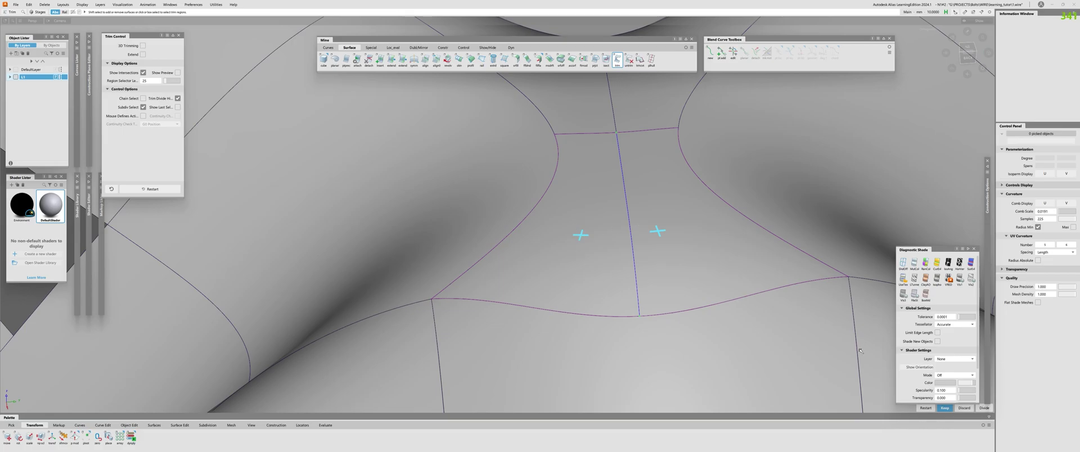
{"action": "left_click", "coordinate": [985, 409]}
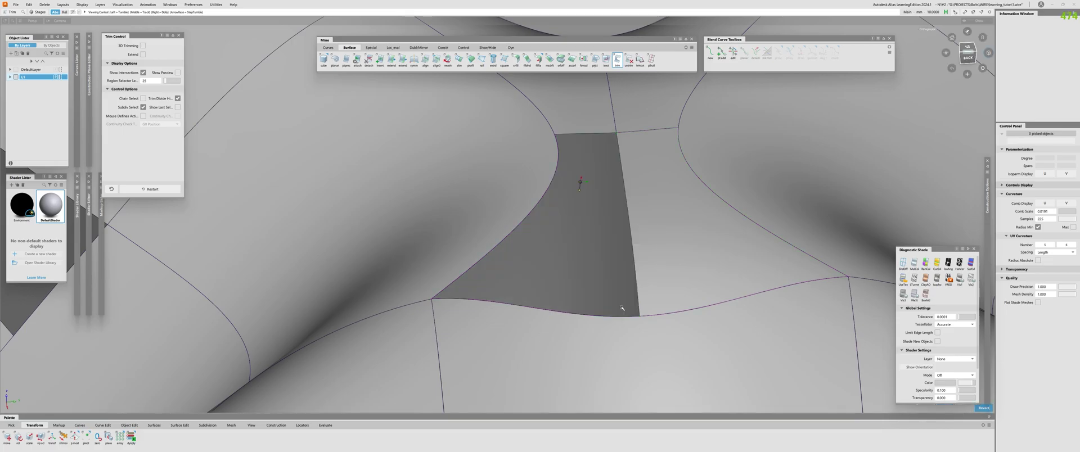
Select the divided blend surface's halves one at a time to verify the split
{"action": "key", "text": "q"}
{"action": "left_click", "coordinate": [650, 222]}
{"action": "left_click", "coordinate": [650, 219]}
{"action": "left_click", "coordinate": [651, 218]}
{"action": "left_click", "coordinate": [651, 217]}
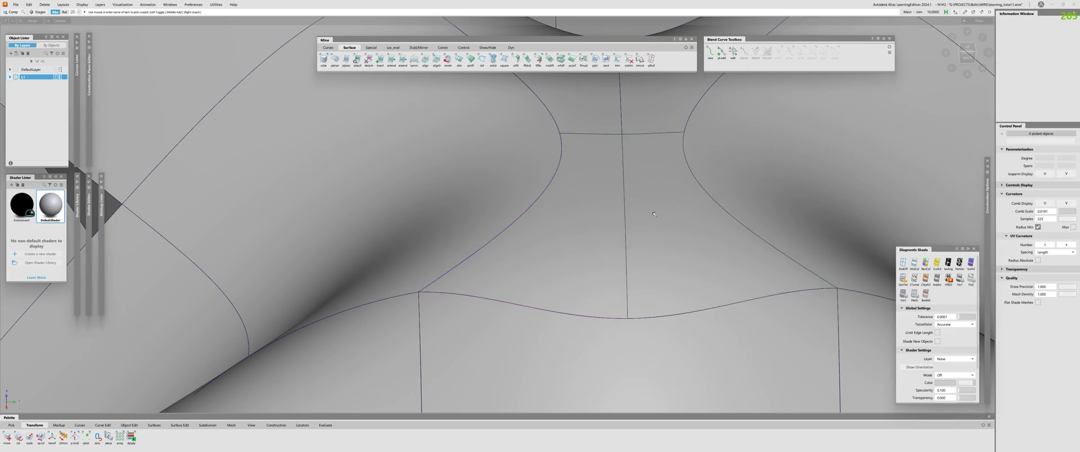
{"action": "left_click", "coordinate": [654, 214]}
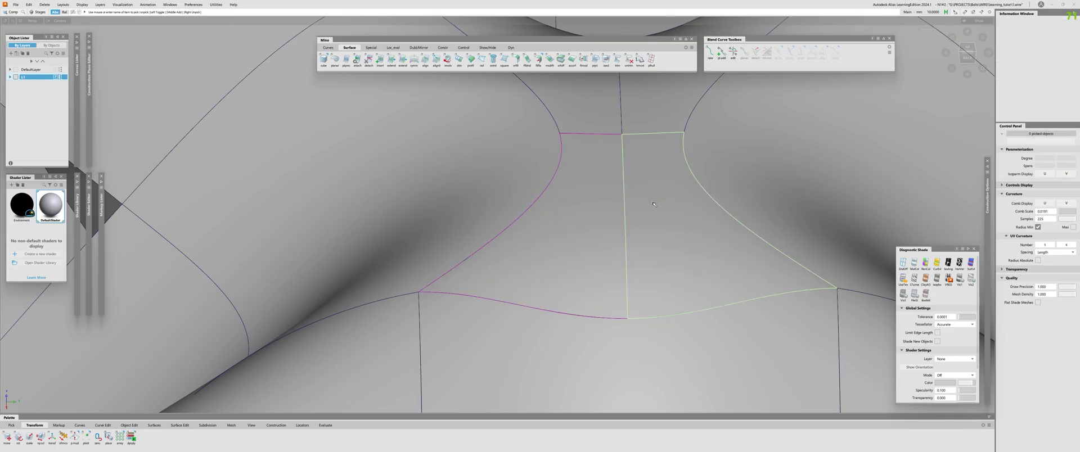
{"action": "left_click", "coordinate": [596, 198]}
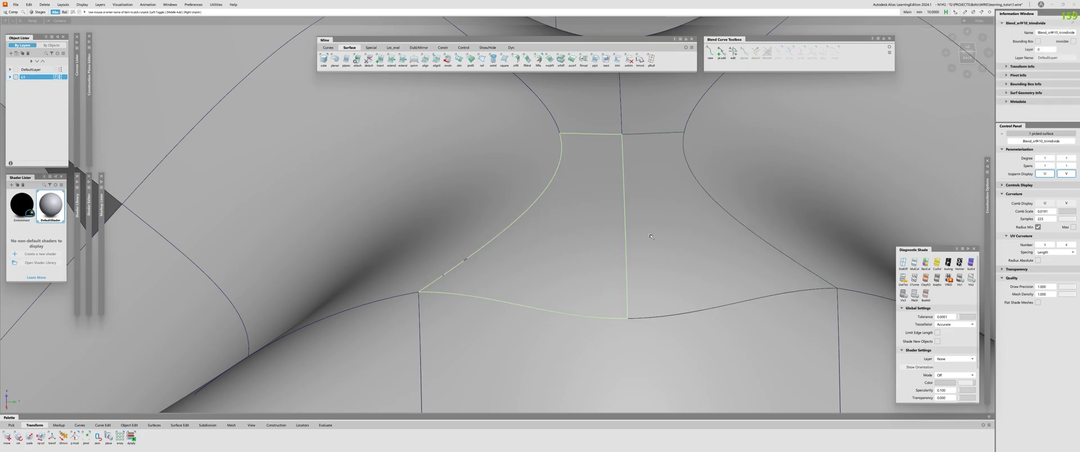
Undo the last three actions and pick each half of the divided blend surface again
{"action": "right_click_drag", "start_coordinate": [637, 240], "coordinate": [644, 238], "text": "alt+shift"}
{"action": "key", "text": "ctrl+z"}
{"action": "key", "text": "ctrl+z"}
{"action": "key", "text": "ctrl+z"}
{"action": "left_click", "coordinate": [584, 215]}
{"action": "left_click", "coordinate": [584, 216]}
{"action": "left_click", "coordinate": [649, 214]}
{"action": "left_click", "coordinate": [650, 214]}
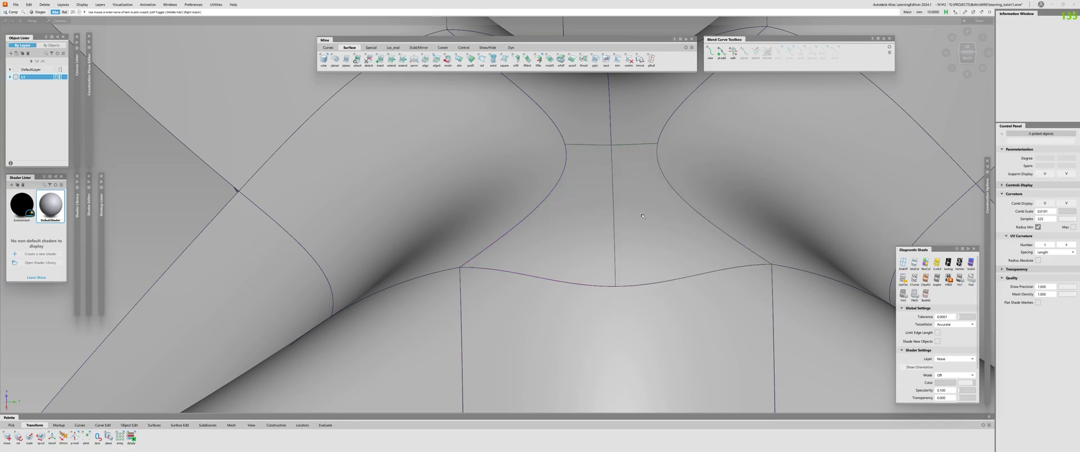
{"action": "left_click", "coordinate": [641, 218]}
{"action": "left_click", "coordinate": [641, 218]}
Check the continuity of the divided surface's centre seam and of the cross edge shared with the patch halves
{"action": "left_click_drag", "start_coordinate": [641, 220], "coordinate": [529, 230], "text": "alt+shift"}
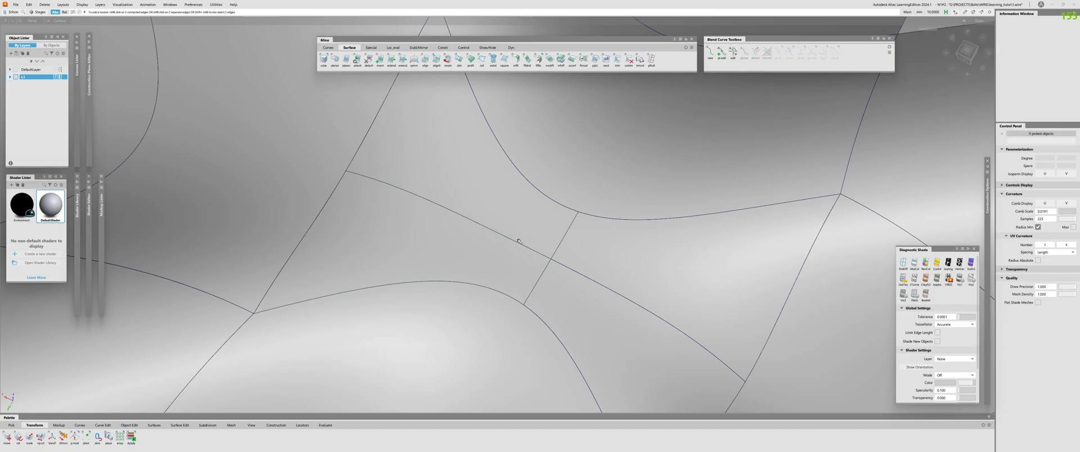
{"action": "left_click", "coordinate": [460, 213]}
{"action": "left_click", "coordinate": [539, 281]}
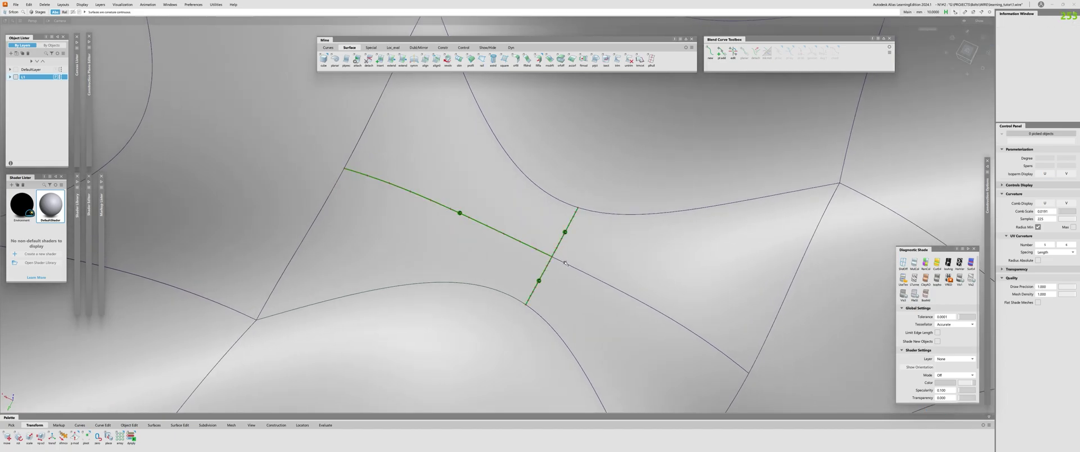
Examine the zebra reflections over the junction and arches from several angles, and restore the plain shading
{"action": "left_click_drag", "start_coordinate": [555, 268], "coordinate": [645, 259], "text": "alt+shift"}
{"action": "left_click", "coordinate": [960, 263]}
{"action": "mouse_move", "coordinate": [625, 208]}
{"action": "left_mouse_down", "text": "alt+shift"}
{"action": "mouse_move", "coordinate": [574, 186]}
{"action": "mouse_move", "coordinate": [507, 181]}
{"action": "mouse_move", "coordinate": [636, 217]}
{"action": "mouse_move", "coordinate": [659, 210]}
{"action": "mouse_move", "coordinate": [428, 237]}
{"action": "mouse_move", "coordinate": [510, 270]}
{"action": "left_mouse_up", "text": "alt+shift"}
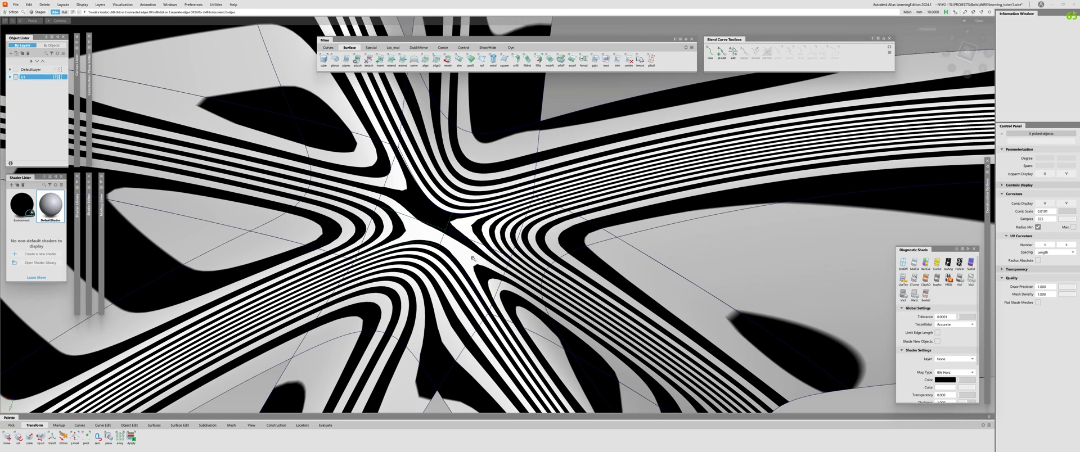
{"action": "left_click", "coordinate": [449, 223]}
{"action": "left_click_drag", "start_coordinate": [407, 282], "coordinate": [448, 281], "text": "alt+shift"}
{"action": "mouse_move", "coordinate": [448, 281]}
{"action": "right_mouse_down", "text": "alt+shift"}
{"action": "mouse_move", "coordinate": [366, 275]}
{"action": "mouse_move", "coordinate": [383, 279]}
{"action": "right_mouse_up", "text": "alt+shift"}
{"action": "mouse_move", "coordinate": [383, 286]}
{"action": "left_mouse_down", "text": "alt+shift"}
{"action": "mouse_move", "coordinate": [454, 288]}
{"action": "mouse_move", "coordinate": [422, 274]}
{"action": "left_mouse_up", "text": "alt+shift"}
{"action": "mouse_move", "coordinate": [419, 270]}
{"action": "right_mouse_down", "text": "alt+shift"}
{"action": "mouse_move", "coordinate": [432, 181]}
{"action": "mouse_move", "coordinate": [330, 211]}
{"action": "right_mouse_up", "text": "alt+shift"}
{"action": "mouse_move", "coordinate": [330, 211]}
{"action": "left_mouse_down", "text": "alt+shift"}
{"action": "mouse_move", "coordinate": [260, 231]}
{"action": "mouse_move", "coordinate": [263, 179]}
{"action": "left_mouse_up", "text": "alt+shift"}
{"action": "left_click_drag", "start_coordinate": [289, 202], "coordinate": [899, 212], "text": "alt+shift"}
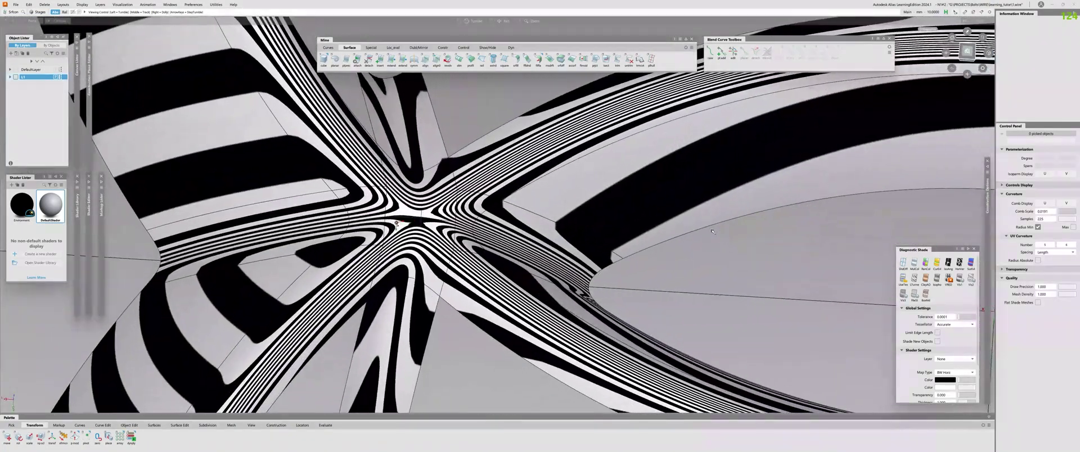
{"action": "left_click", "coordinate": [915, 264]}
Check the continuity along the side edges, centre seams and end edges of all the junction's patch pieces
{"action": "mouse_move", "coordinate": [647, 253]}
{"action": "left_mouse_down", "text": "alt+shift"}
{"action": "mouse_move", "coordinate": [573, 242]}
{"action": "mouse_move", "coordinate": [451, 169]}
{"action": "left_mouse_up", "text": "alt+shift"}
{"action": "right_click_drag", "start_coordinate": [450, 169], "coordinate": [349, 169], "text": "alt+shift"}
{"action": "left_click_drag", "start_coordinate": [349, 168], "coordinate": [253, 204], "text": "alt+shift"}
{"action": "left_click", "coordinate": [398, 251]}
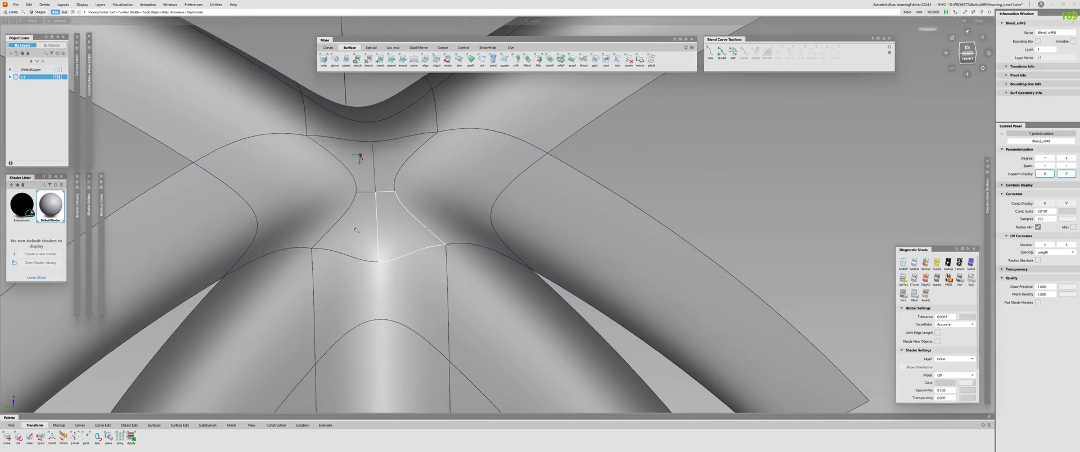
{"action": "right_click_drag", "start_coordinate": [354, 237], "coordinate": [363, 211], "text": "alt+shift"}
{"action": "left_click", "coordinate": [363, 211]}
{"action": "left_click_drag", "start_coordinate": [377, 179], "coordinate": [442, 211], "text": "alt+shift"}
{"action": "left_click", "coordinate": [417, 210]}
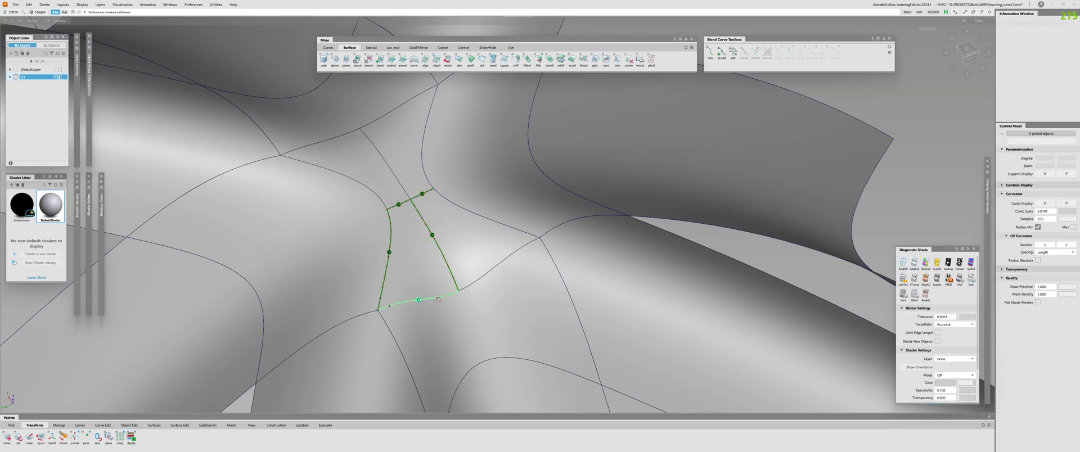
{"action": "left_click", "coordinate": [484, 220]}
{"action": "left_click_drag", "start_coordinate": [361, 157], "coordinate": [434, 203], "text": "alt+shift"}
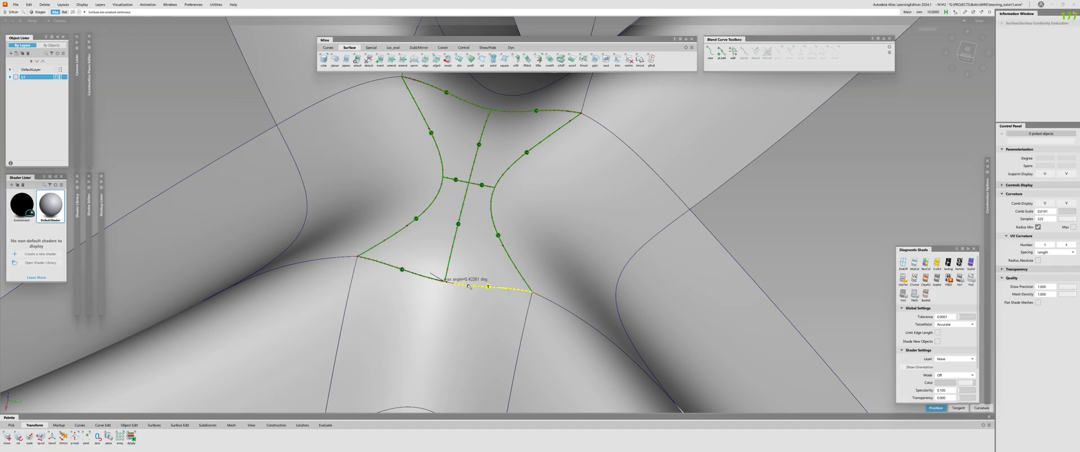
Untrim the leg surface below the divided blend and delete its old trim curve on the surface
{"action": "left_click_drag", "start_coordinate": [466, 295], "coordinate": [451, 308], "text": "alt+shift"}
{"action": "right_click_drag", "start_coordinate": [451, 309], "coordinate": [463, 265], "text": "alt+shift"}
{"action": "left_click_drag", "start_coordinate": [463, 194], "coordinate": [463, 181], "text": "ctrl+shift"}
{"action": "left_click_drag", "start_coordinate": [450, 253], "coordinate": [415, 272], "text": "alt+shift"}
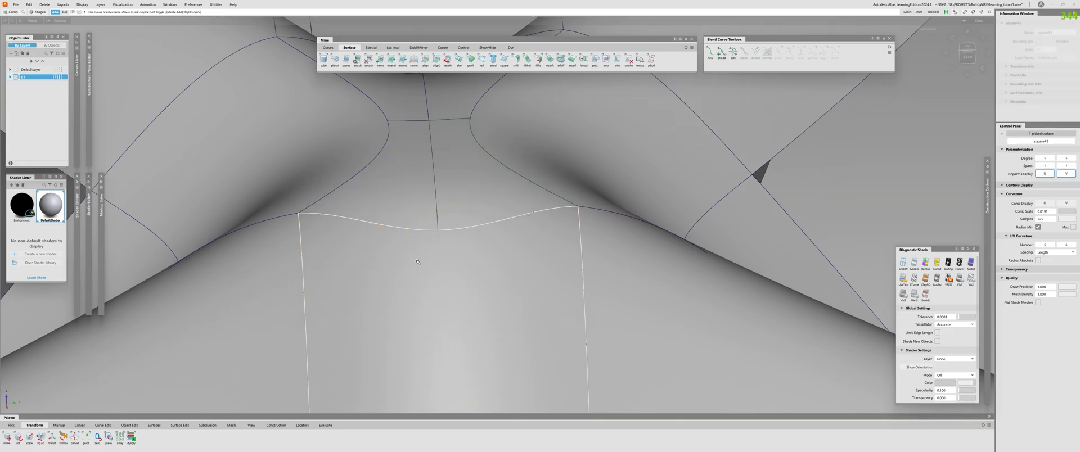
{"action": "left_click", "coordinate": [465, 262]}
{"action": "left_click", "coordinate": [465, 262]}
{"action": "key", "text": "ctrl+u"}
{"action": "left_click", "coordinate": [459, 261]}
{"action": "key", "text": "ctrl+c"}
{"action": "left_click", "coordinate": [454, 230]}
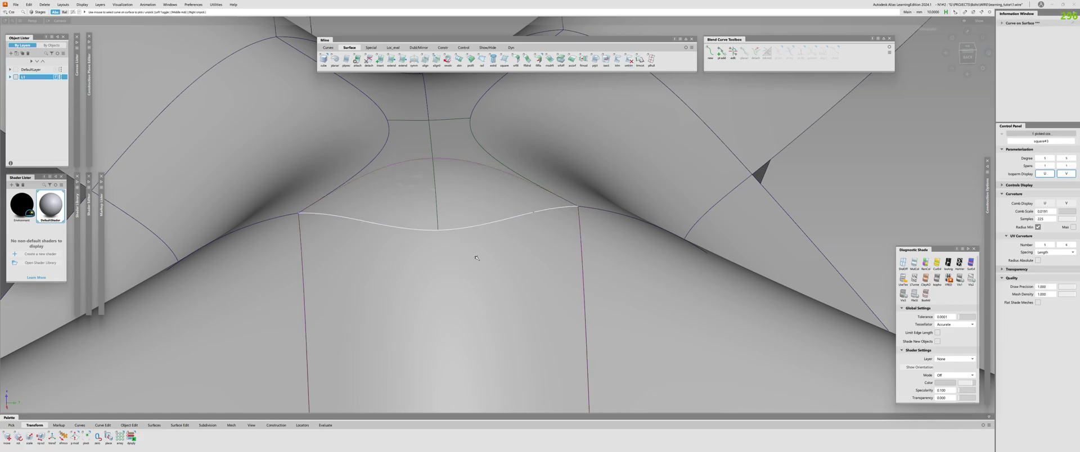
{"action": "key", "text": "Delete"}
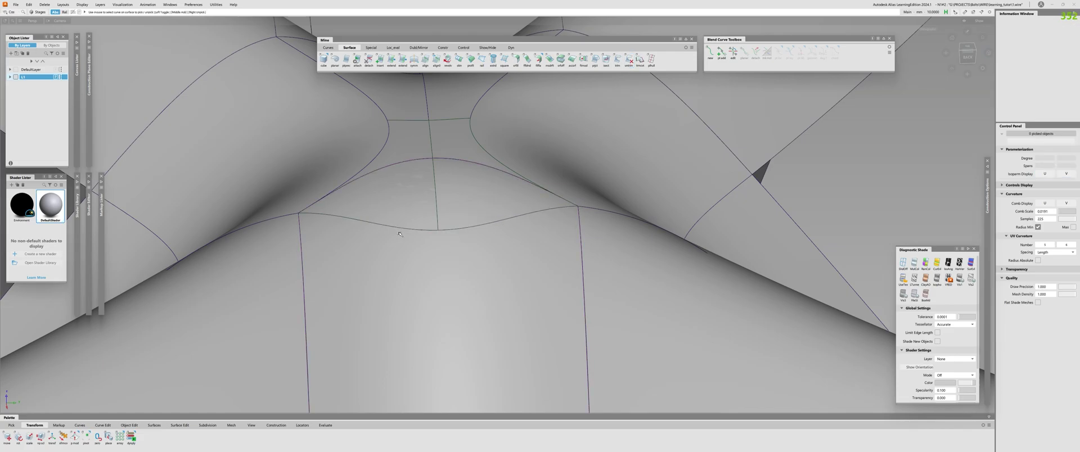
Project the end edges of both blend halves onto the untrimmed leg surface
{"action": "left_click_drag", "start_coordinate": [400, 234], "coordinate": [387, 233], "text": "alt+shift"}
{"action": "key", "text": "ctrl+p"}
{"action": "left_click", "coordinate": [356, 236]}
{"action": "left_click", "coordinate": [389, 228]}
{"action": "left_click", "coordinate": [505, 223]}
{"action": "left_click", "coordinate": [508, 220]}
{"action": "key", "text": "Escape"}
Try to trim the leg surface along the projected curves by discarding the region below them
{"action": "key", "text": "ctrl+t"}
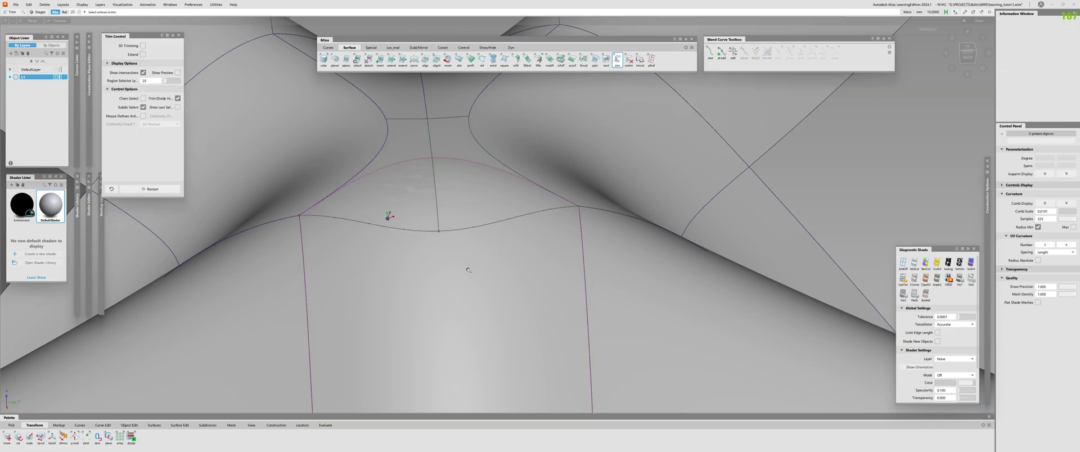
{"action": "left_click", "coordinate": [468, 269]}
{"action": "key", "text": "d"}
{"action": "key", "text": "Escape"}
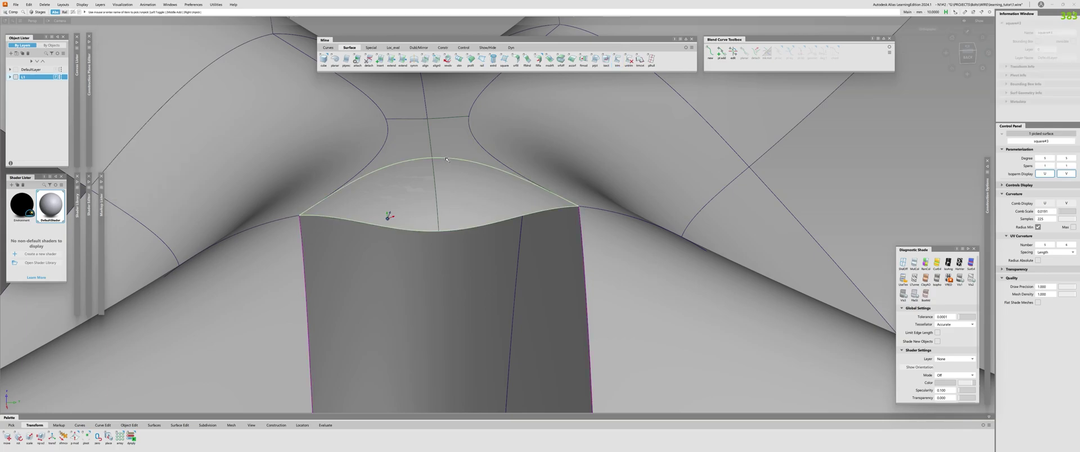
Isolate and untrim the leg surface, trim it to keep the region below the projected curves, and show all objects
{"action": "left_click", "coordinate": [447, 160]}
{"action": "left_click", "coordinate": [446, 158]}
{"action": "key", "text": "alt+h"}
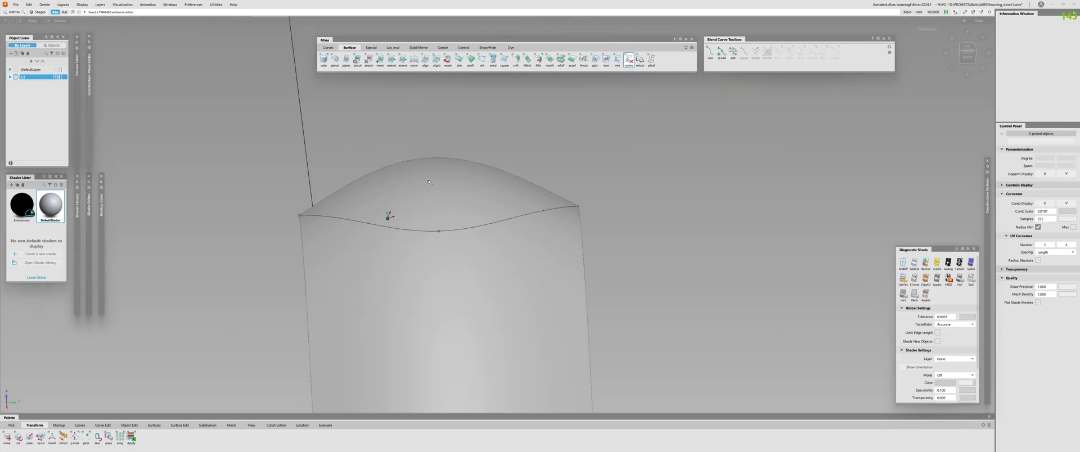
{"action": "key", "text": "t"}
{"action": "left_click", "coordinate": [487, 280]}
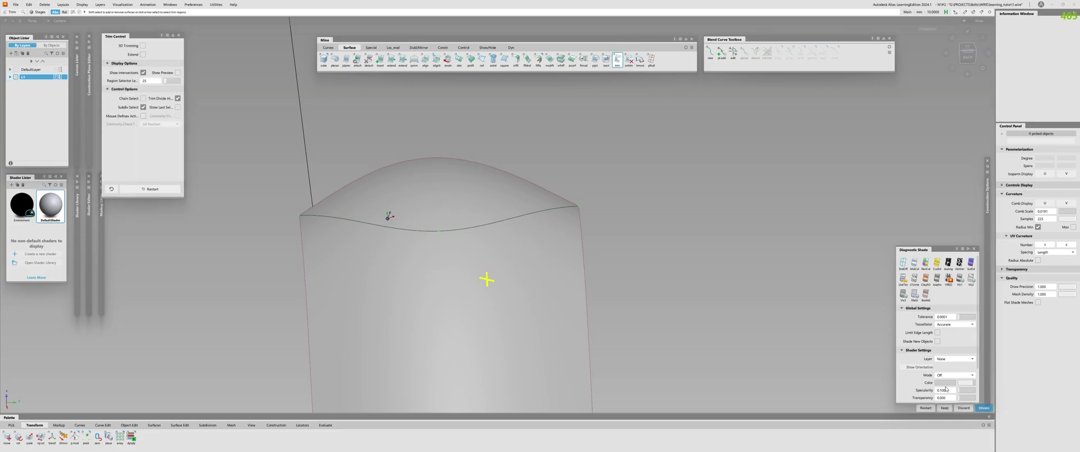
{"action": "left_click", "coordinate": [945, 409]}
{"action": "key", "text": "shift+n"}
{"action": "key", "text": "alt+v"}
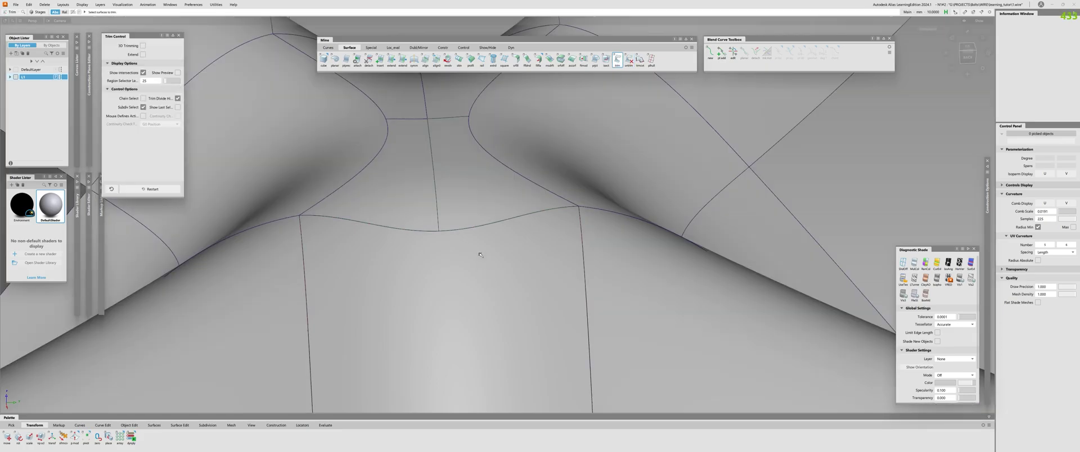
Check the continuity of the re-trimmed leg edge and examine the zebra reflections across the junction
{"action": "key", "text": "c"}
{"action": "left_click", "coordinate": [439, 226]}
{"action": "left_click_drag", "start_coordinate": [390, 217], "coordinate": [568, 337], "text": "alt+shift"}
{"action": "left_click", "coordinate": [960, 263]}
{"action": "mouse_move", "coordinate": [591, 236]}
{"action": "left_mouse_down", "text": "alt+shift"}
{"action": "mouse_move", "coordinate": [548, 310]}
{"action": "mouse_move", "coordinate": [321, 227]}
{"action": "mouse_move", "coordinate": [679, 306]}
{"action": "mouse_move", "coordinate": [534, 298]}
{"action": "left_mouse_up", "text": "alt+shift"}
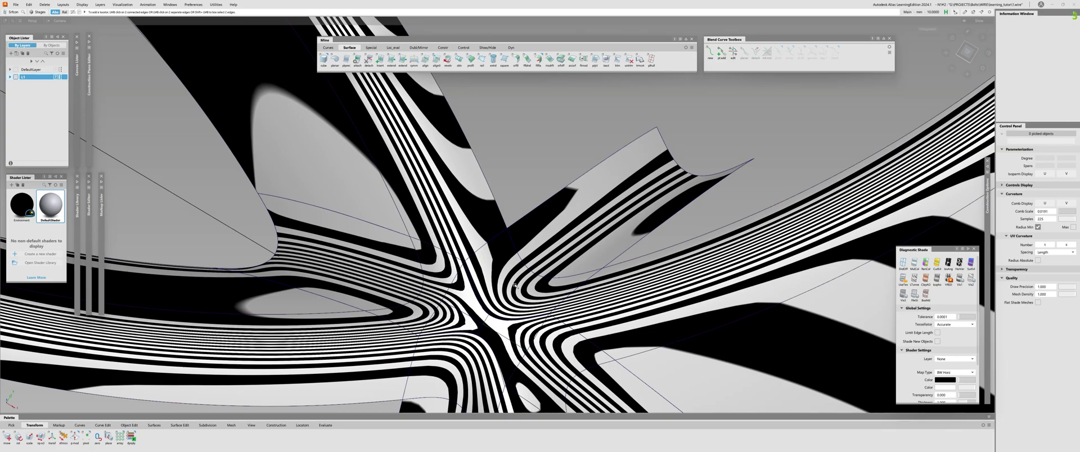
{"action": "left_click_drag", "start_coordinate": [405, 295], "coordinate": [323, 296], "text": "alt+shift"}
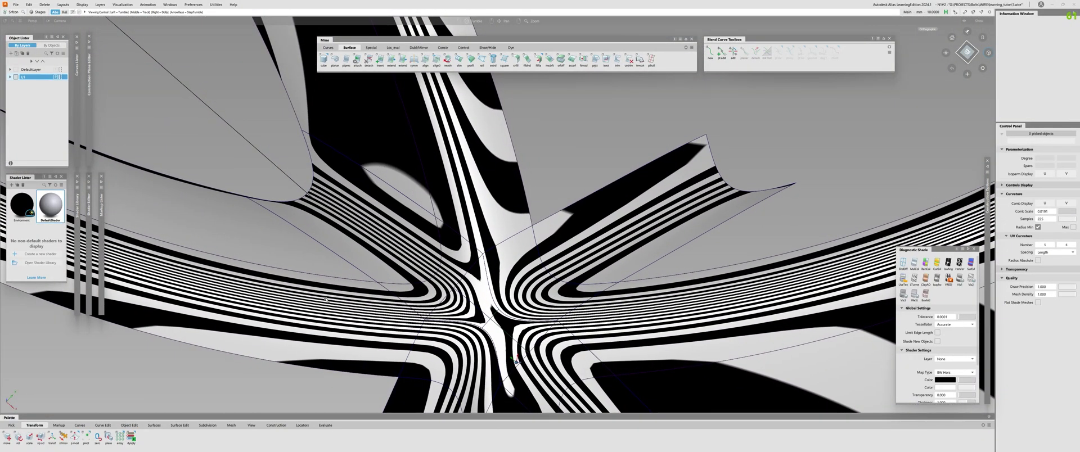
{"action": "left_click_drag", "start_coordinate": [491, 325], "coordinate": [477, 313], "text": "alt+shift"}
Check the continuity between adjoining patch pieces at the junction's centre, and restore the plain shading
{"action": "left_click_drag", "start_coordinate": [603, 284], "coordinate": [487, 326], "text": "alt+shift"}
{"action": "left_click", "coordinate": [487, 326], "text": "ctrl+shift"}
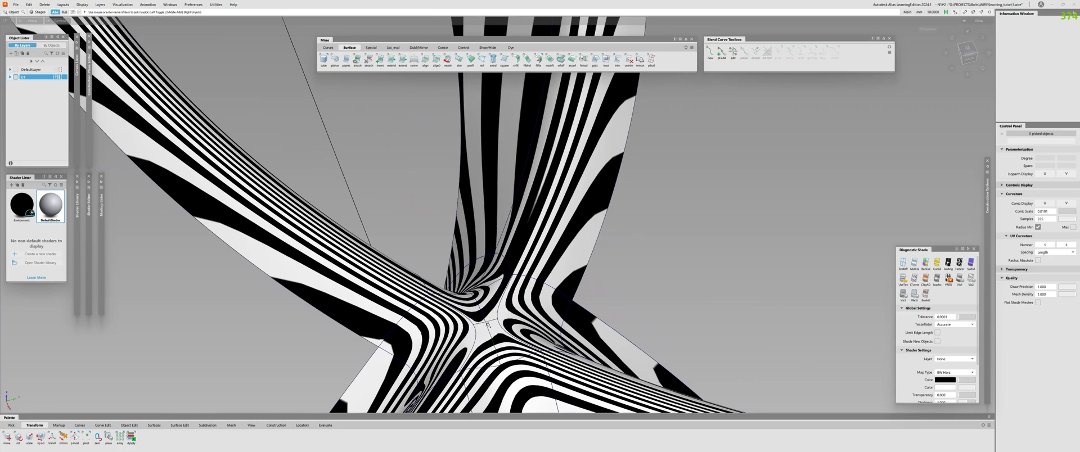
{"action": "left_click", "coordinate": [492, 320]}
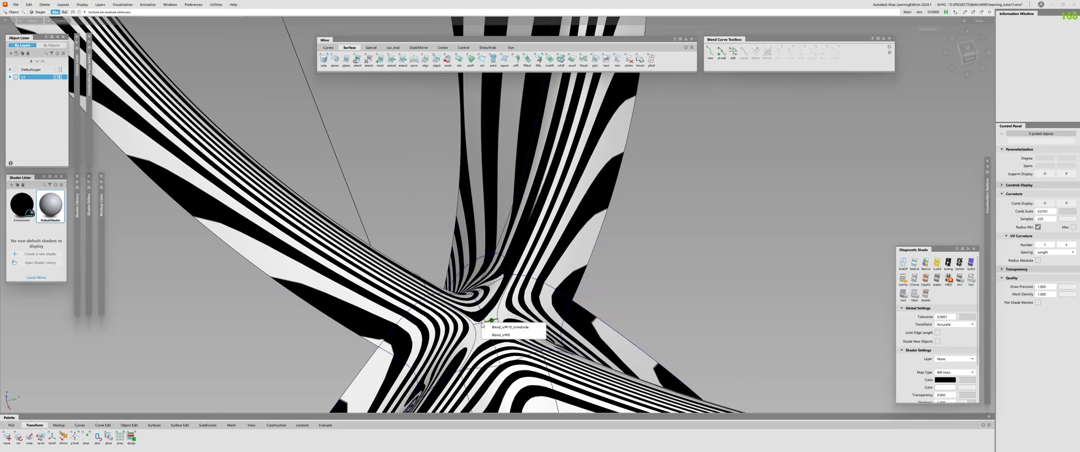
{"action": "left_click_drag", "start_coordinate": [493, 345], "coordinate": [799, 256], "text": "alt+shift"}
{"action": "left_click", "coordinate": [915, 265]}
Select the arch and blend surfaces, delete their construction history, and clear the selection
{"action": "right_click_drag", "start_coordinate": [664, 256], "coordinate": [483, 253], "text": "alt+shift"}
{"action": "left_click_drag", "start_coordinate": [484, 253], "coordinate": [417, 270], "text": "alt+shift"}
{"action": "right_click_drag", "start_coordinate": [315, 251], "coordinate": [374, 245], "text": "alt+shift"}
{"action": "left_click_drag", "start_coordinate": [374, 244], "coordinate": [651, 385]}
{"action": "key", "text": "ctrl+shift+d"}
{"action": "left_click", "coordinate": [651, 386]}
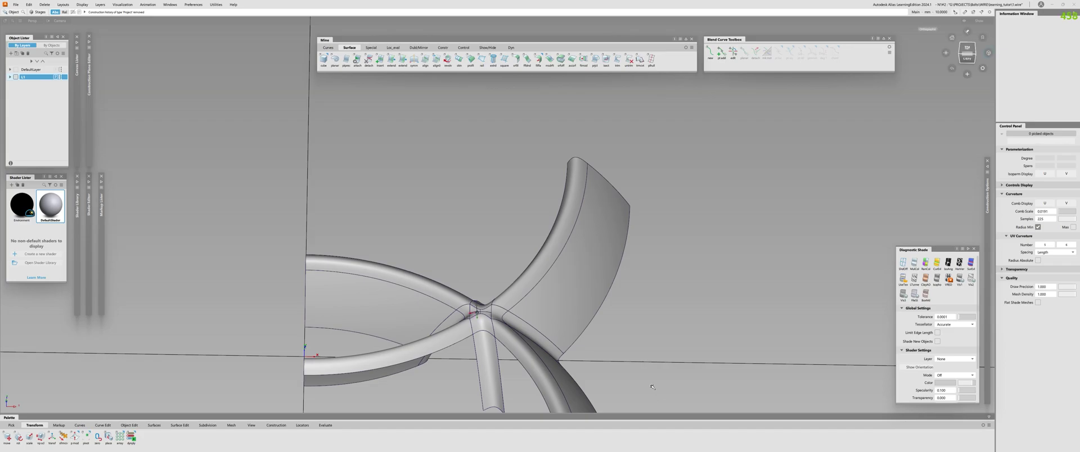
Trim the wide side surfaces of the arches along the junction's blend boundaries, keeping the marked outer regions
{"action": "right_click_drag", "start_coordinate": [651, 386], "coordinate": [428, 383], "text": "alt+shift"}
{"action": "left_click_drag", "start_coordinate": [428, 383], "coordinate": [320, 335], "text": "alt+shift"}
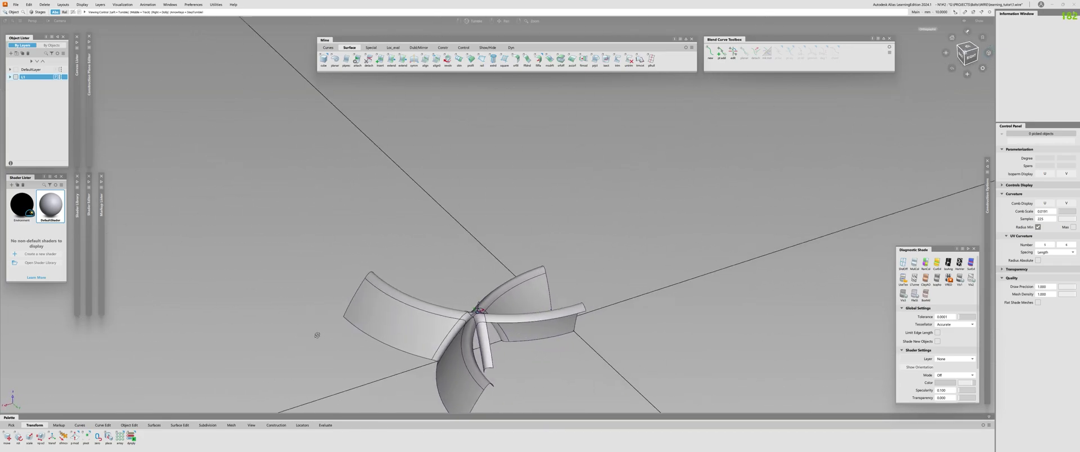
{"action": "right_click_drag", "start_coordinate": [321, 335], "coordinate": [394, 336], "text": "alt+shift"}
{"action": "left_click_drag", "start_coordinate": [394, 336], "coordinate": [453, 350], "text": "alt+shift"}
{"action": "mouse_move", "coordinate": [466, 386]}
{"action": "left_mouse_down", "text": "alt+shift"}
{"action": "mouse_move", "coordinate": [230, 336]}
{"action": "mouse_move", "coordinate": [461, 382]}
{"action": "left_mouse_up", "text": "alt+shift"}
{"action": "left_click_drag", "start_coordinate": [630, 302], "coordinate": [315, 346], "text": "alt+shift"}
{"action": "left_click_drag", "start_coordinate": [456, 340], "coordinate": [400, 357], "text": "alt+shift"}
{"action": "key", "text": "t"}
{"action": "left_click", "coordinate": [562, 355]}
{"action": "left_click_drag", "start_coordinate": [562, 355], "coordinate": [452, 380], "text": "alt+shift"}
{"action": "key", "text": "space"}
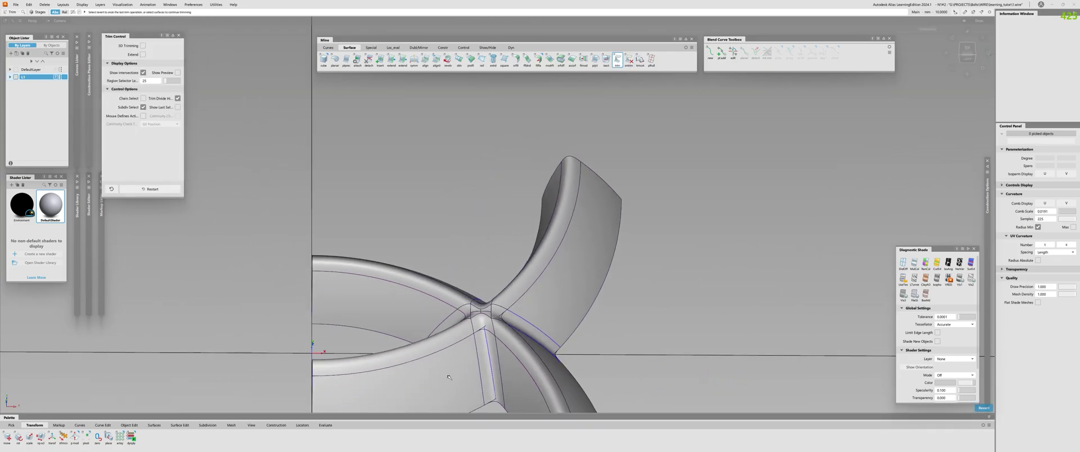
{"action": "left_click_drag", "start_coordinate": [577, 325], "coordinate": [298, 330], "text": "alt+shift"}
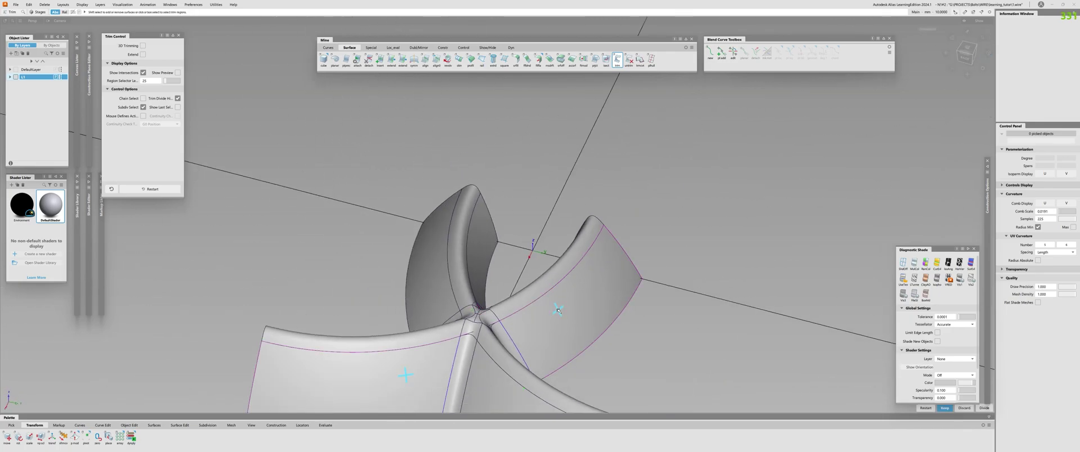
{"action": "left_click_drag", "start_coordinate": [546, 340], "coordinate": [425, 292], "text": "alt+shift"}
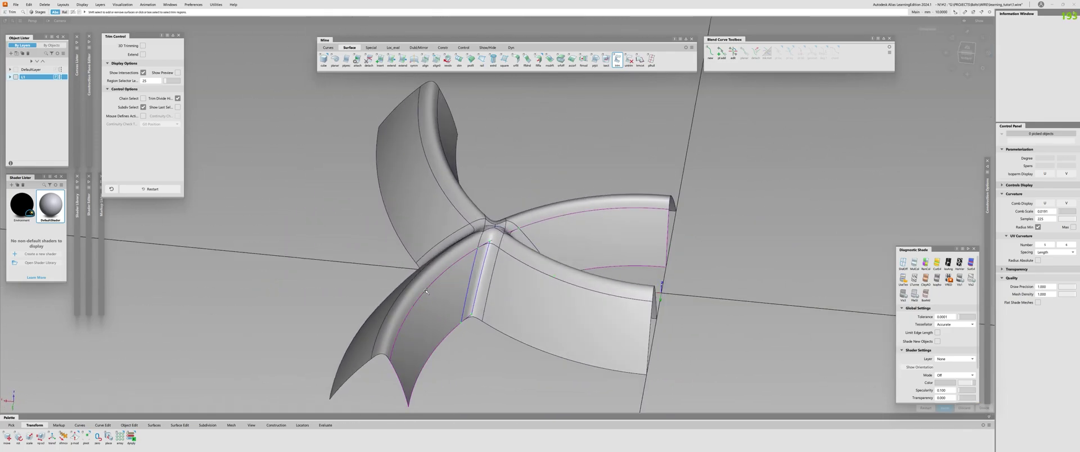
{"action": "key", "text": "Return"}
Check the surface continuity along the patch edges at the junction's upper side and centre
{"action": "left_click_drag", "start_coordinate": [585, 233], "coordinate": [739, 375], "text": "alt+shift"}
{"action": "right_click_drag", "start_coordinate": [740, 374], "coordinate": [630, 292], "text": "alt+shift"}
{"action": "left_click_drag", "start_coordinate": [630, 293], "coordinate": [524, 211], "text": "alt+shift"}
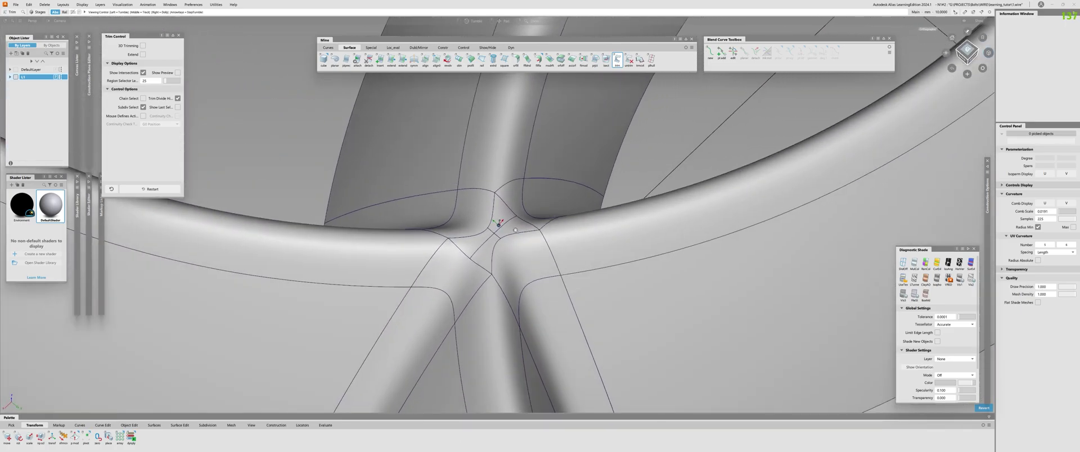
{"action": "right_click_drag", "start_coordinate": [523, 211], "coordinate": [472, 172], "text": "alt+shift"}
{"action": "key", "text": "c"}
{"action": "left_click", "coordinate": [473, 174]}
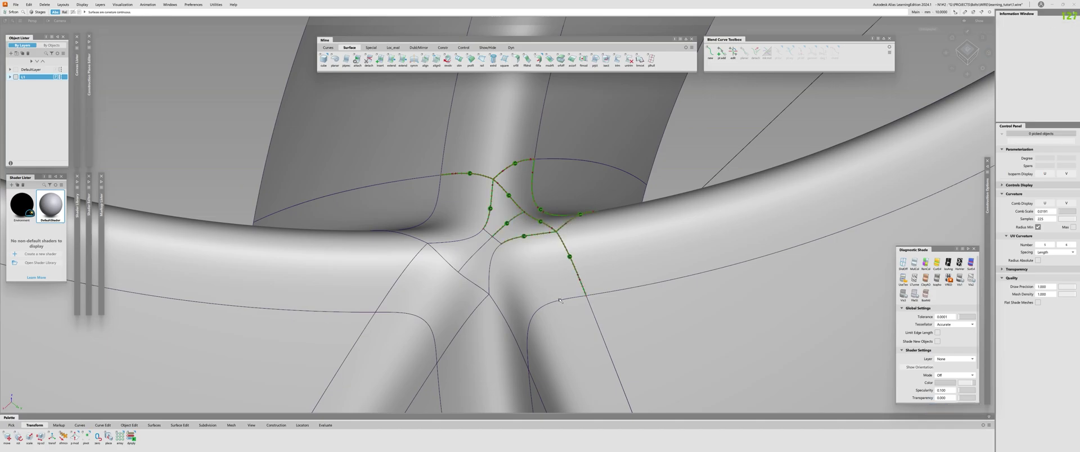
{"action": "left_click", "coordinate": [487, 234]}
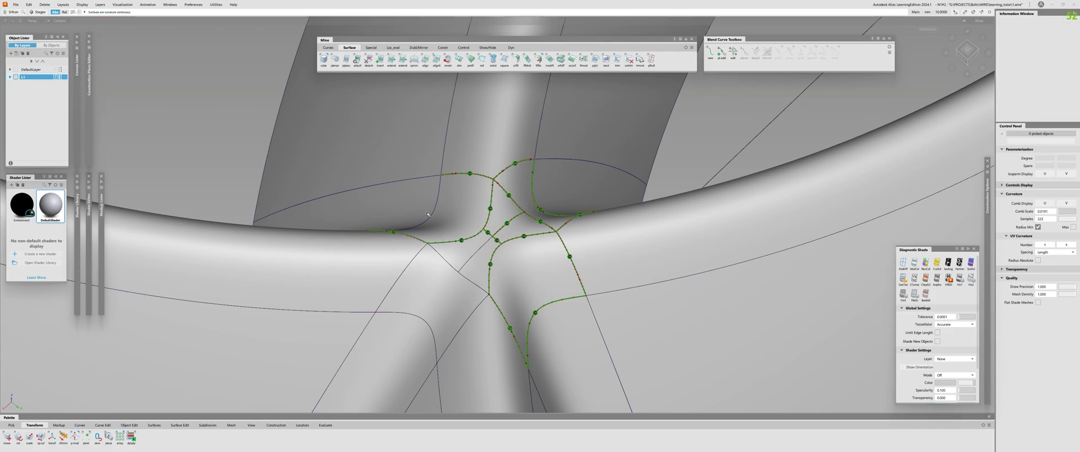
Check the continuity of the remaining patch edges on the junction's lower side, and clear all continuity markers
{"action": "left_click", "coordinate": [454, 264]}
{"action": "left_click", "coordinate": [423, 319]}
{"action": "left_click_drag", "start_coordinate": [441, 276], "coordinate": [309, 227], "text": "alt+shift"}
{"action": "right_click_drag", "start_coordinate": [309, 227], "coordinate": [270, 293], "text": "alt+shift"}
{"action": "left_click_drag", "start_coordinate": [271, 292], "coordinate": [315, 292], "text": "alt+shift"}
{"action": "key", "text": "ctrl+shift+l"}
Examine the finished blended junction and the surrounding arch surfaces from several sides
{"action": "right_click_drag", "start_coordinate": [394, 270], "coordinate": [540, 248], "text": "alt+shift"}
{"action": "left_click_drag", "start_coordinate": [540, 248], "coordinate": [561, 270], "text": "alt+shift"}
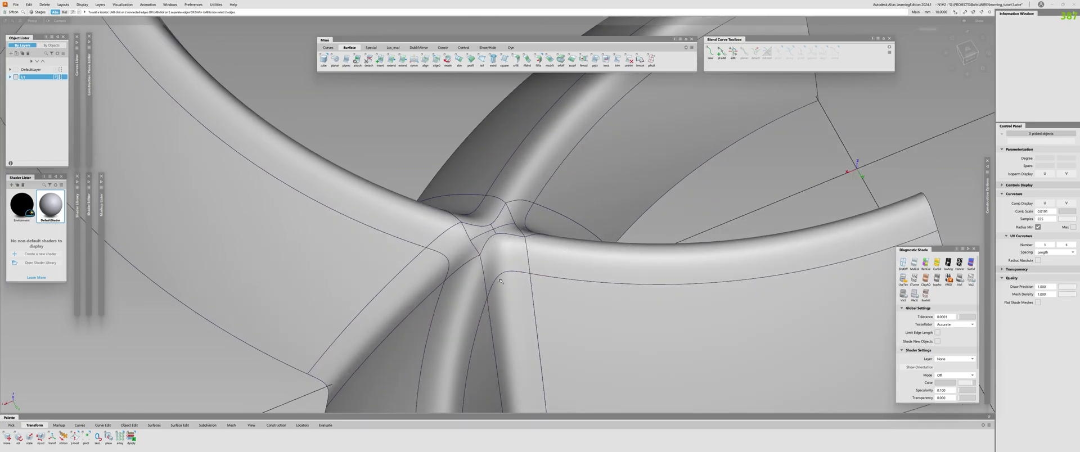
{"action": "scroll", "coordinate": [518, 277], "scroll_direction": "down", "scroll_amount": 5}
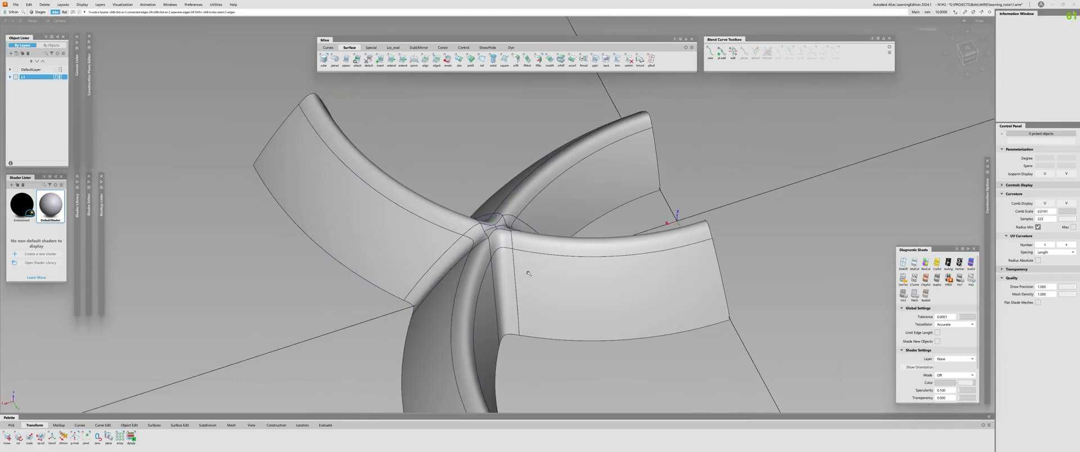
{"action": "left_click_drag", "start_coordinate": [474, 294], "coordinate": [870, 234], "text": "alt+shift"}
{"action": "left_click_drag", "start_coordinate": [402, 241], "coordinate": [804, 234], "text": "alt+shift"}
{"action": "left_click_drag", "start_coordinate": [460, 247], "coordinate": [597, 319], "text": "alt+shift"}
{"action": "left_click_drag", "start_coordinate": [789, 216], "coordinate": [398, 232], "text": "alt+shift"}
{"action": "left_click_drag", "start_coordinate": [784, 282], "coordinate": [570, 273], "text": "alt+shift"}
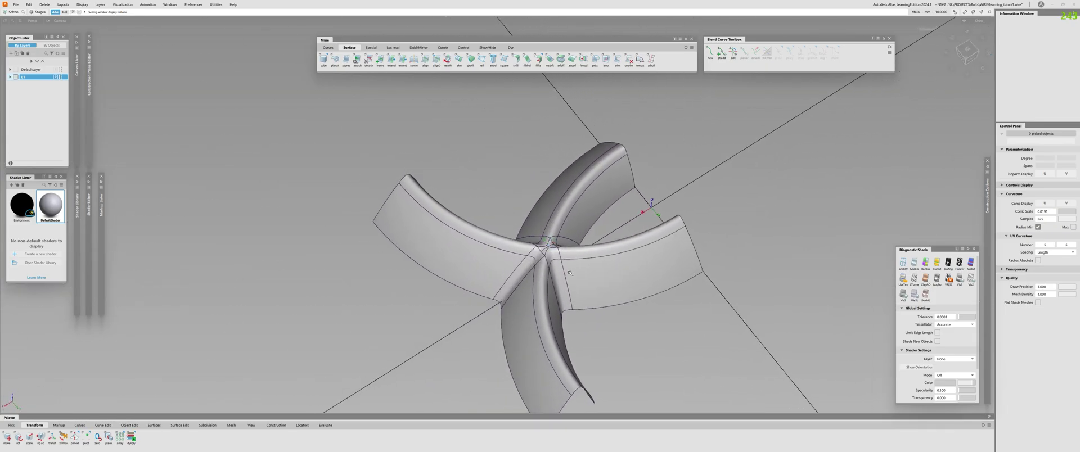